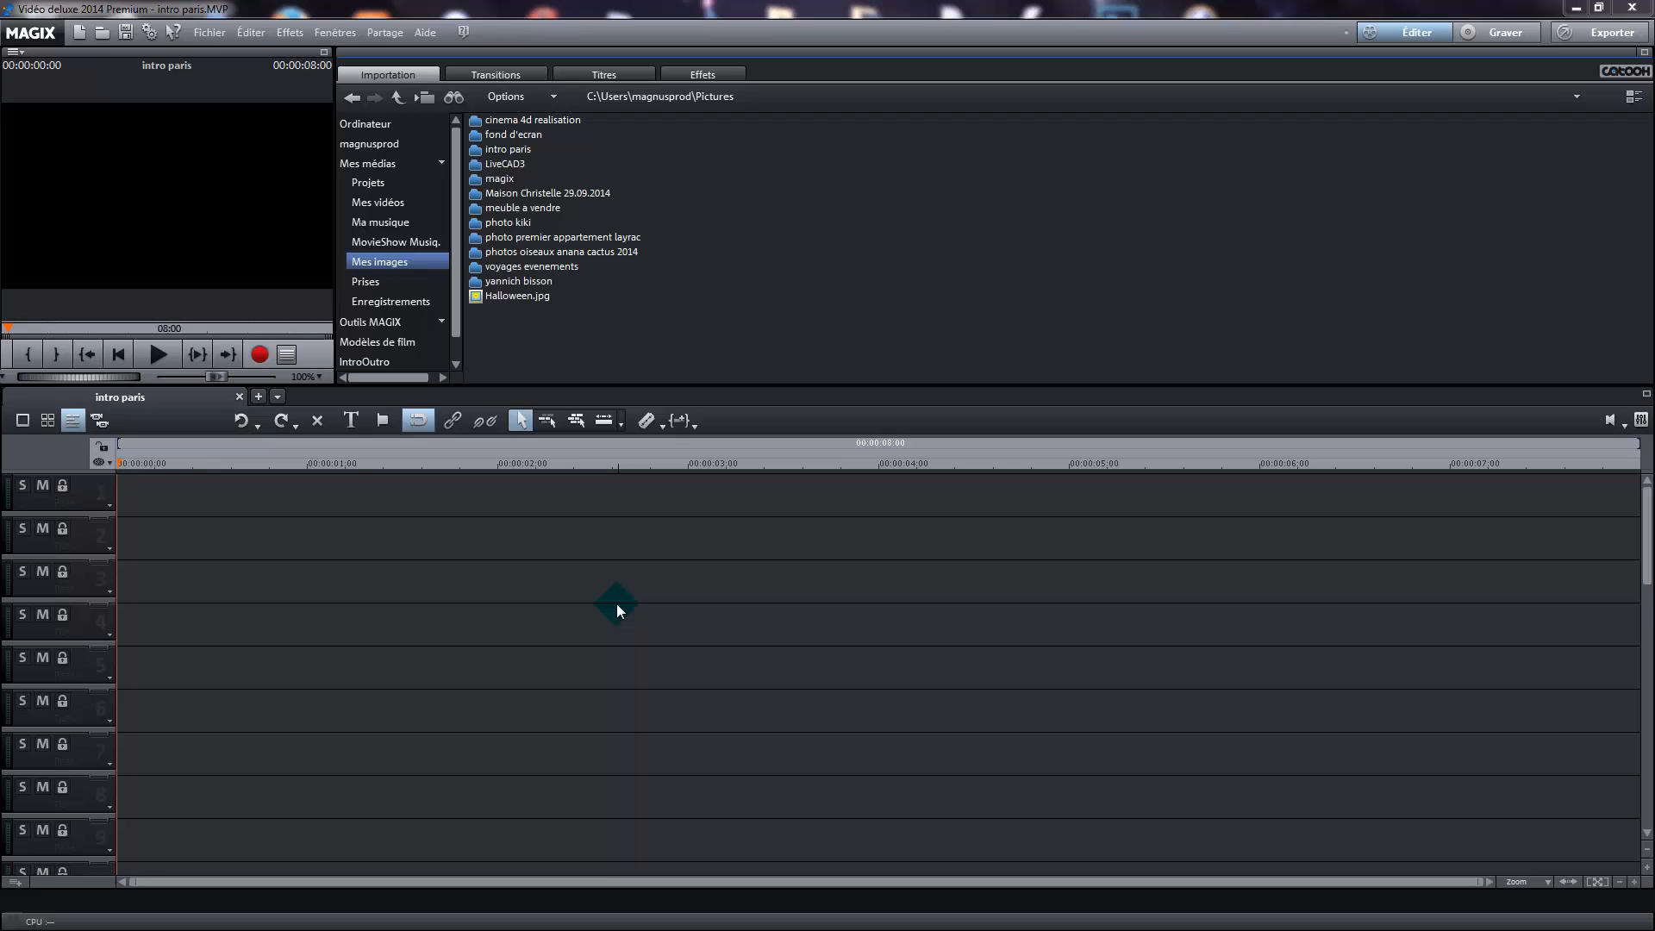
Place the test images Noir on track 1, Blanc on track 2 and Noir on track 3, all starting at the timeline's beginning
click(711, 76)
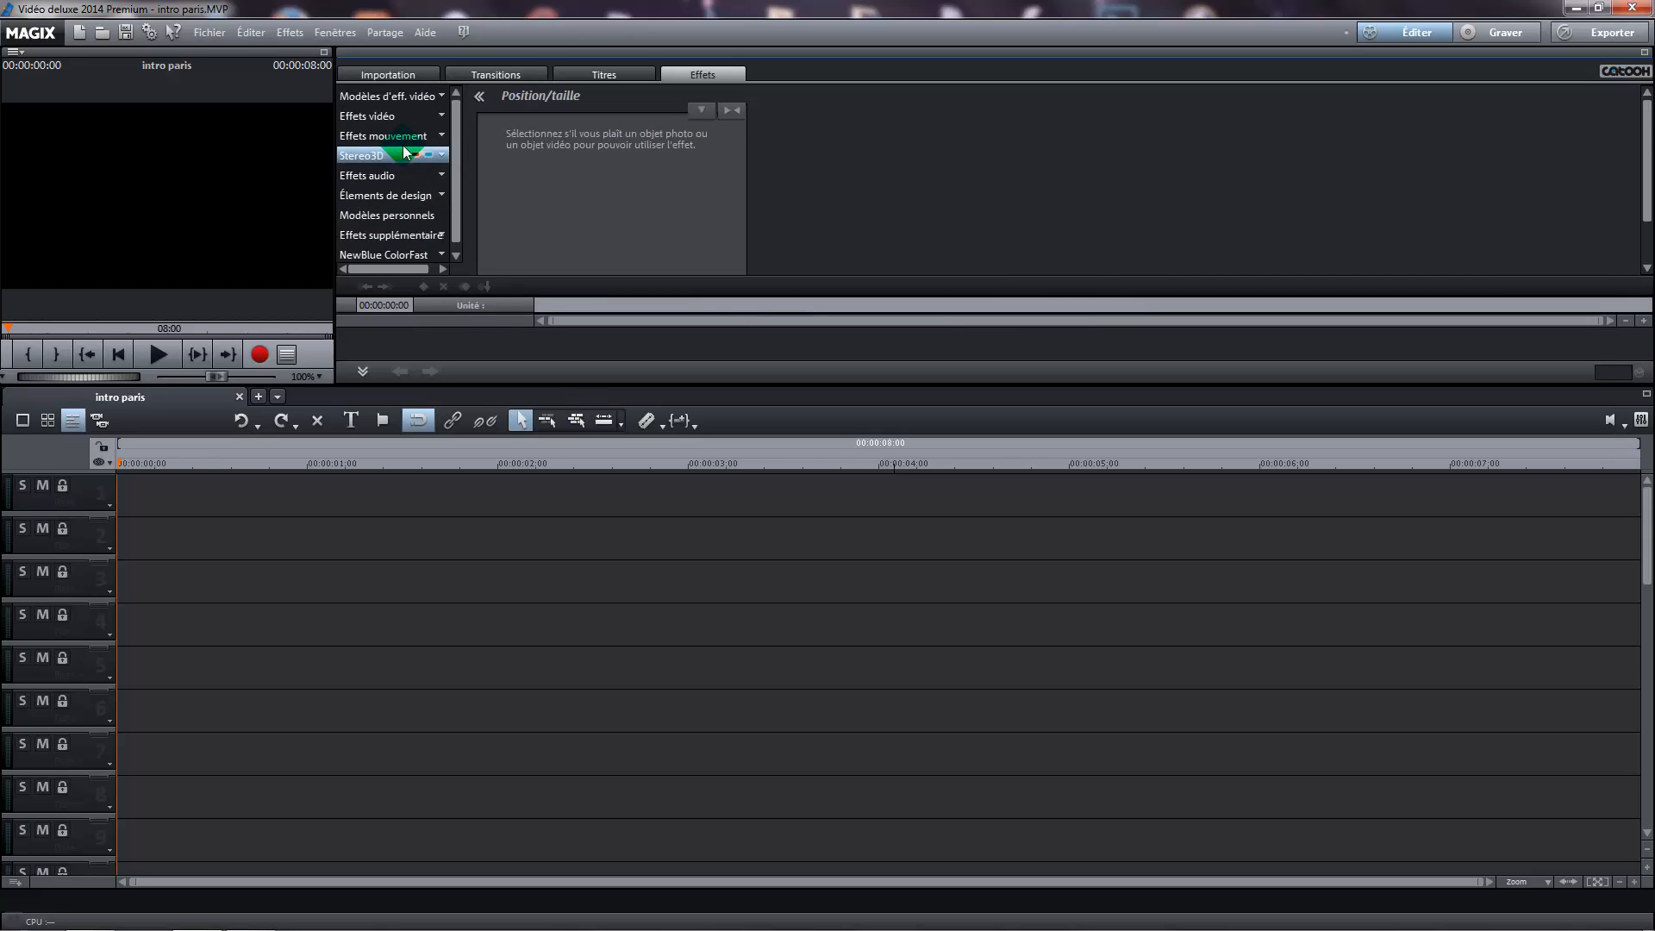
click(424, 197)
click(403, 254)
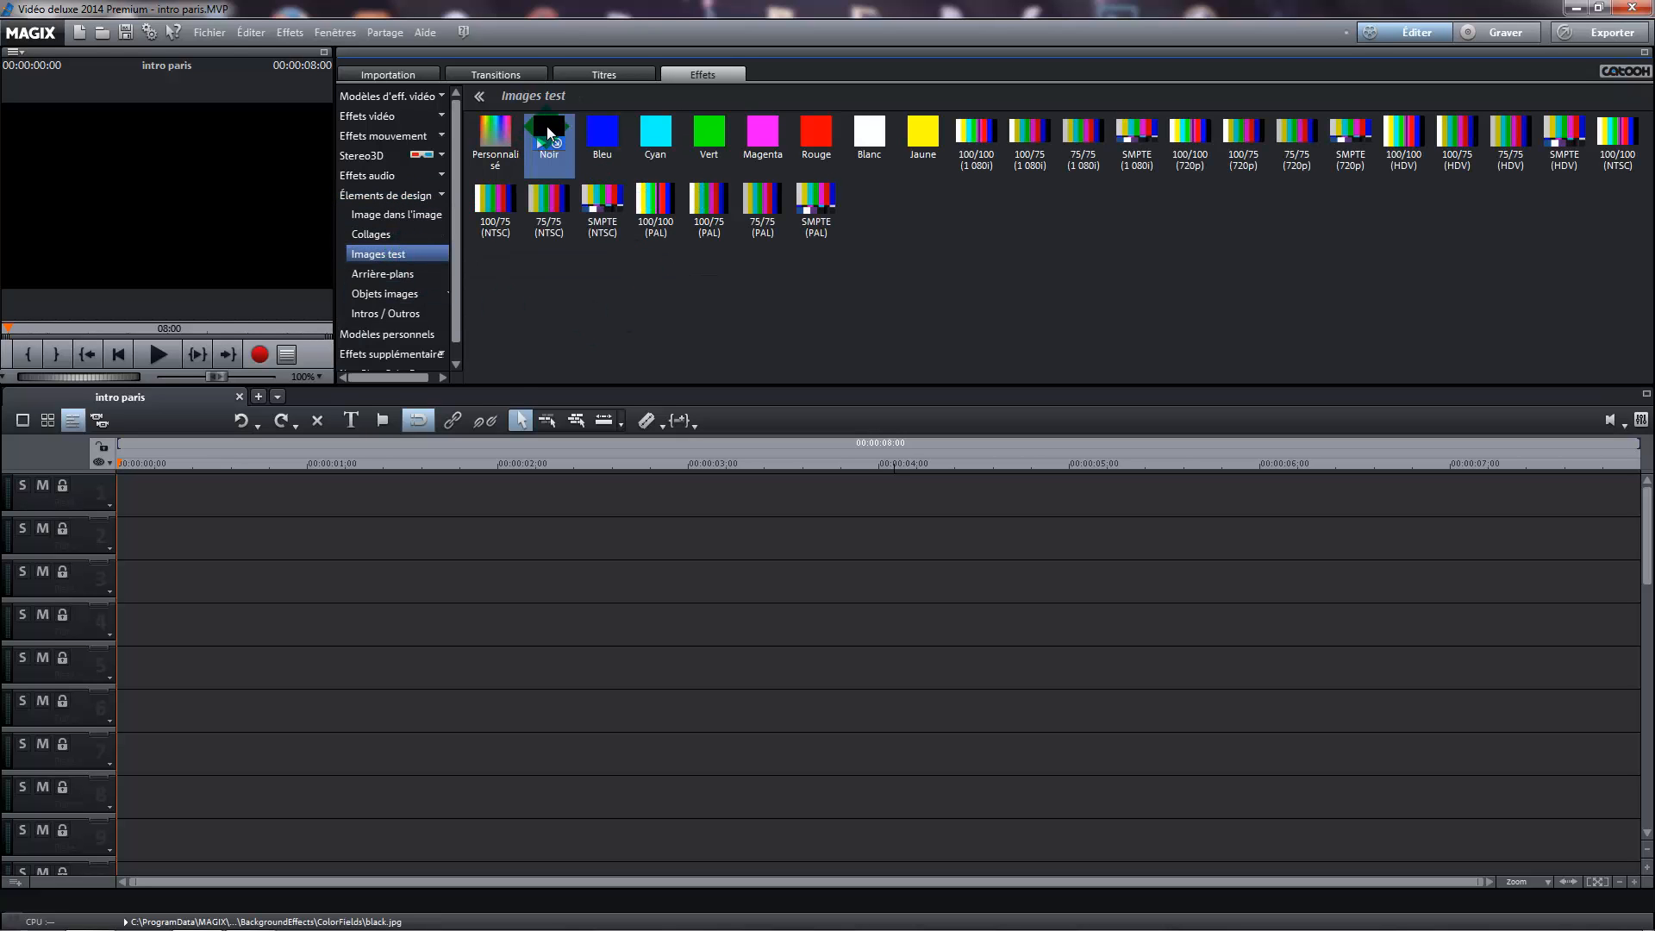
drag(546, 126, 217, 508)
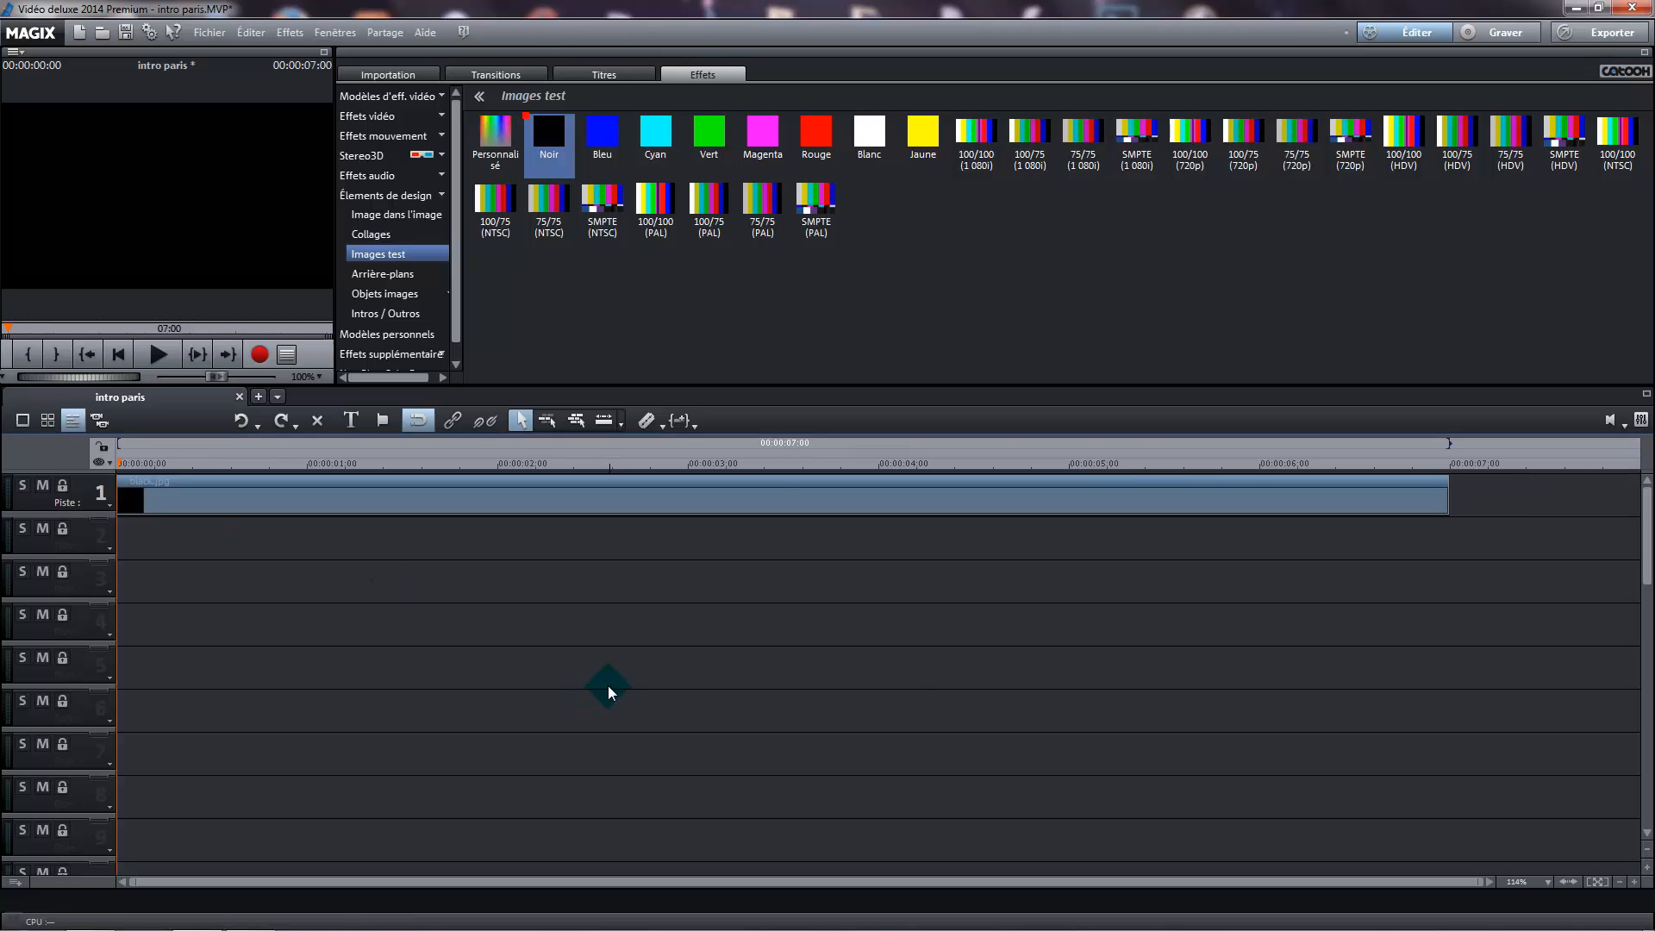
drag(869, 129, 168, 536)
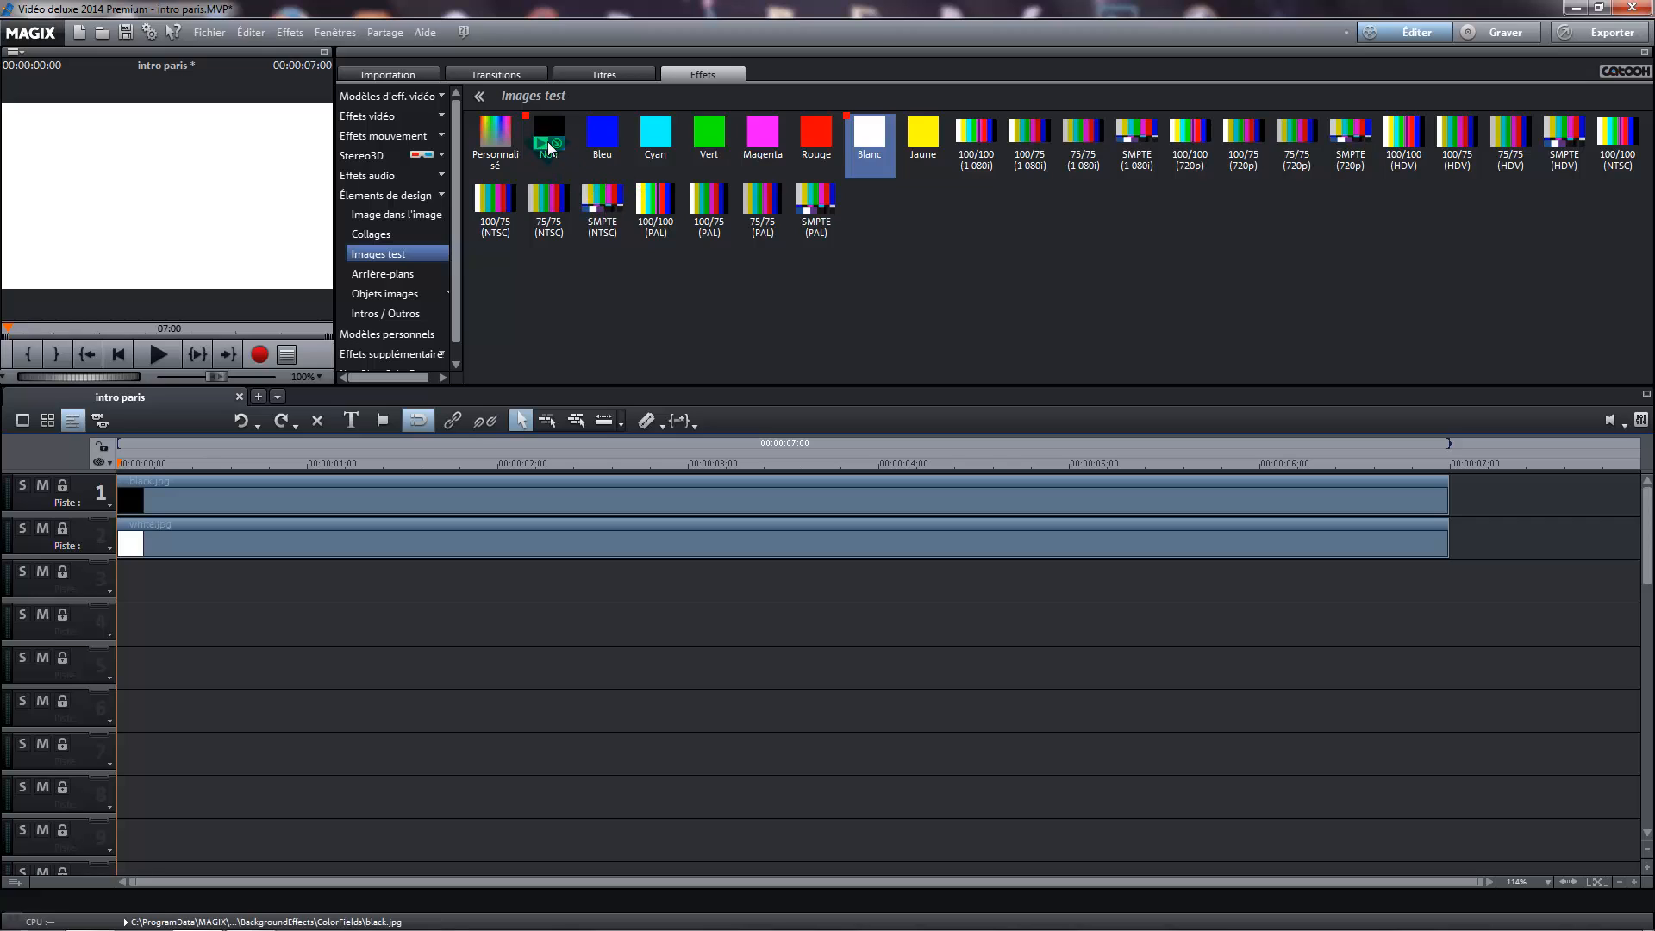
drag(548, 145, 250, 590)
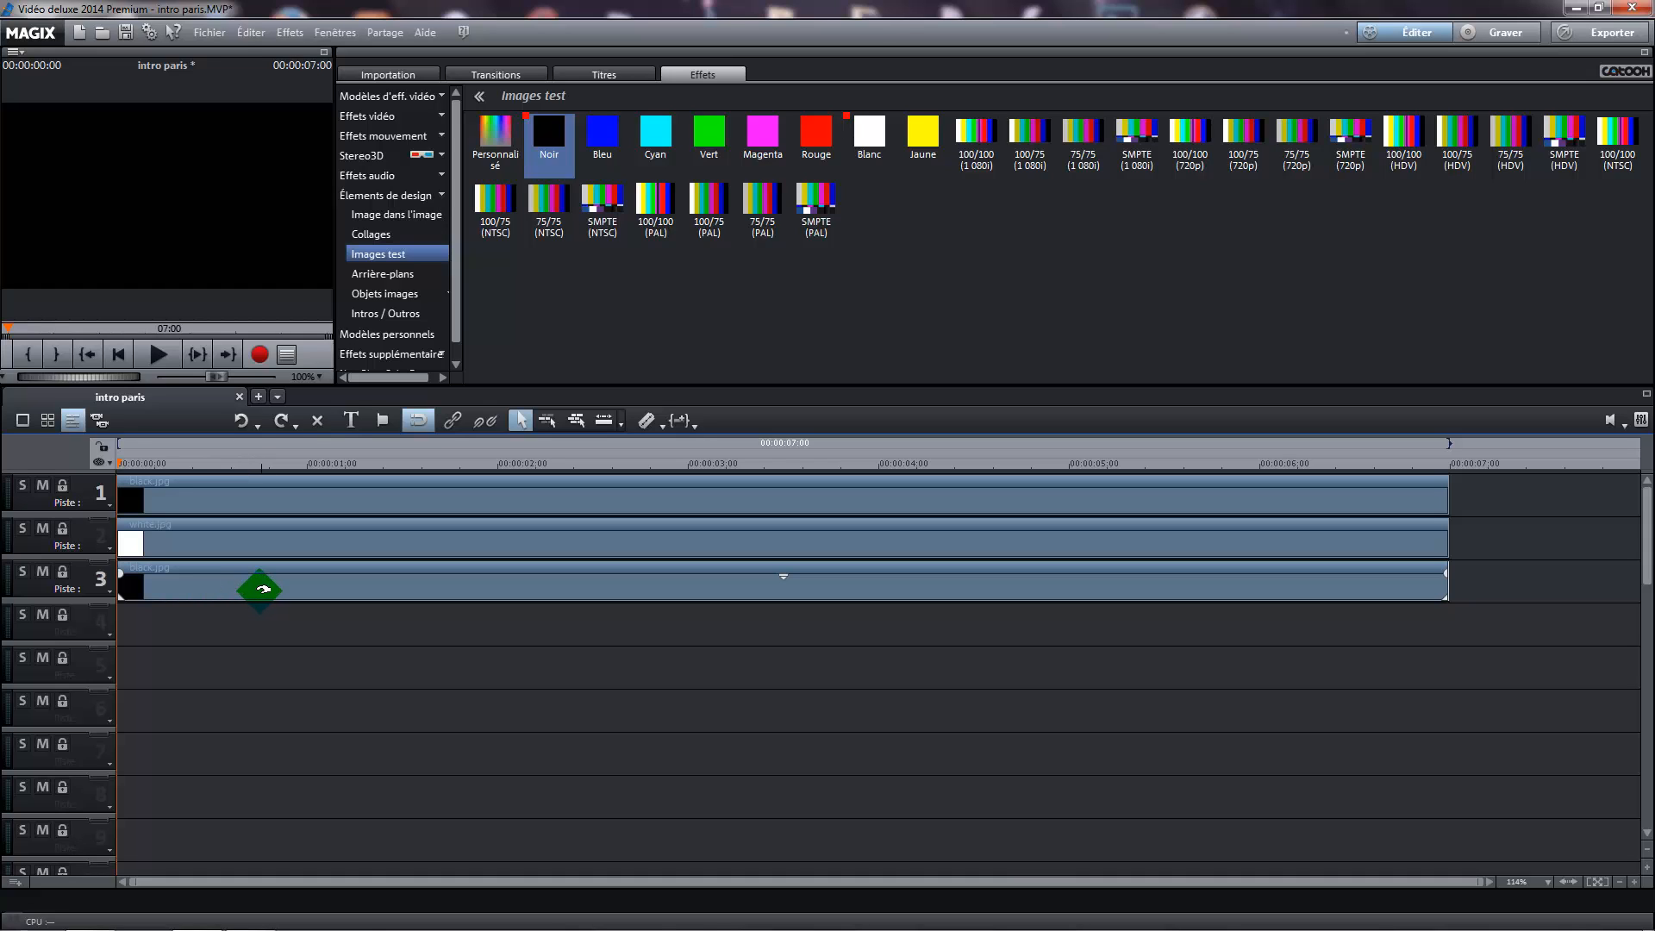
Mute track 3, then scale the white image on track 2 to a zoom of 50 with Conserver proportions disabled
click(41, 573)
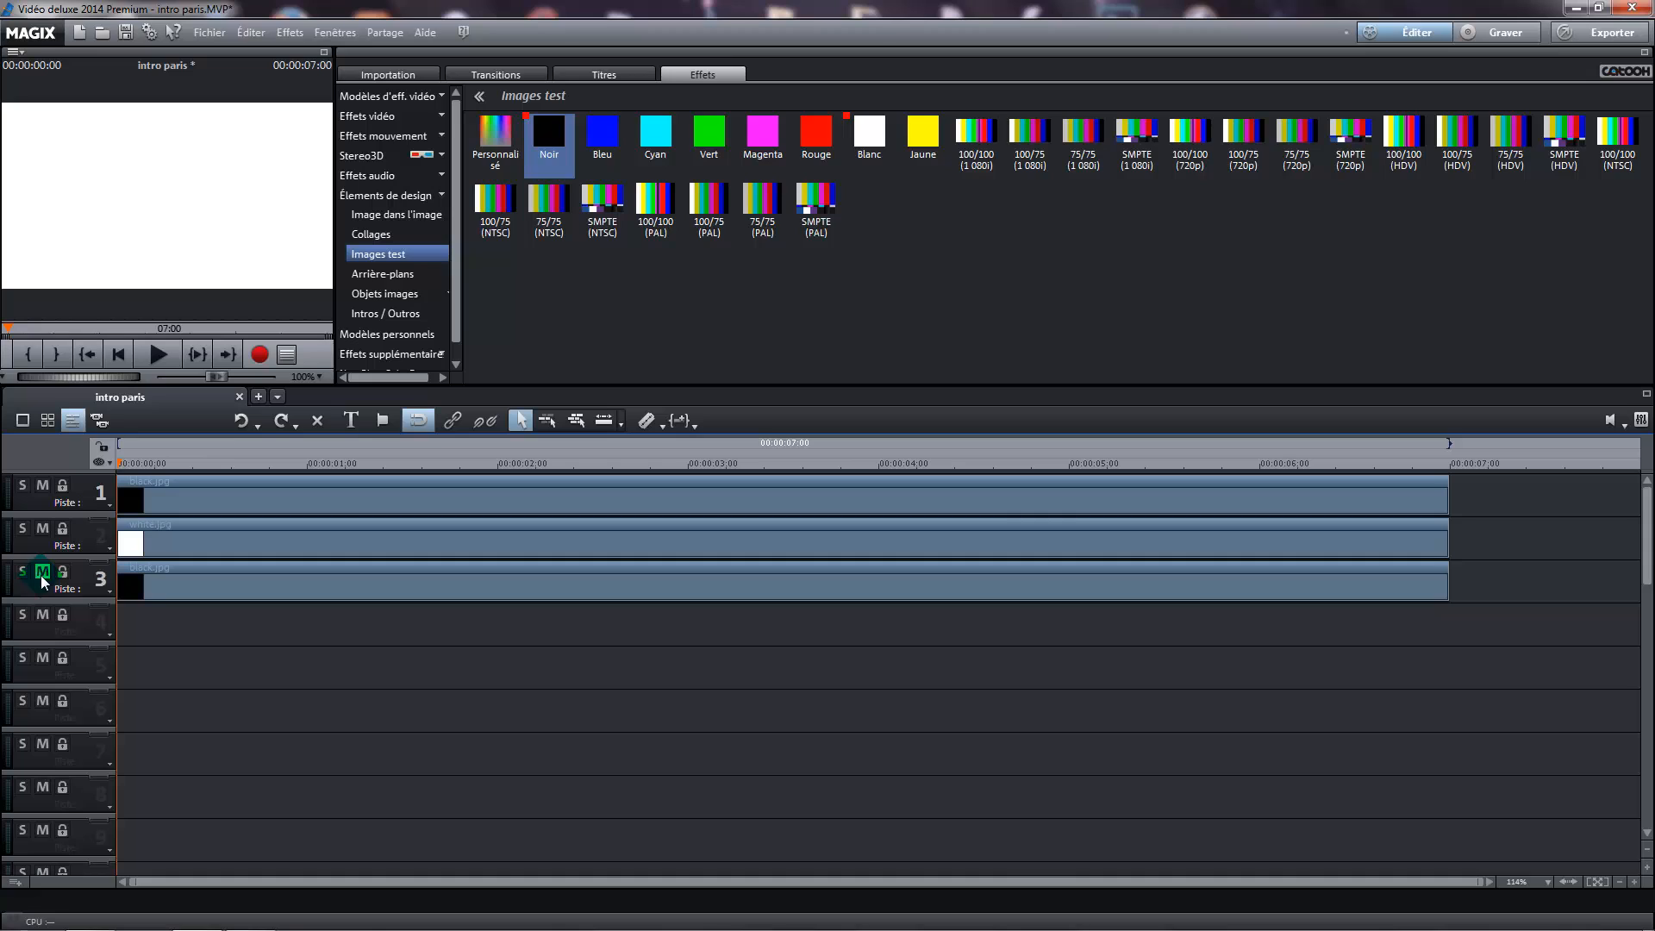
click(296, 540)
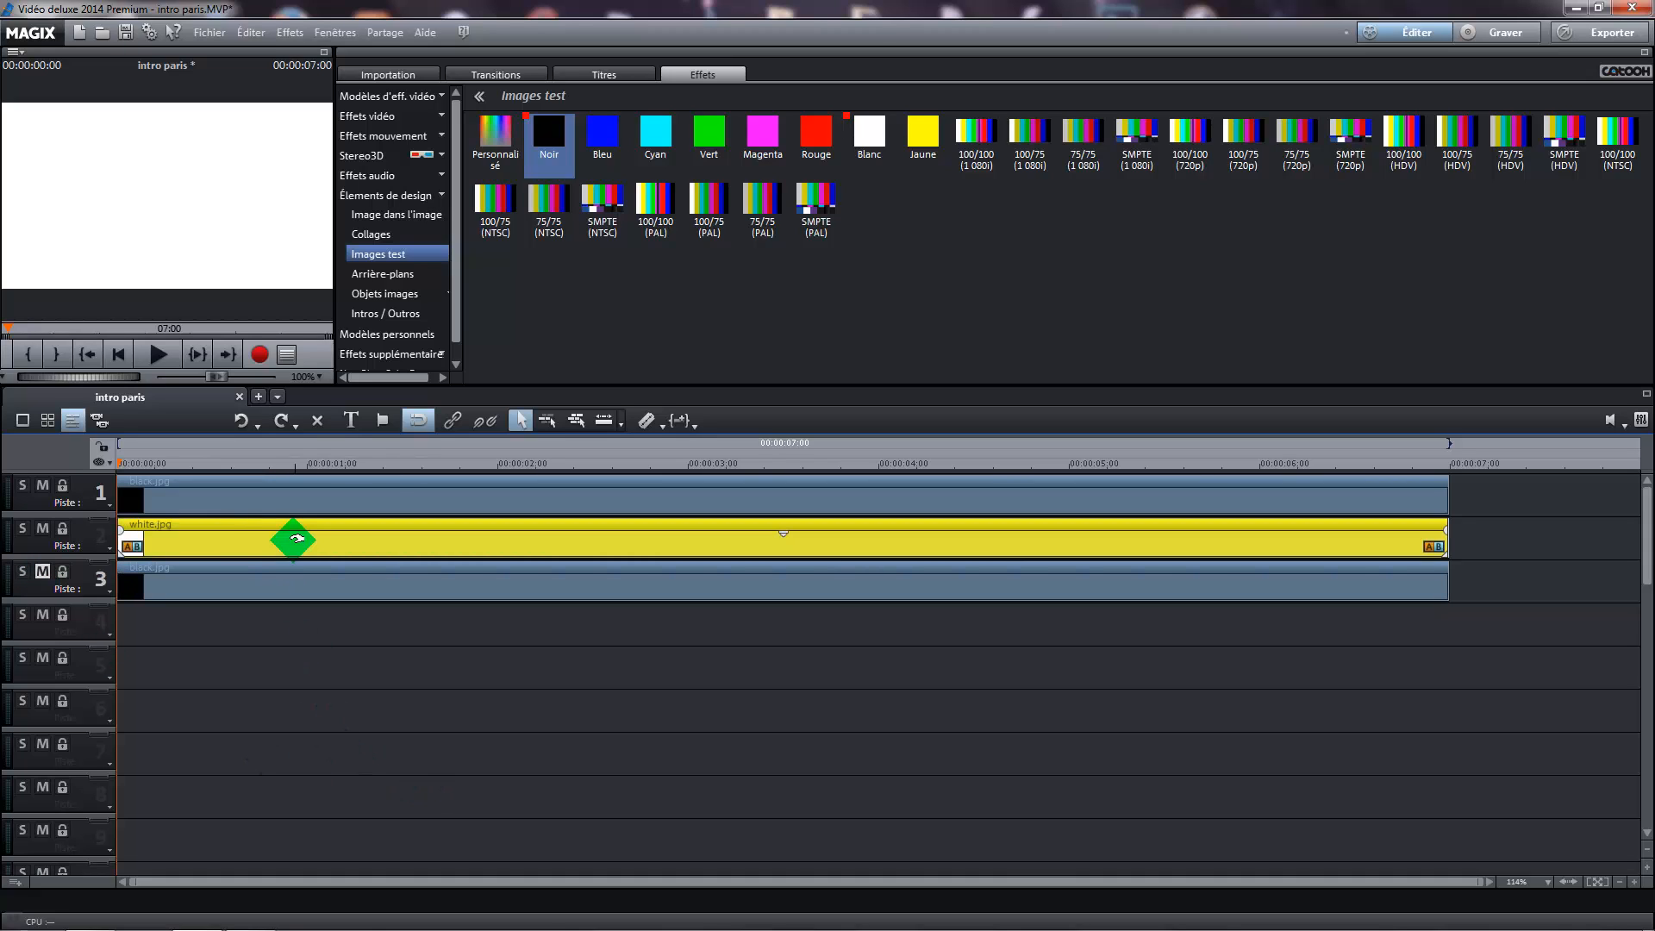
click(412, 136)
click(407, 156)
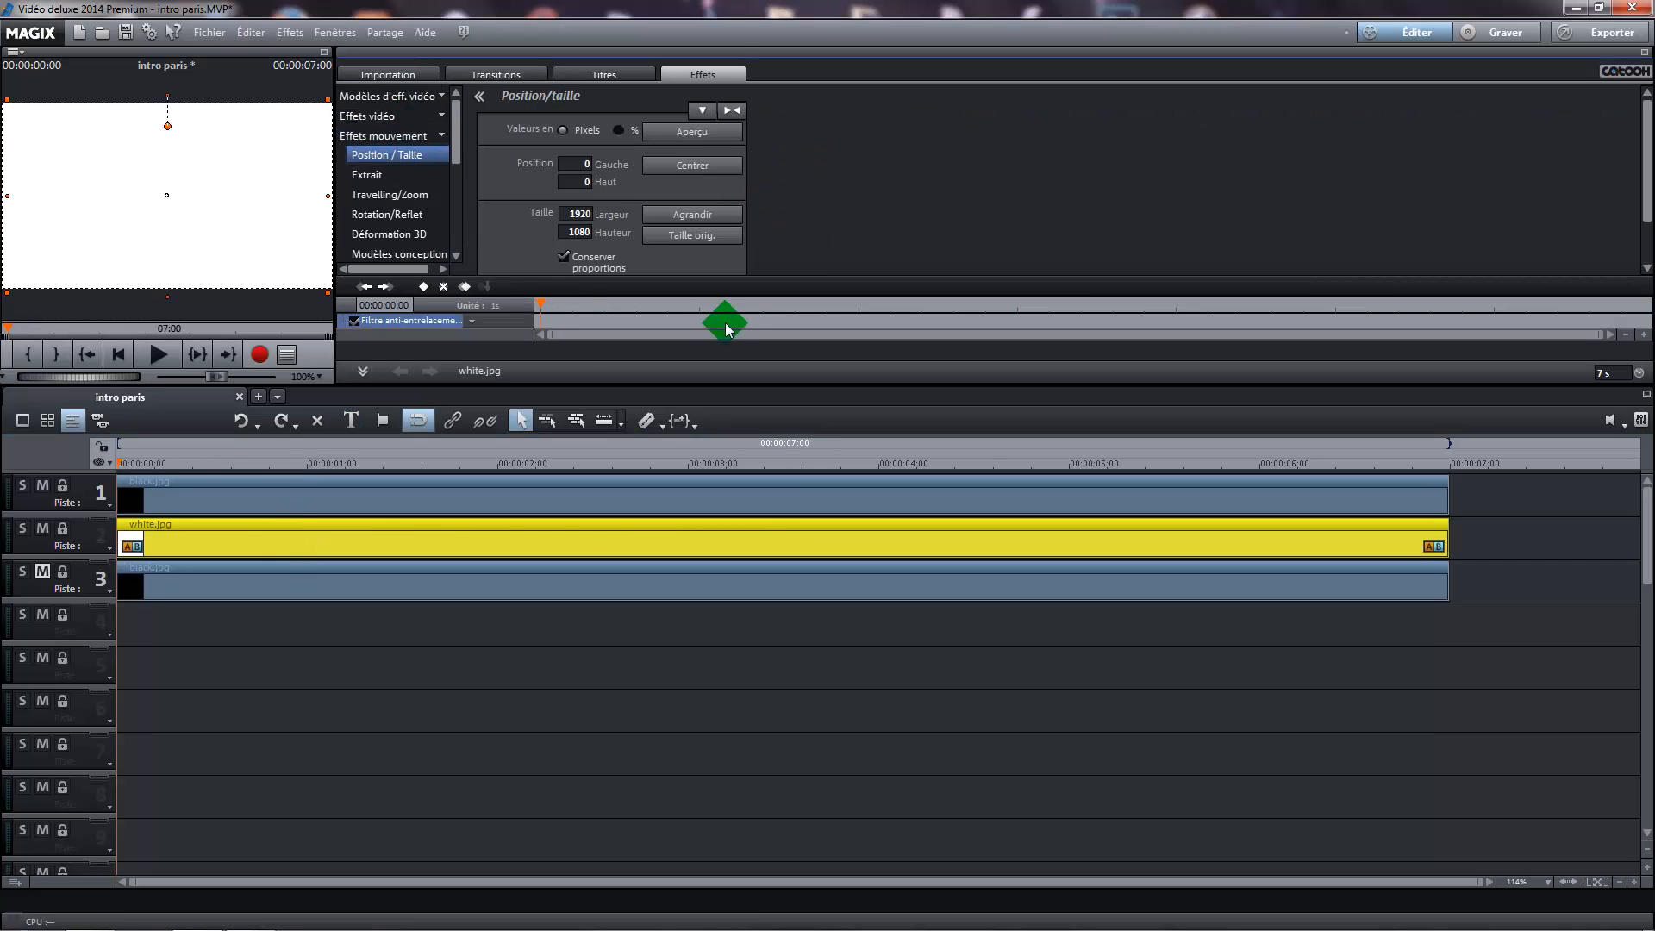
click(562, 259)
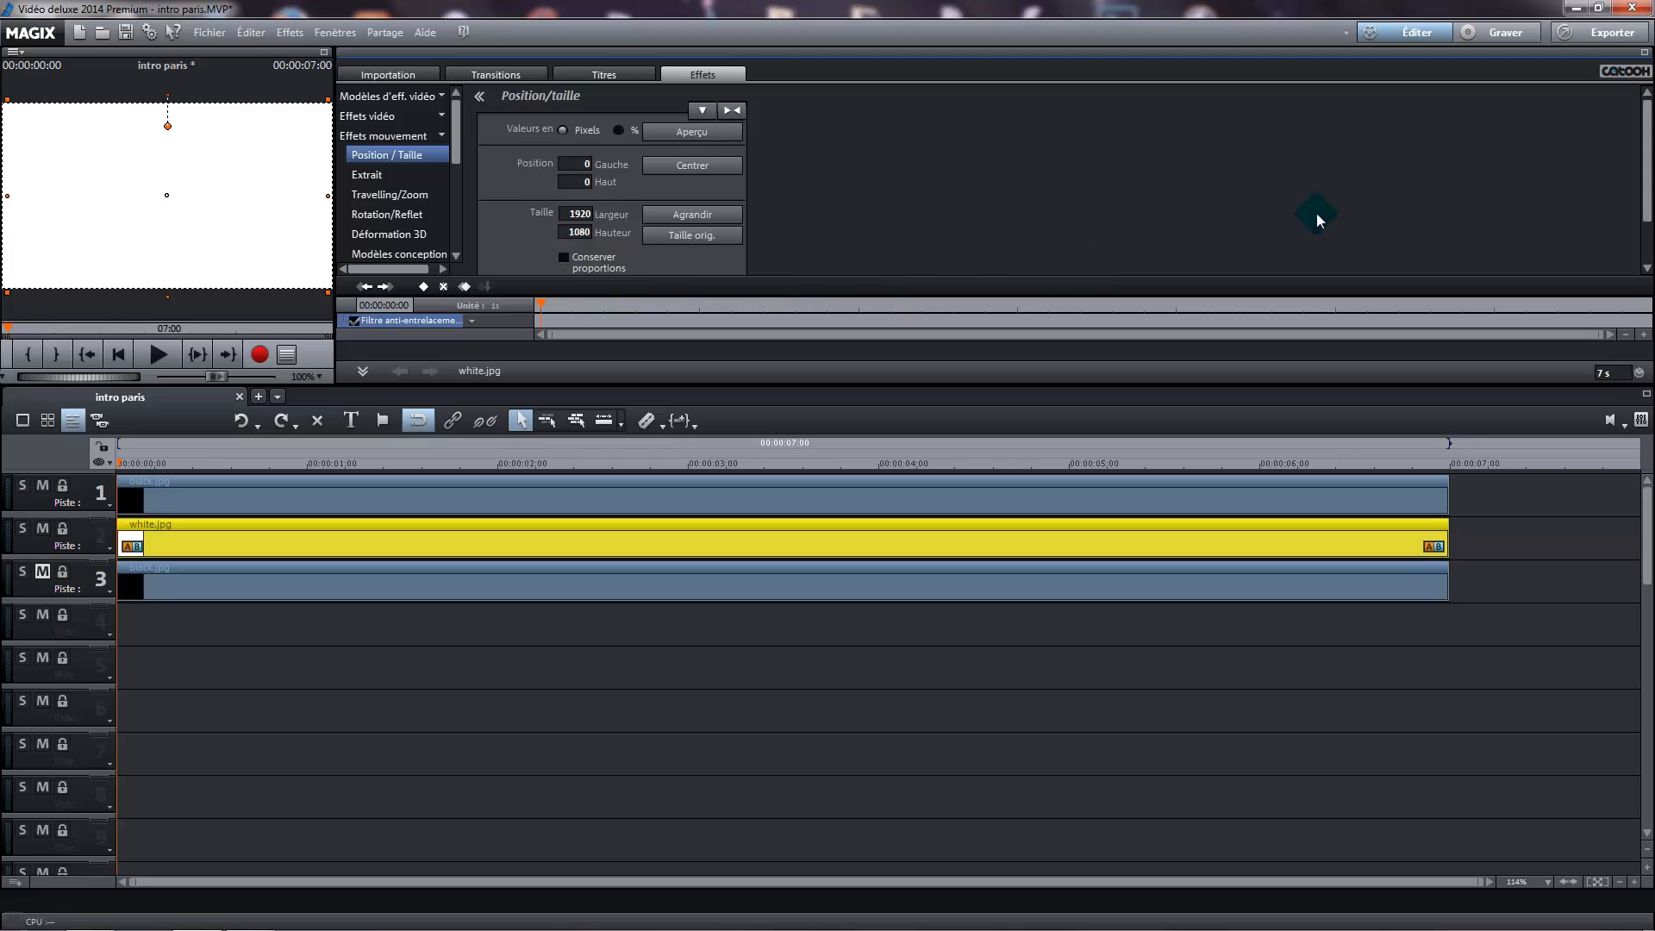
drag(1648, 163, 1648, 288)
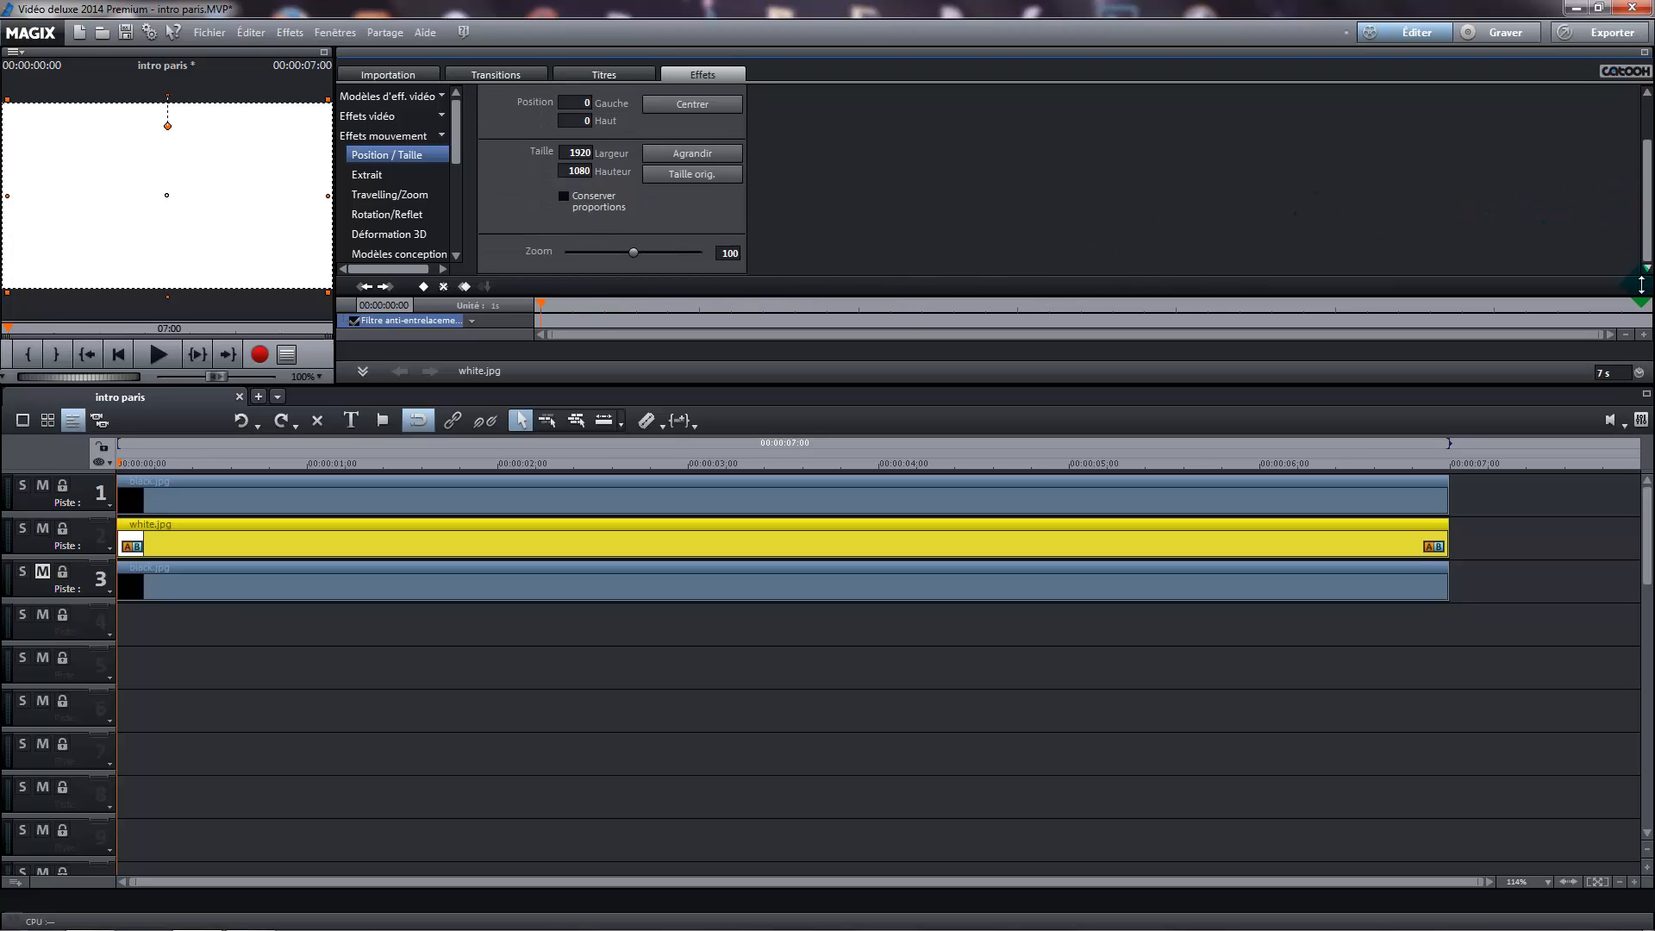
double_click(728, 253)
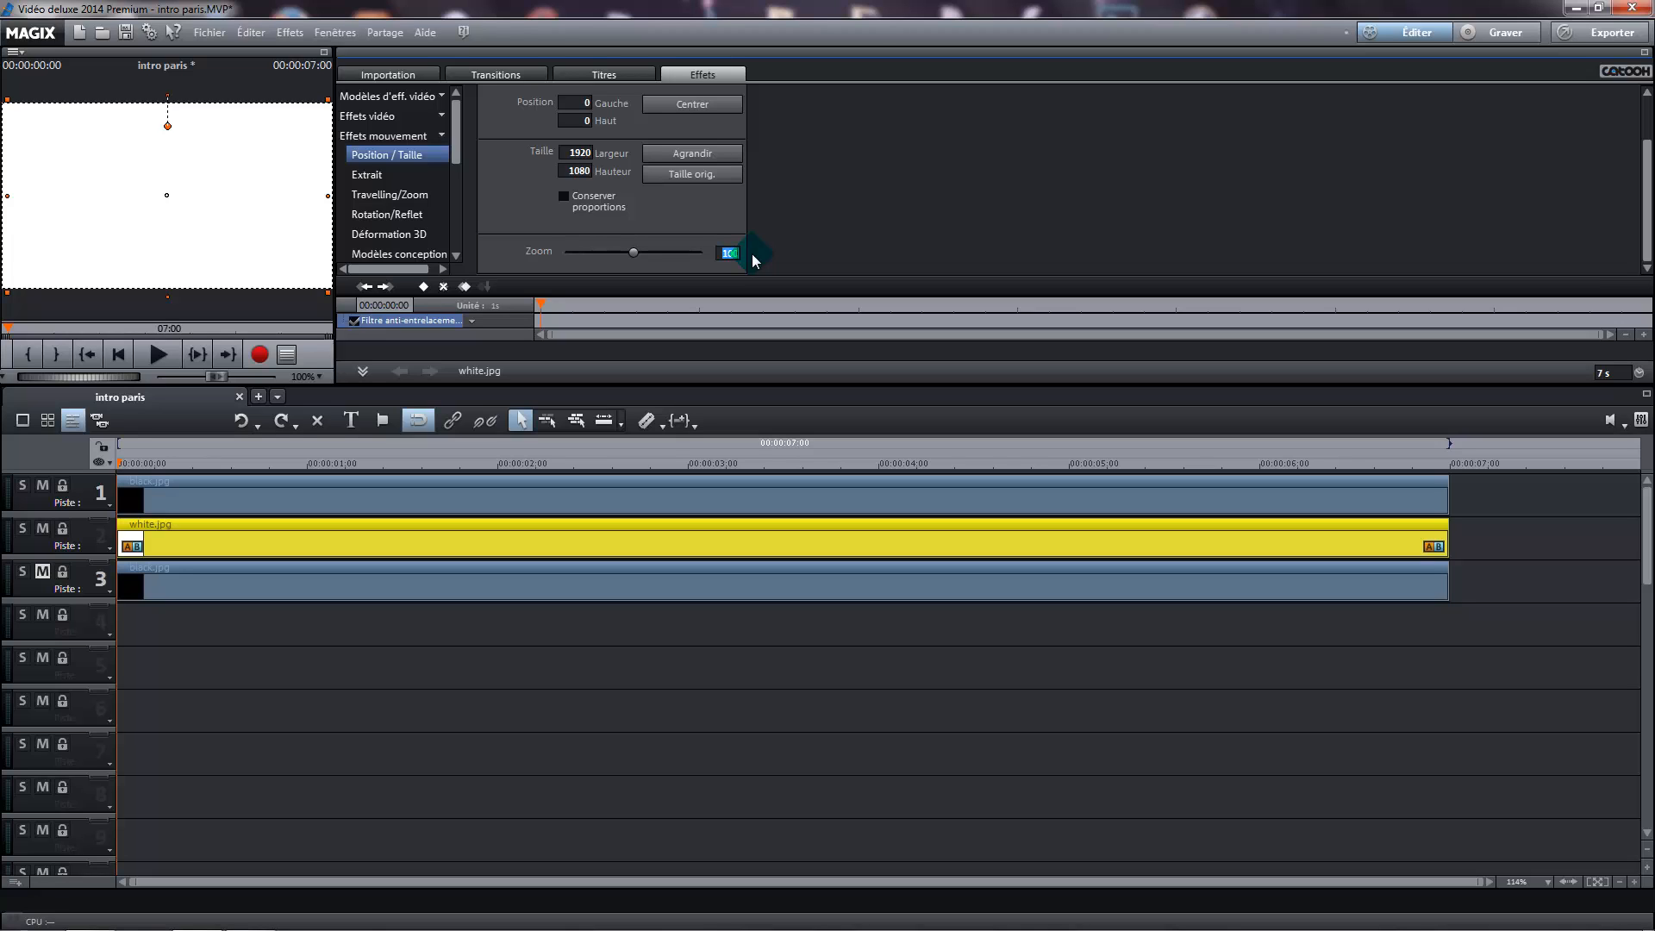
text(50)
key(Return)
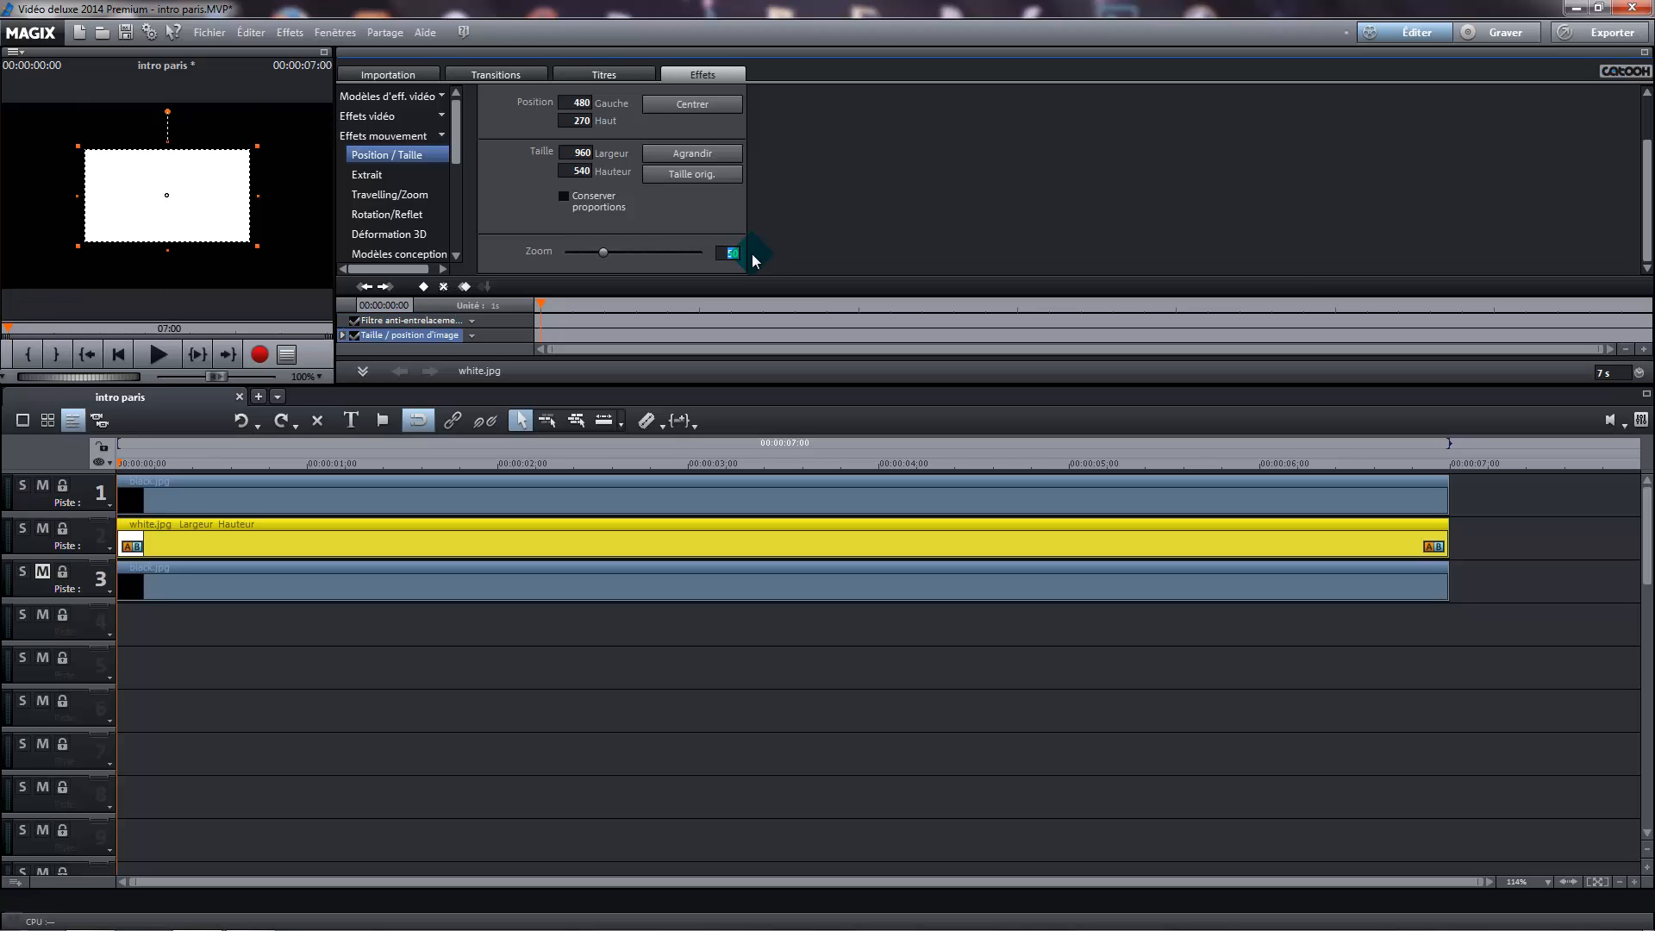
Reshape the white image in the enlarged preview into a wide, flat rectangle of about 1244 × 272 pixels
click(323, 54)
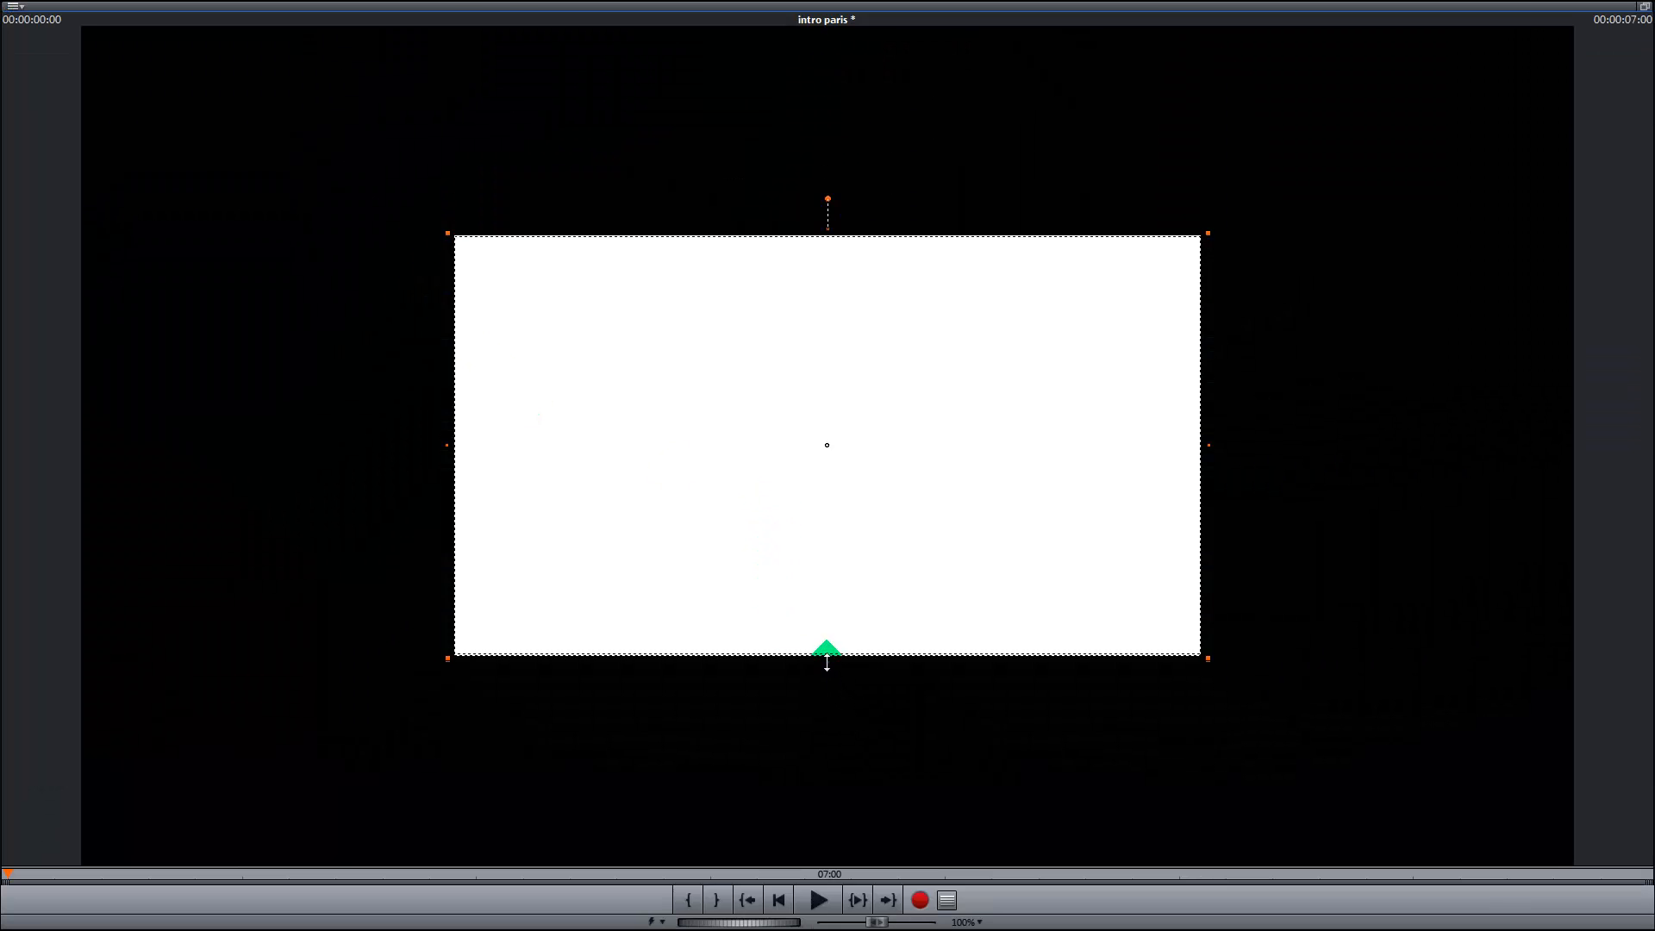
drag(830, 655, 828, 509)
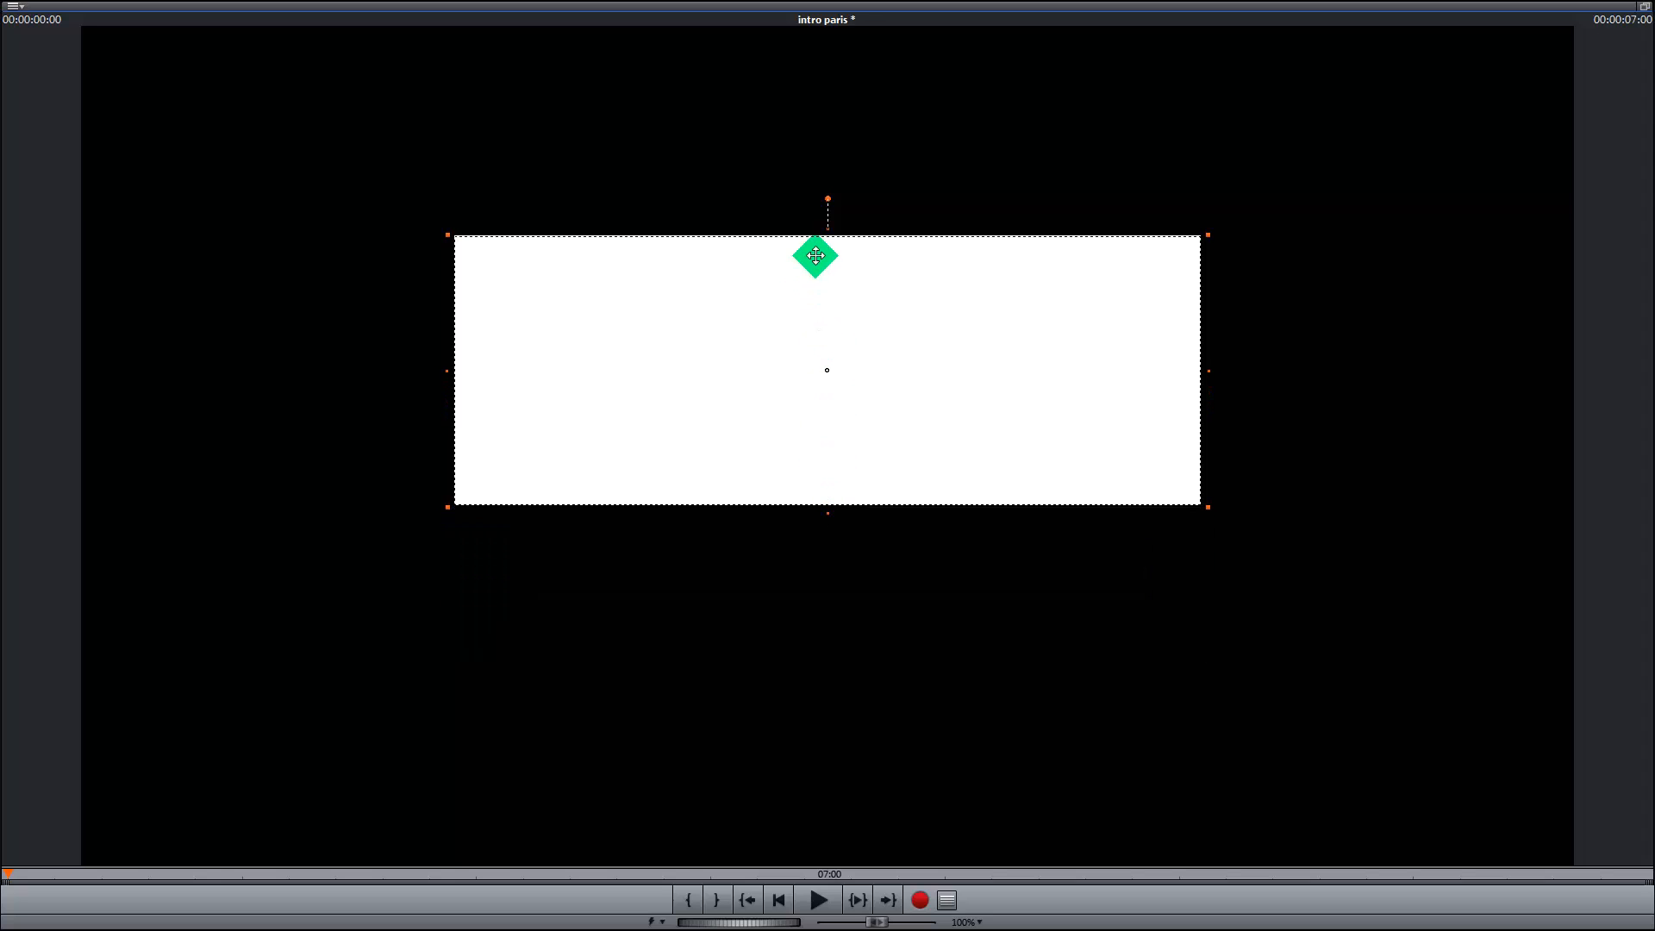
drag(827, 225, 826, 308)
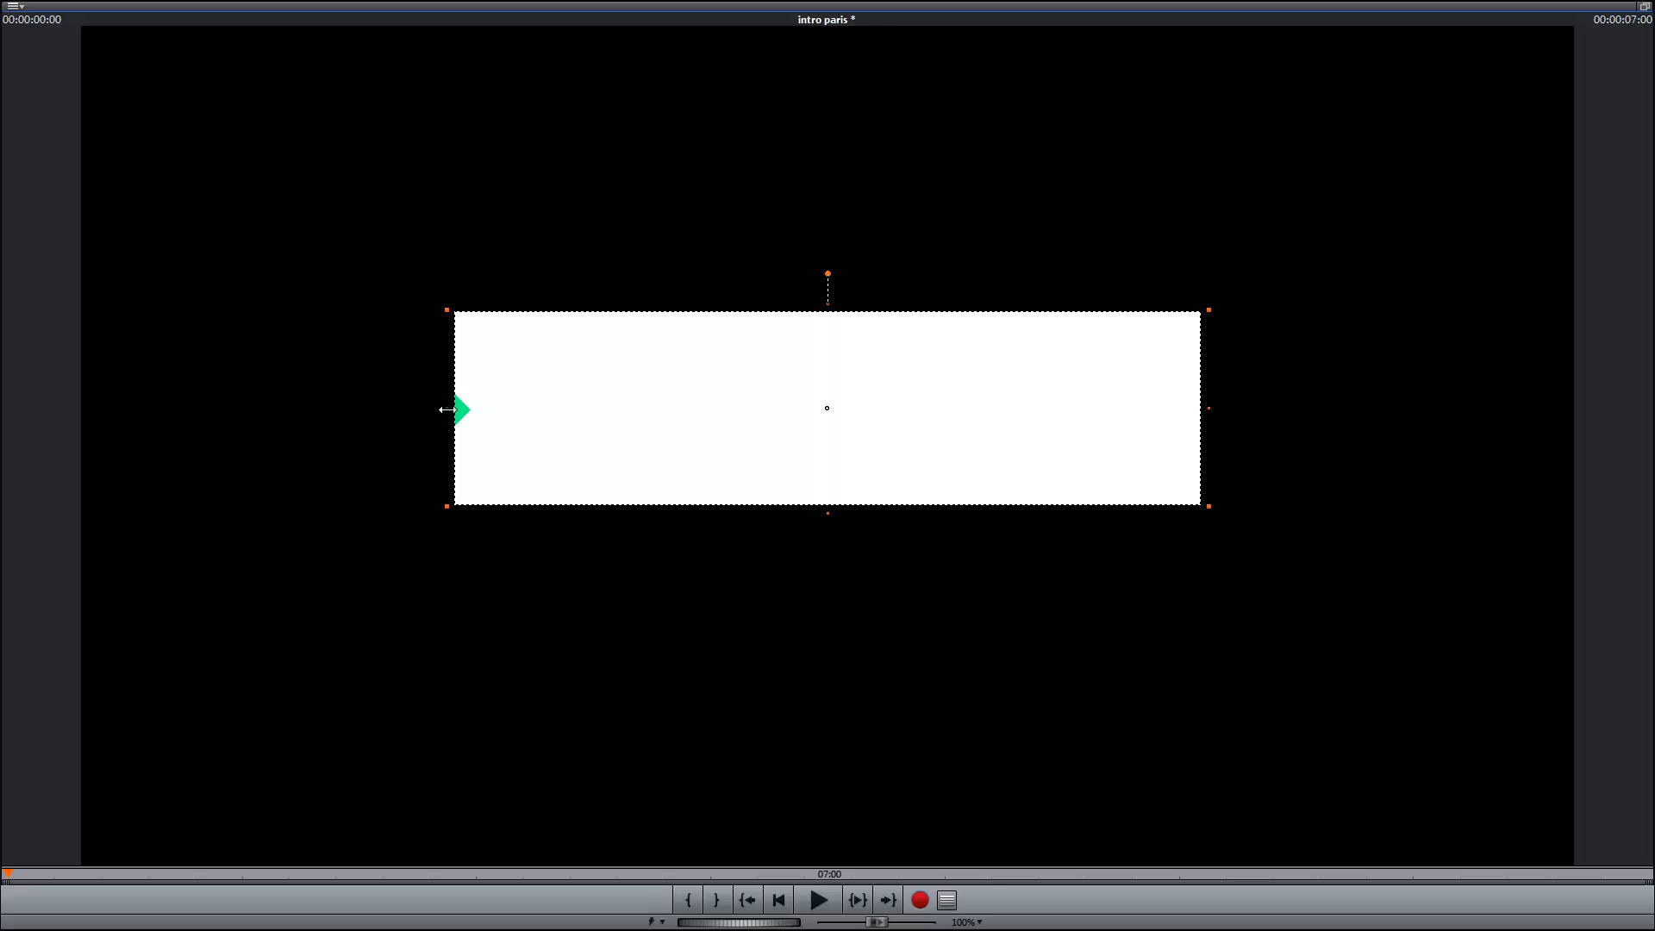
drag(447, 410, 362, 410)
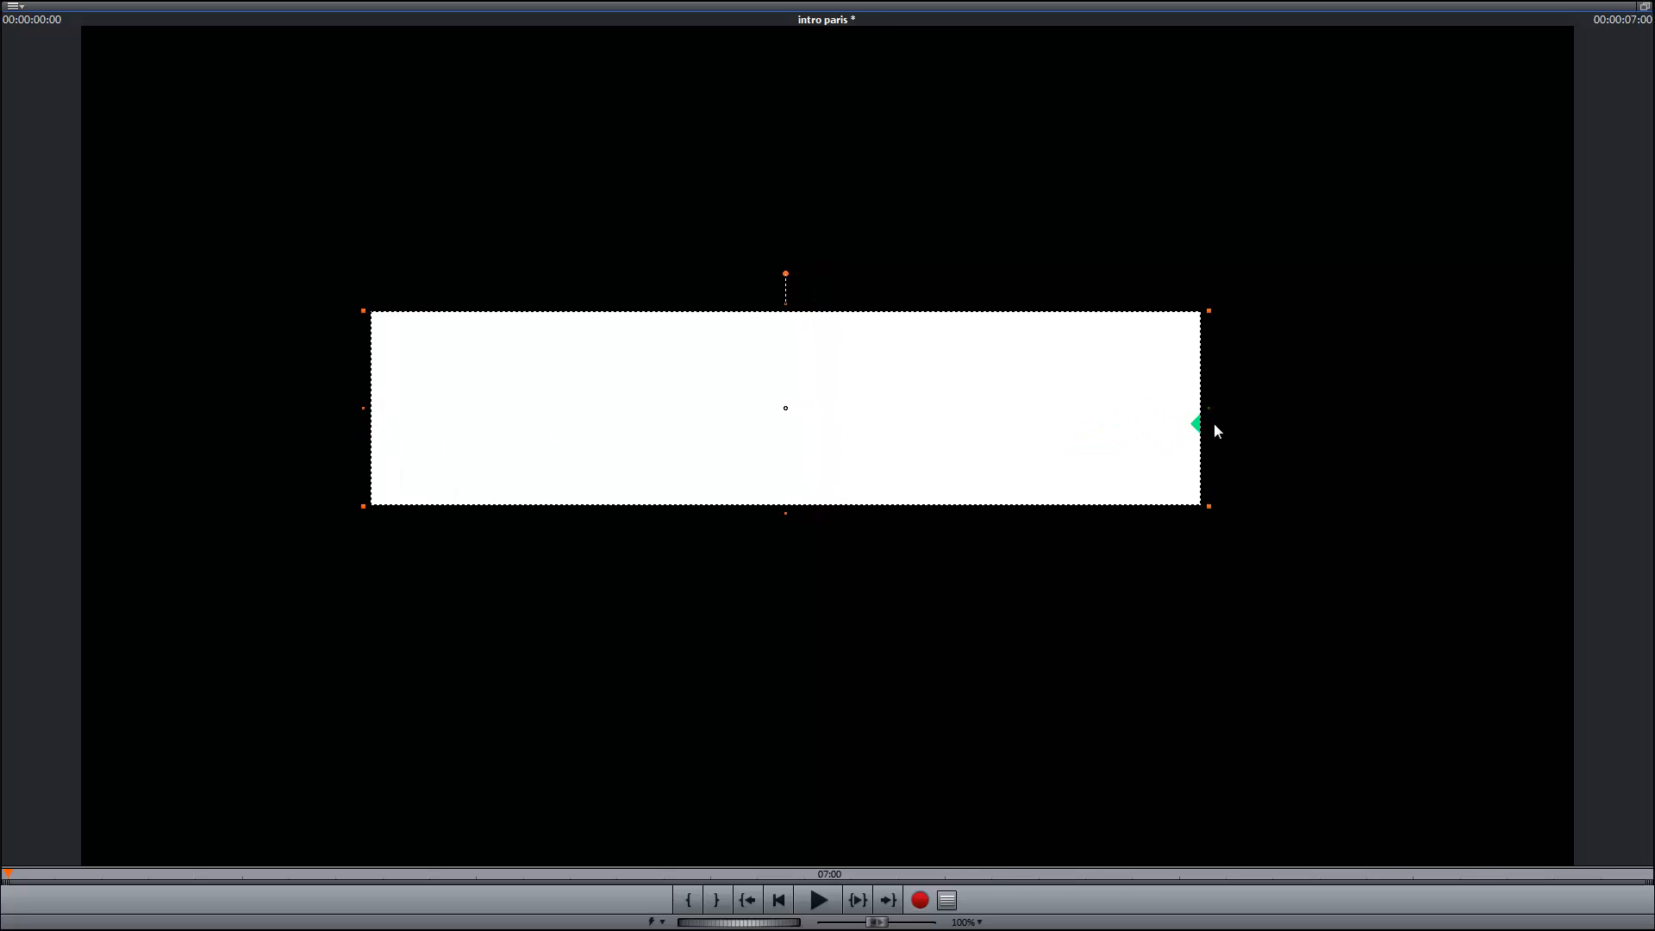
drag(1210, 410, 1338, 410)
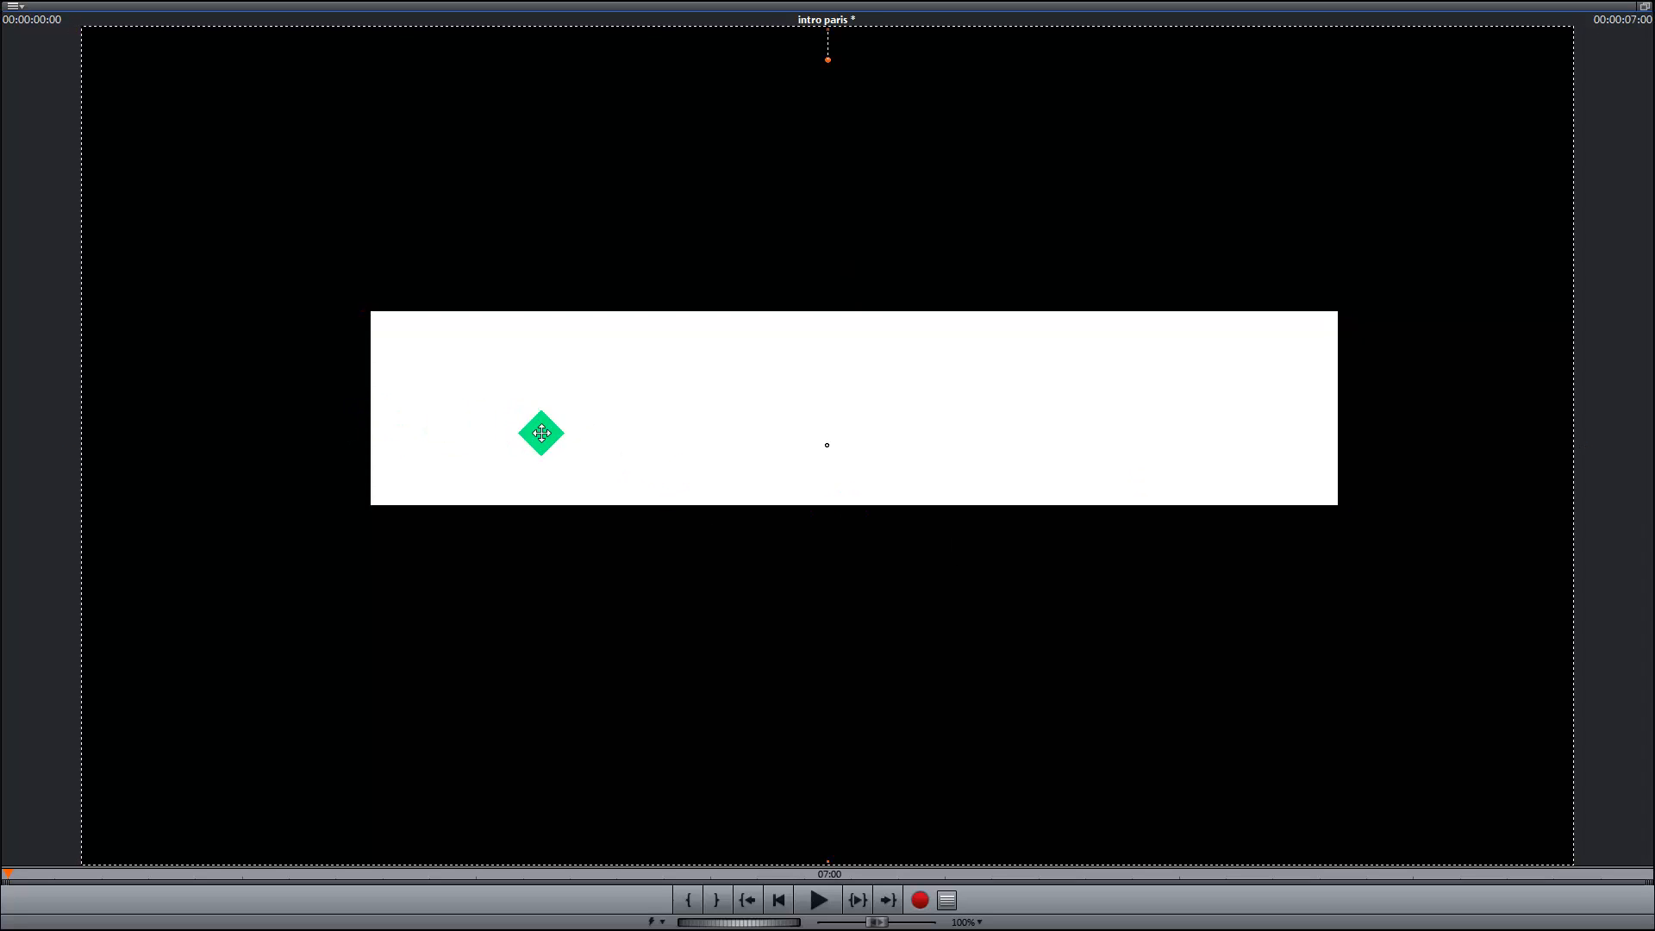
drag(855, 508, 857, 530)
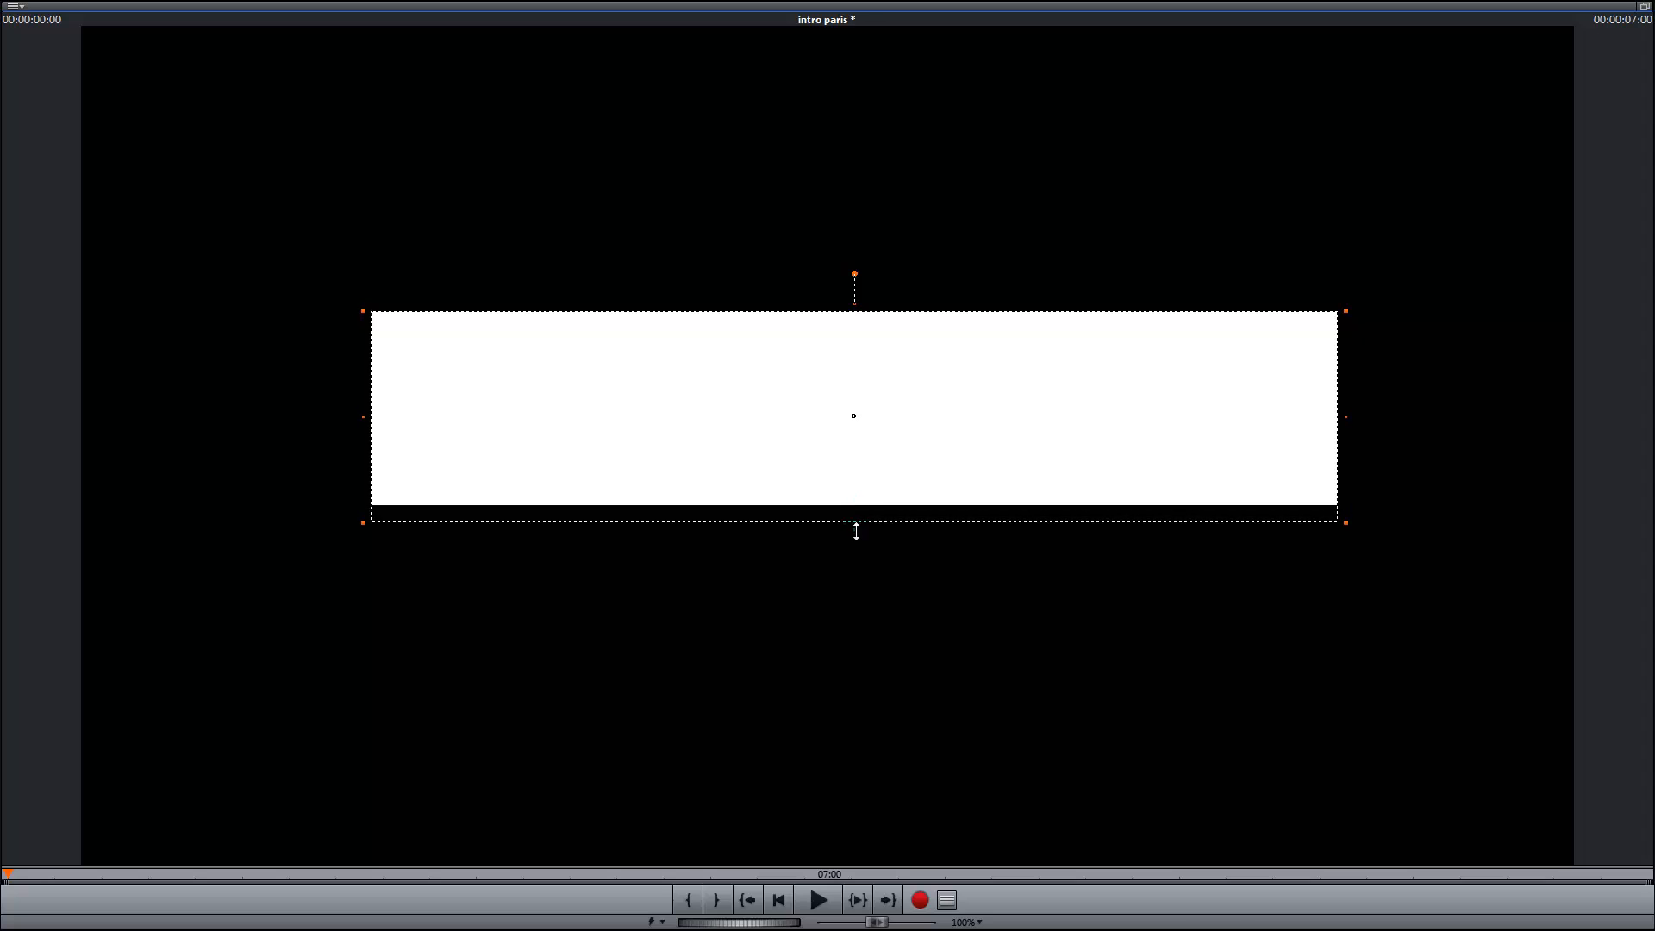
click(1644, 6)
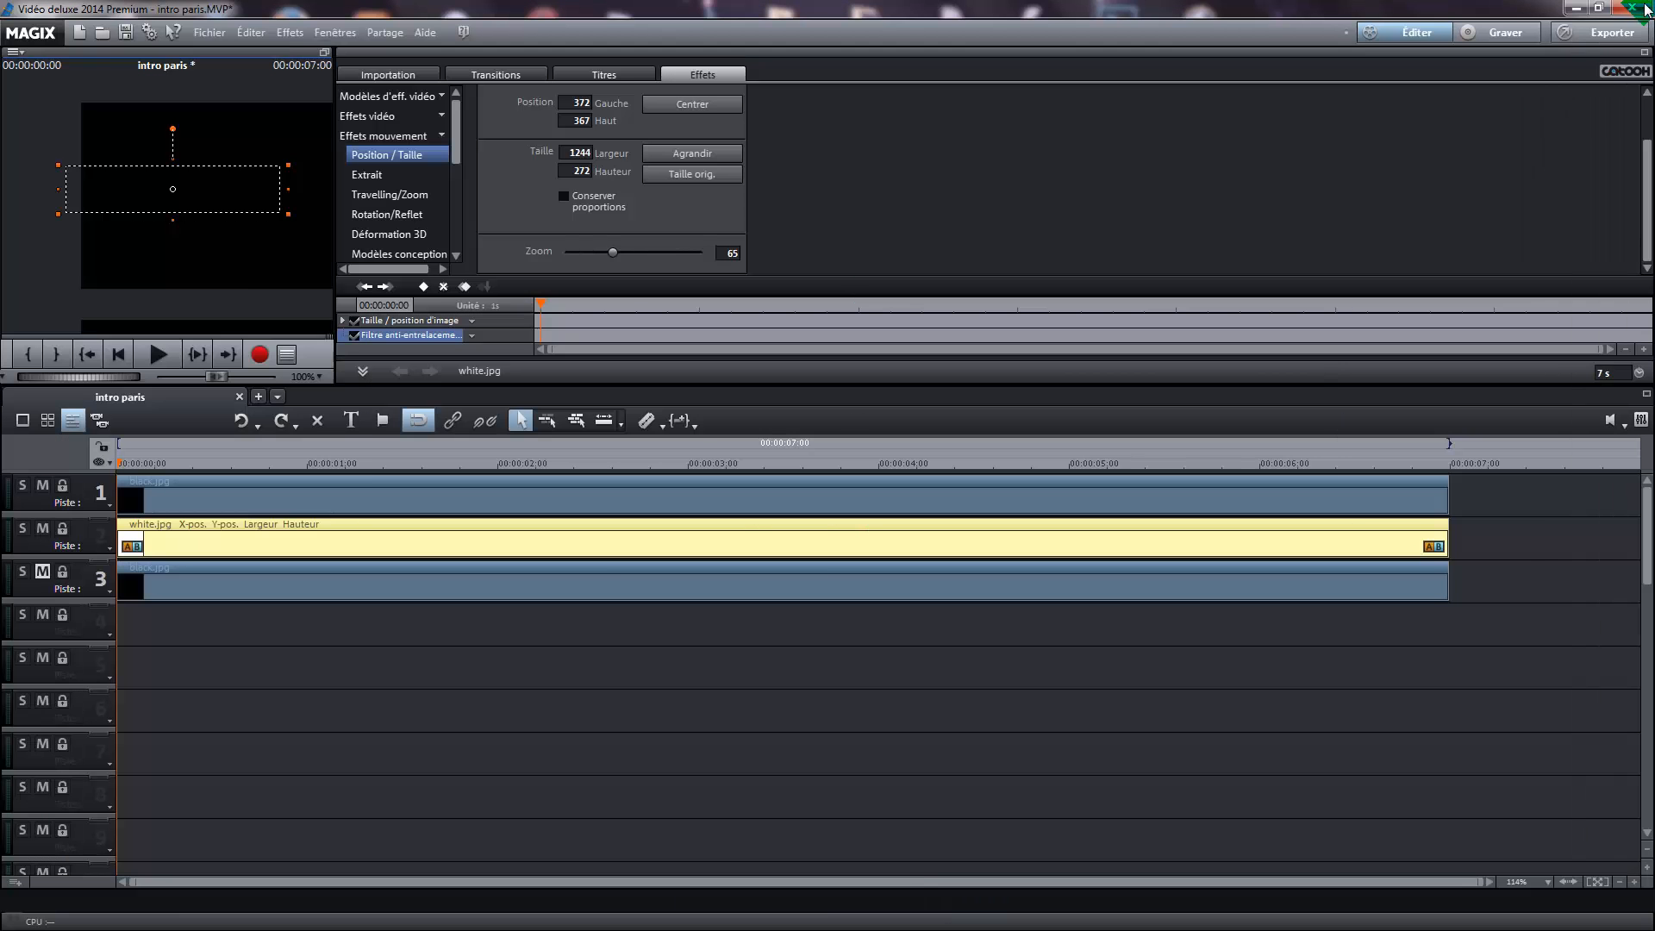
Centre the white rectangle in the frame and check it in the enlarged preview
click(722, 118)
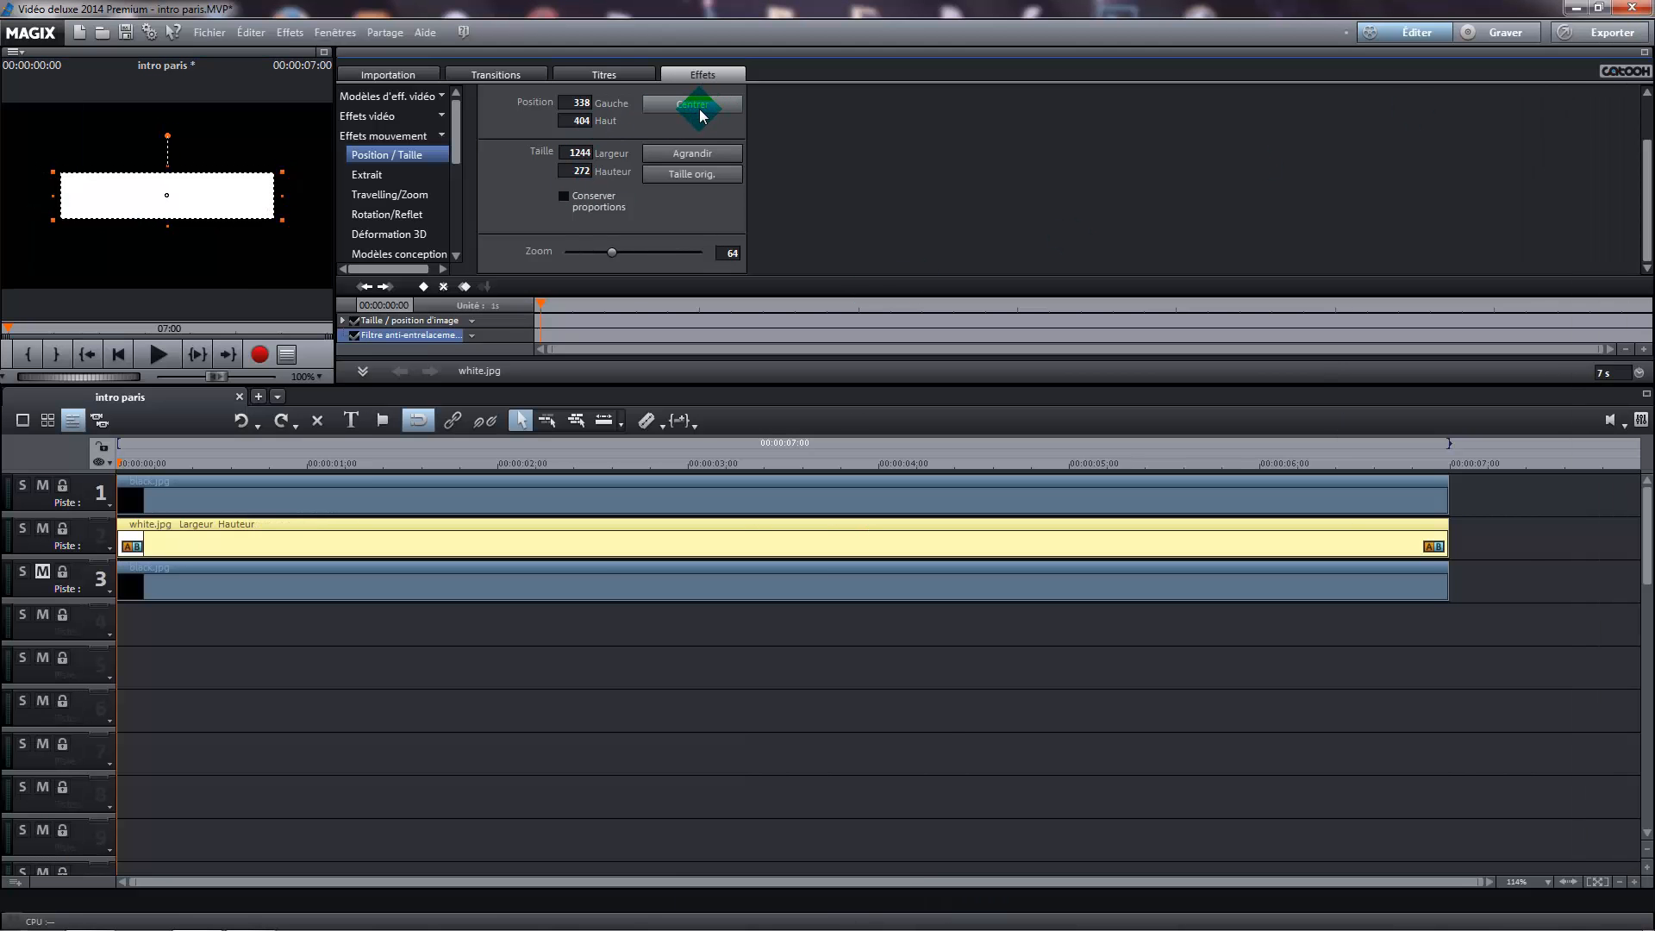
click(717, 110)
click(321, 54)
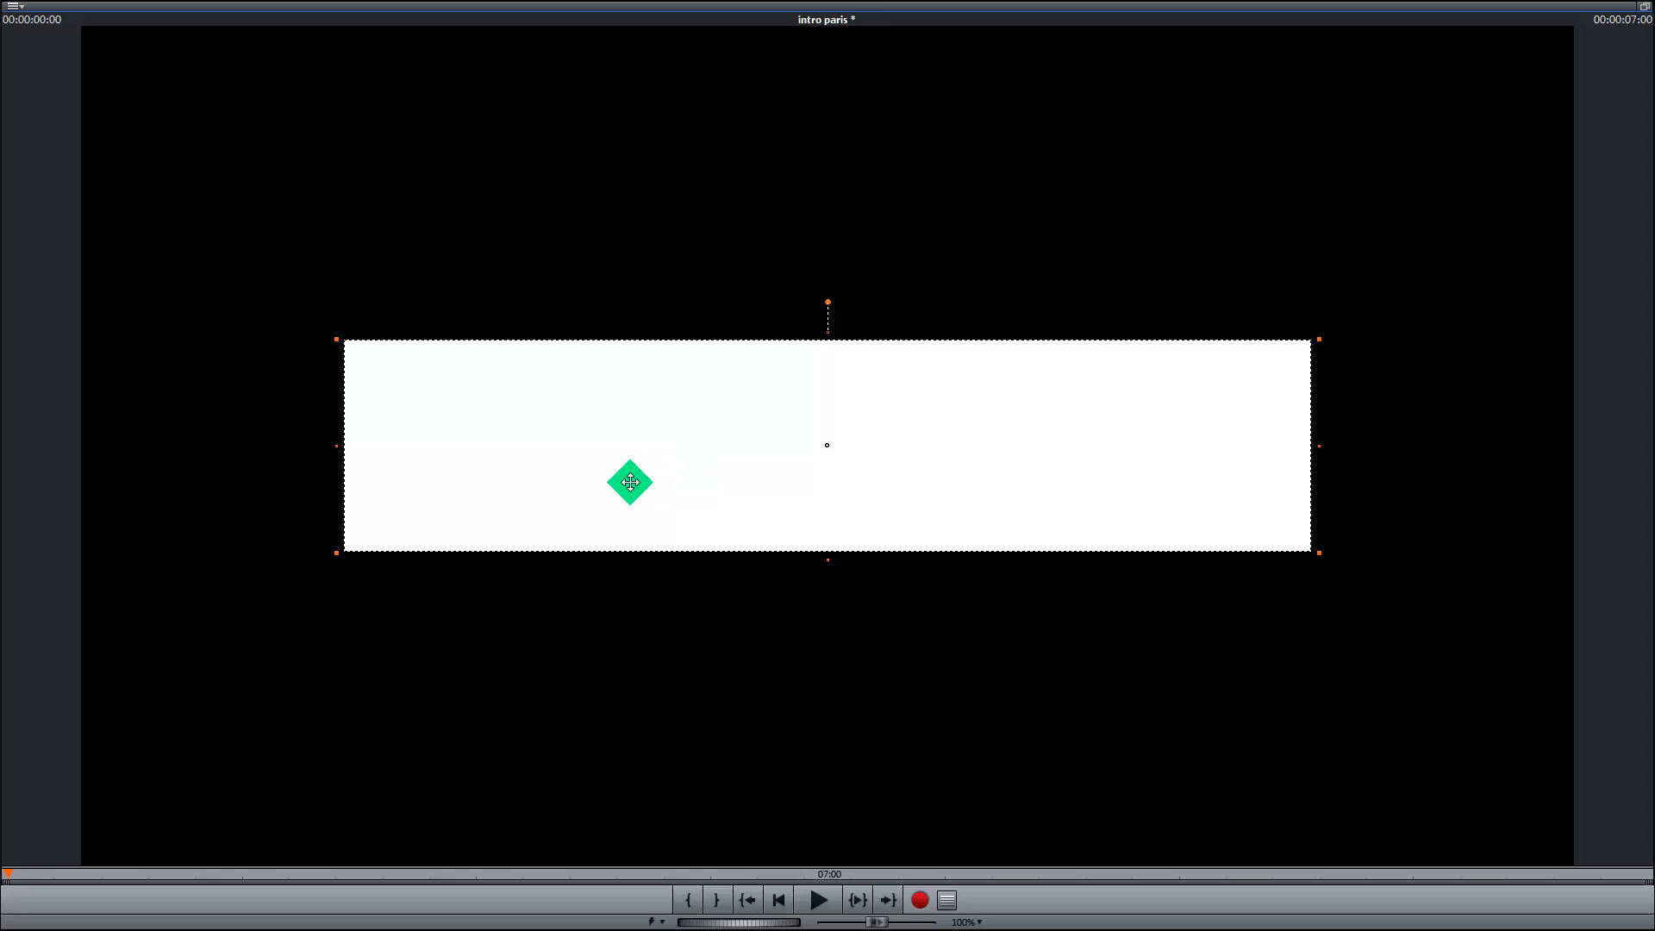
click(1646, 10)
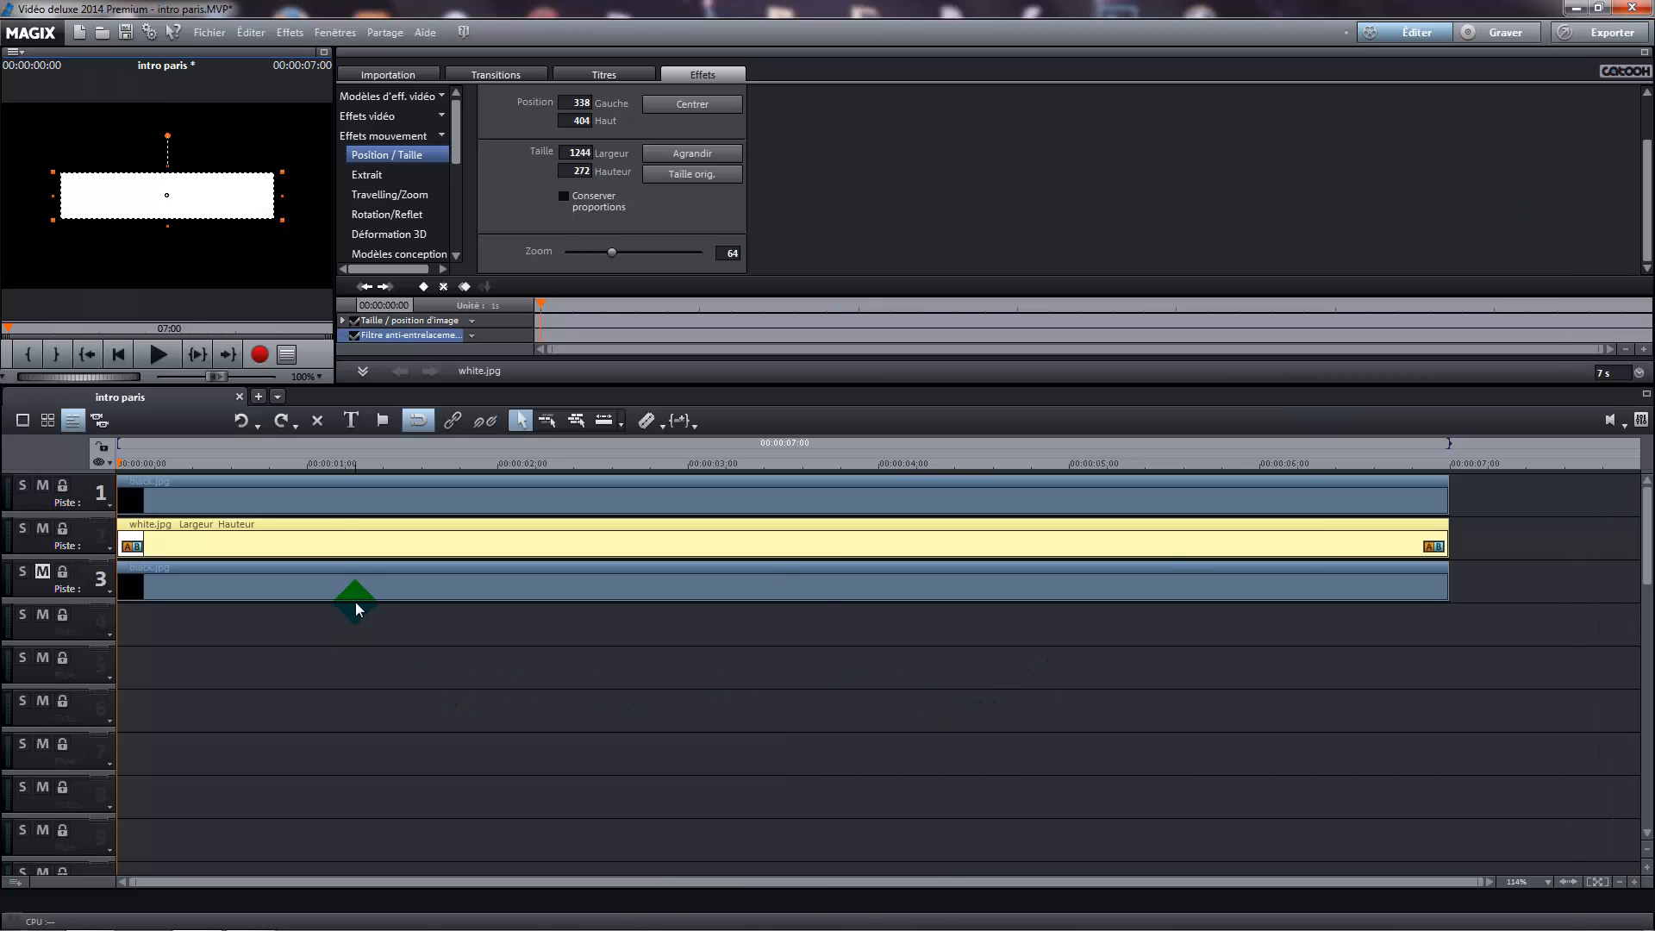
Unmute track 3 and set the zoom of its black image to 40
click(43, 572)
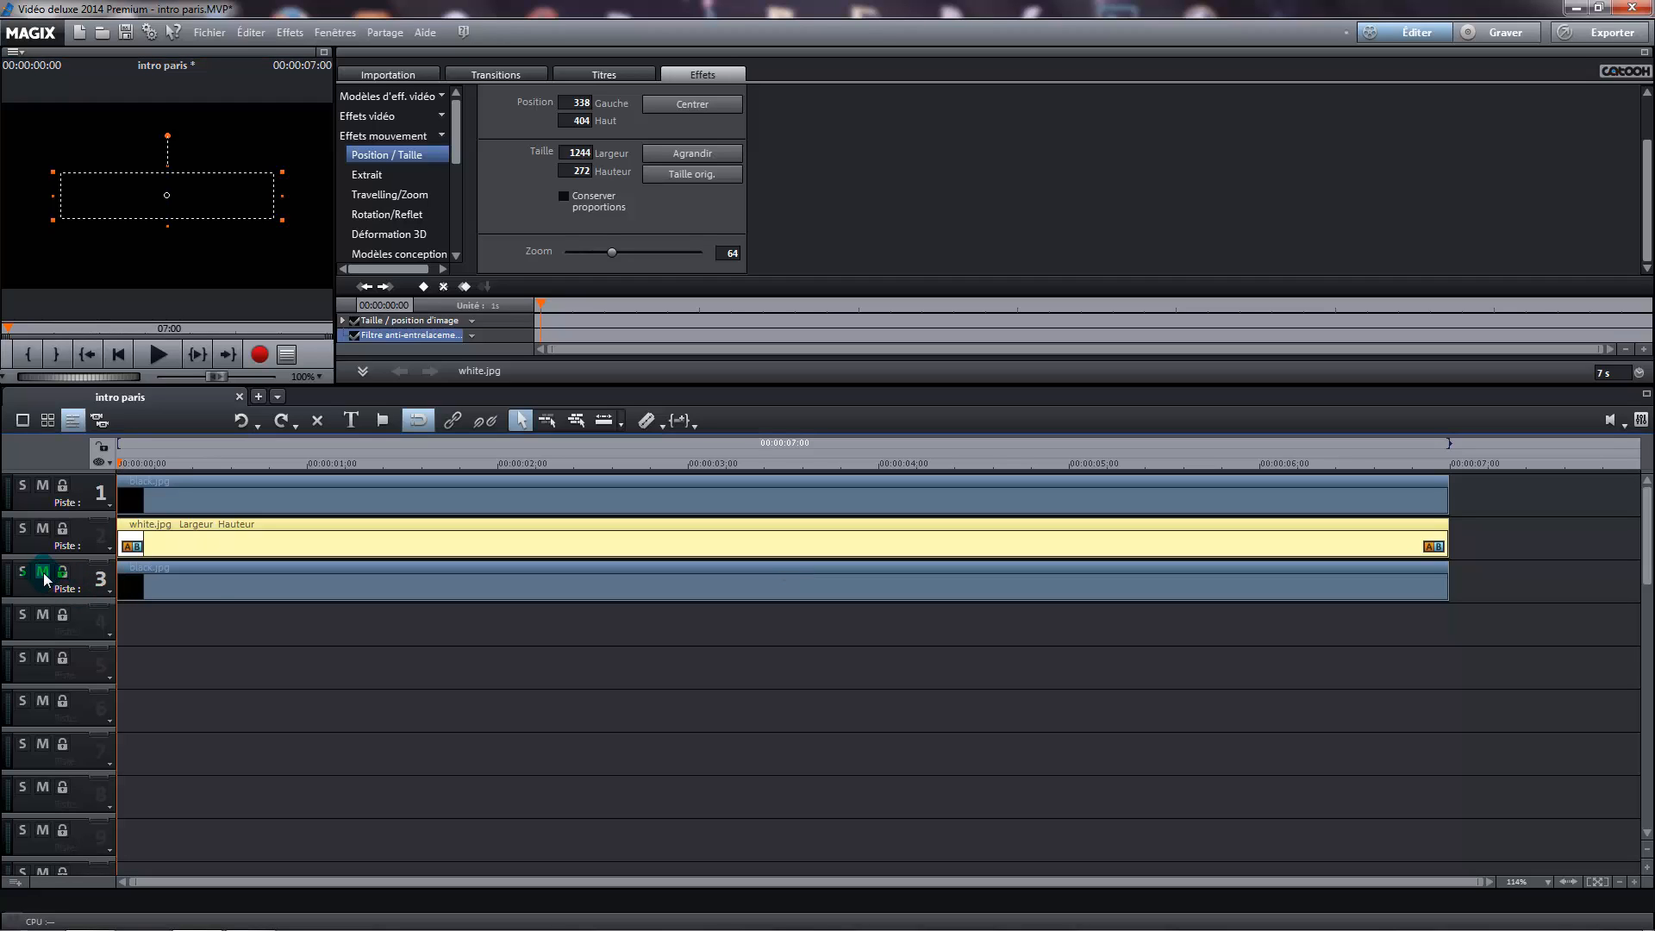
drag(120, 463, 184, 462)
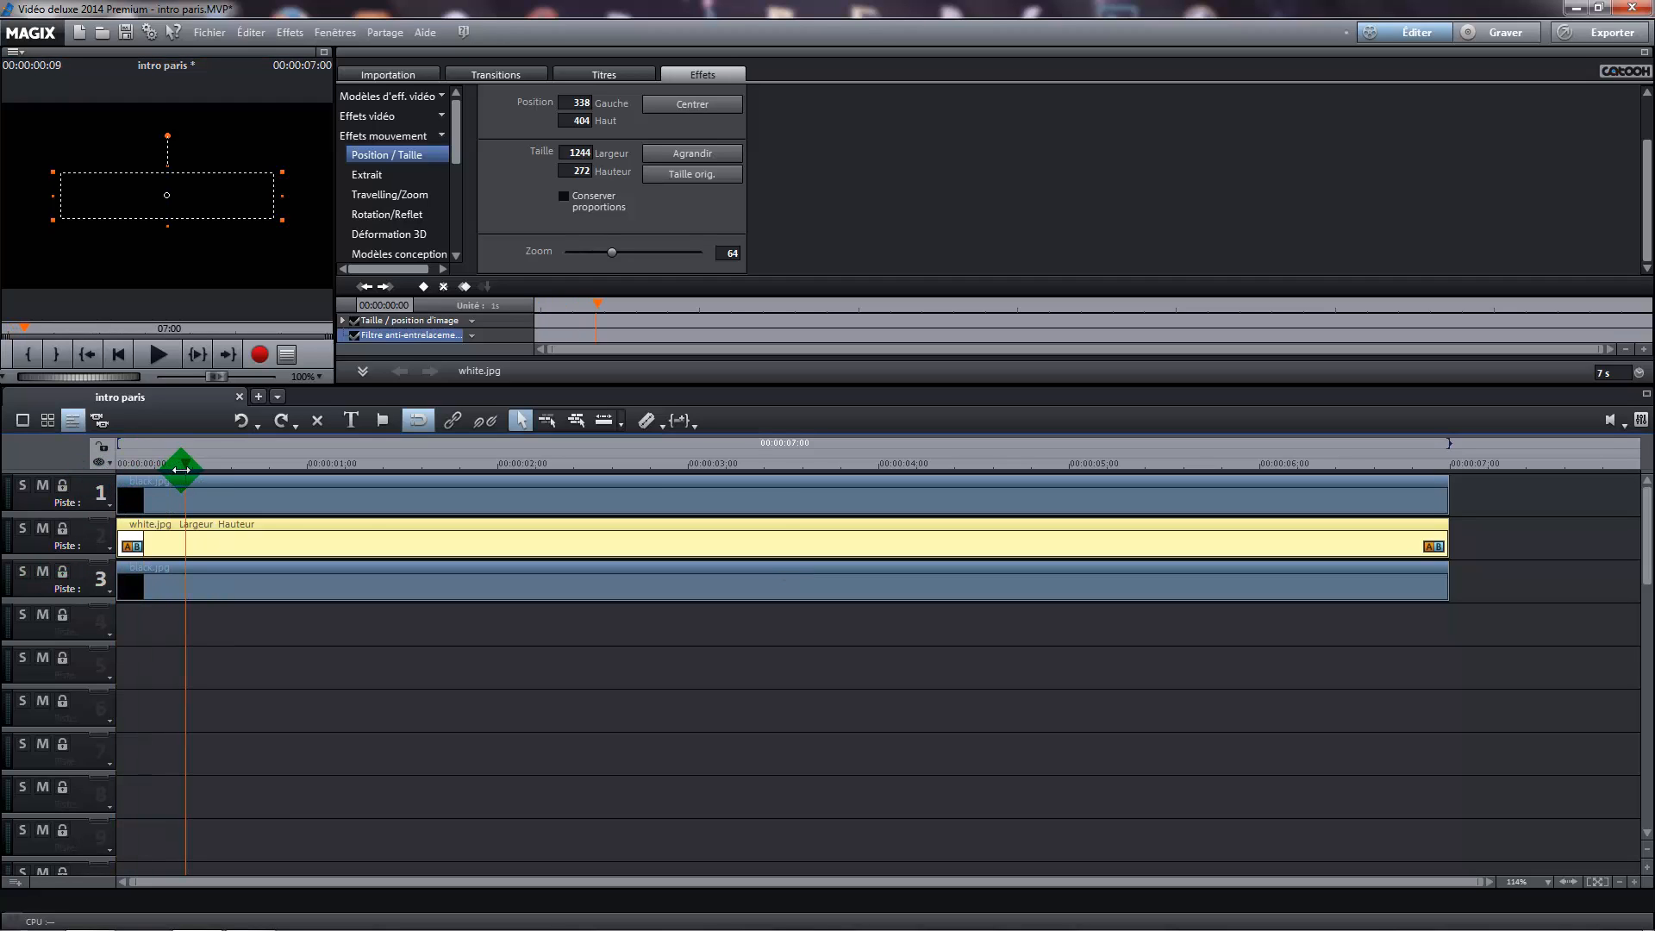
click(296, 592)
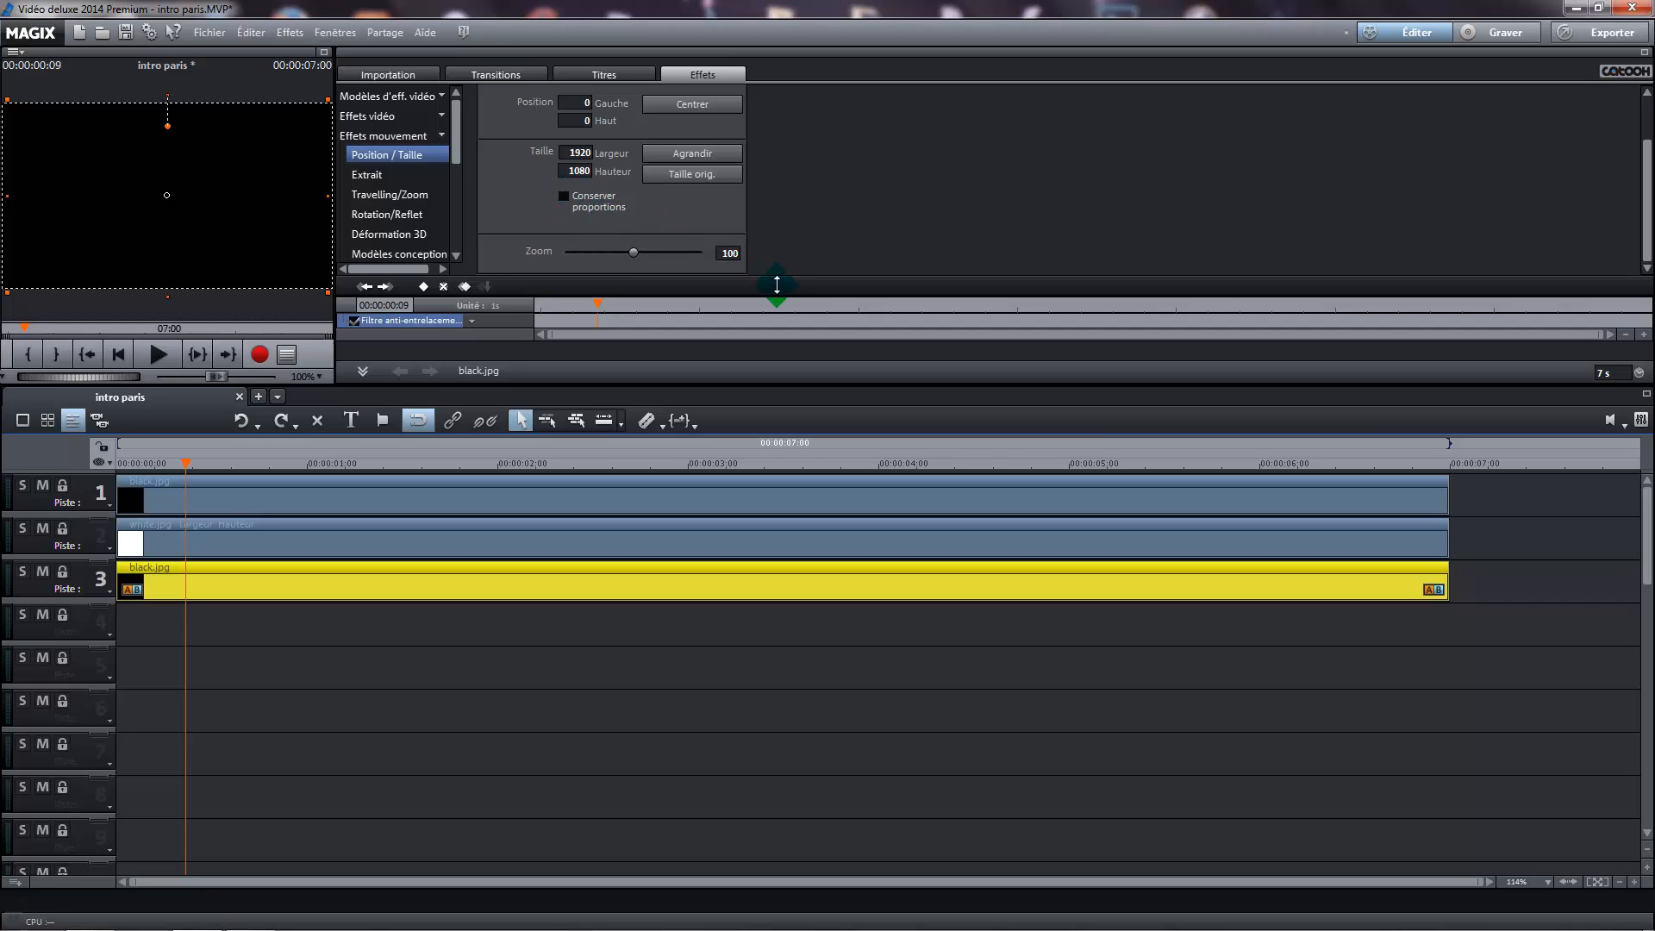
click(722, 251)
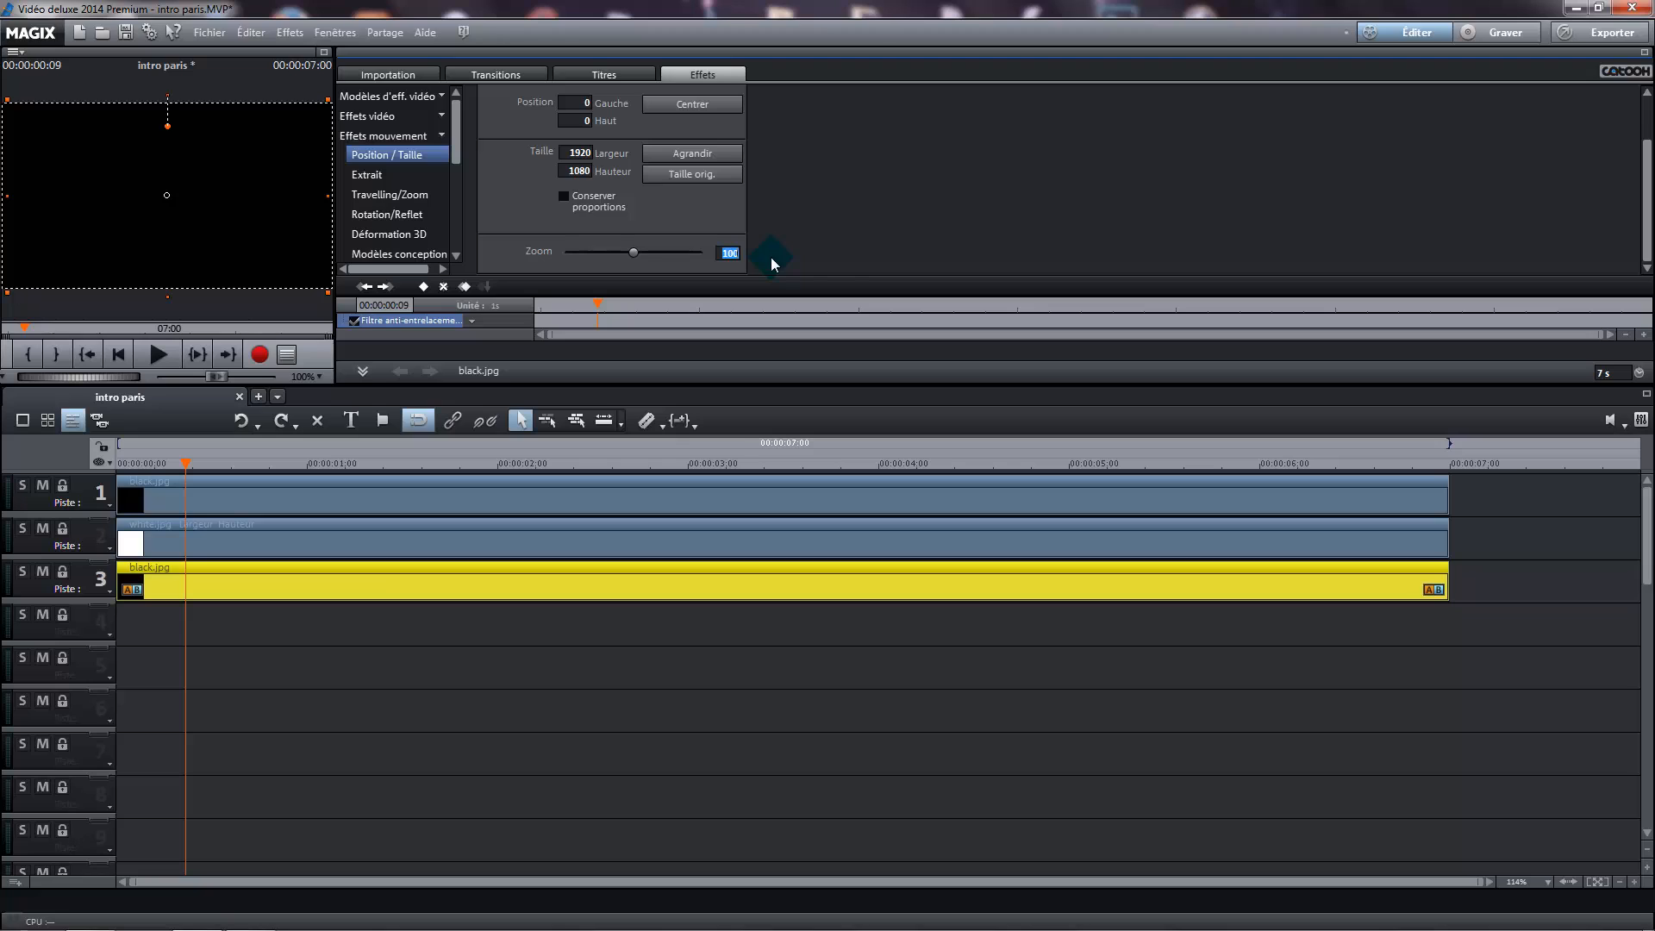
text(40)
key(Return)
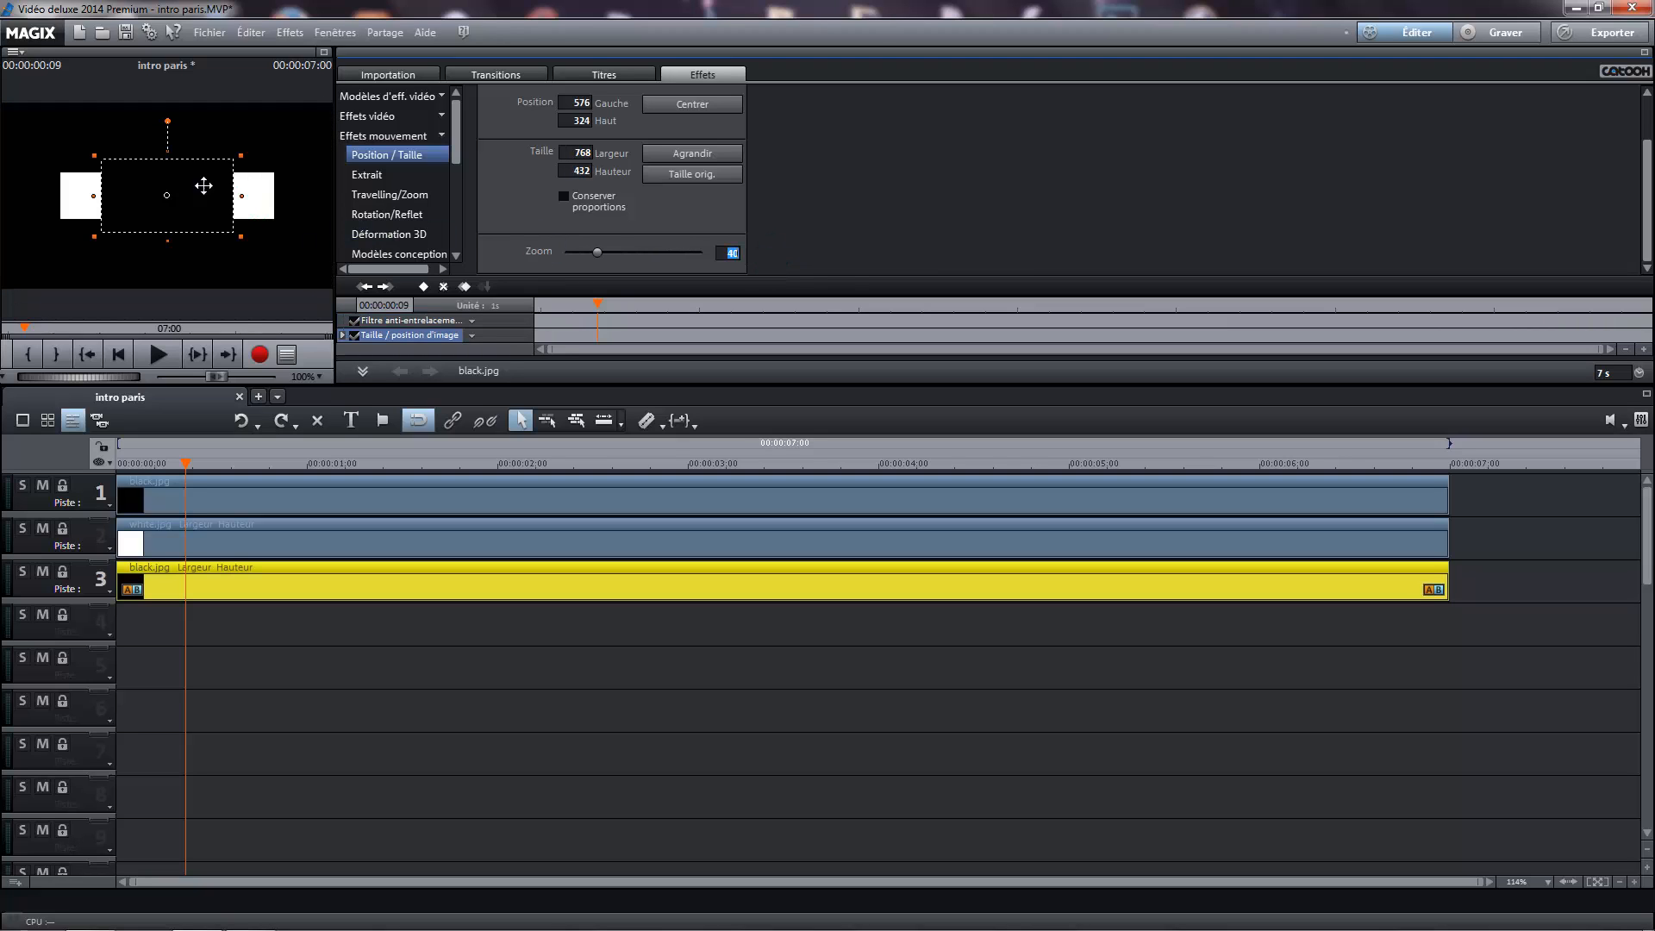
Resize track 3's black image in the enlarged preview to about 1230 × 260 pixels, leaving a thin white border around it
click(324, 51)
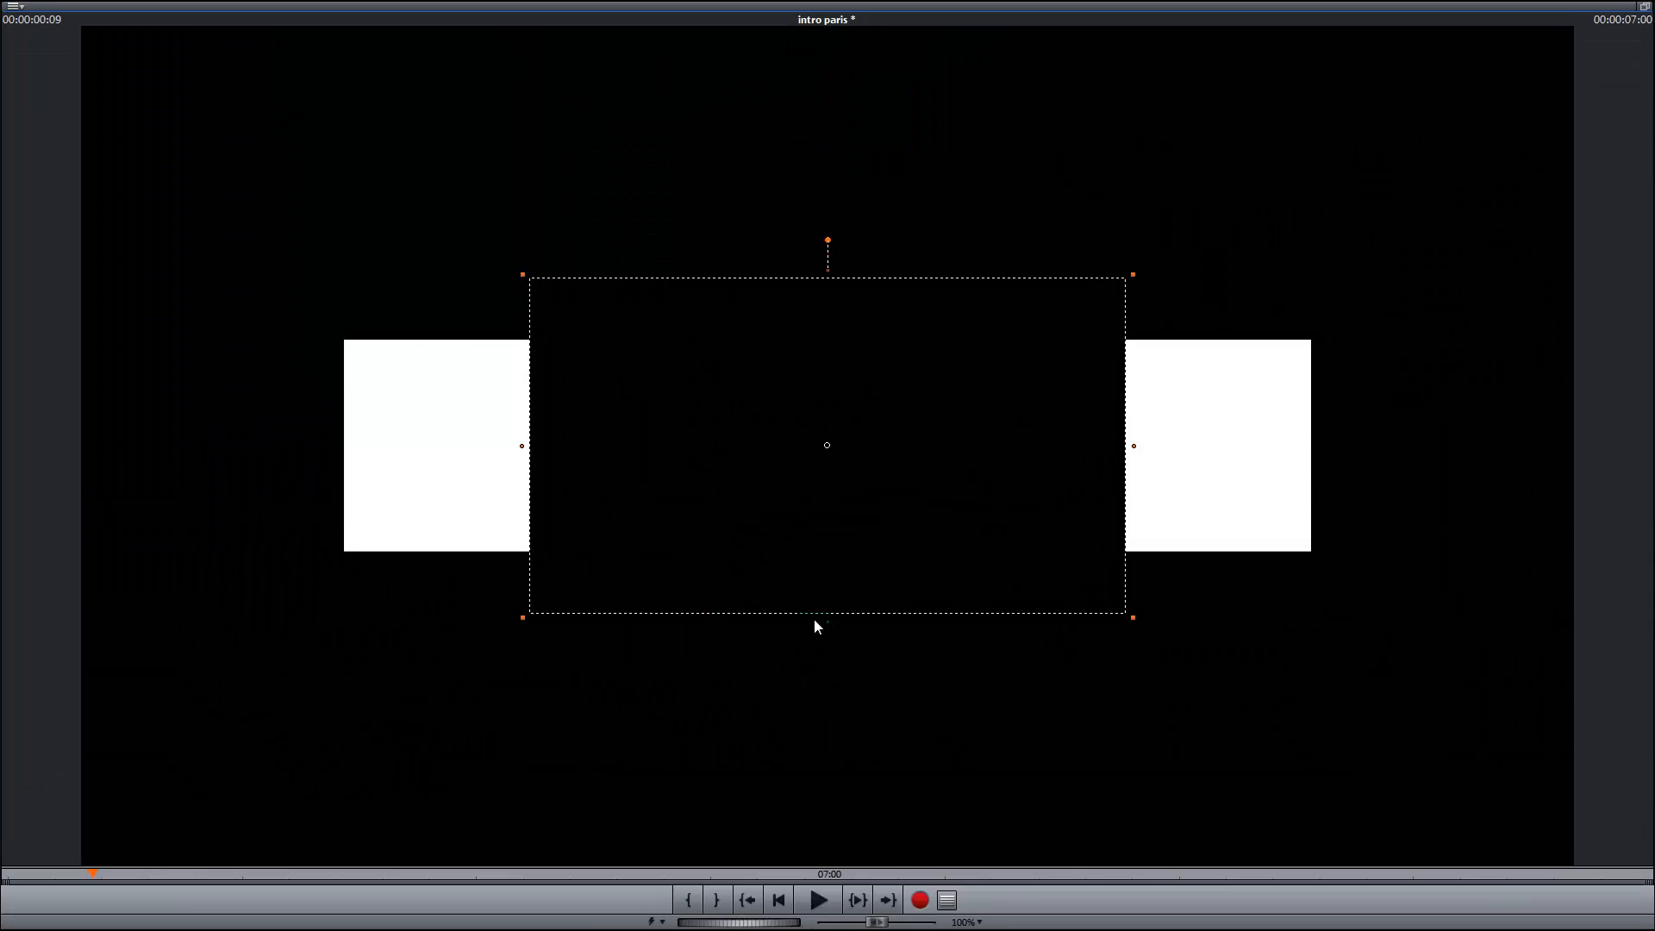
drag(828, 622, 823, 558)
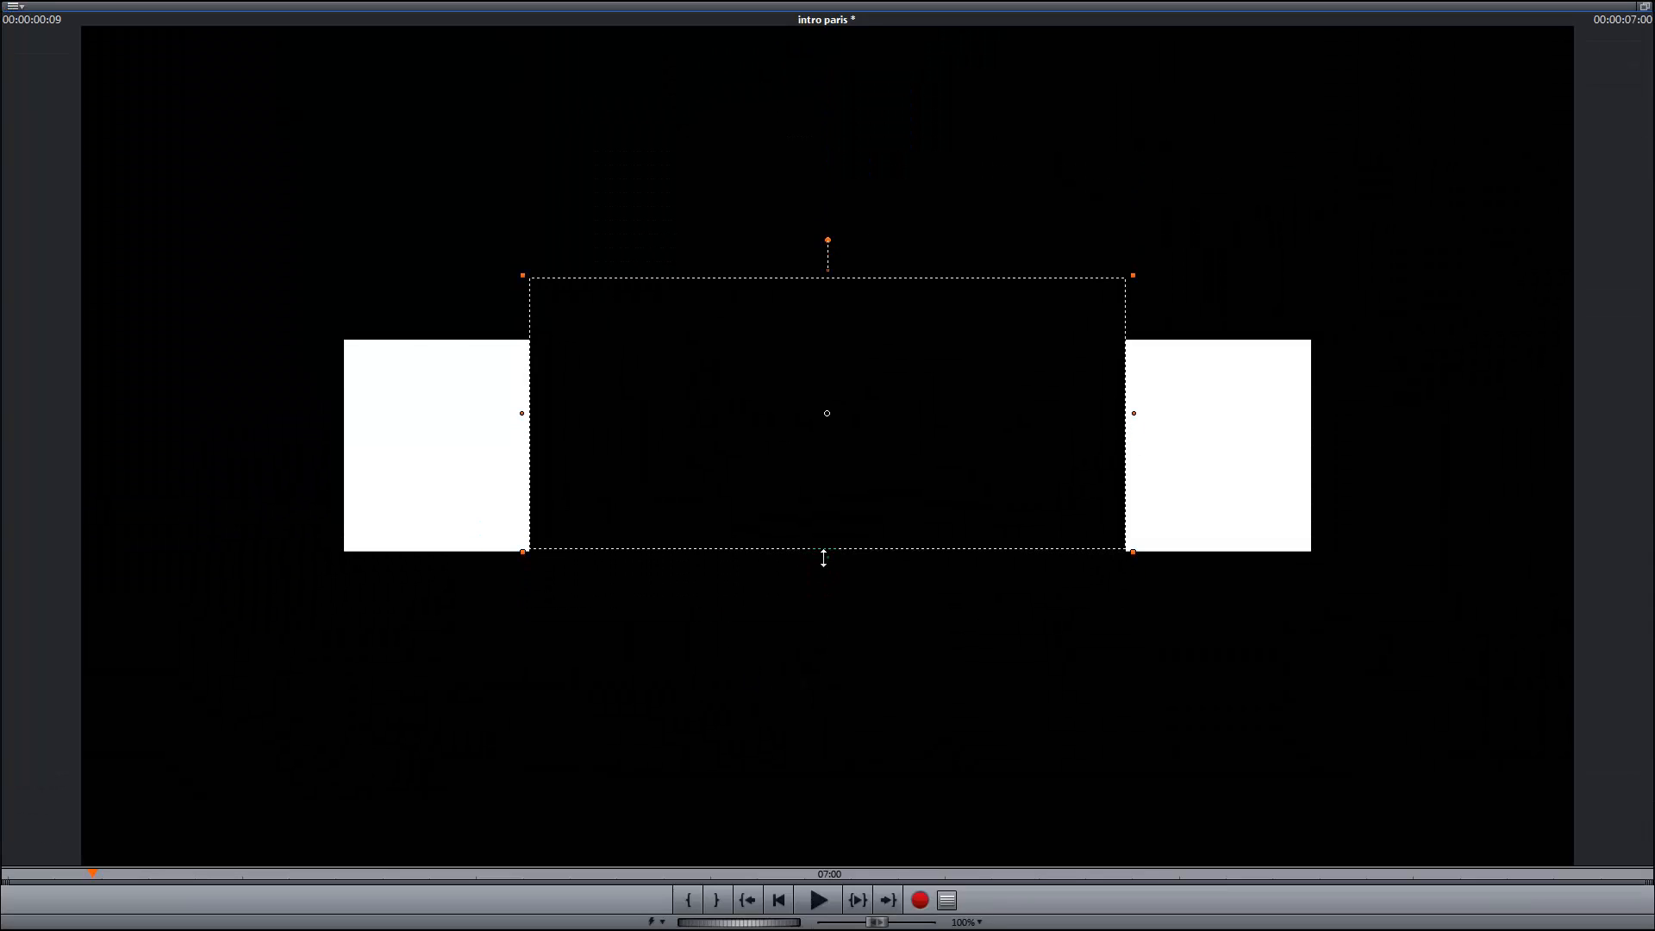
drag(825, 270, 817, 340)
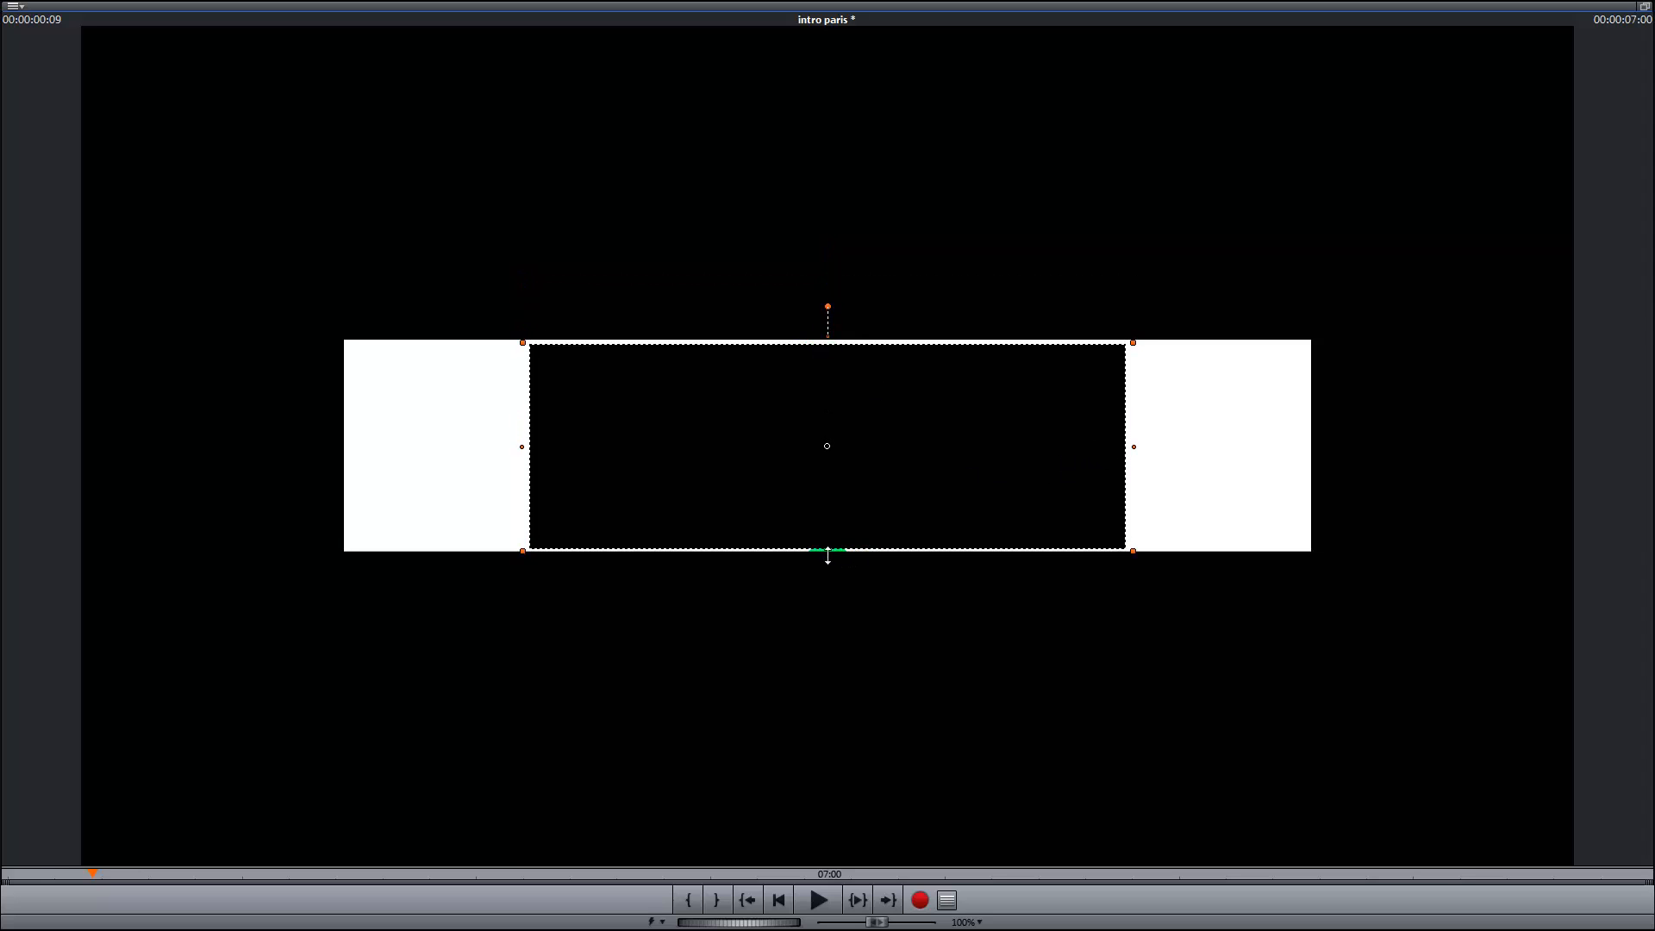
drag(827, 555, 828, 554)
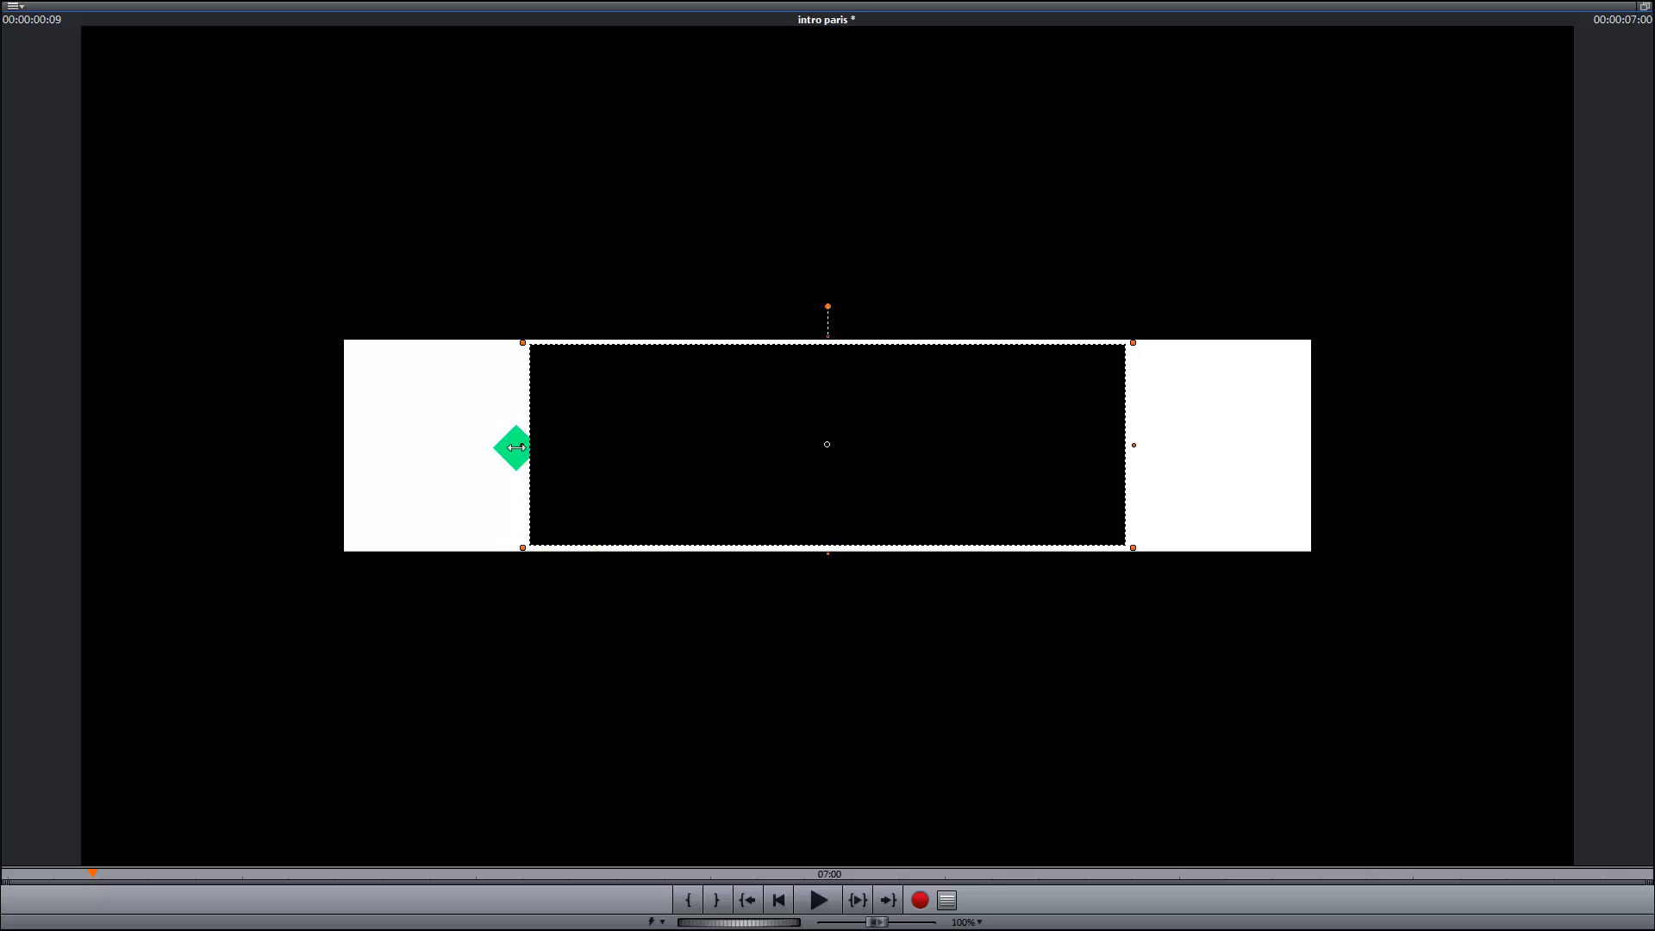
drag(516, 447, 343, 454)
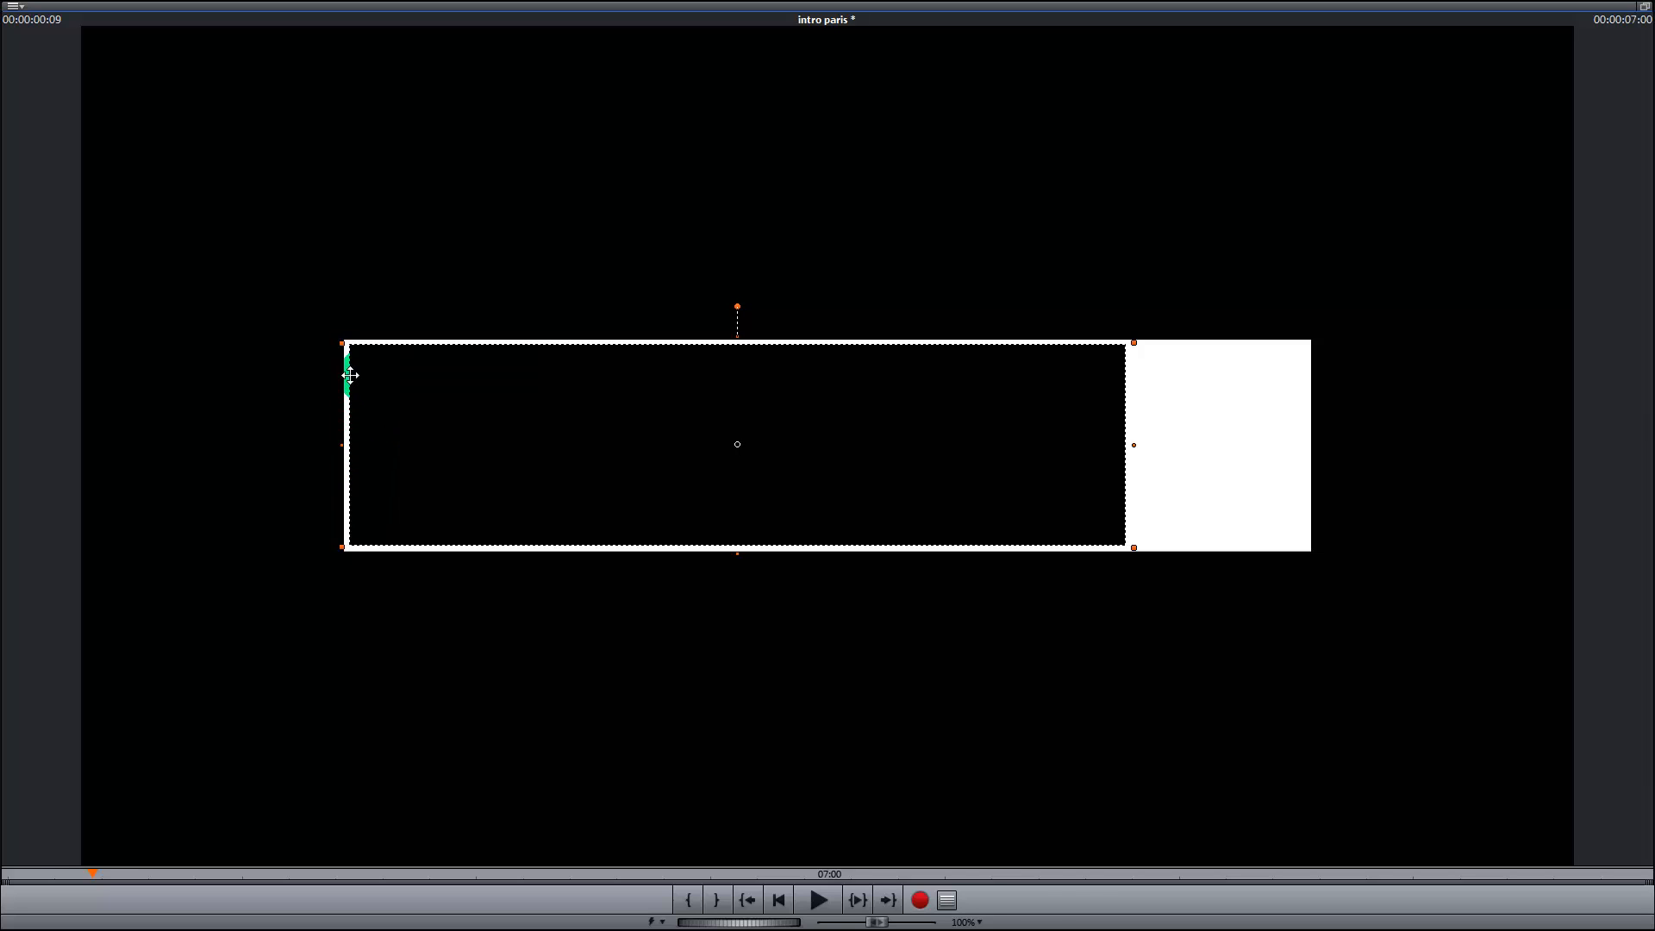
drag(1138, 448, 1314, 443)
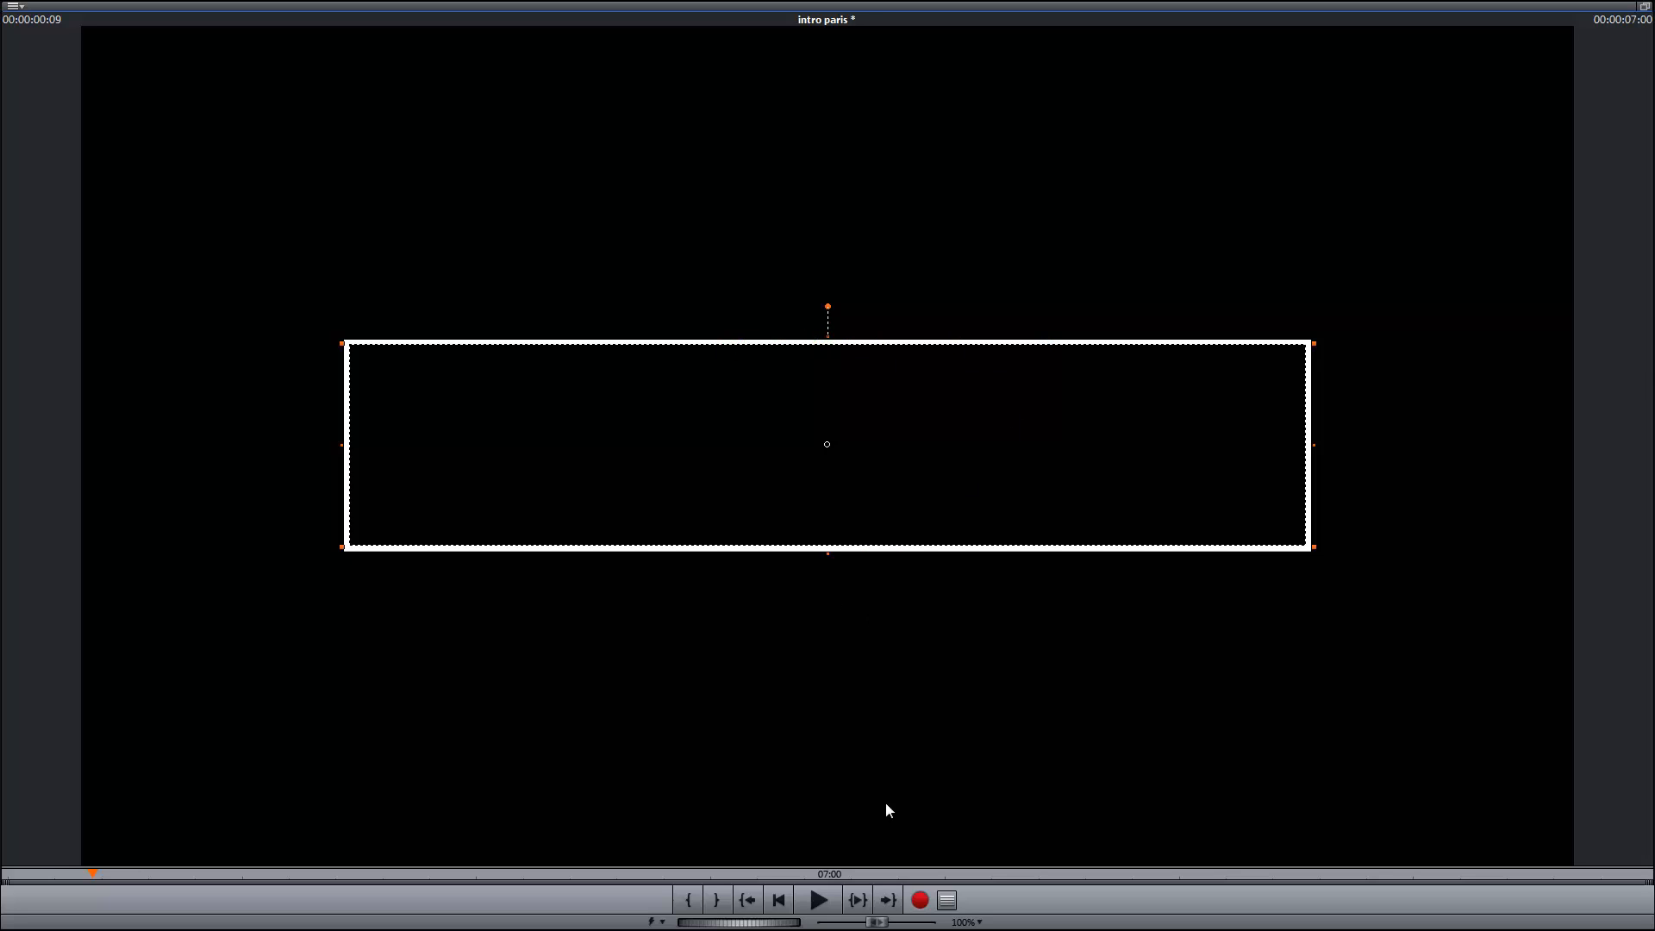
click(1644, 7)
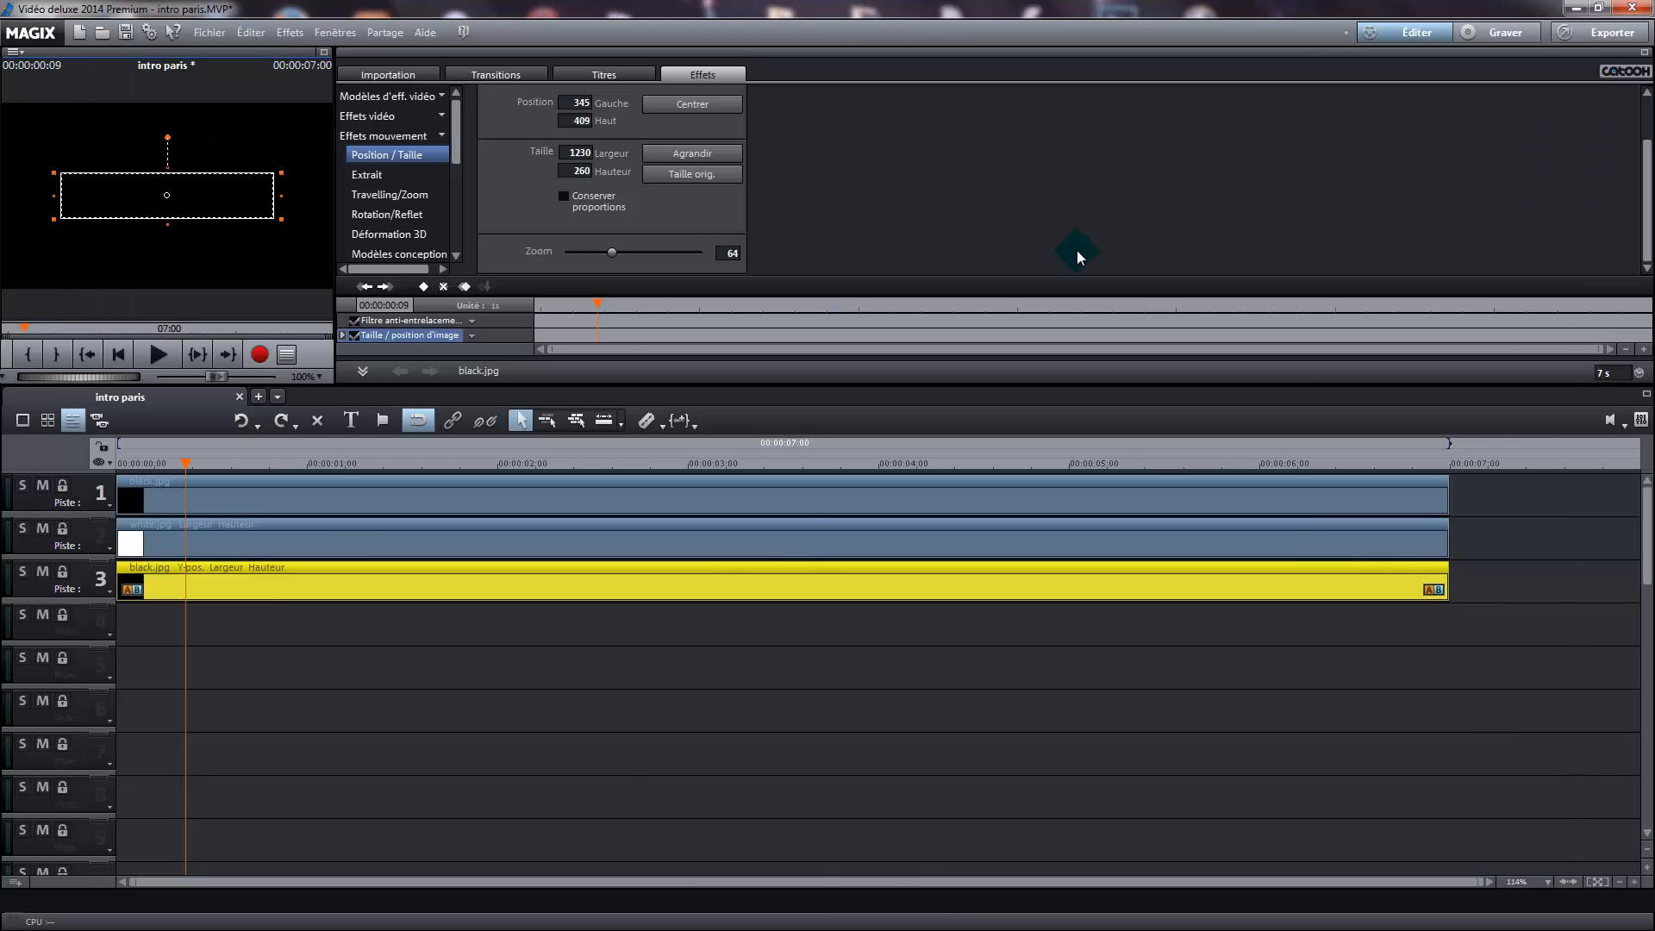
Check the white outline in the enlarged preview and centre track 3's black image in the frame
click(406, 706)
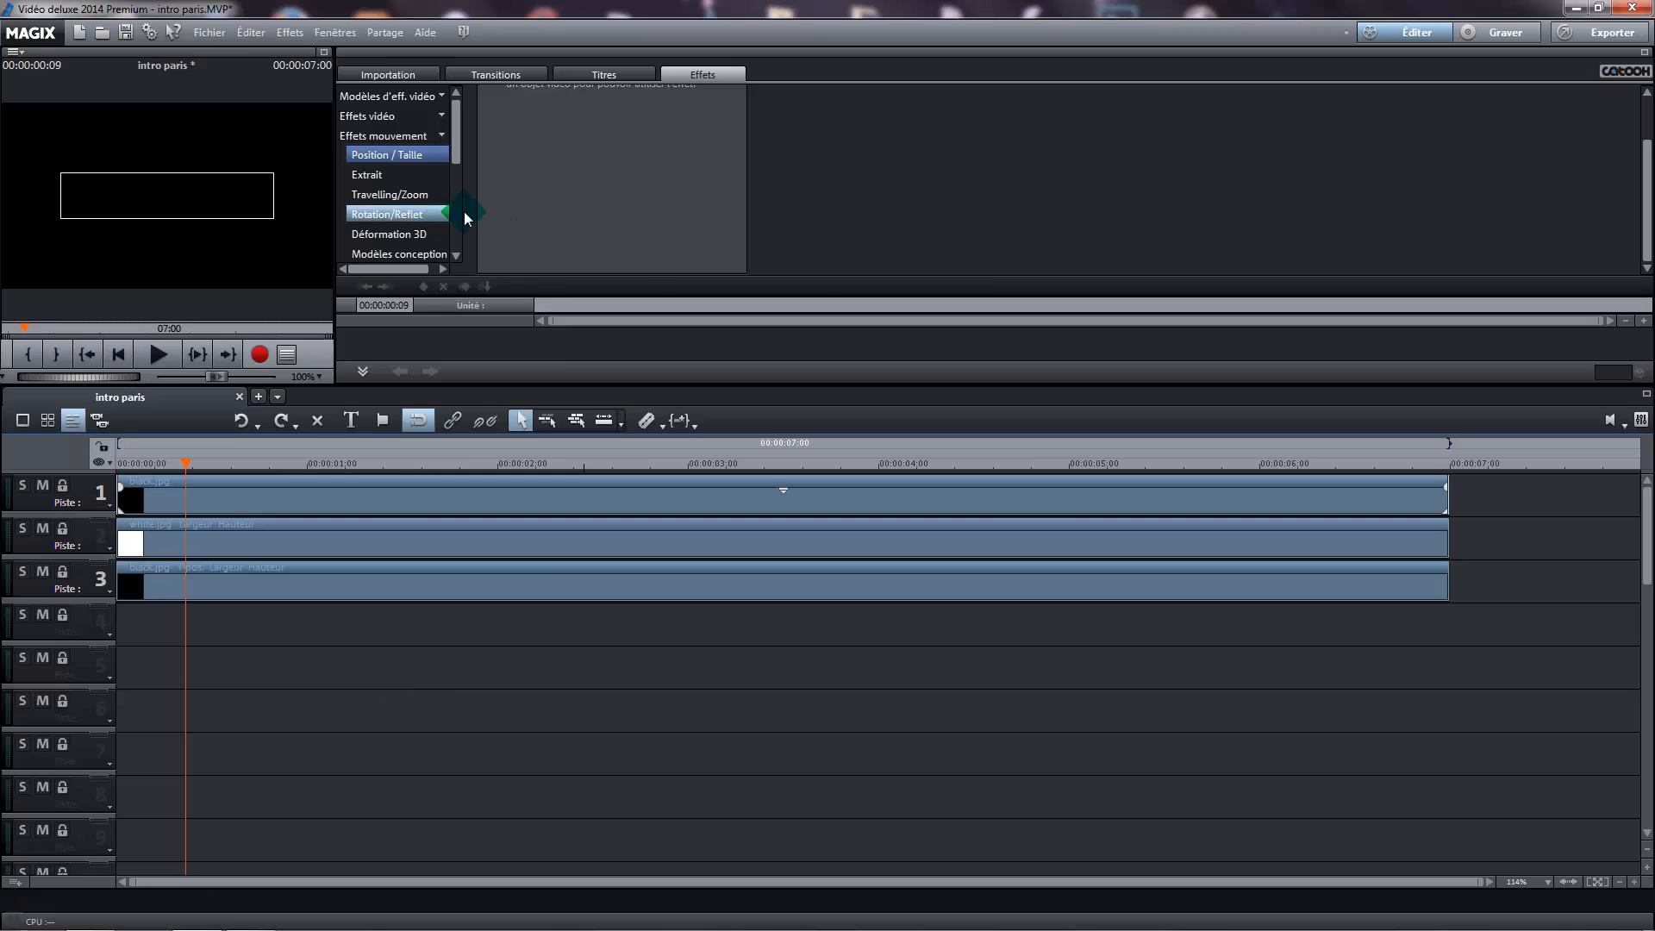
click(324, 51)
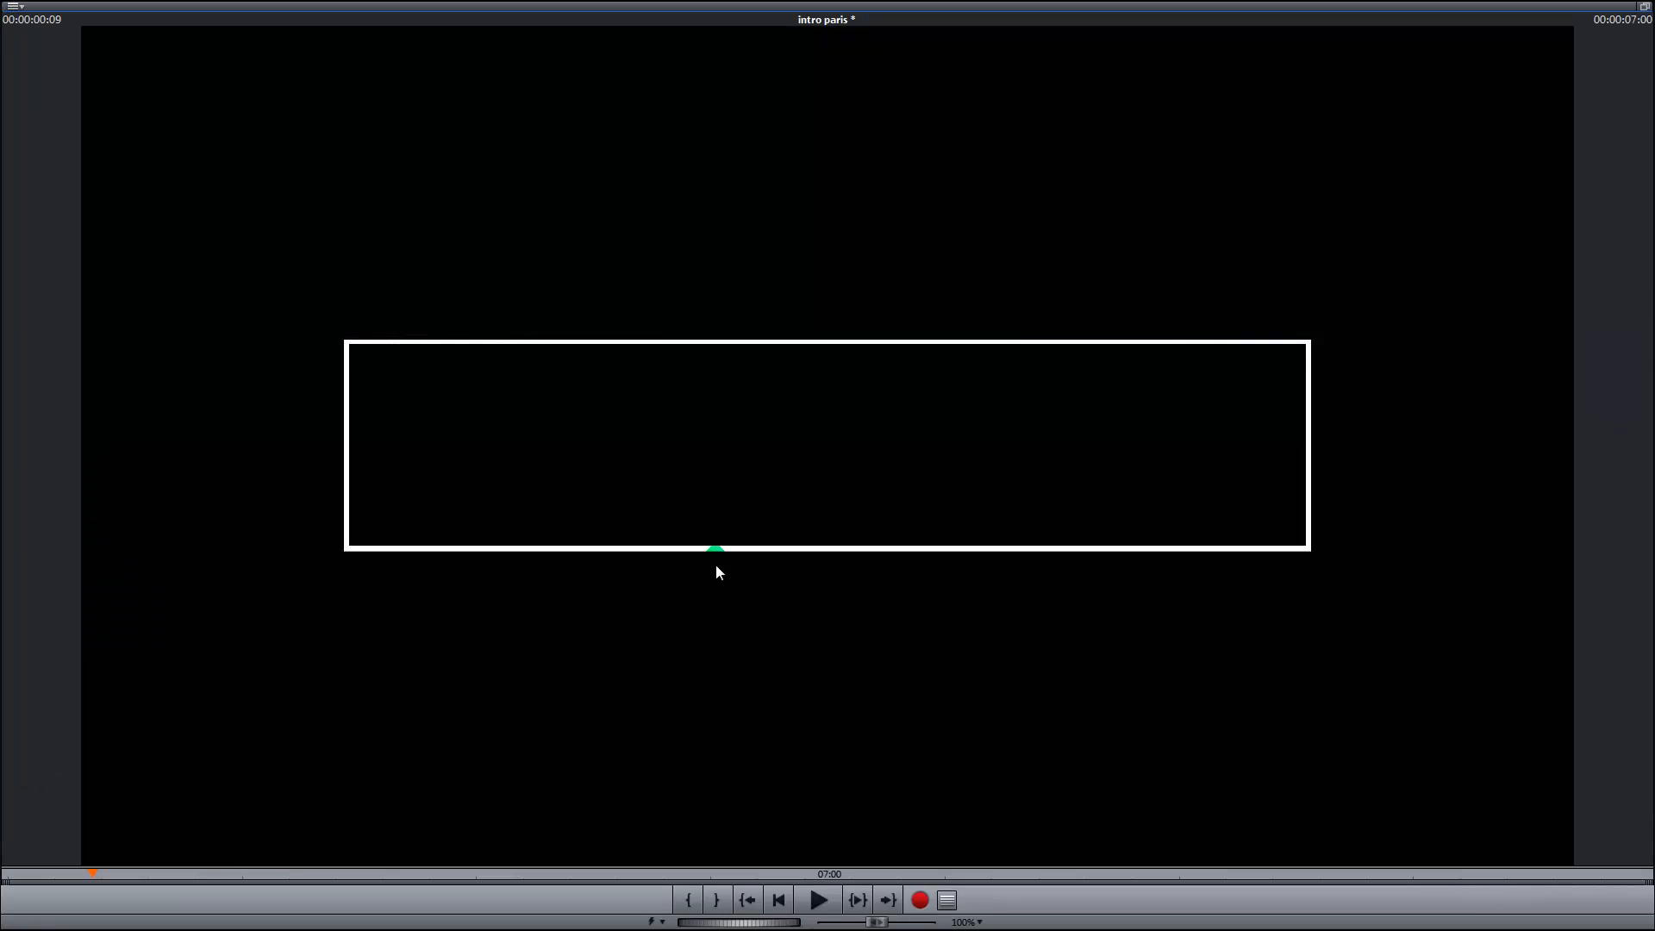
click(1644, 9)
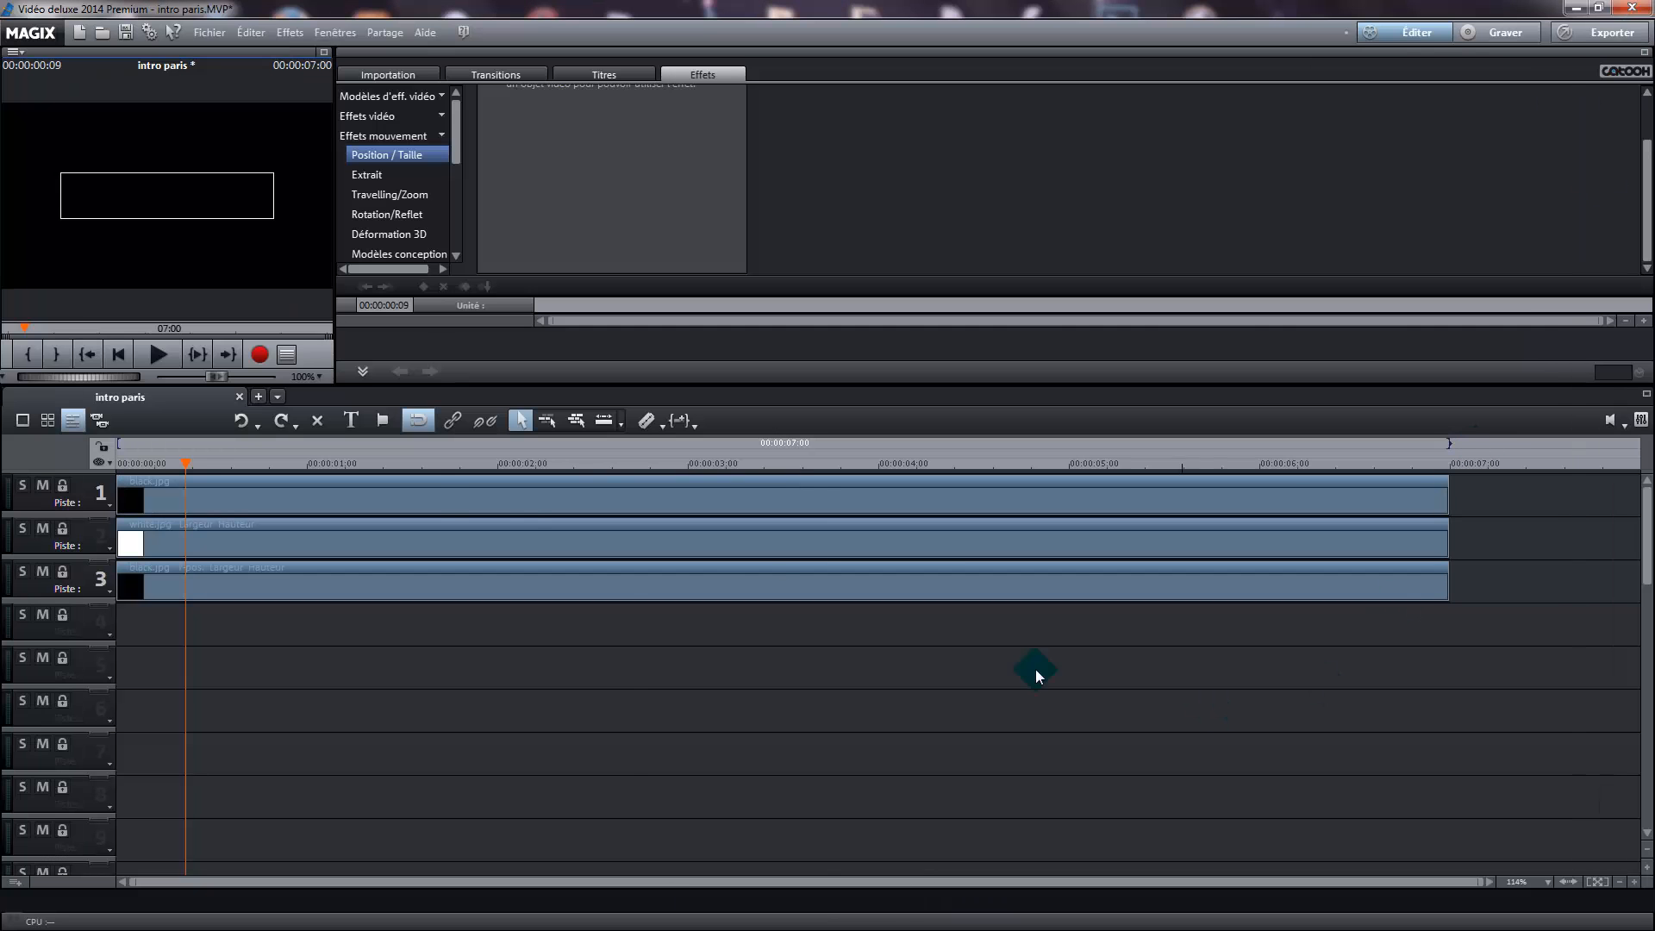
click(339, 583)
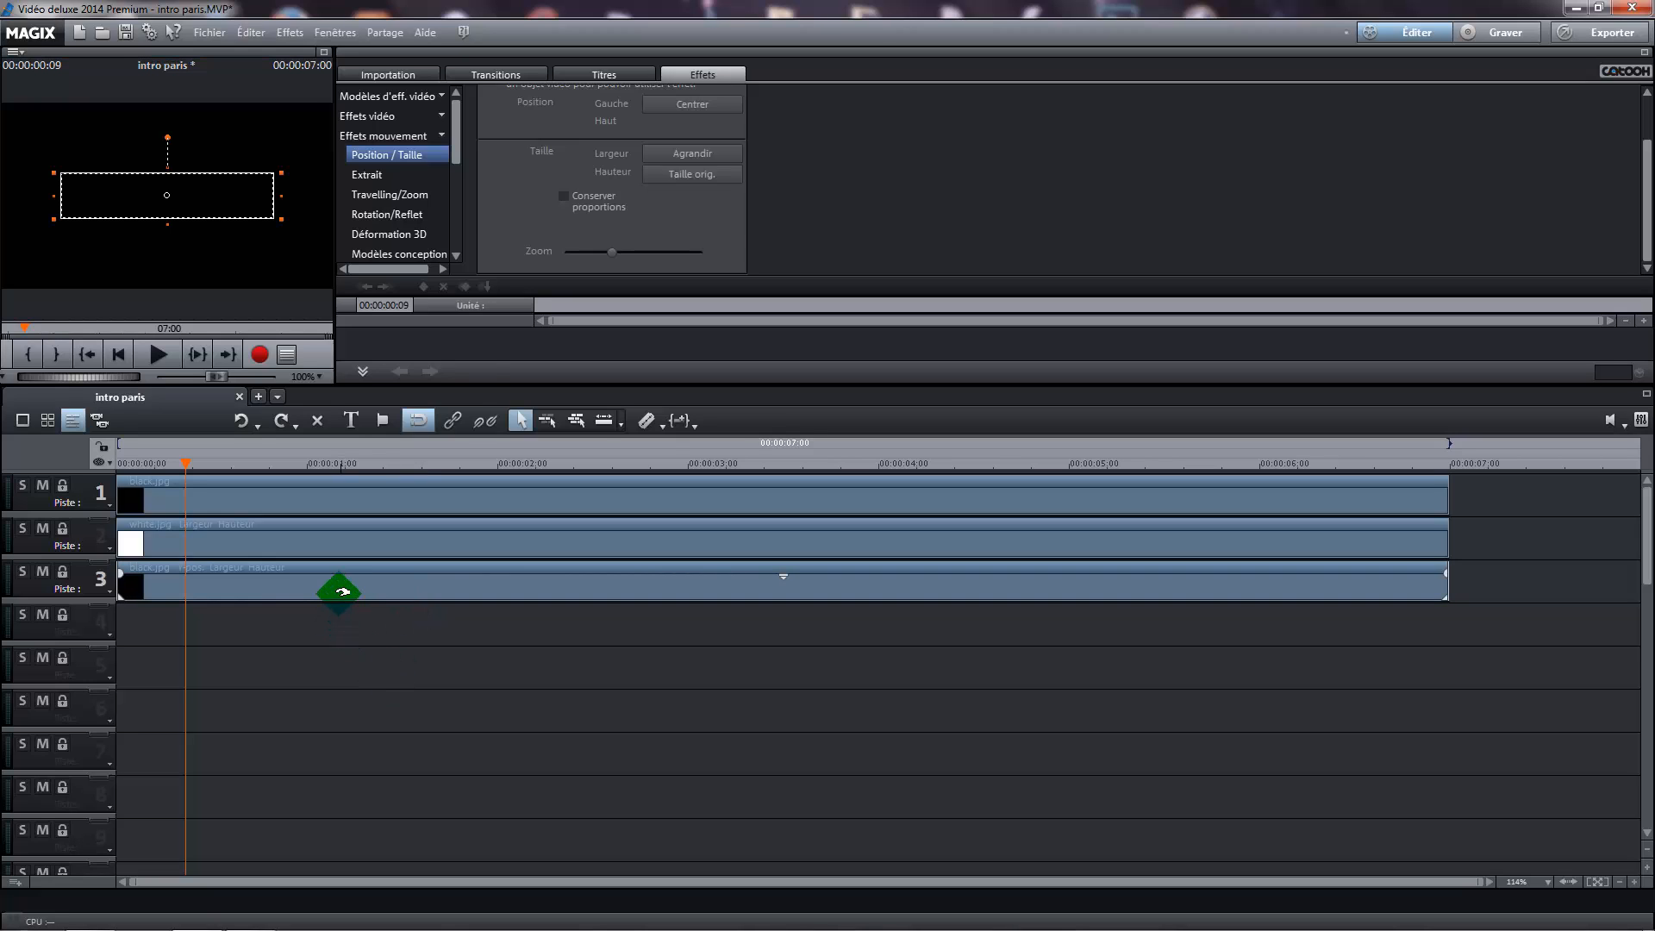
click(706, 104)
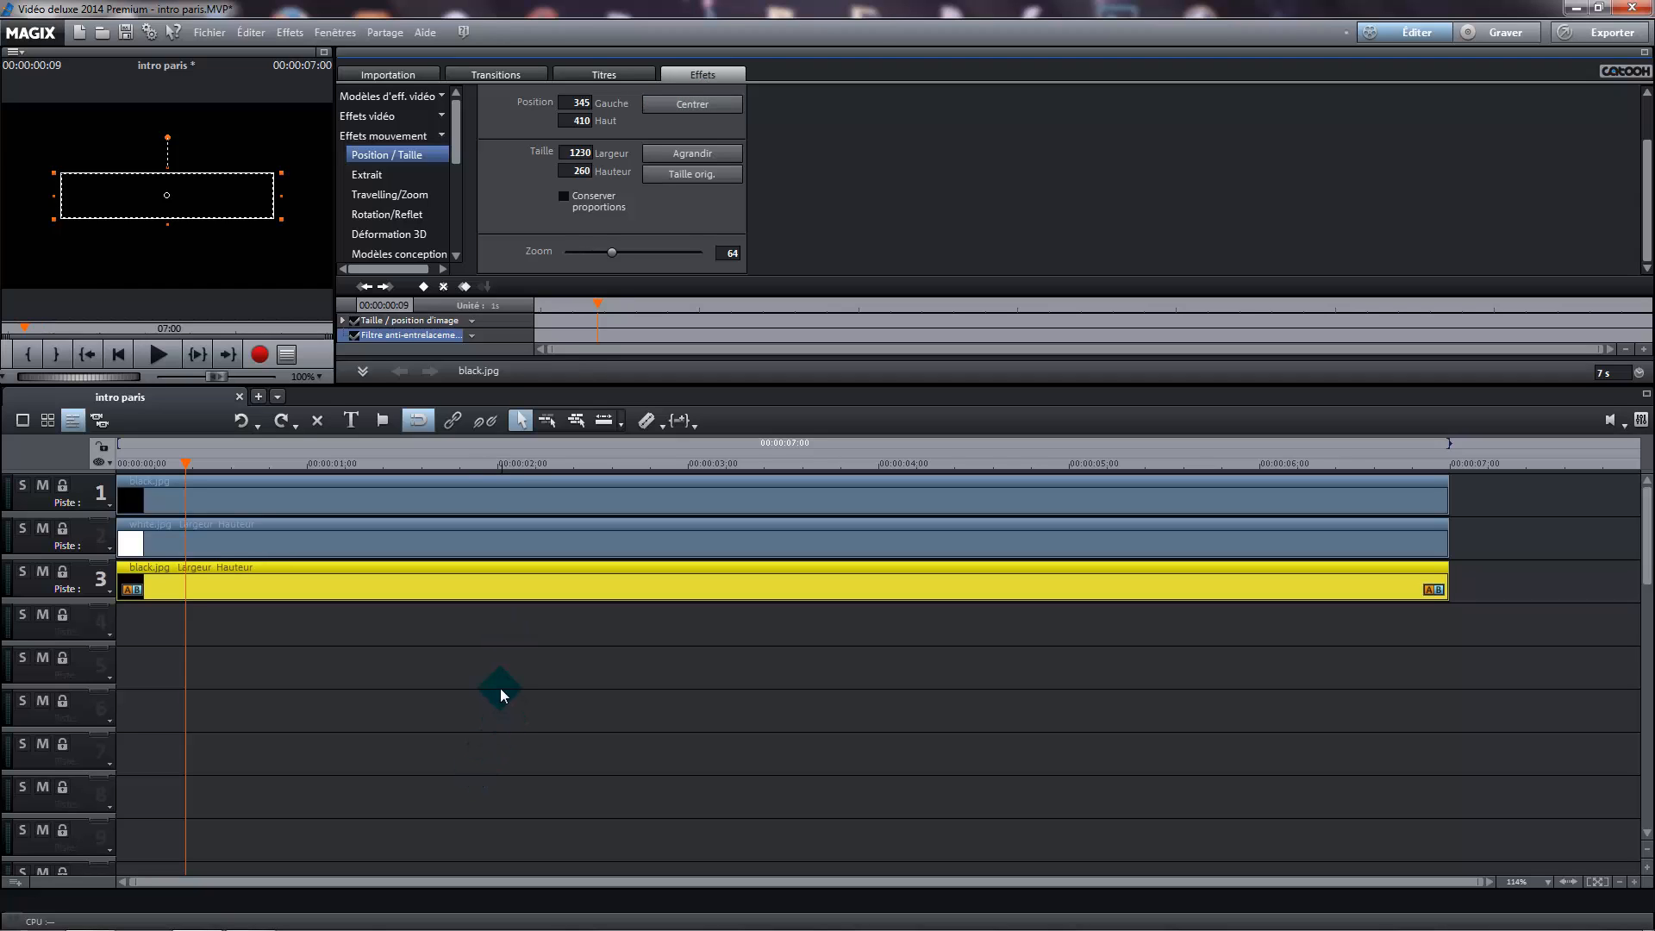
click(500, 687)
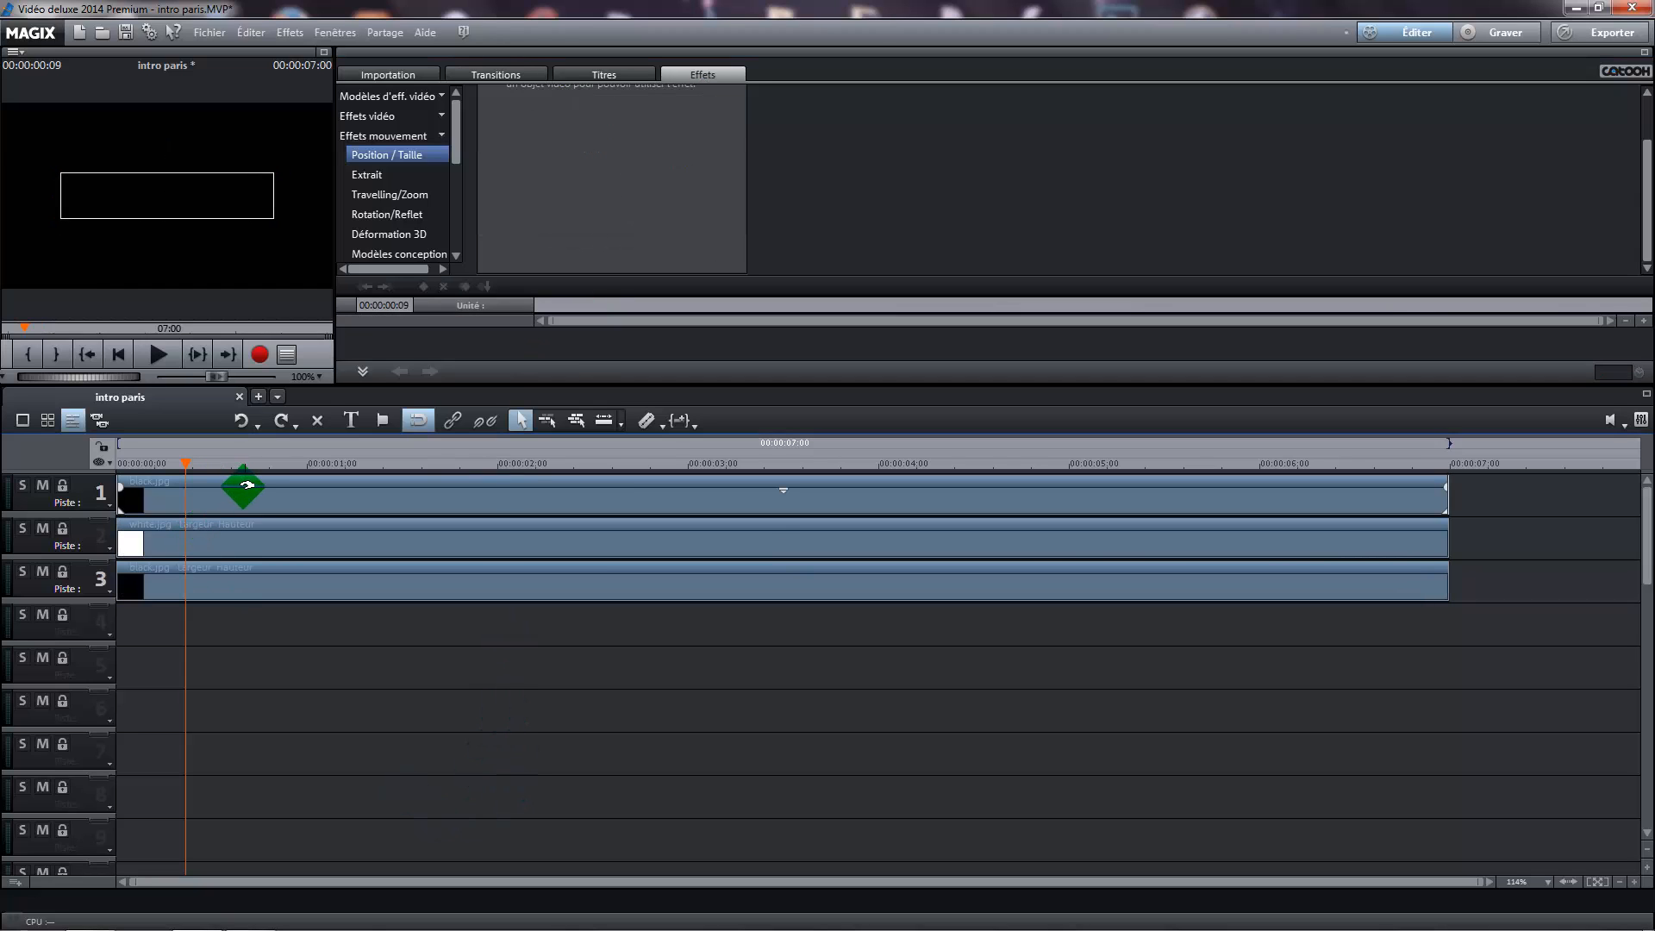
Export the current frame as a 1920x1080 JPEG named intro paris.JPG into the intro paris folder of the Images library
click(212, 32)
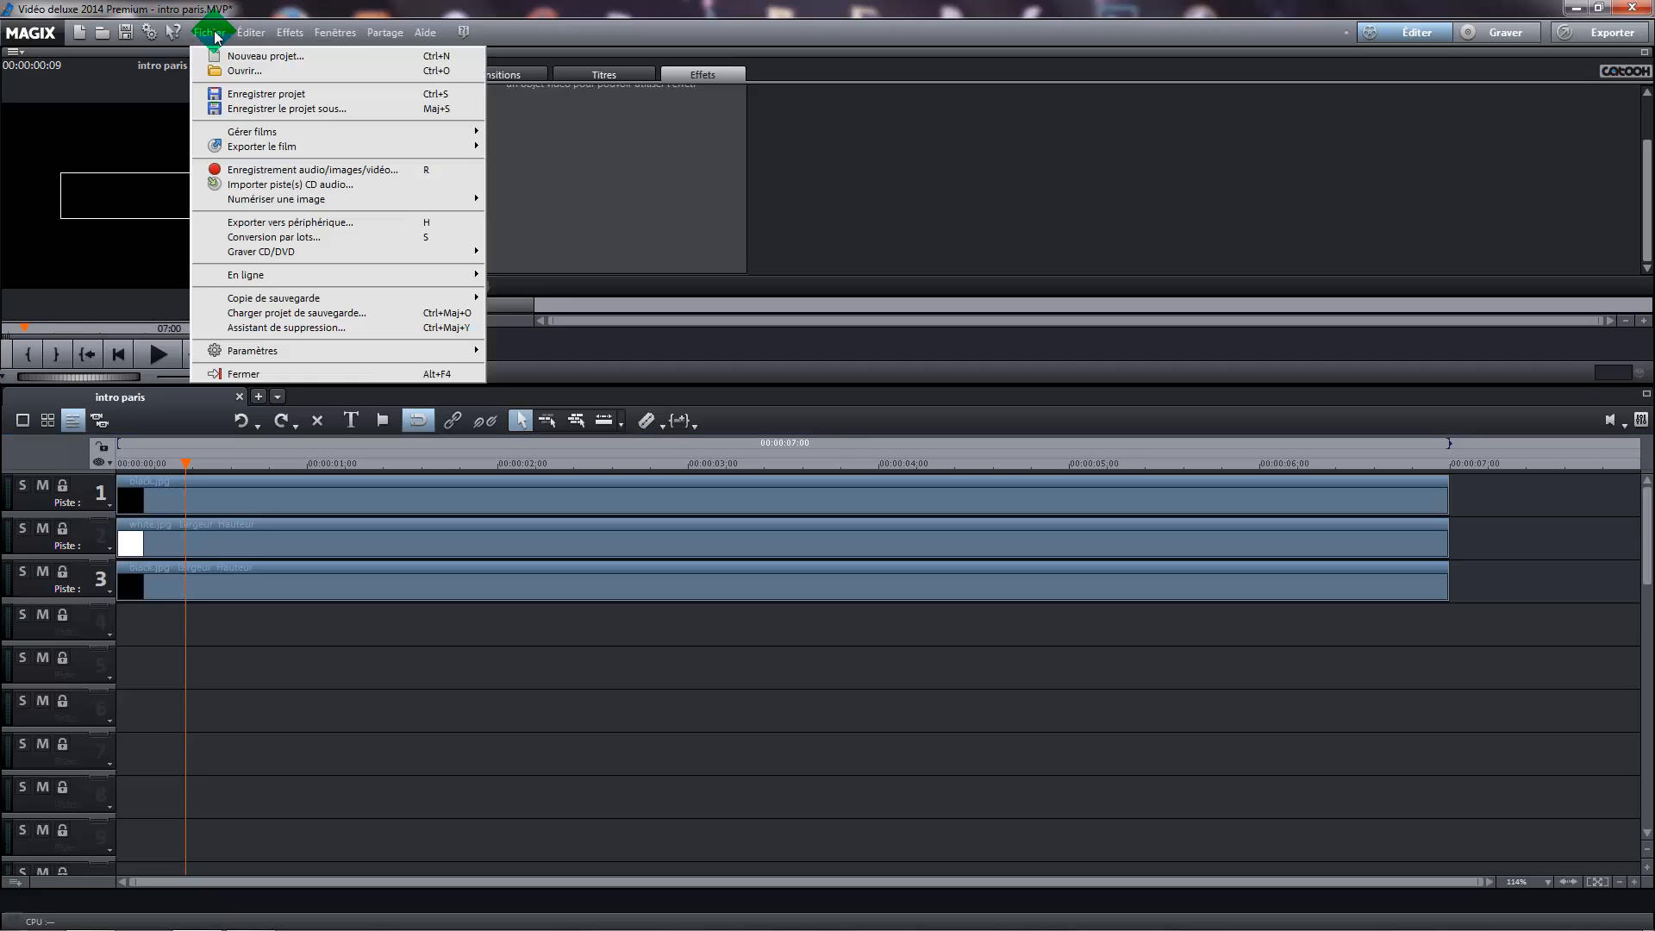
mouse_move(266, 148)
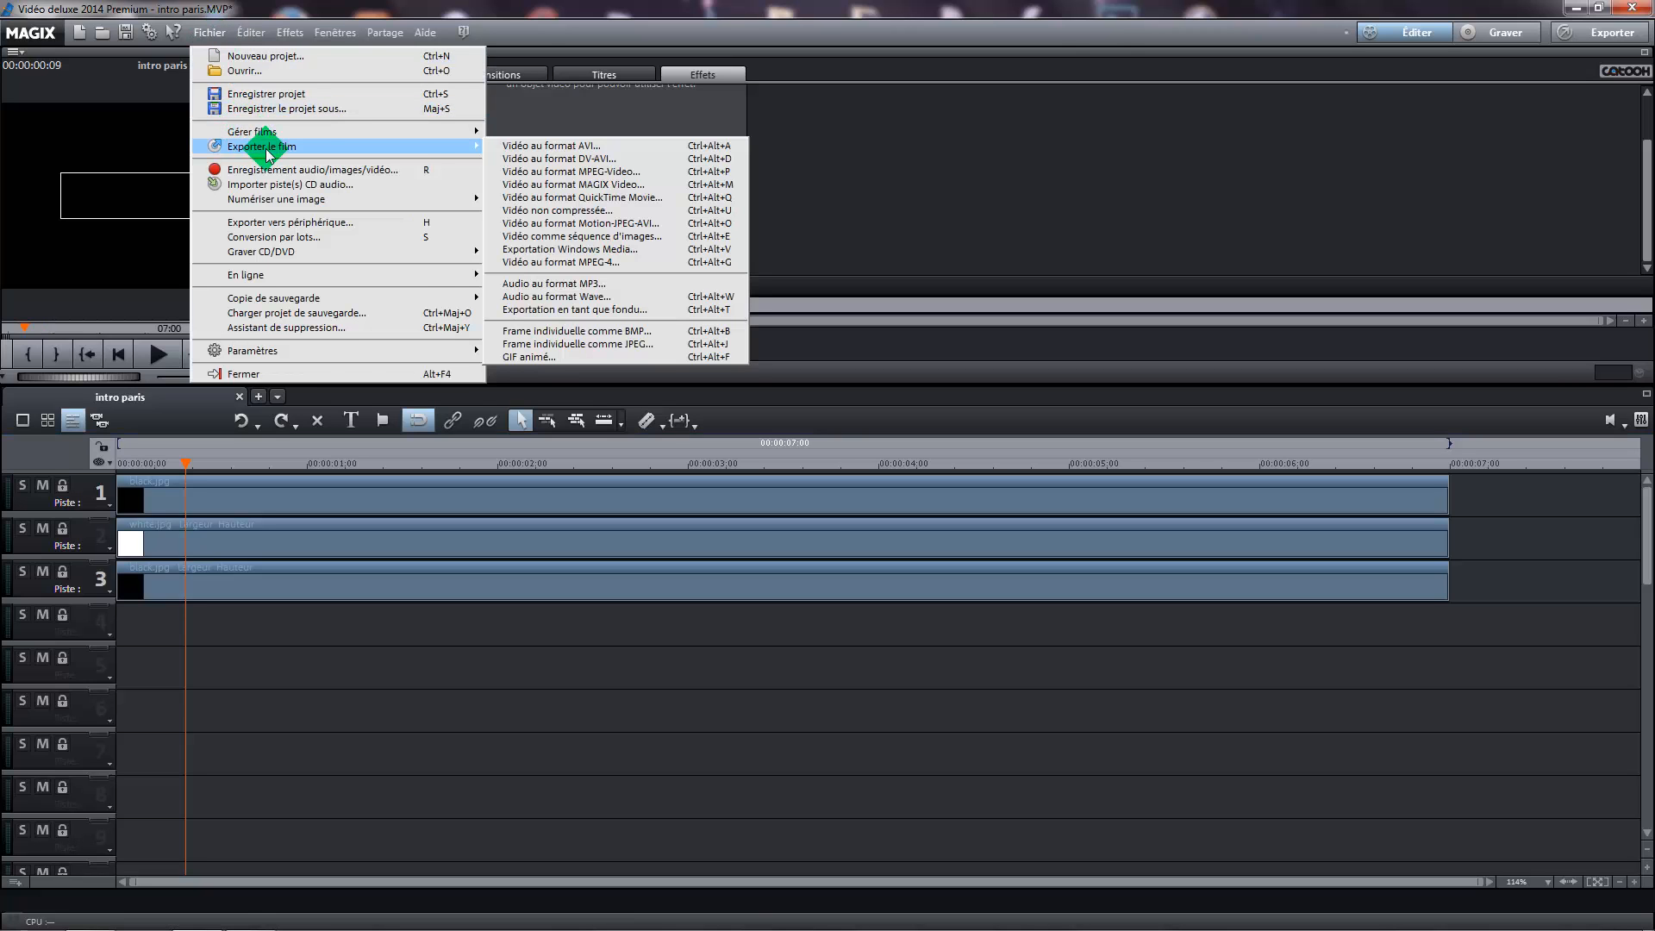
click(608, 345)
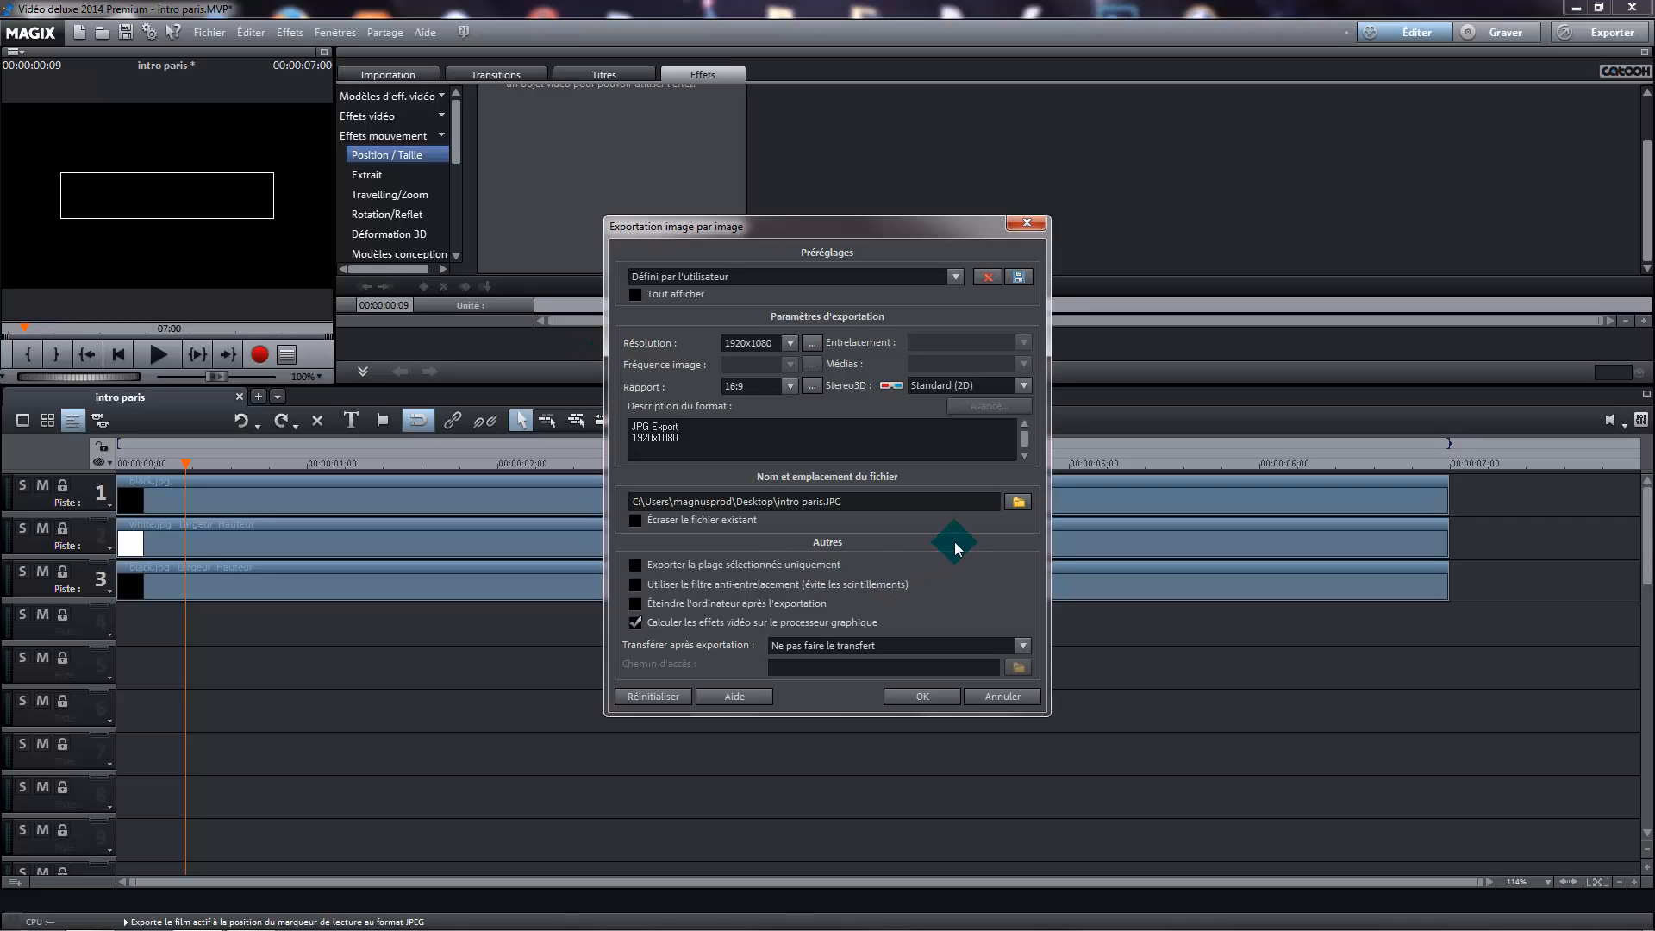
click(1019, 506)
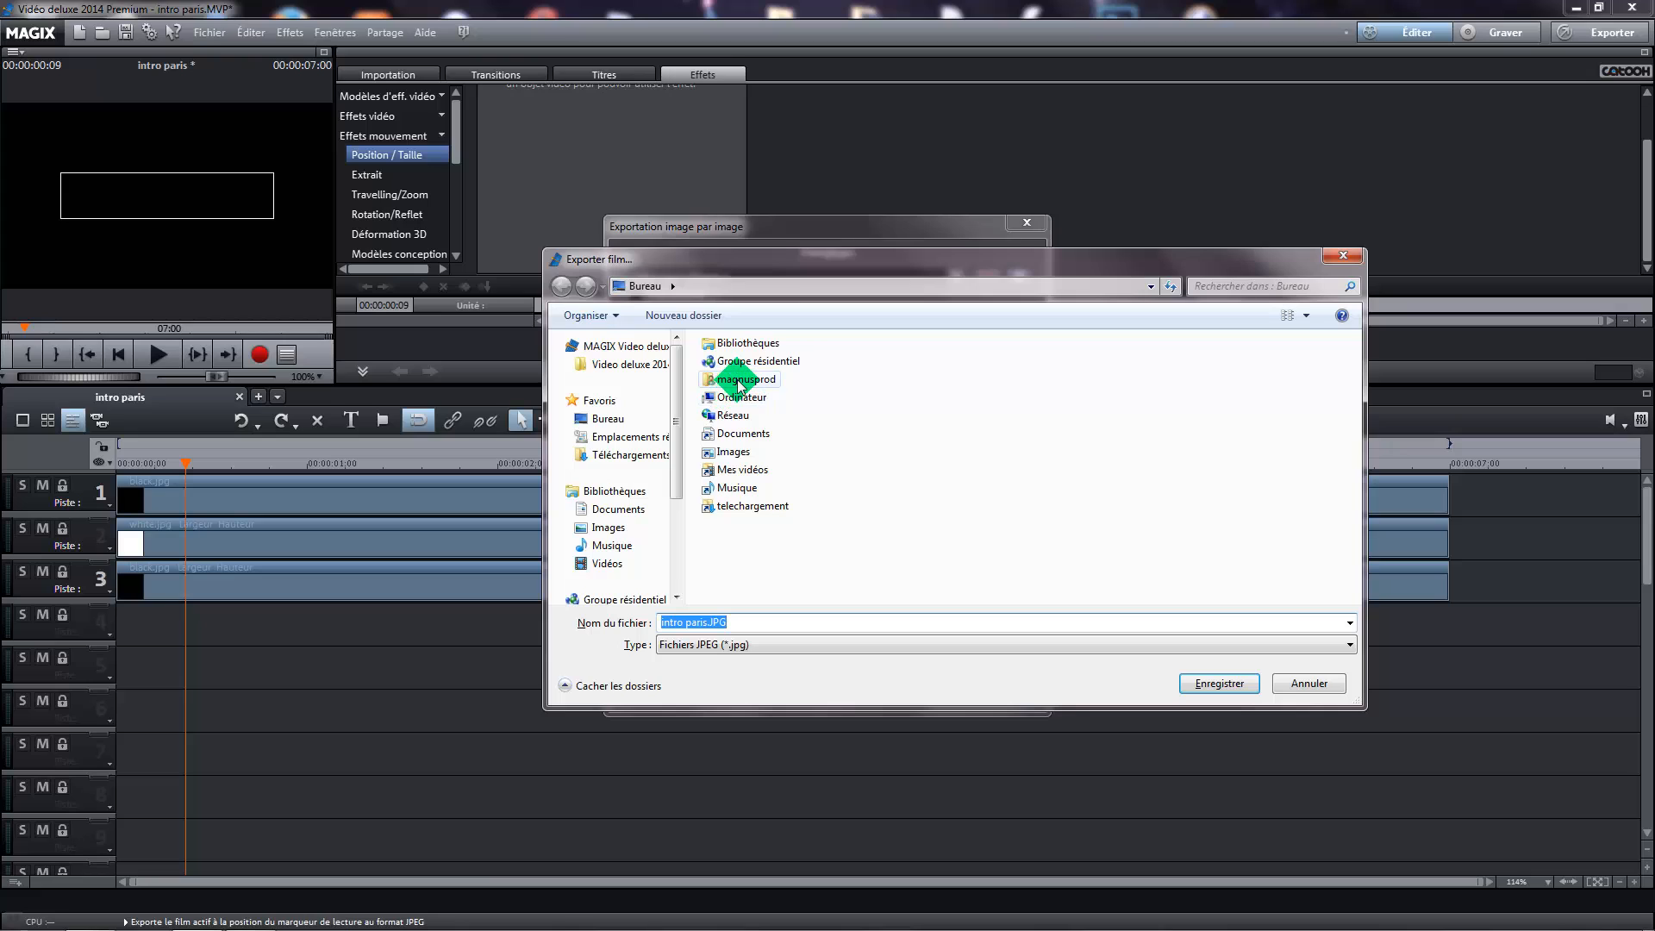
click(624, 420)
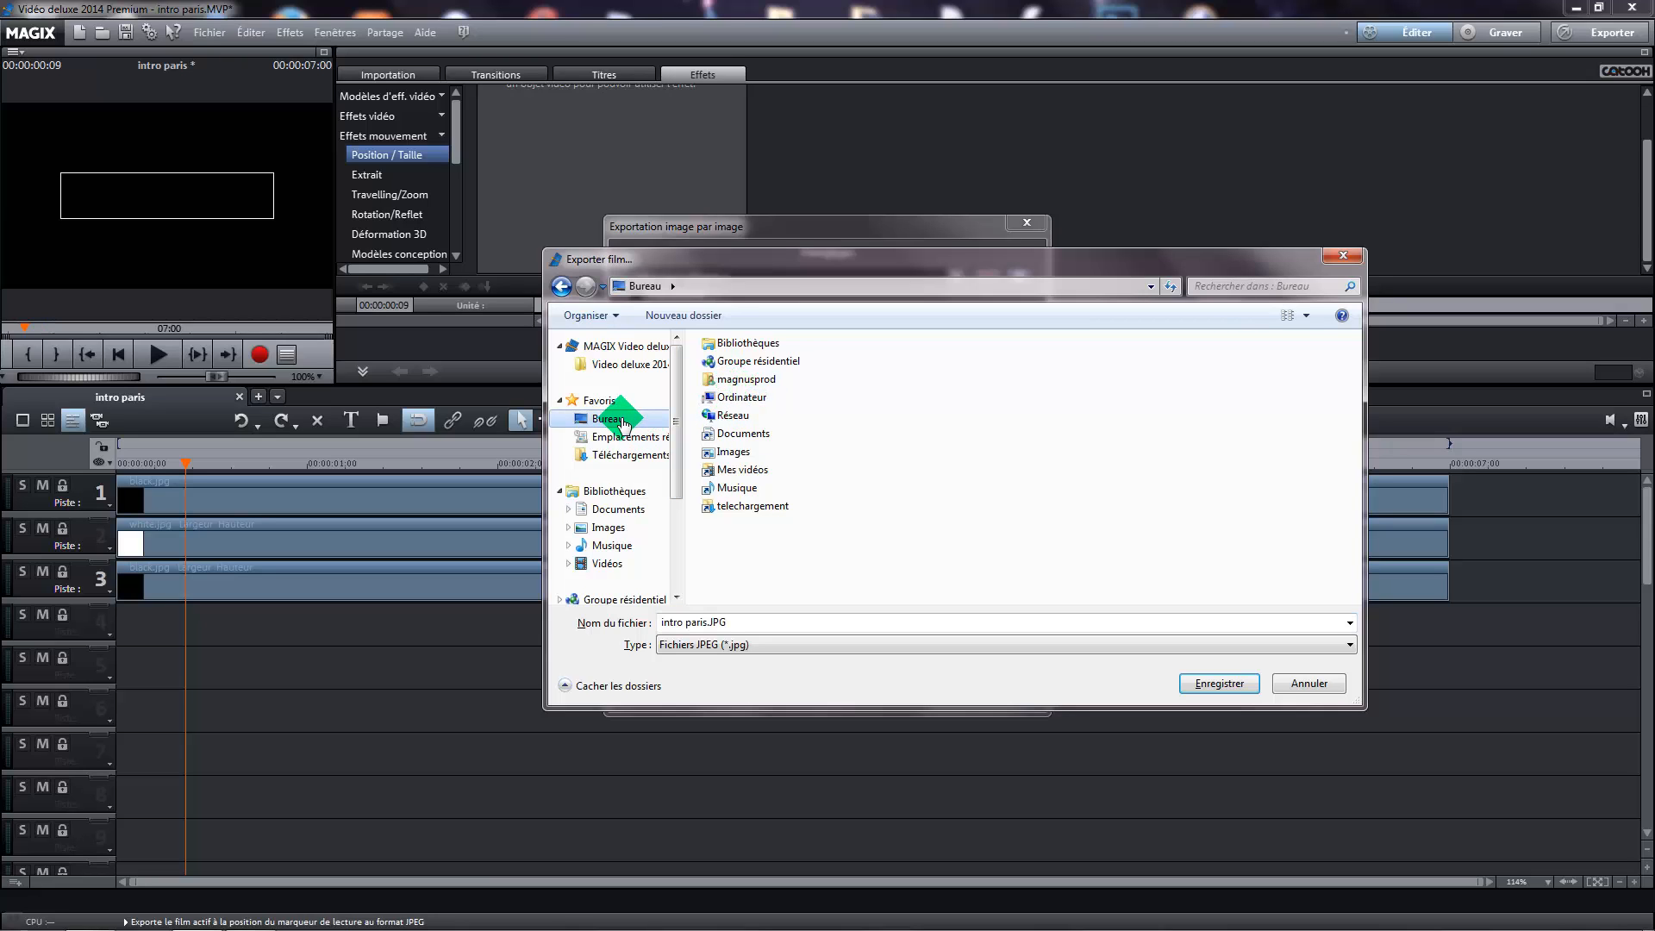
click(608, 526)
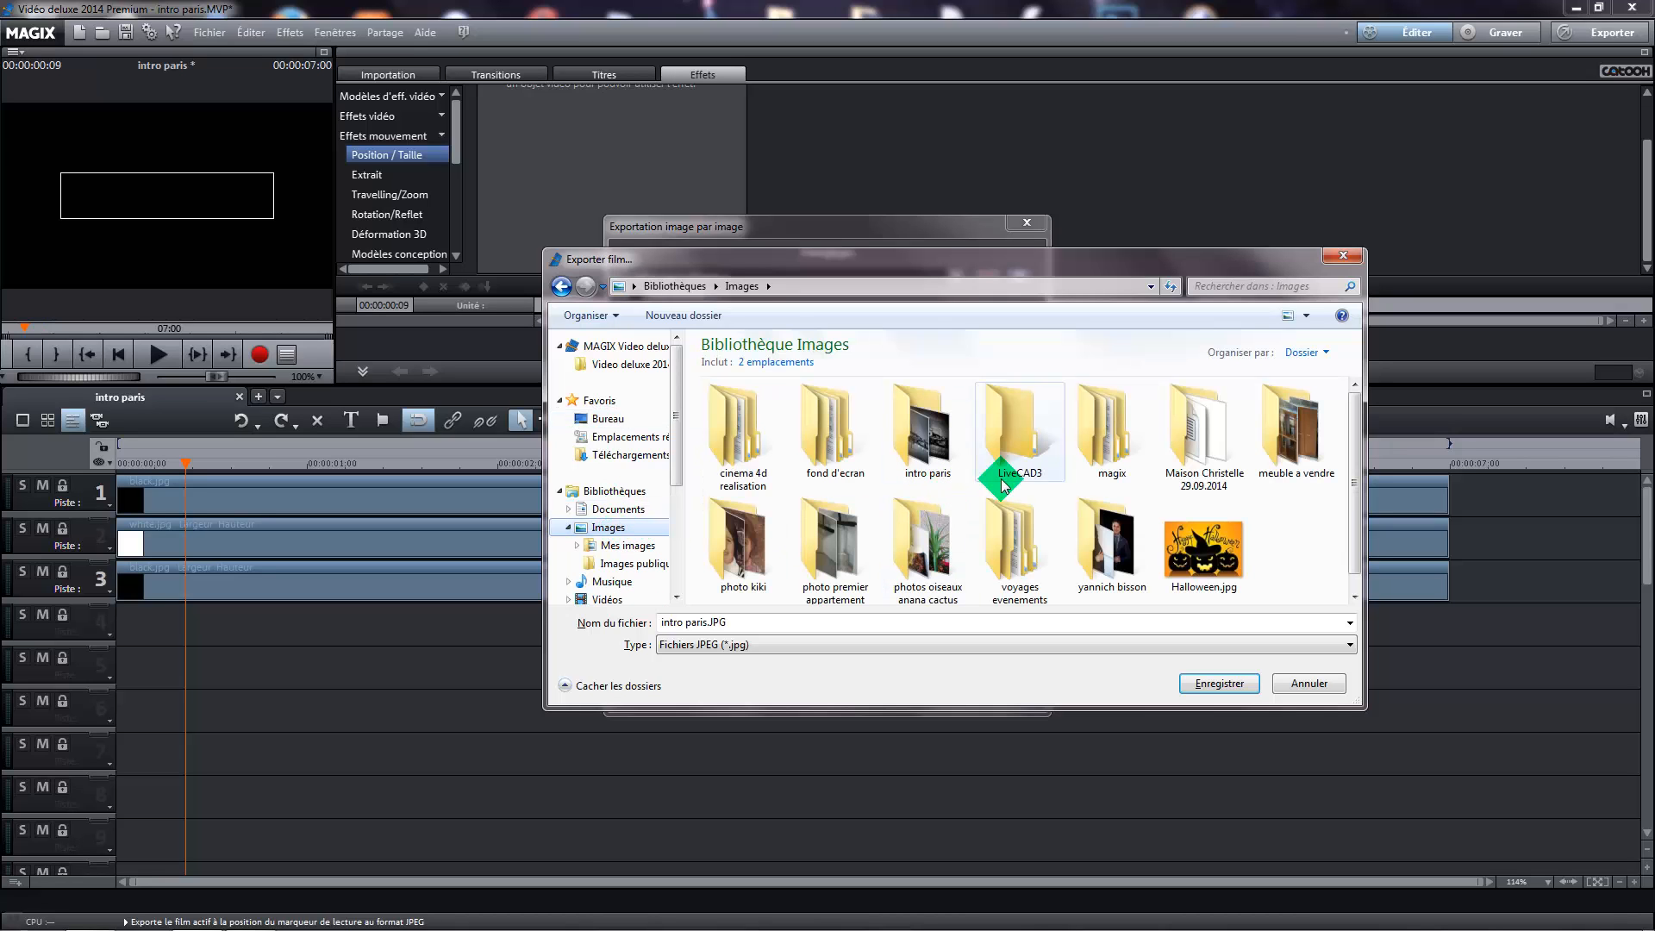
double_click(923, 435)
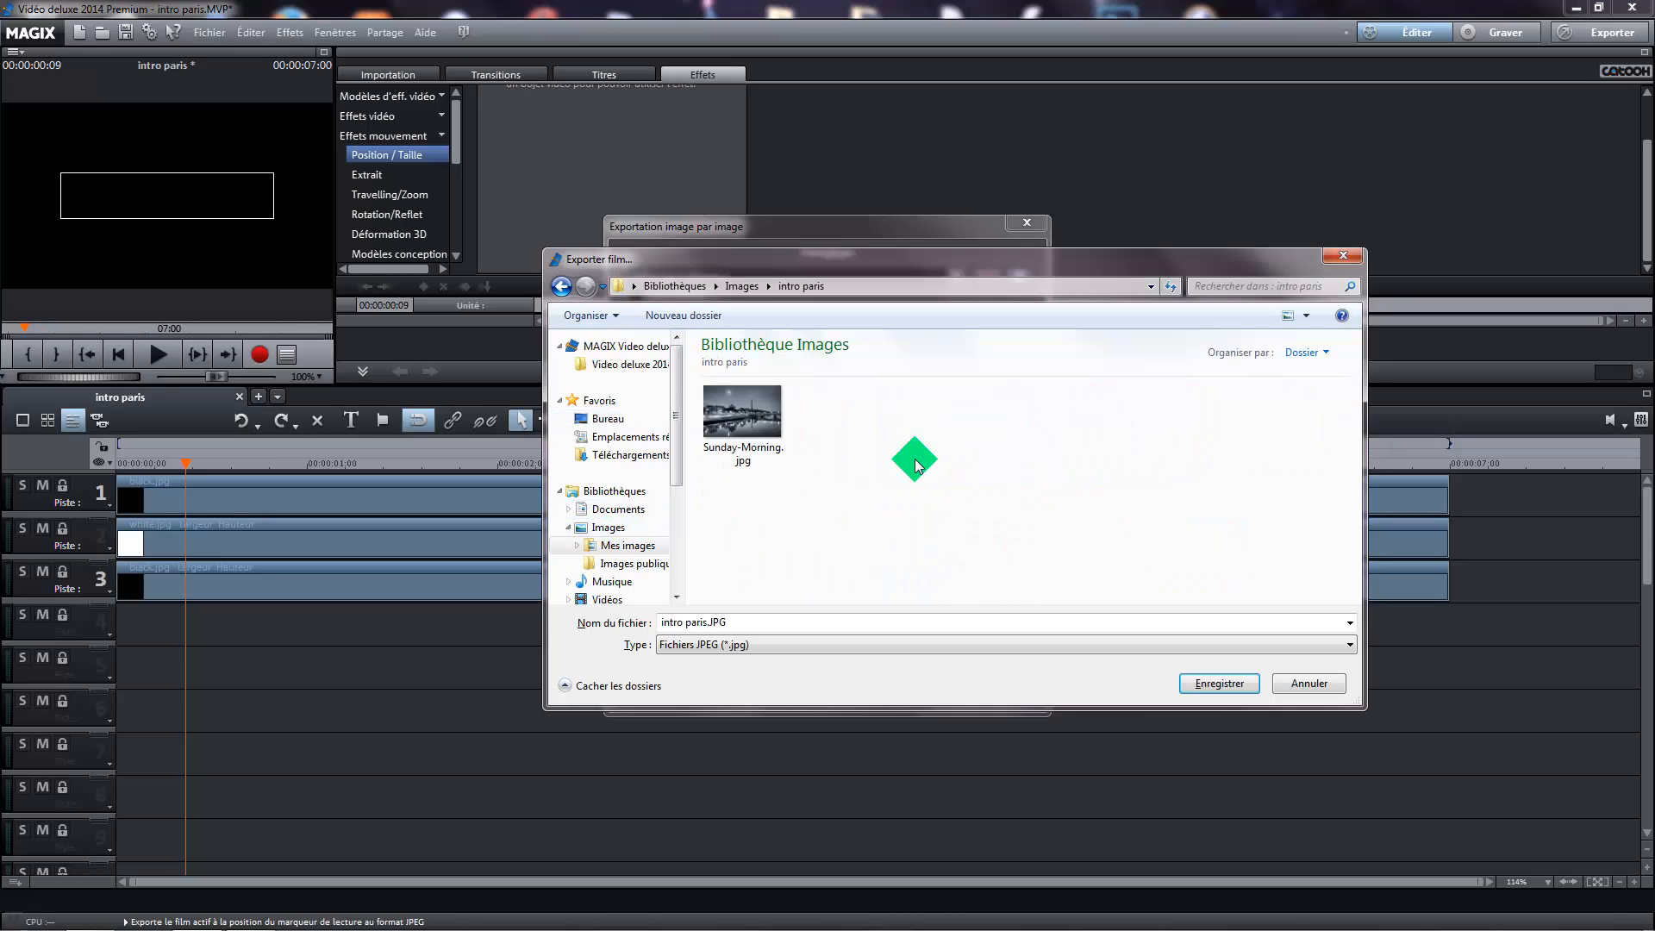
click(1217, 683)
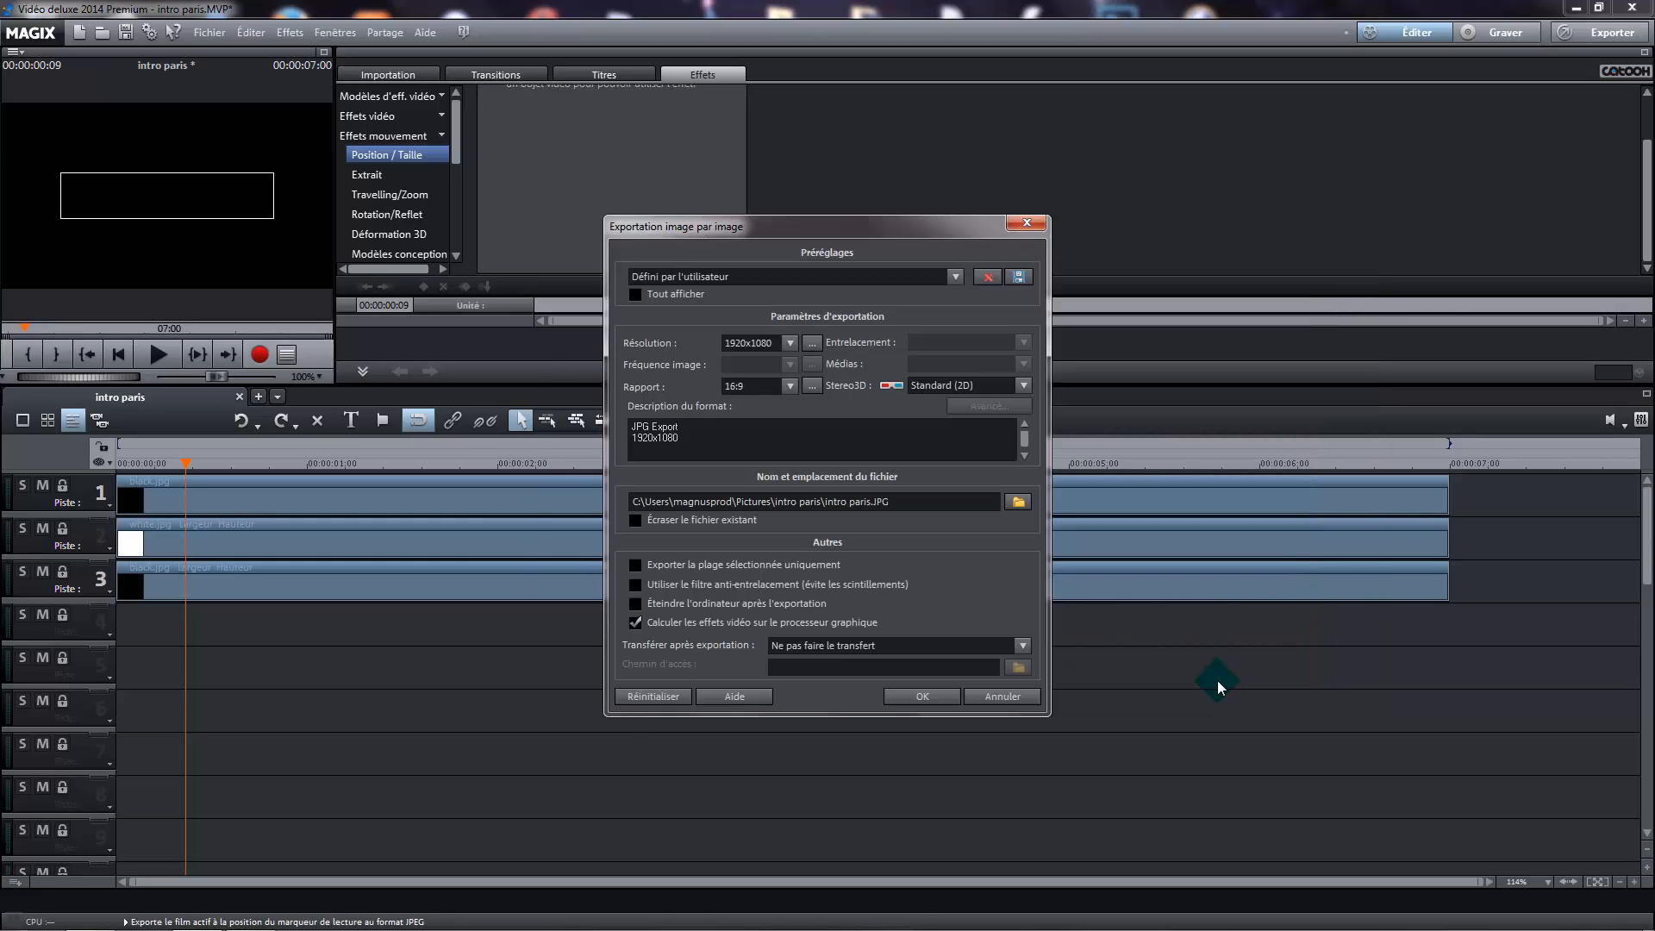
click(931, 696)
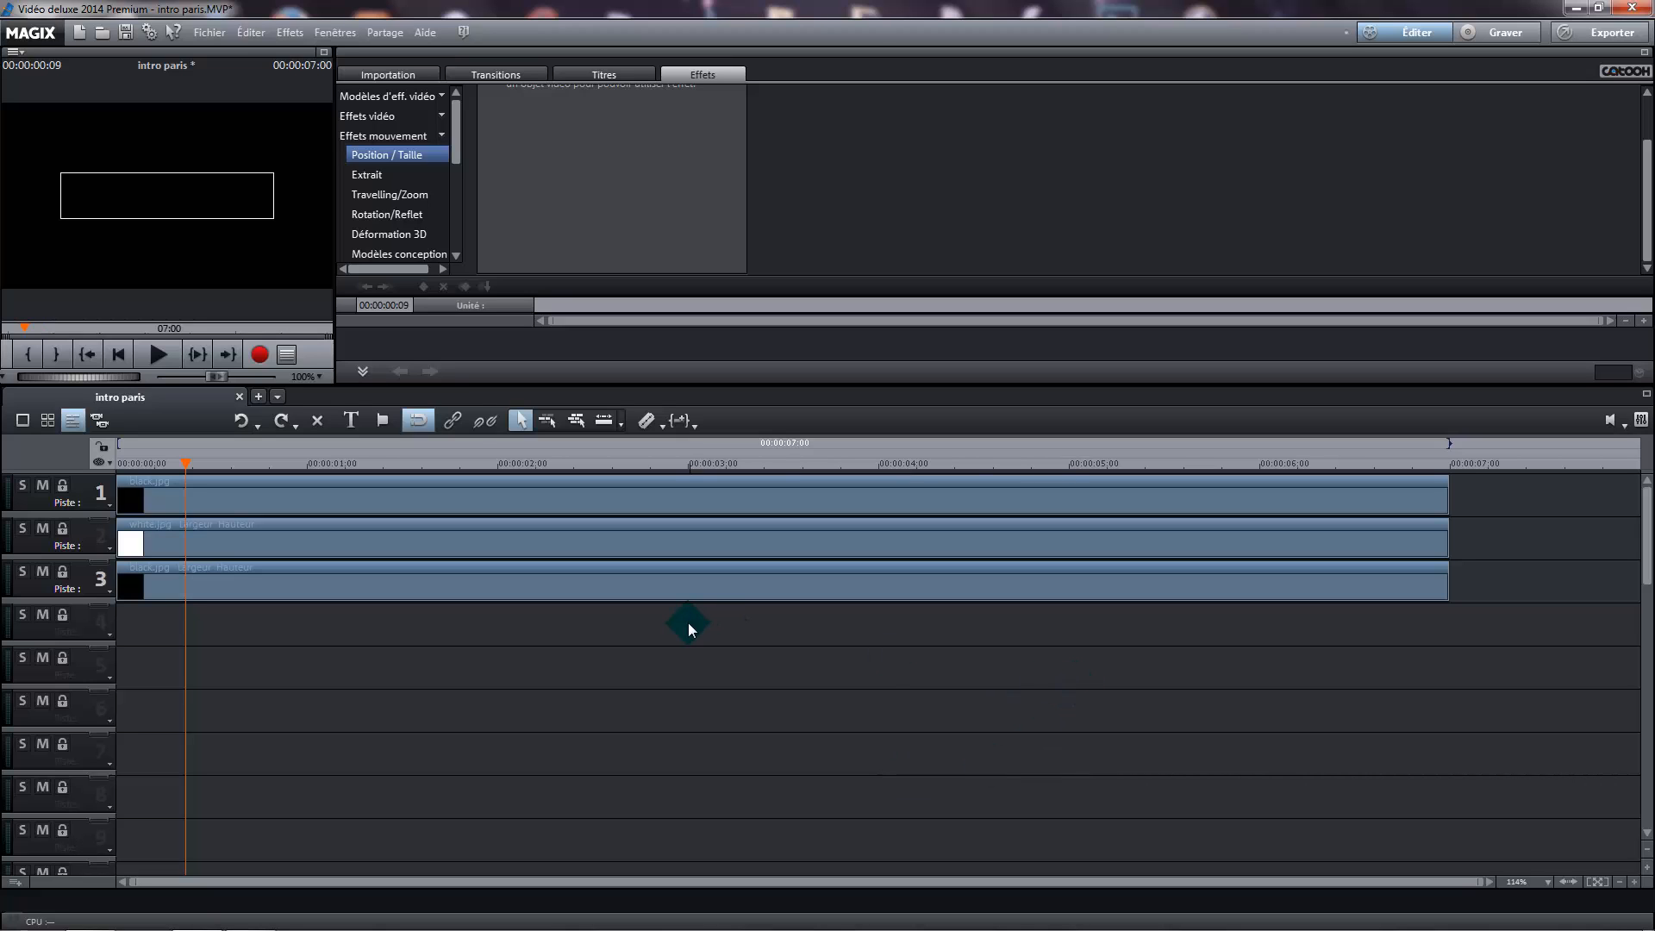
Add a new film to the project and place Sunday-Morning.jpg from the intro paris folder at the start of track 1
click(258, 396)
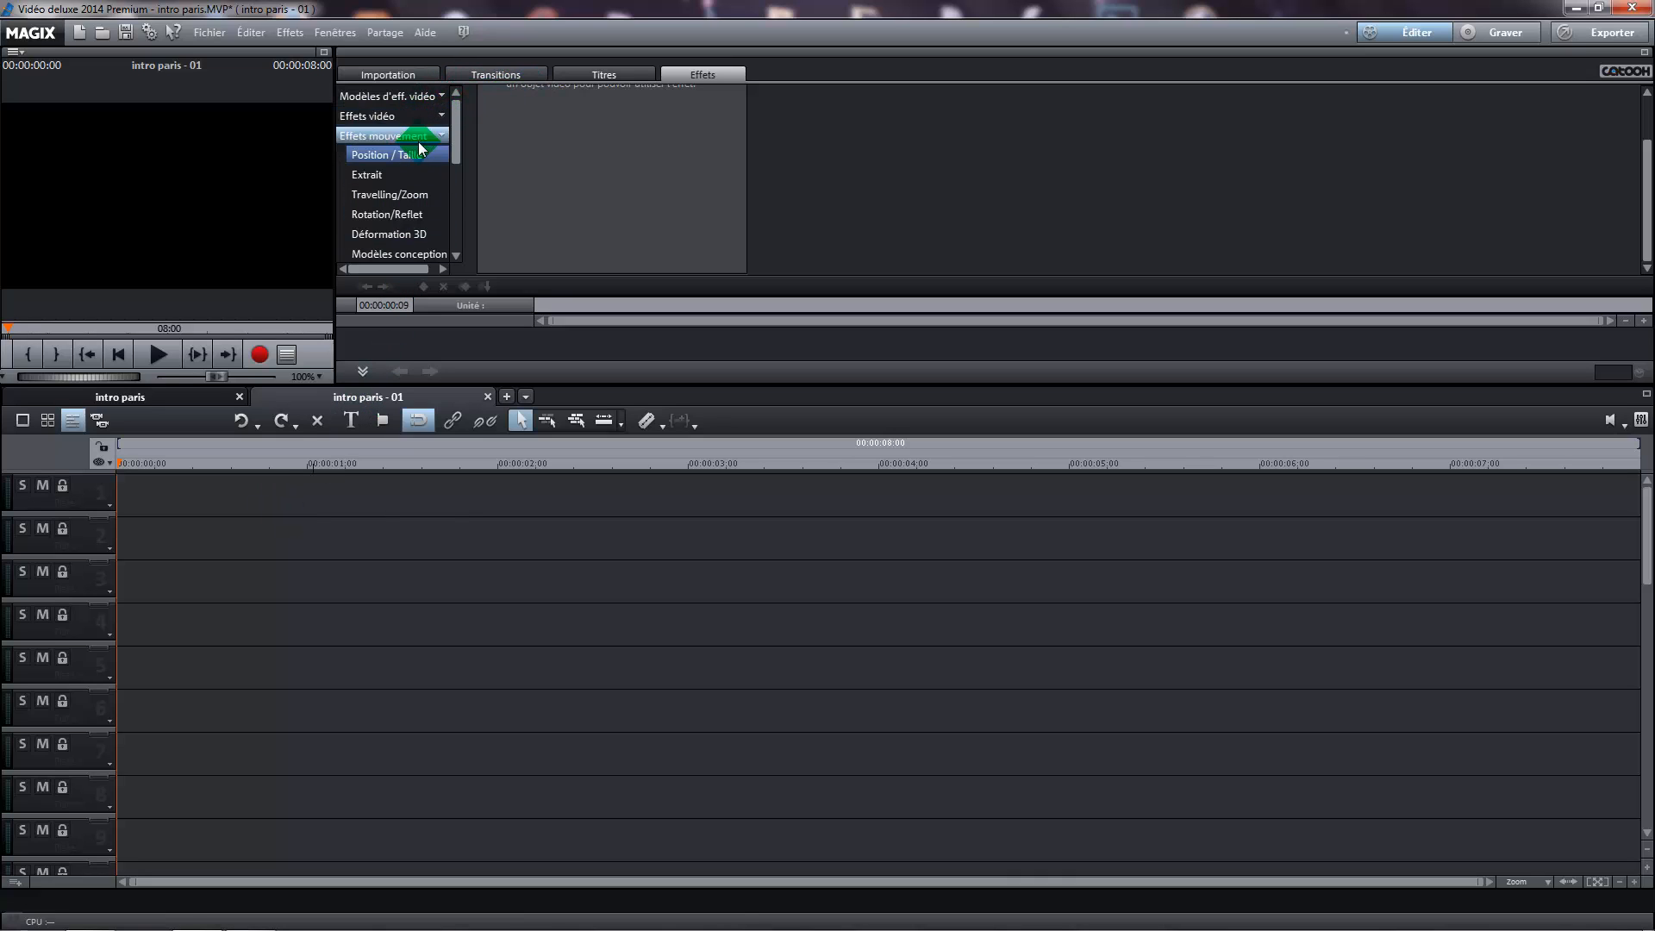
click(410, 76)
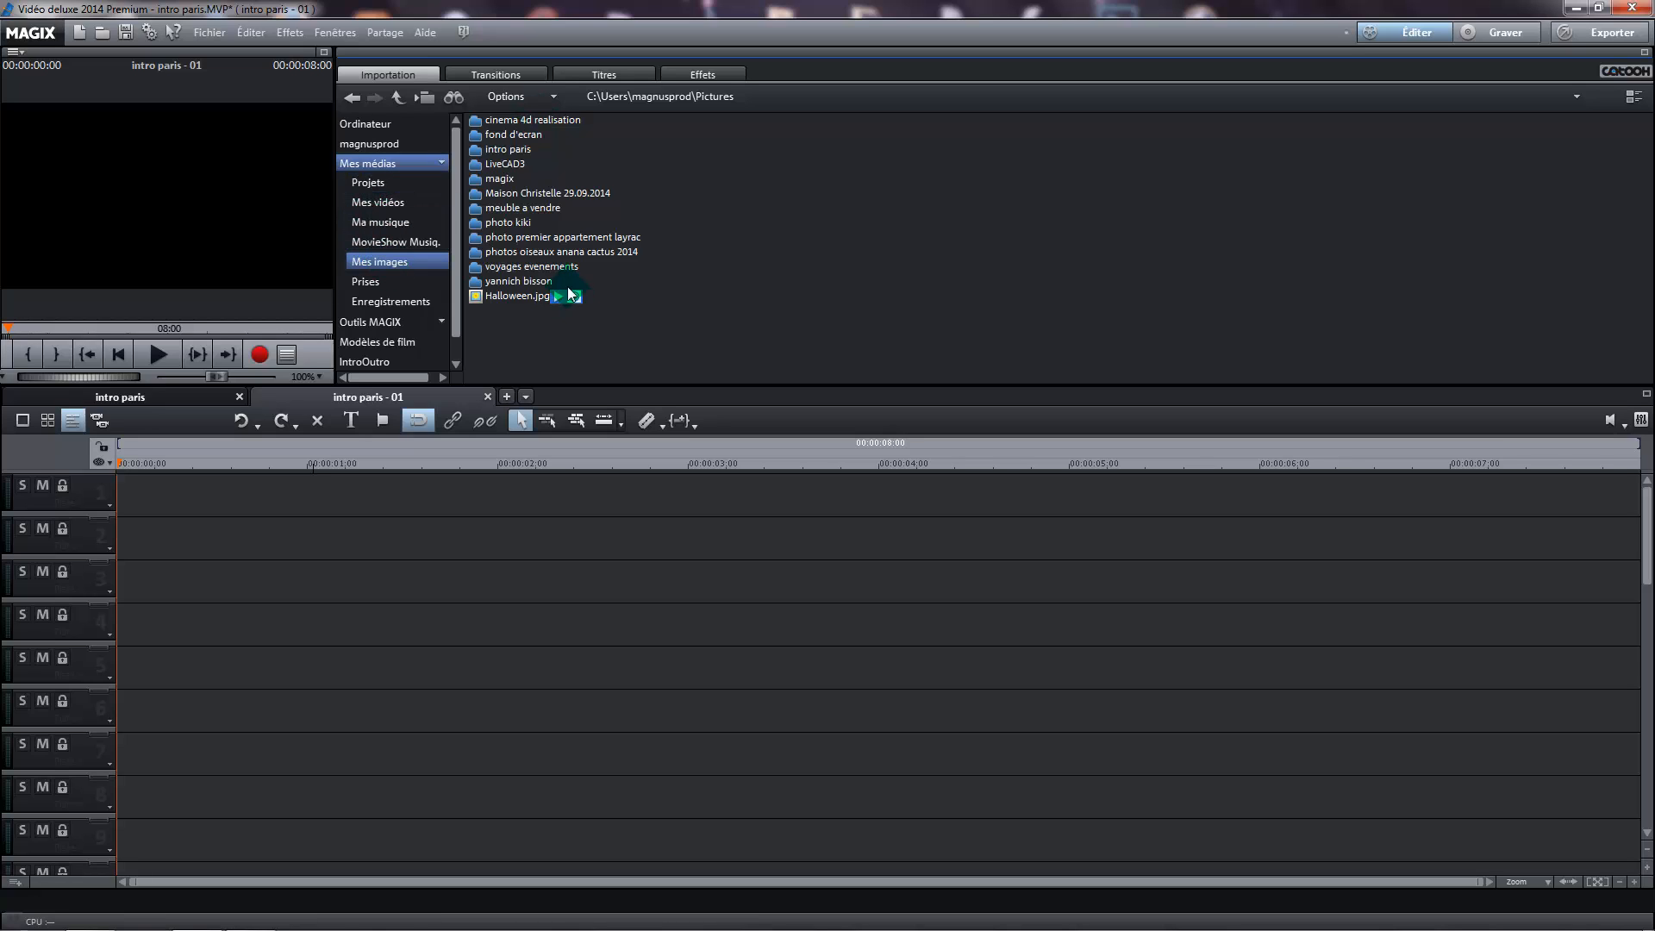
double_click(510, 149)
drag(507, 148, 172, 503)
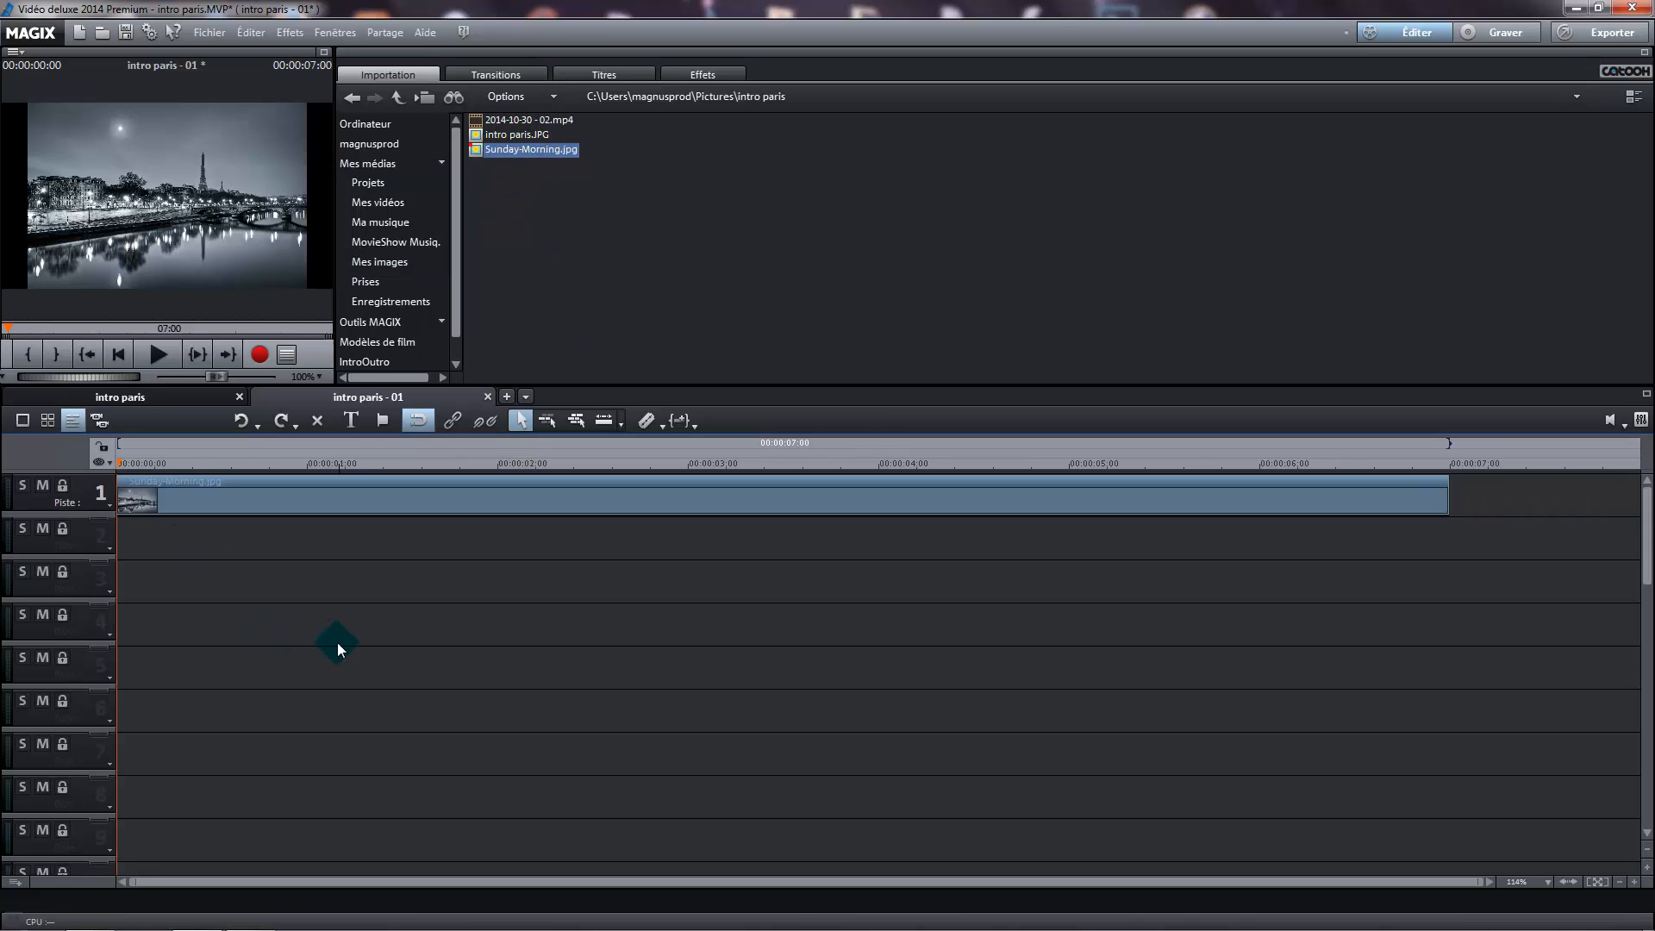
Set the preview monitor's display scale to 75% while the preview is enlarged, and restore its normal size
click(326, 53)
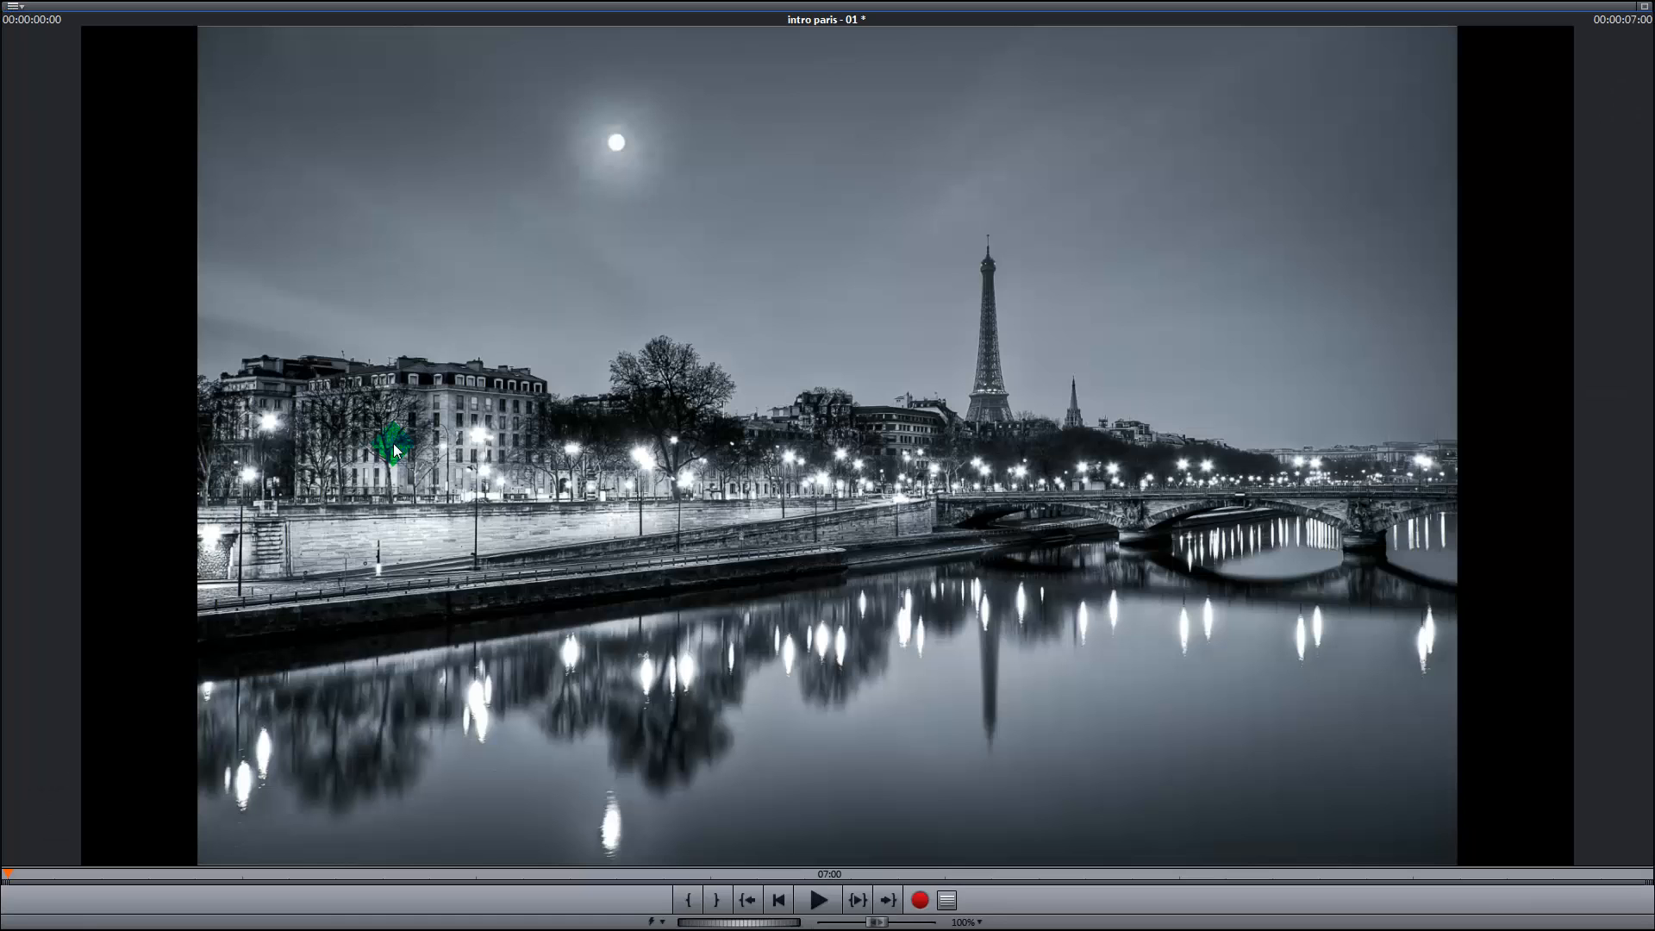
click(979, 922)
click(1005, 896)
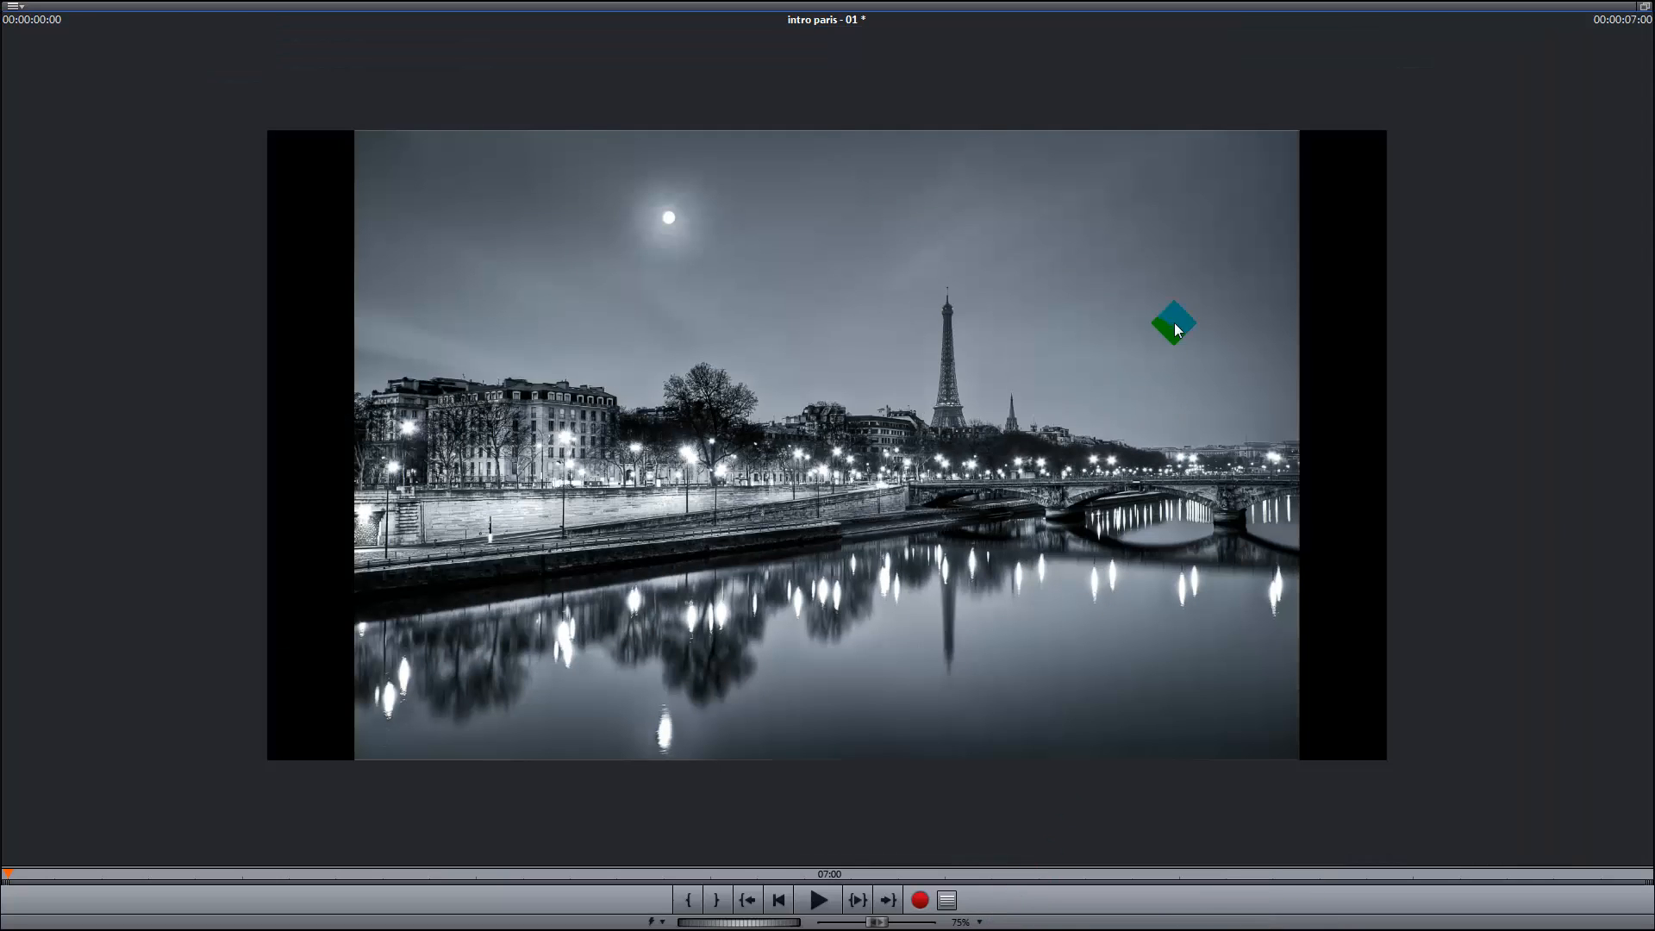
click(1646, 10)
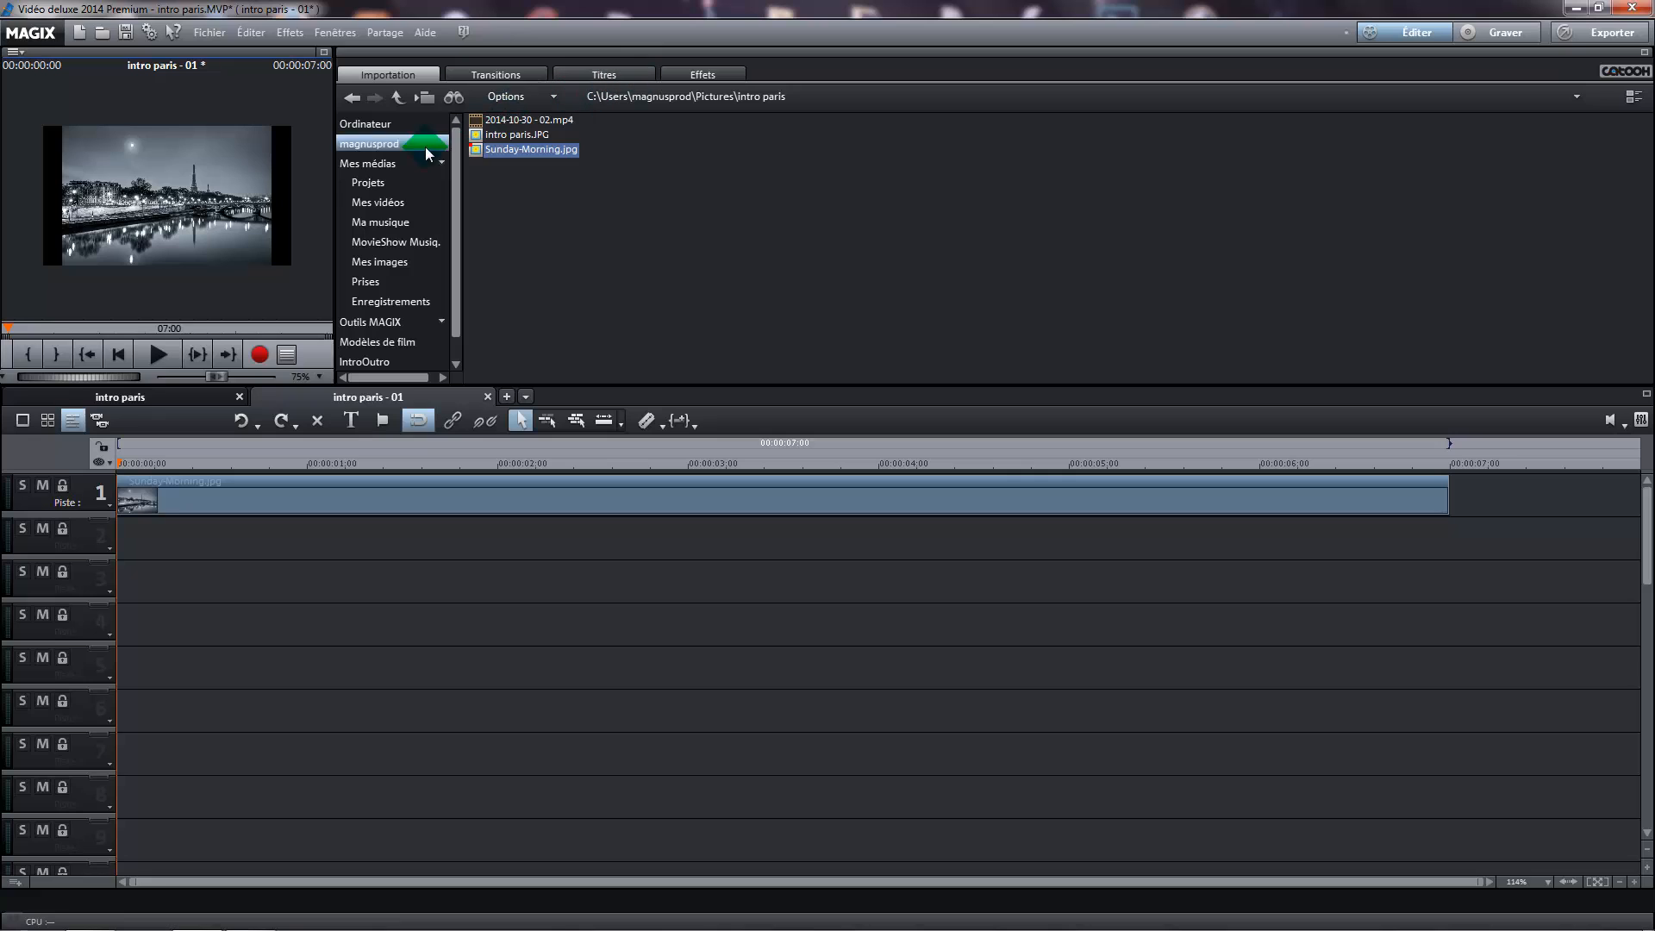
Set the zoom of Sunday-Morning.jpg to 126 so it fills the frame, and centre it
click(716, 76)
click(417, 159)
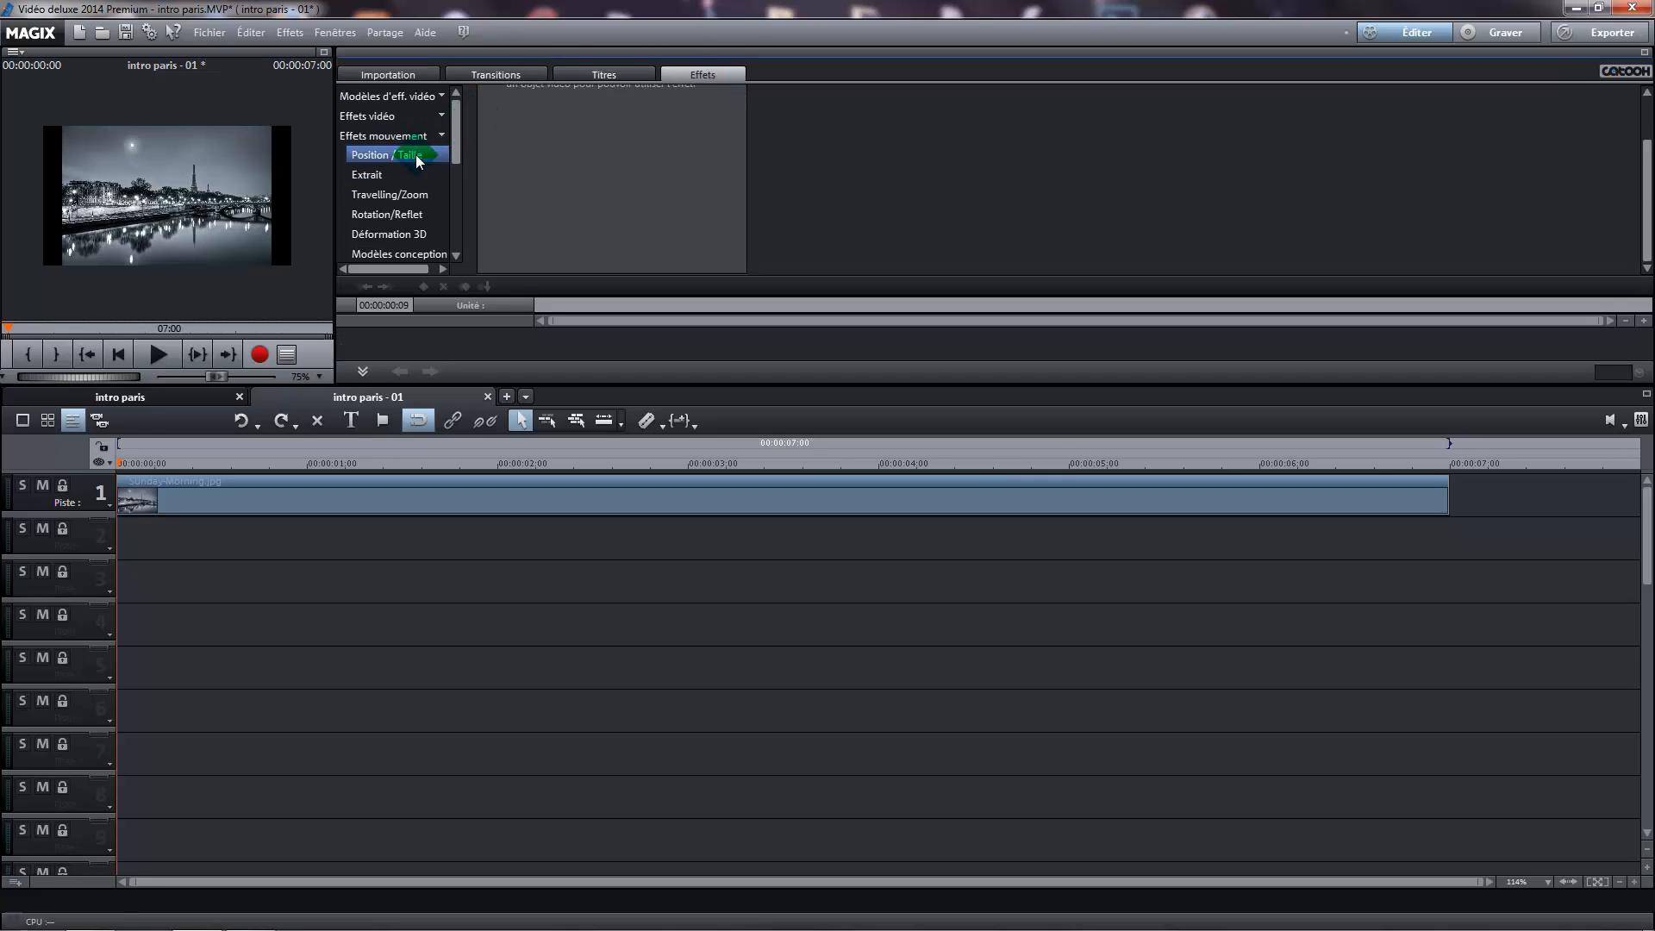
drag(417, 159, 340, 498)
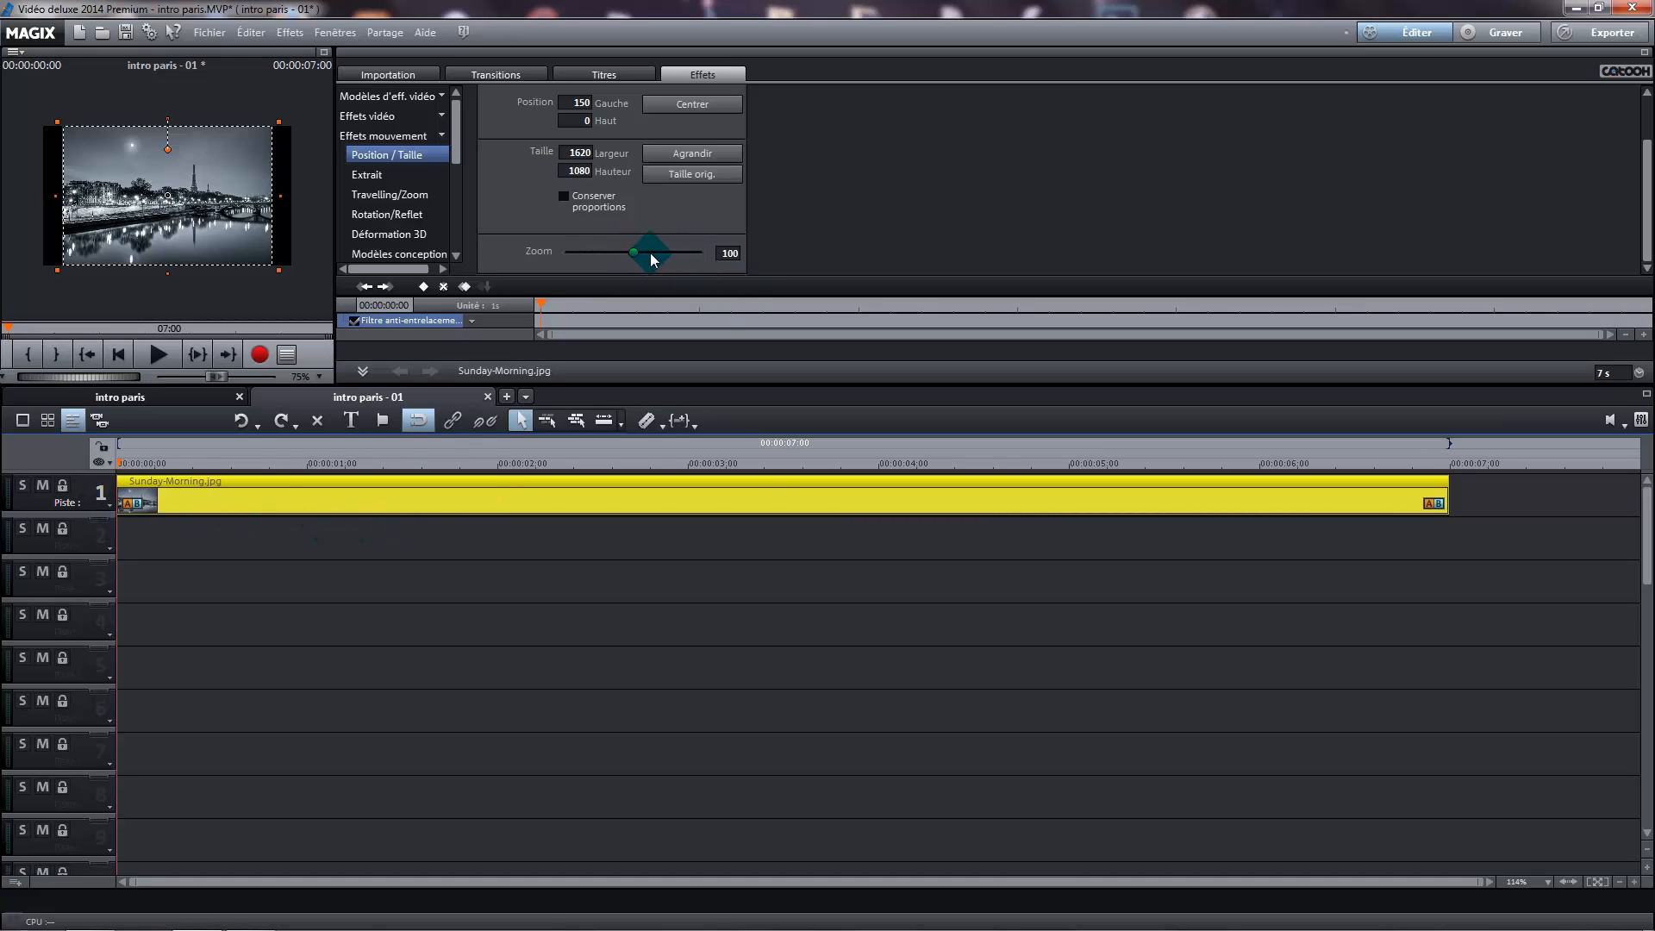
click(422, 233)
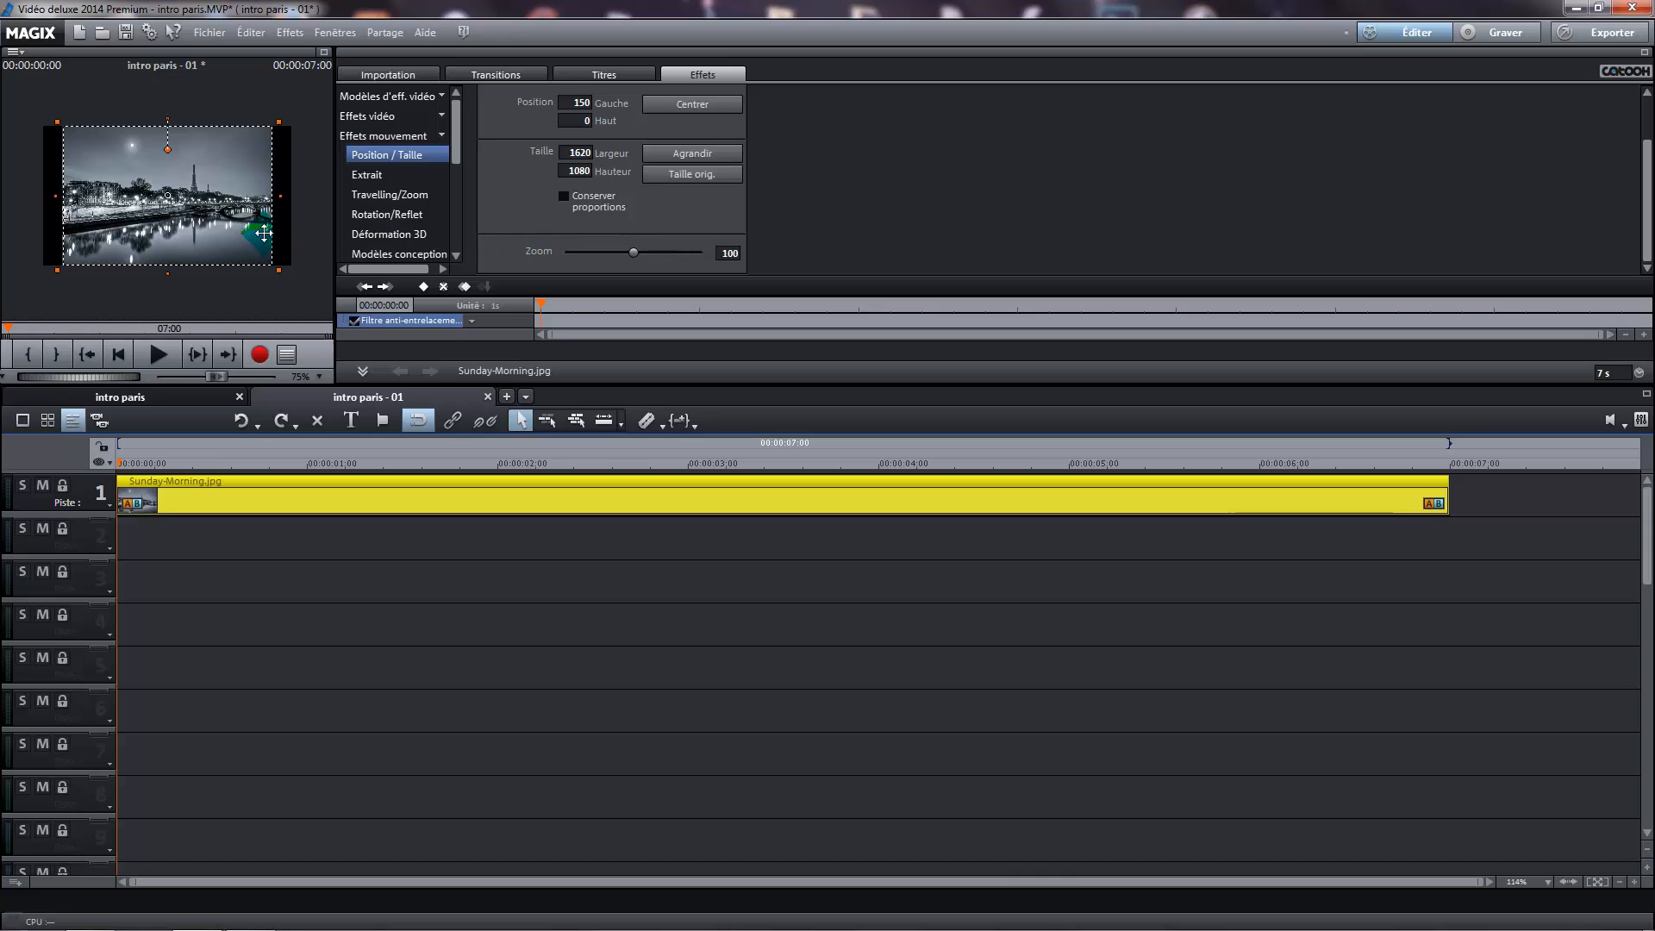
click(324, 51)
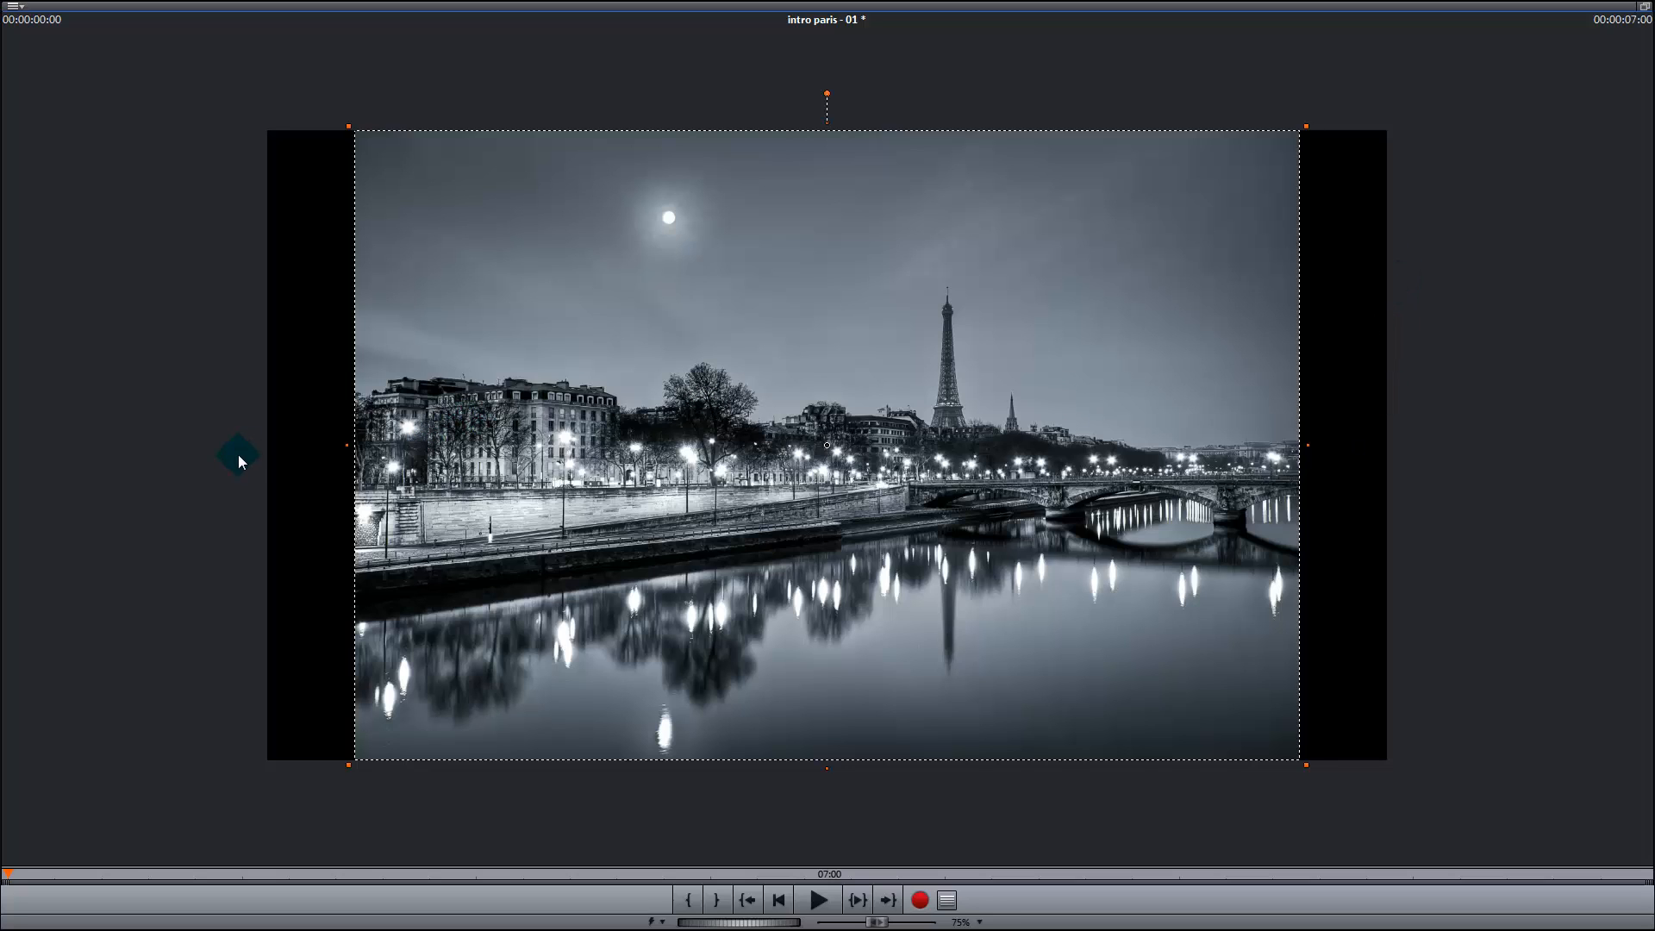
click(1644, 10)
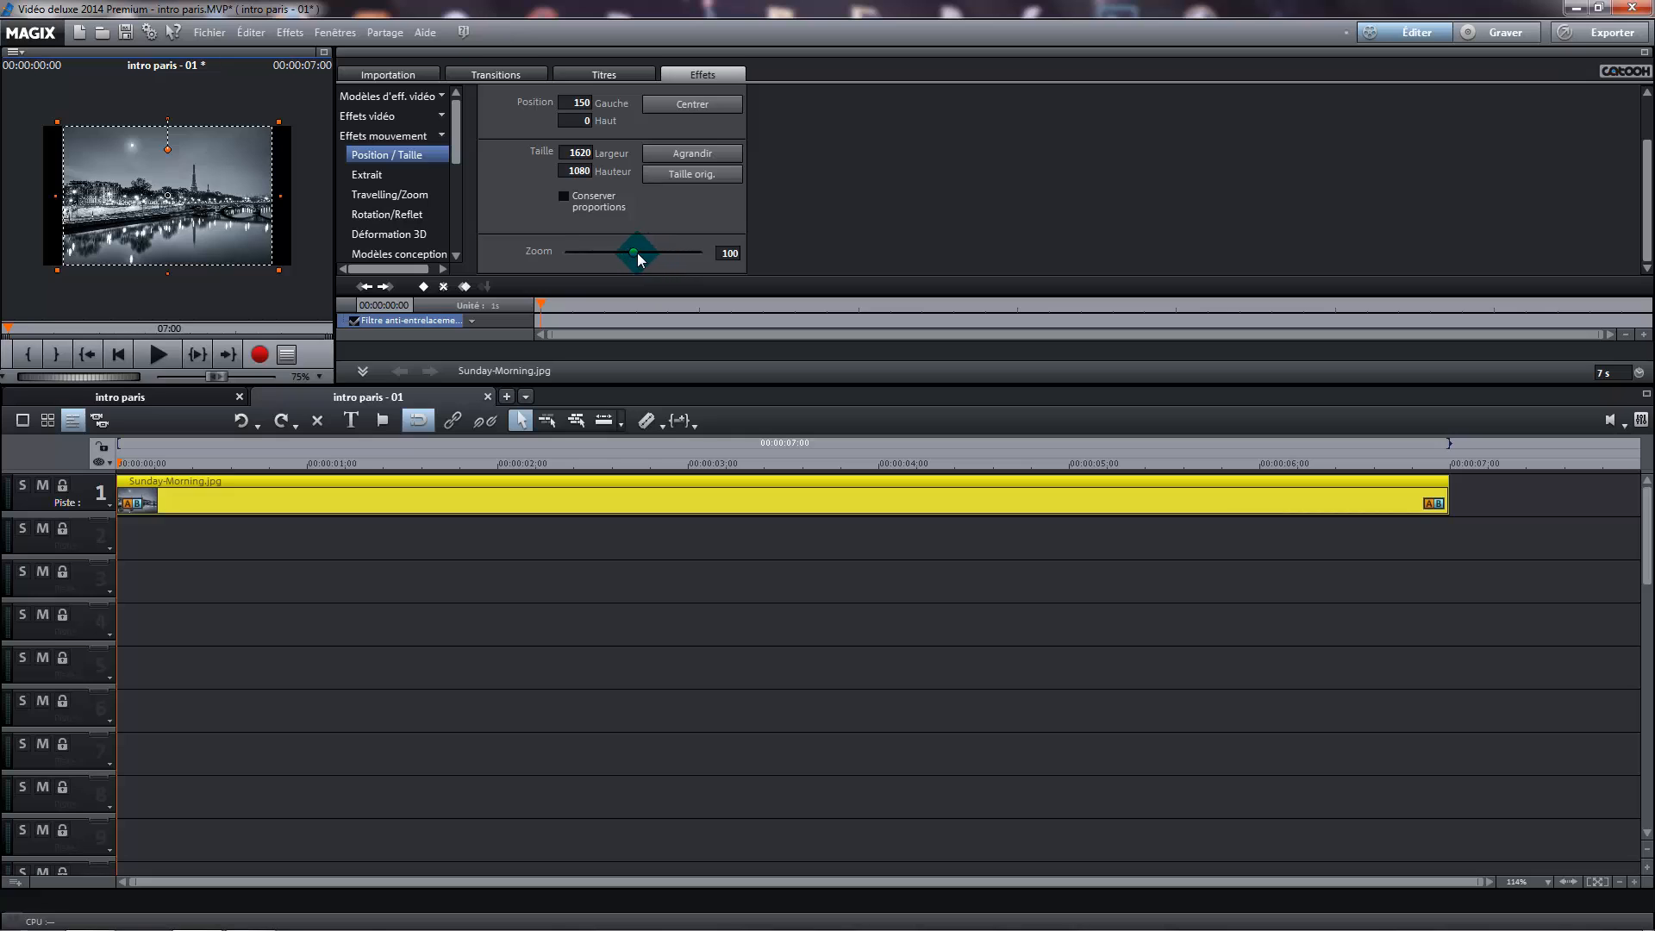
drag(638, 256, 652, 253)
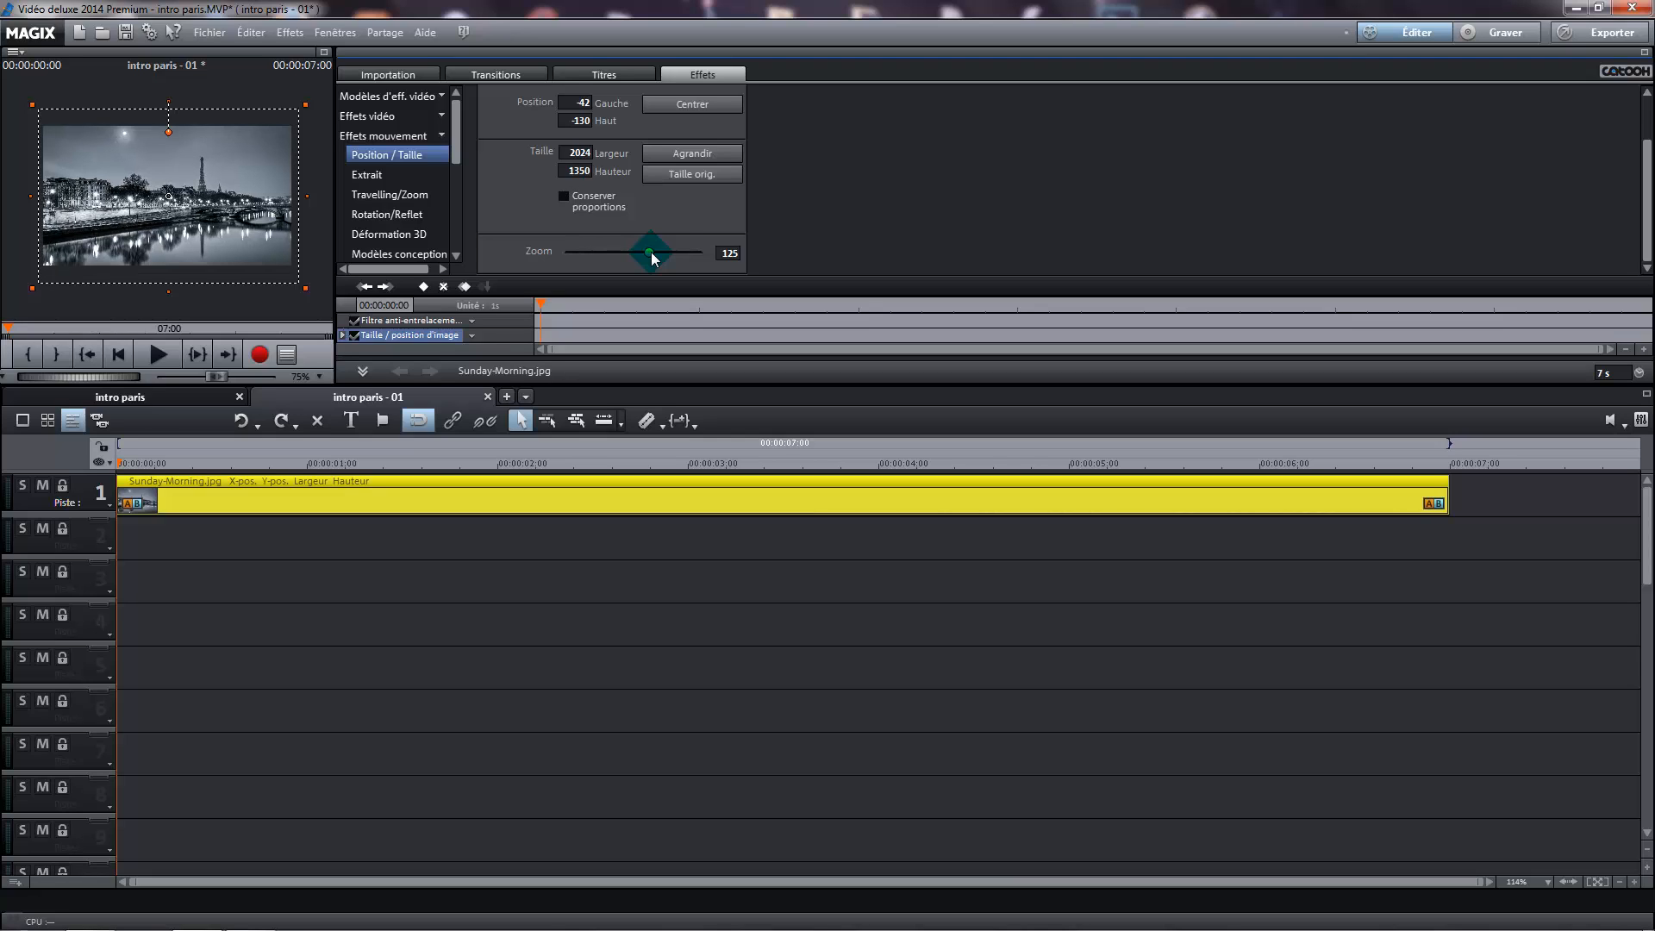
click(720, 104)
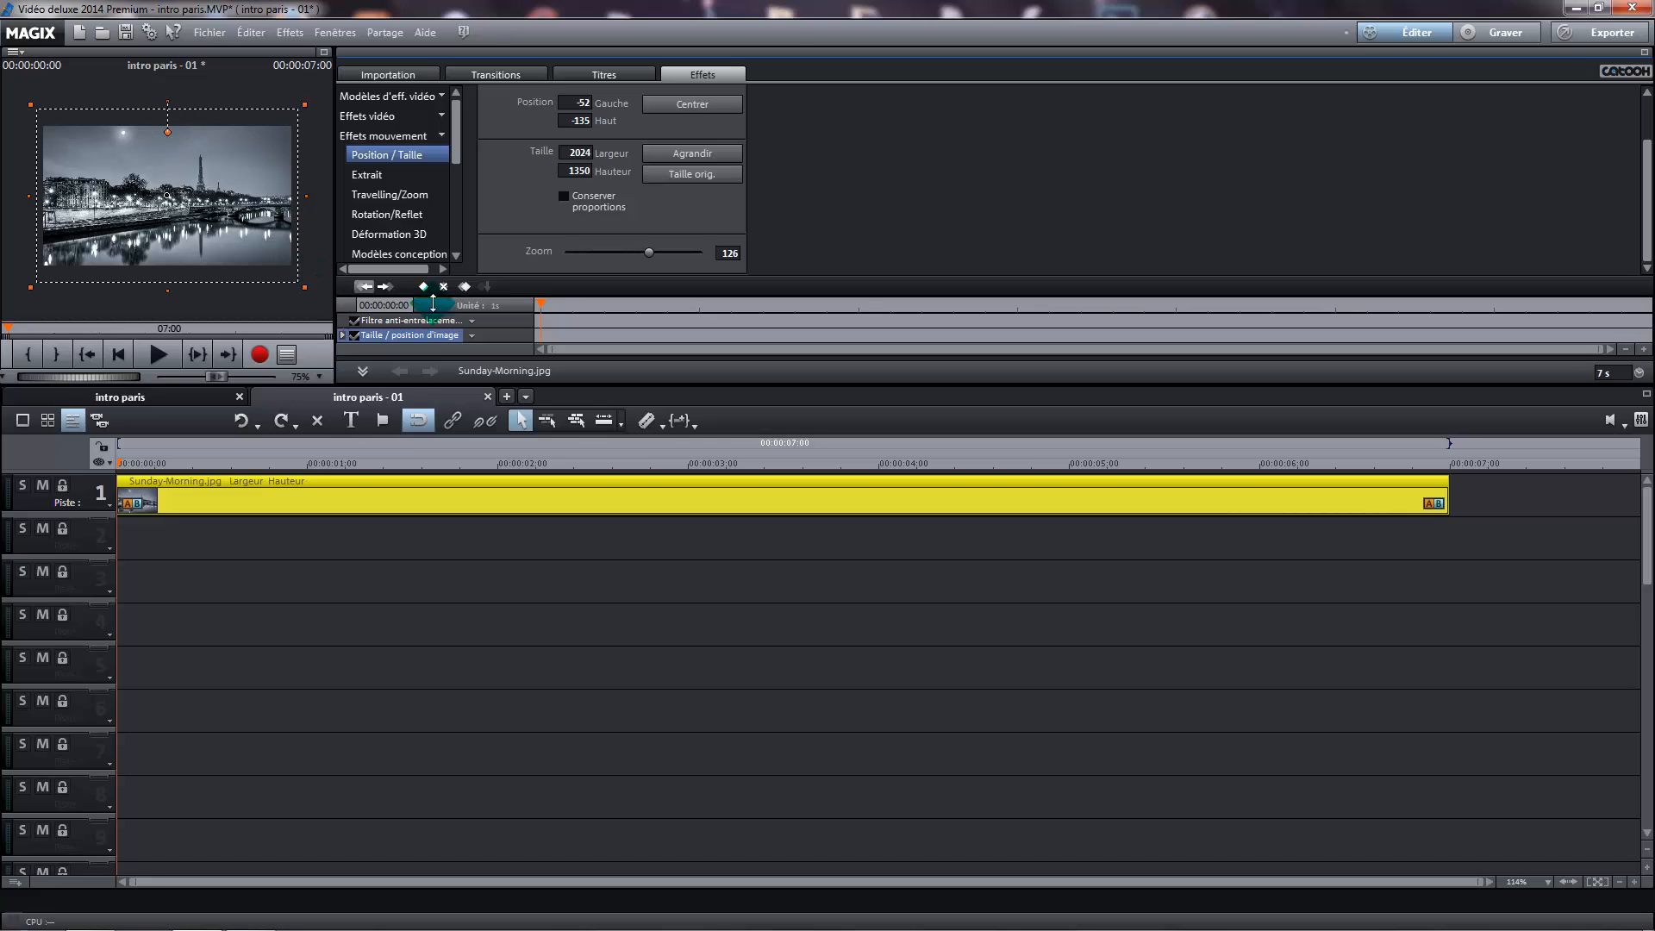
click(324, 52)
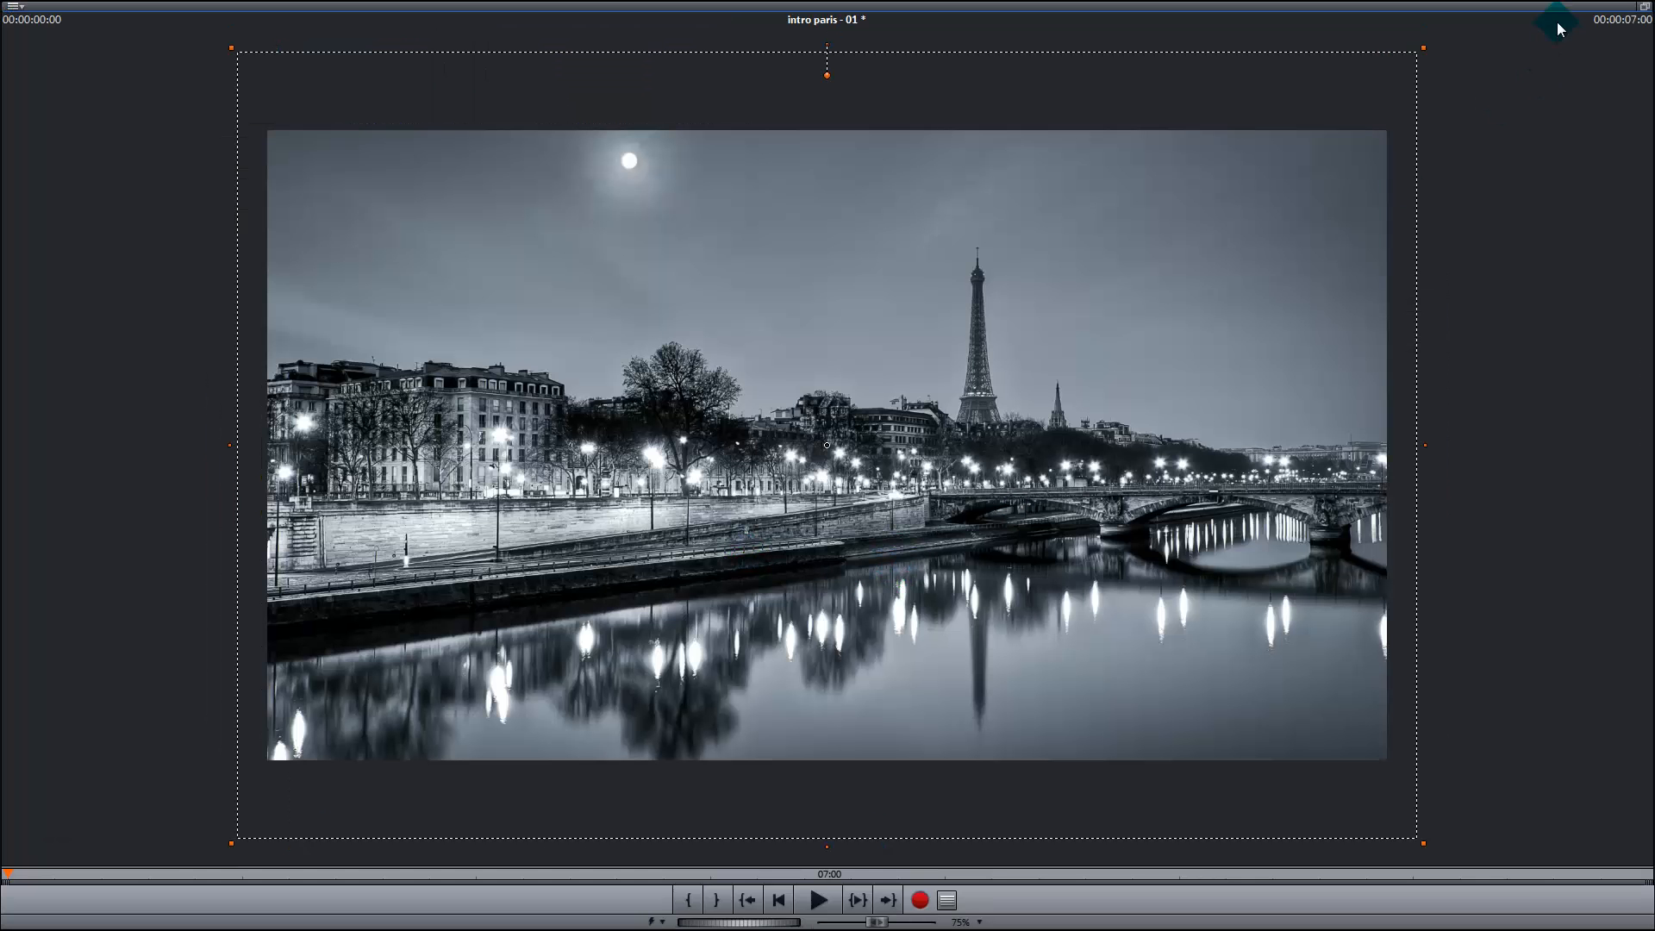
click(1644, 6)
click(522, 628)
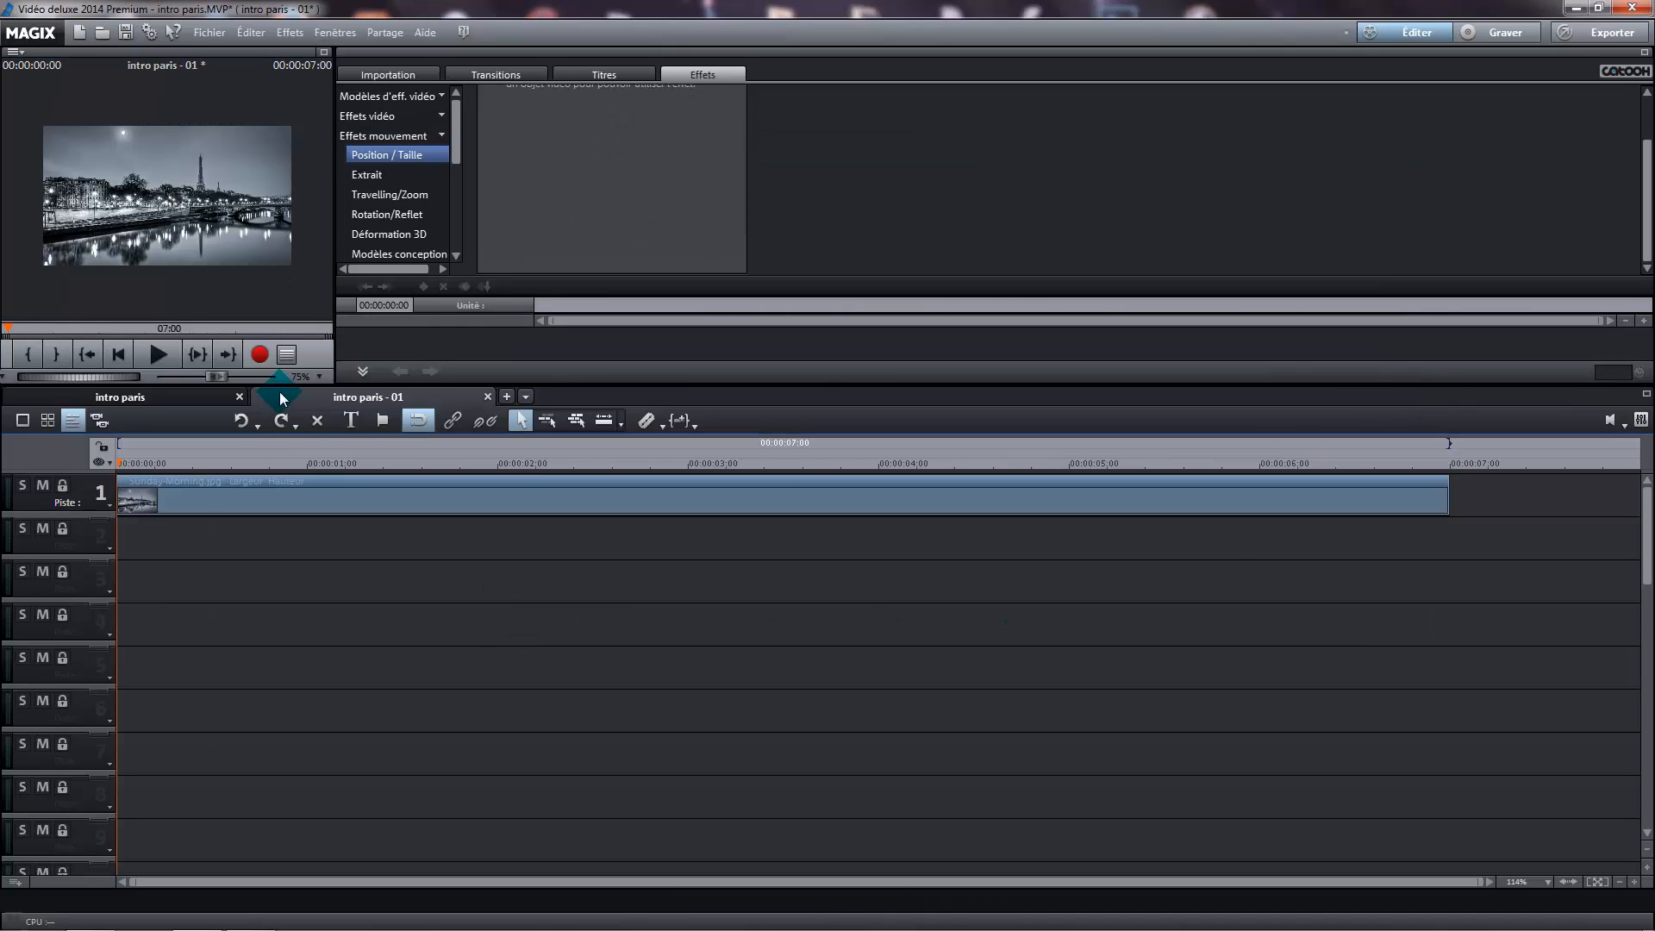
Place the exported intro paris.JPG at the start of track 2, below the Paris photo, and select it
click(413, 76)
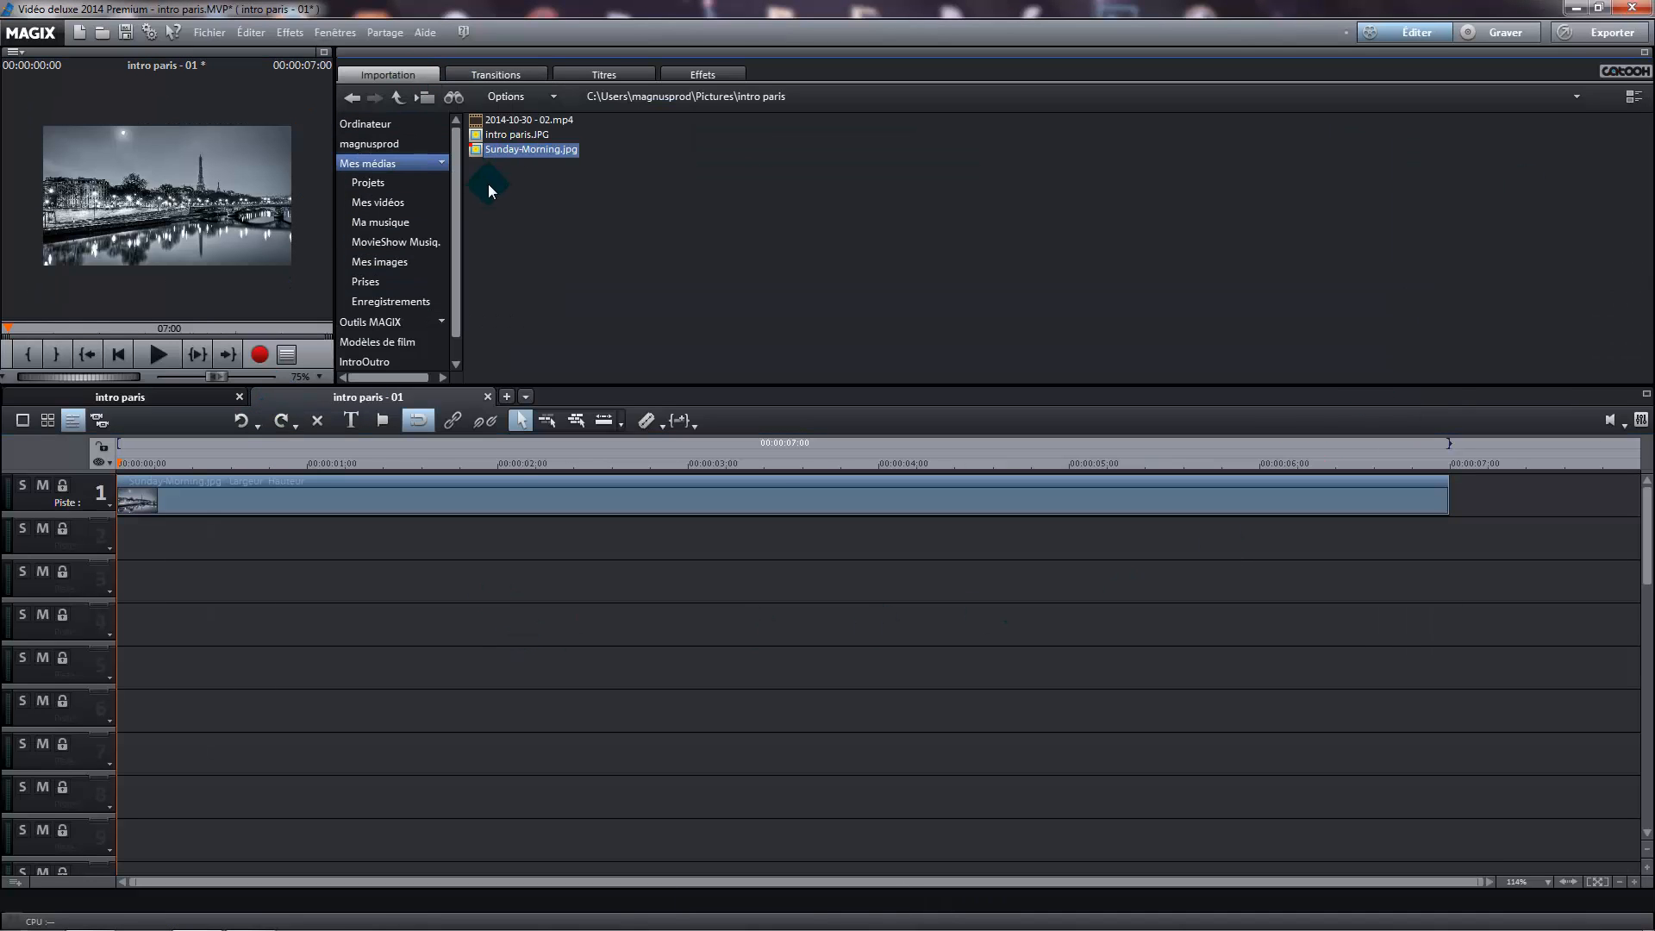
click(509, 137)
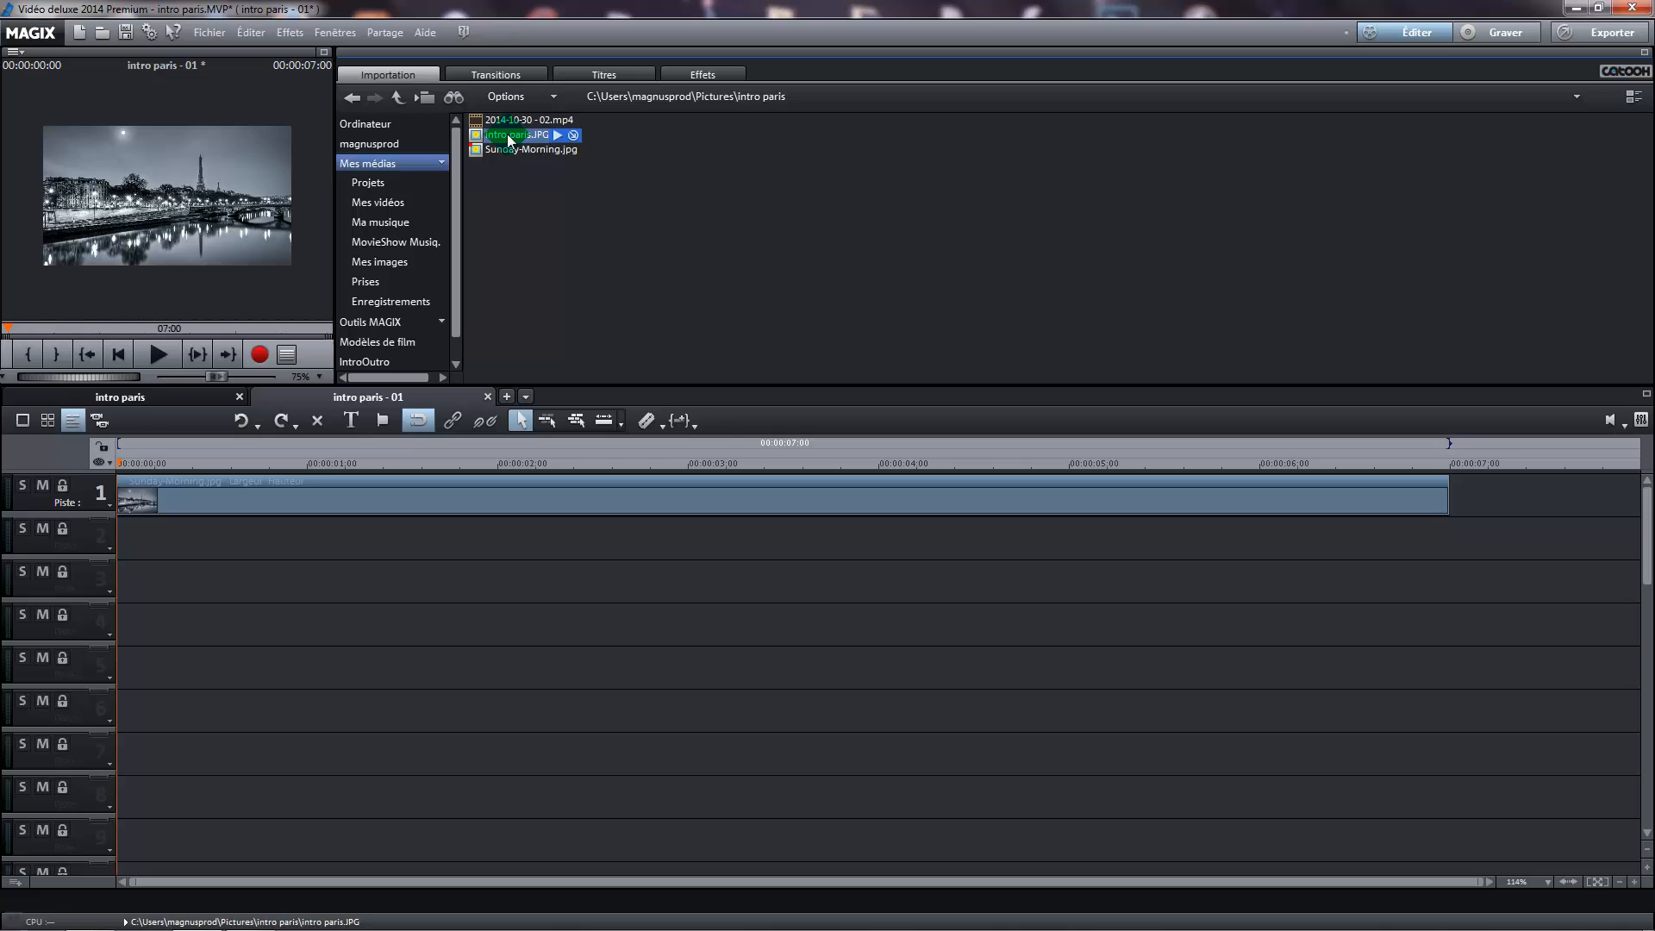
drag(508, 138, 181, 207)
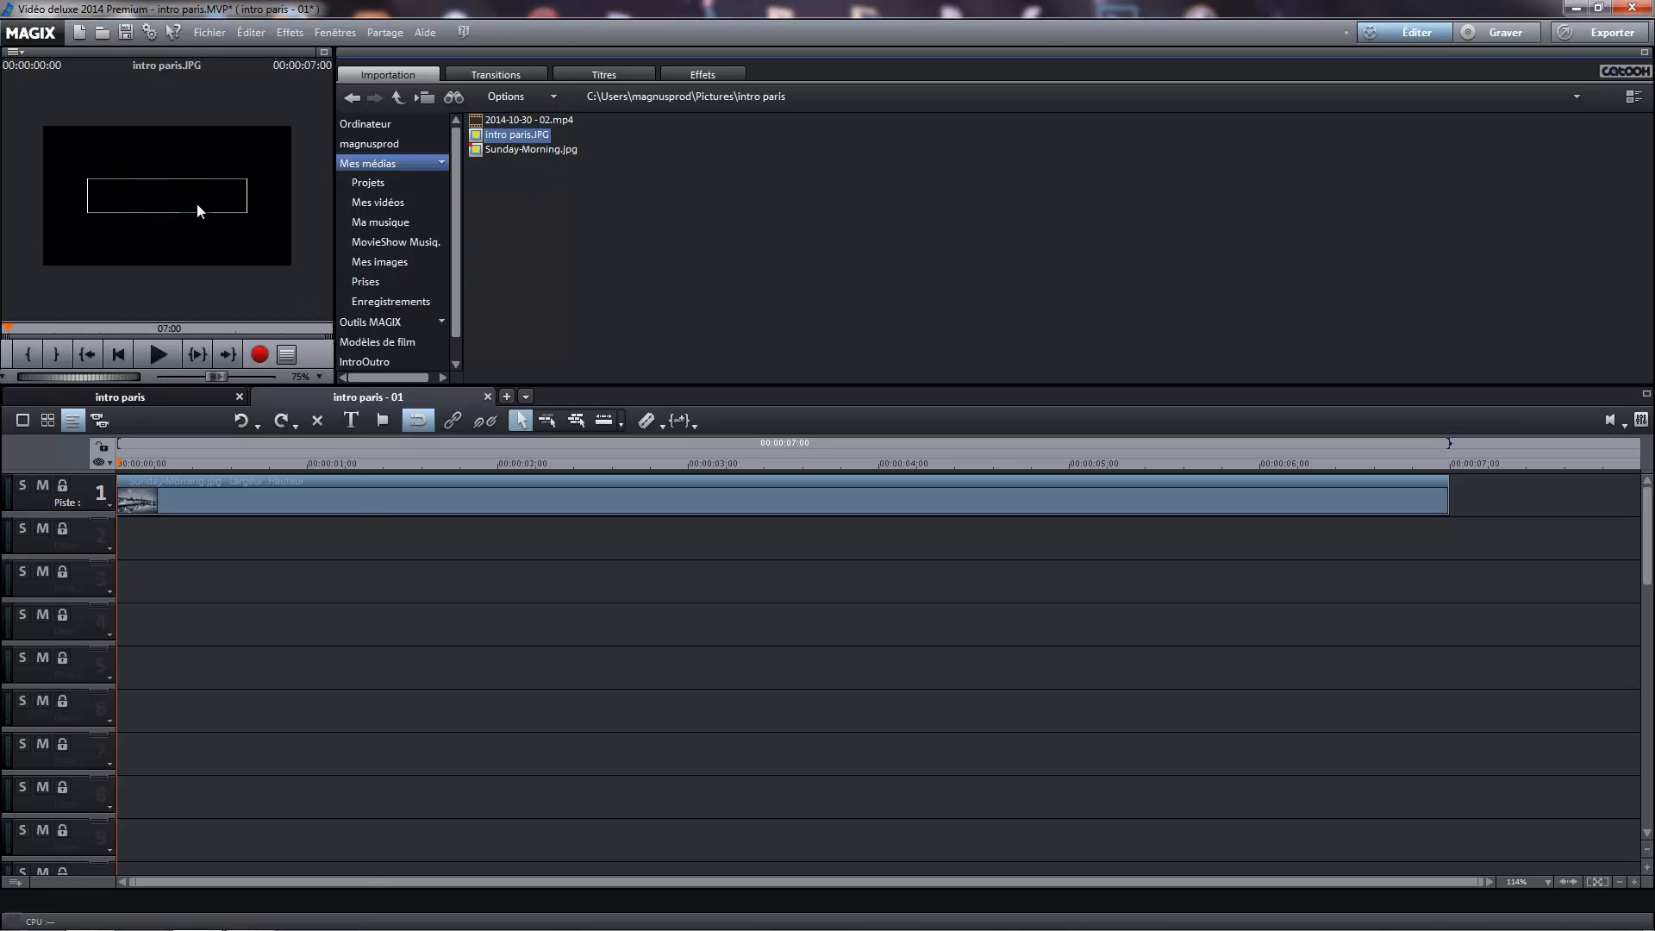
click(494, 125)
drag(495, 138, 220, 619)
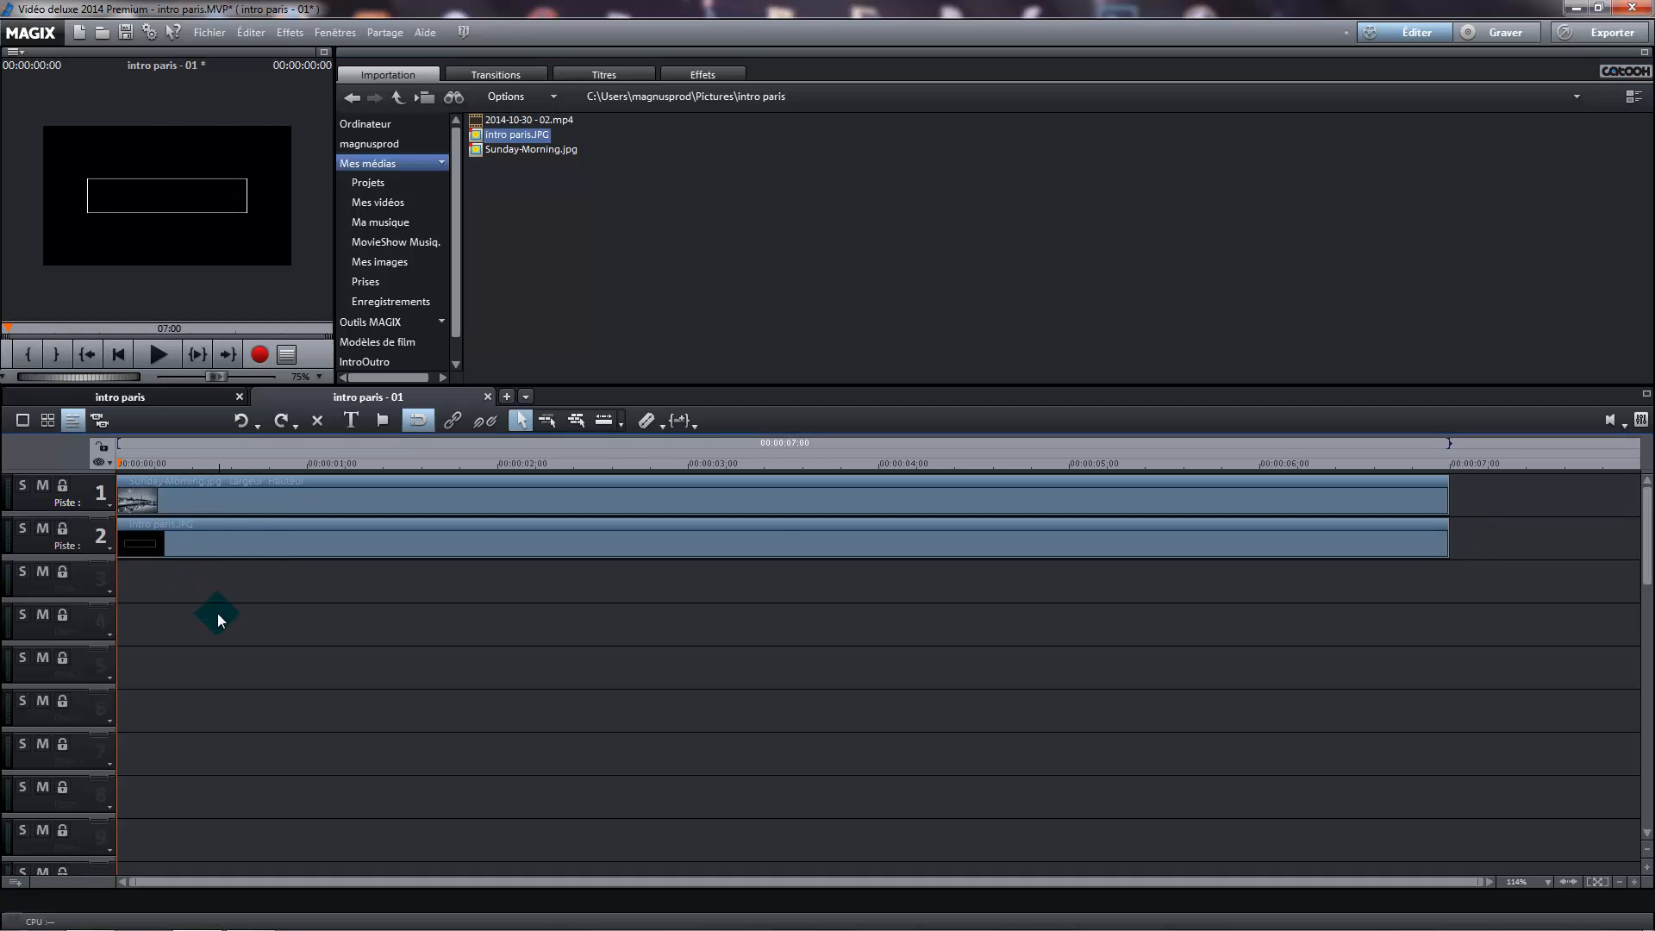
click(248, 536)
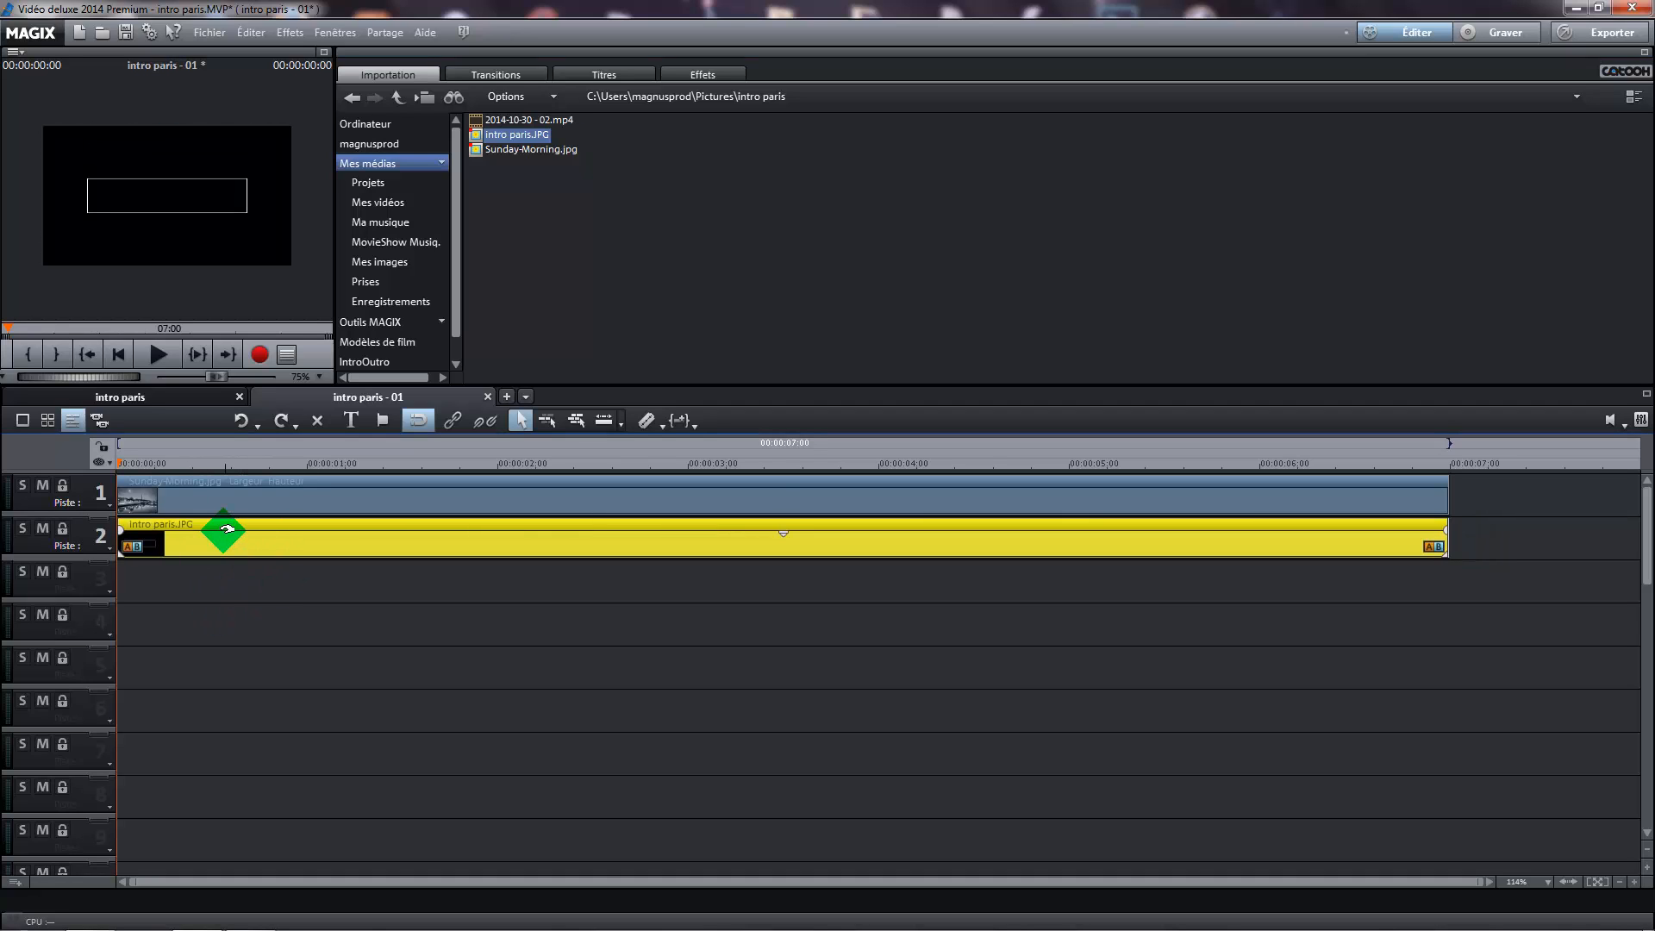
Key out the black background of intro paris.JPG on track 2 with the Chrominance effect's Noir mask, and check the enlarged preview
click(702, 75)
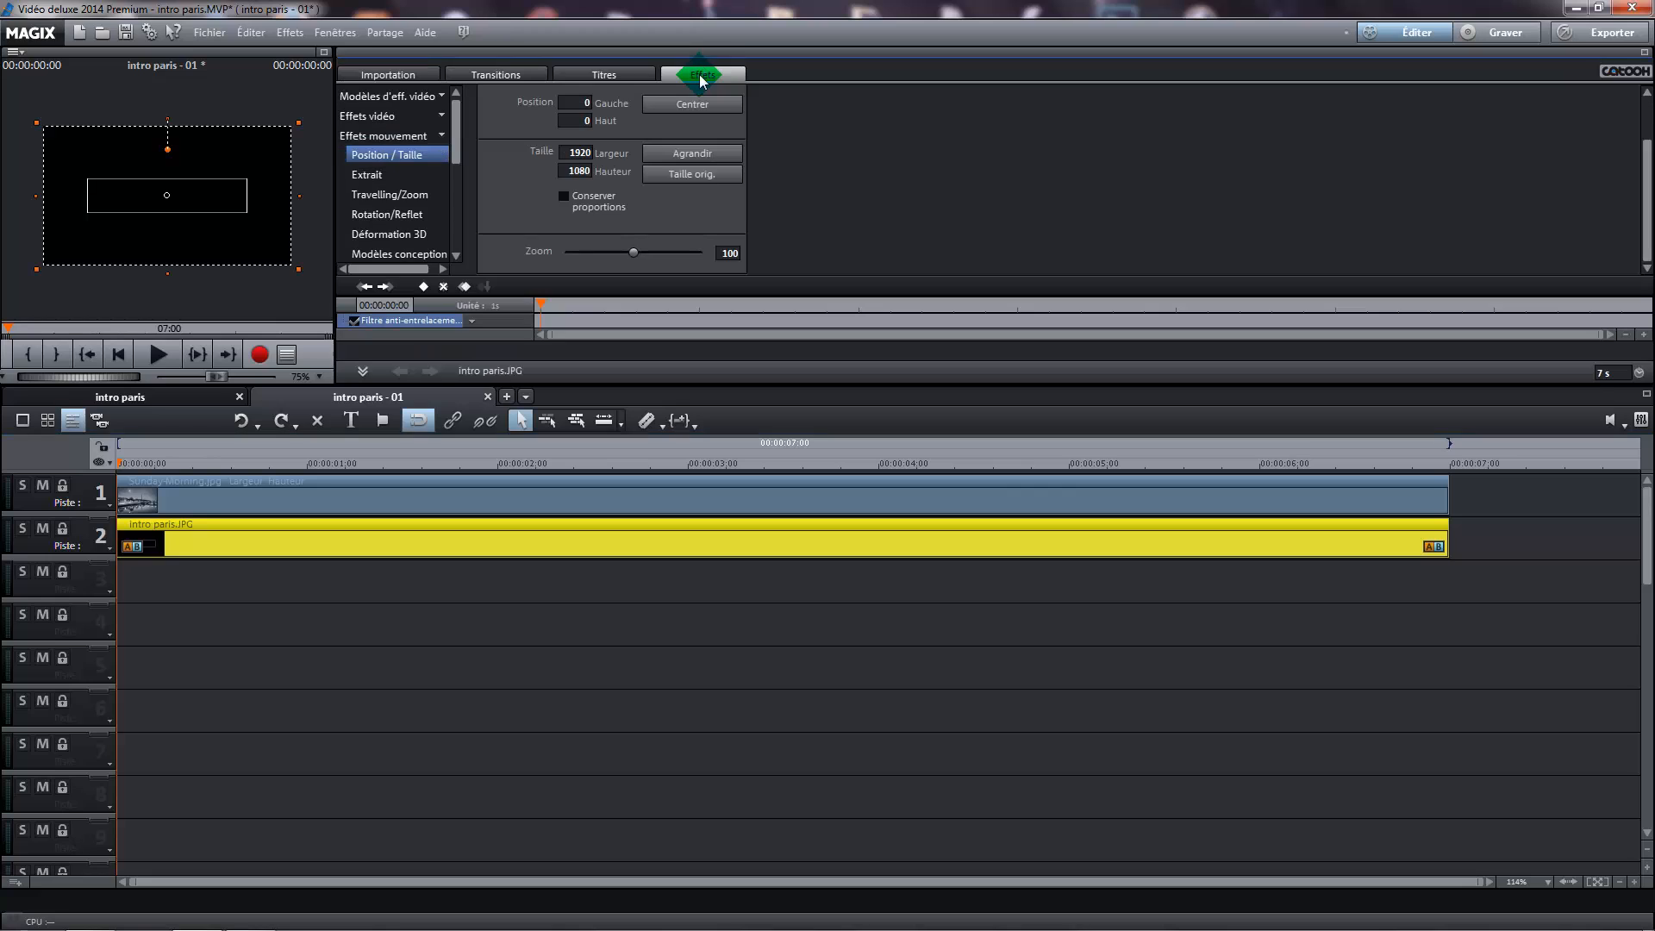
click(424, 119)
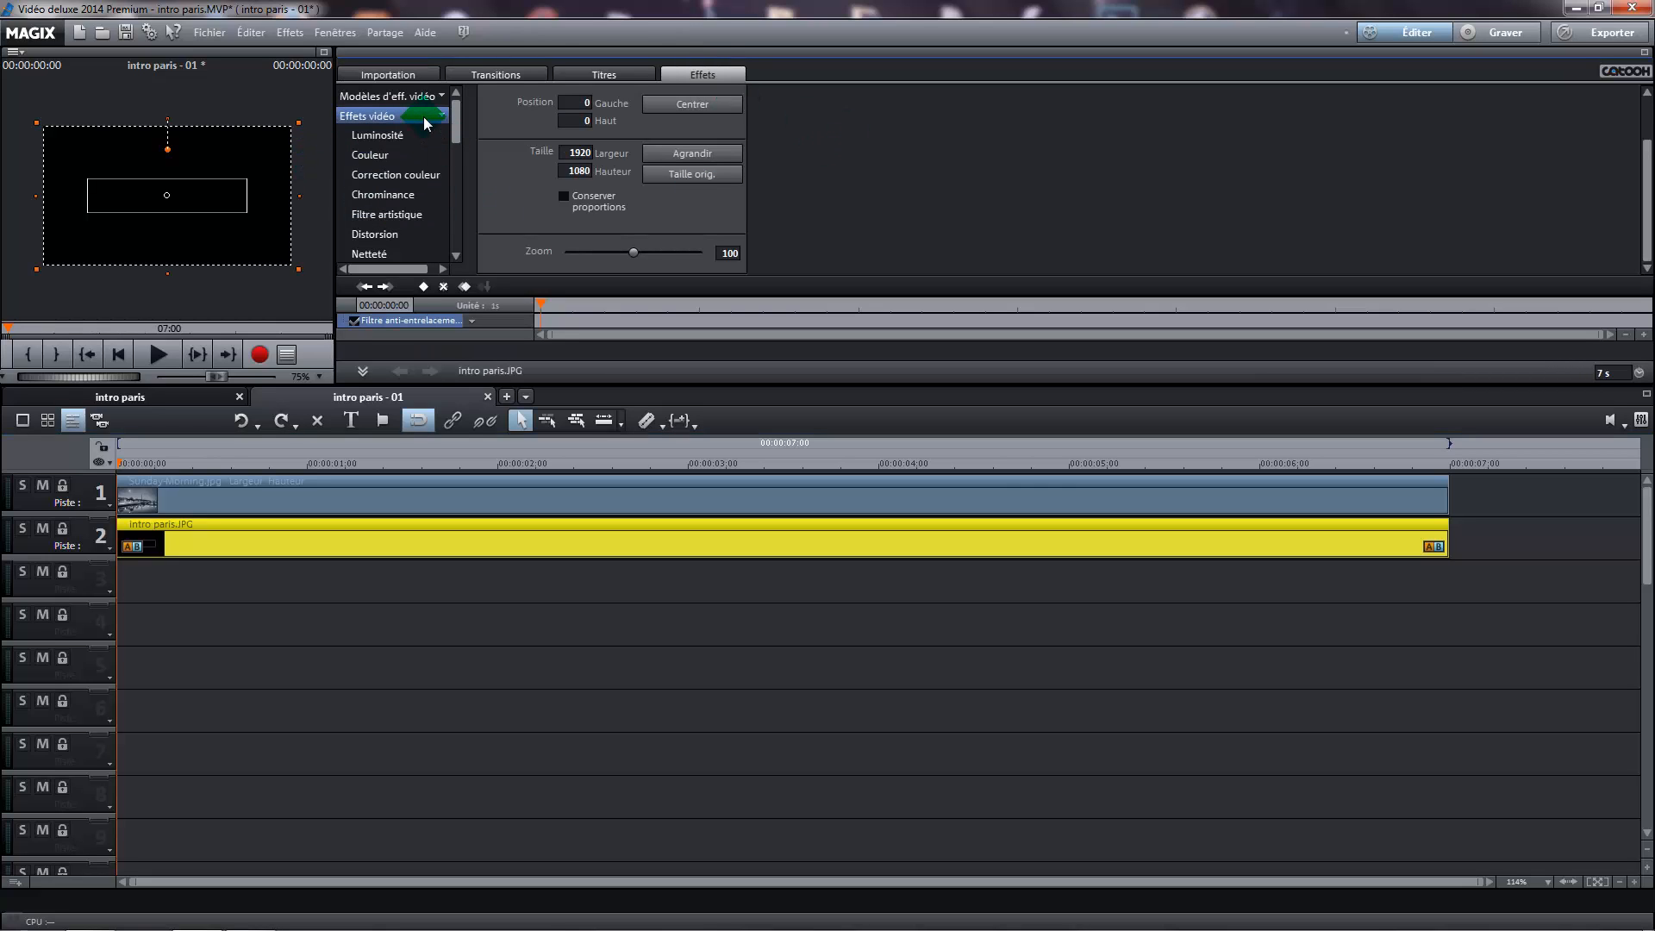
click(422, 195)
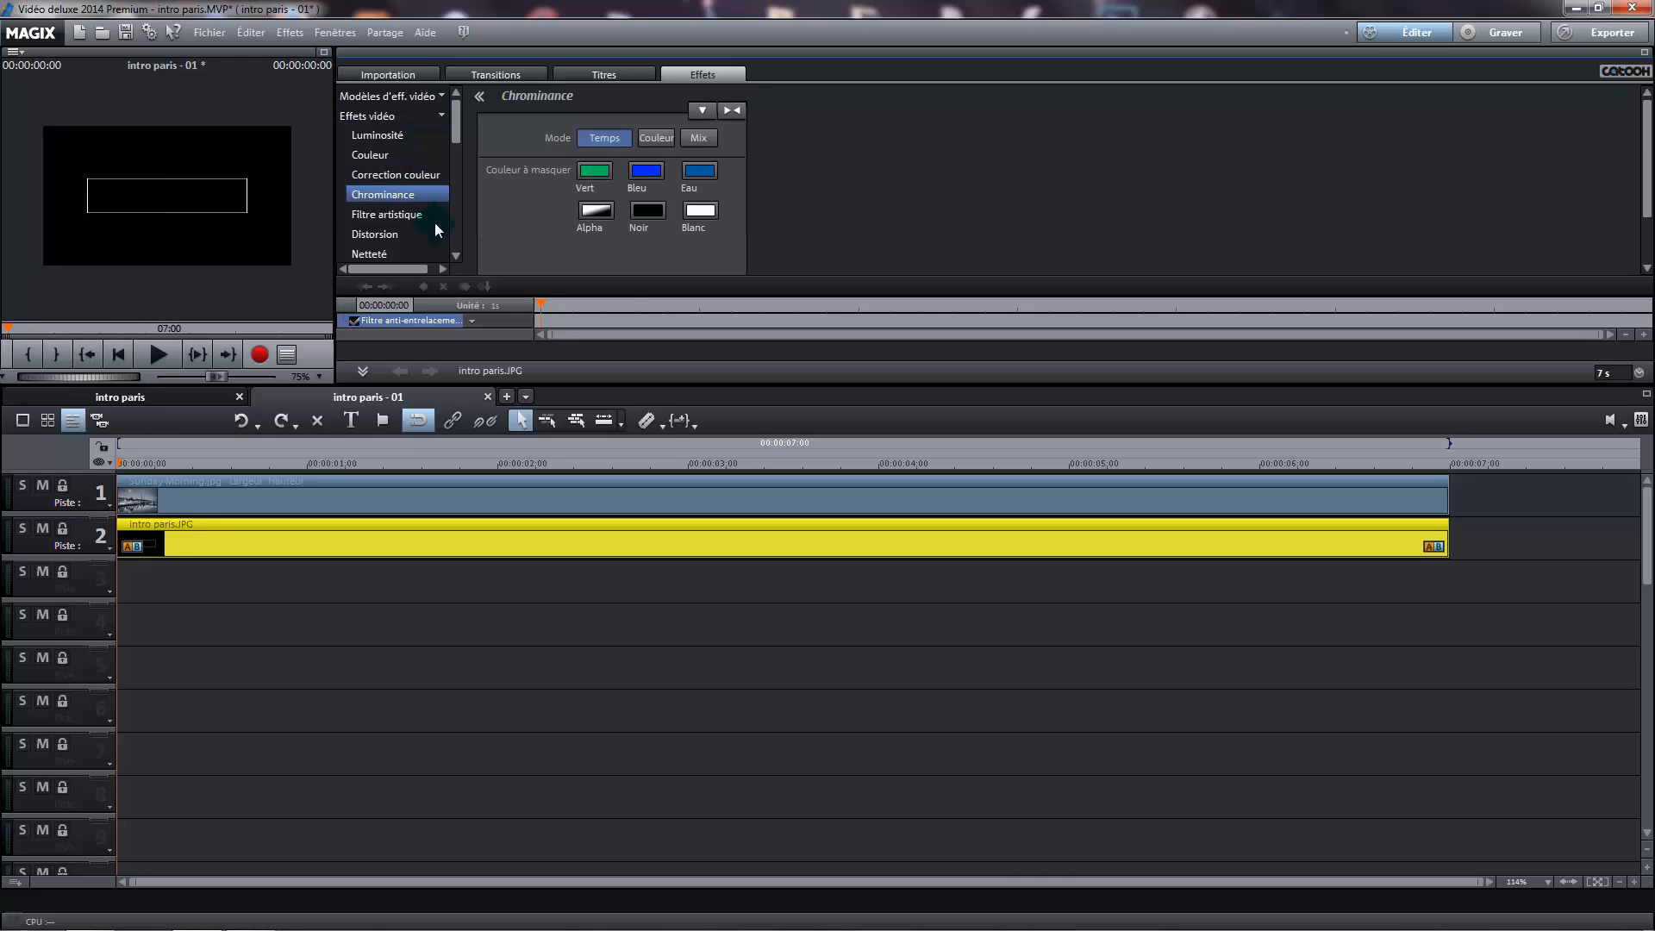
click(653, 216)
click(652, 215)
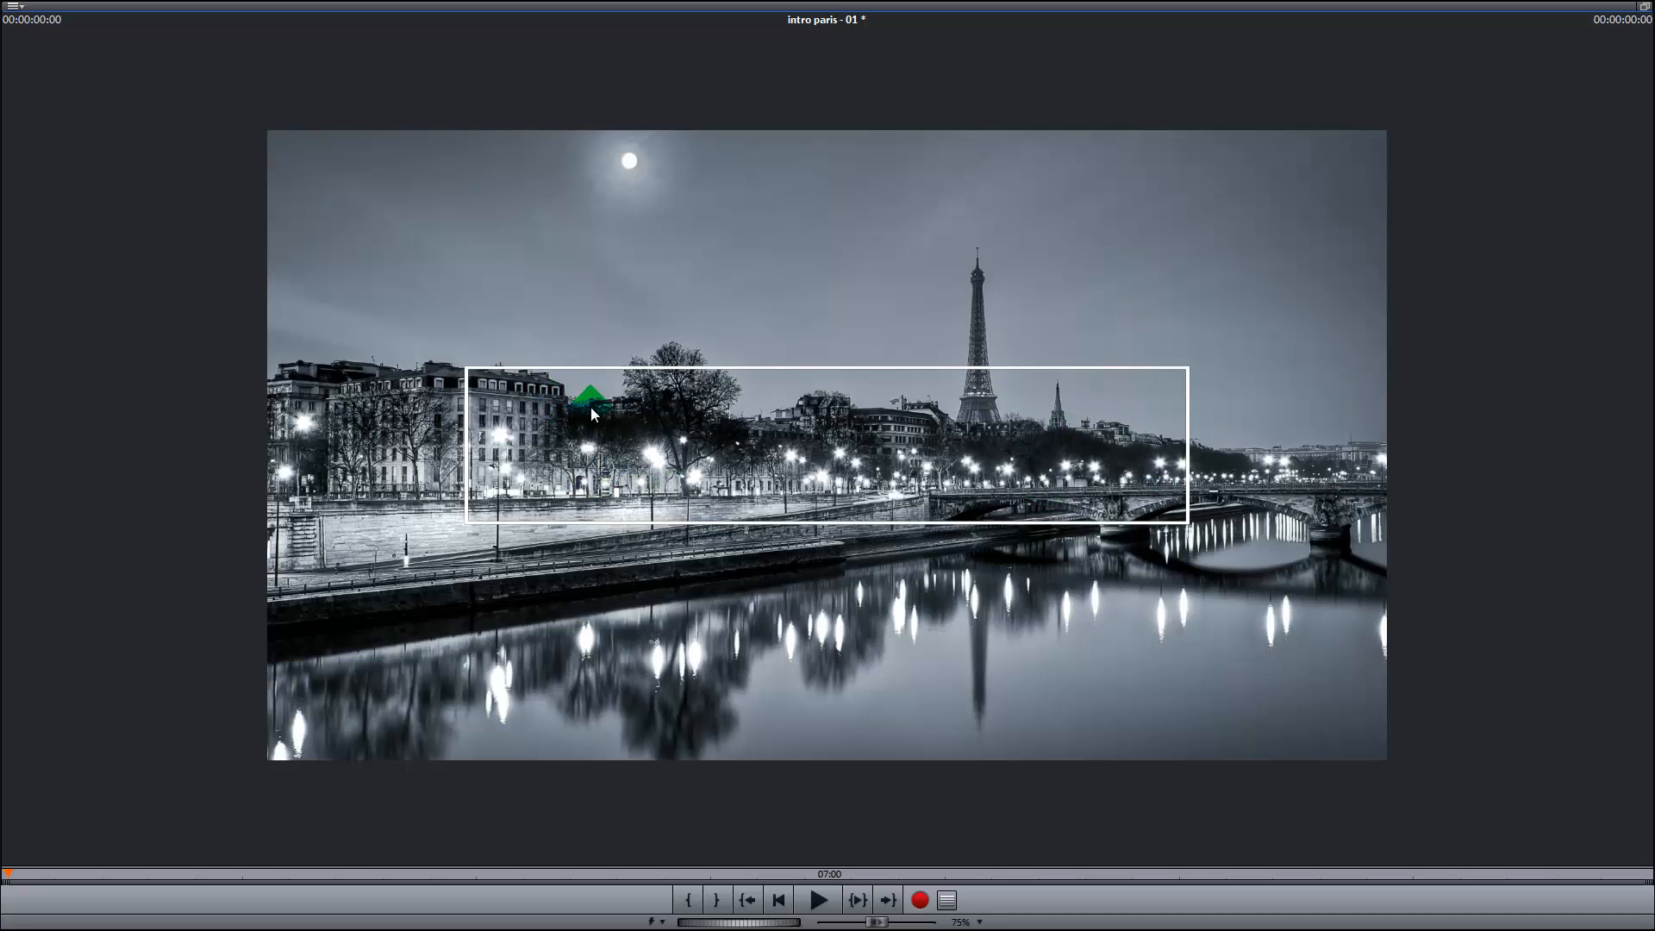
click(1646, 10)
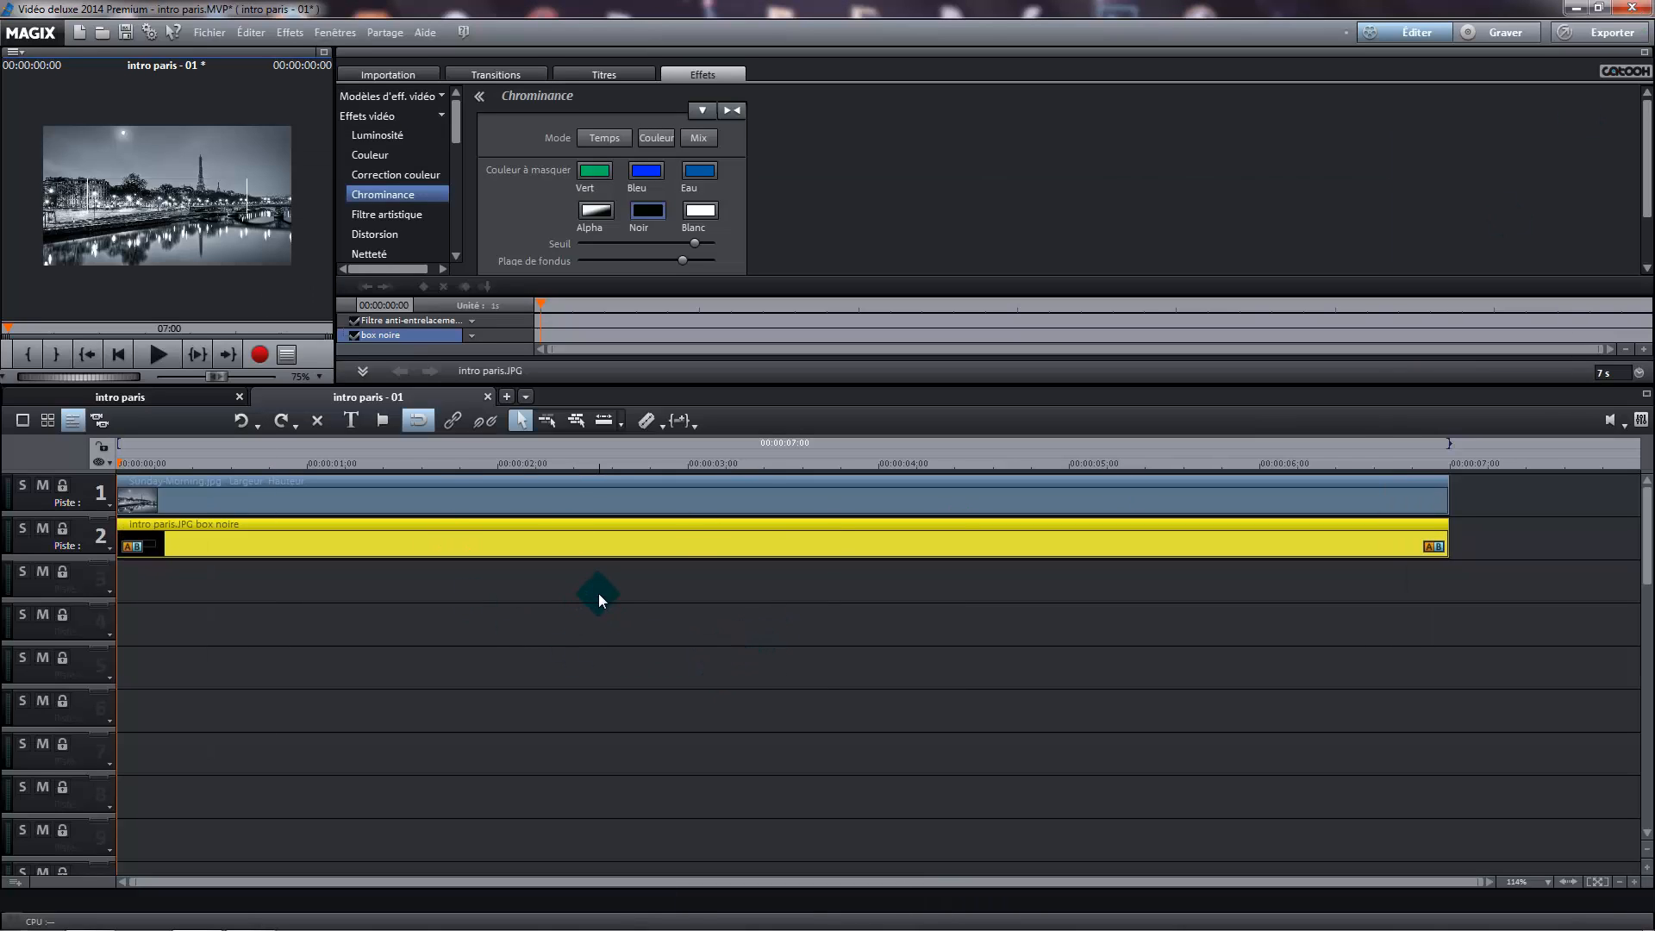
Add a white Arial Black title at the start of track 3 and extend it to 7 seconds, level with the image clips
click(603, 75)
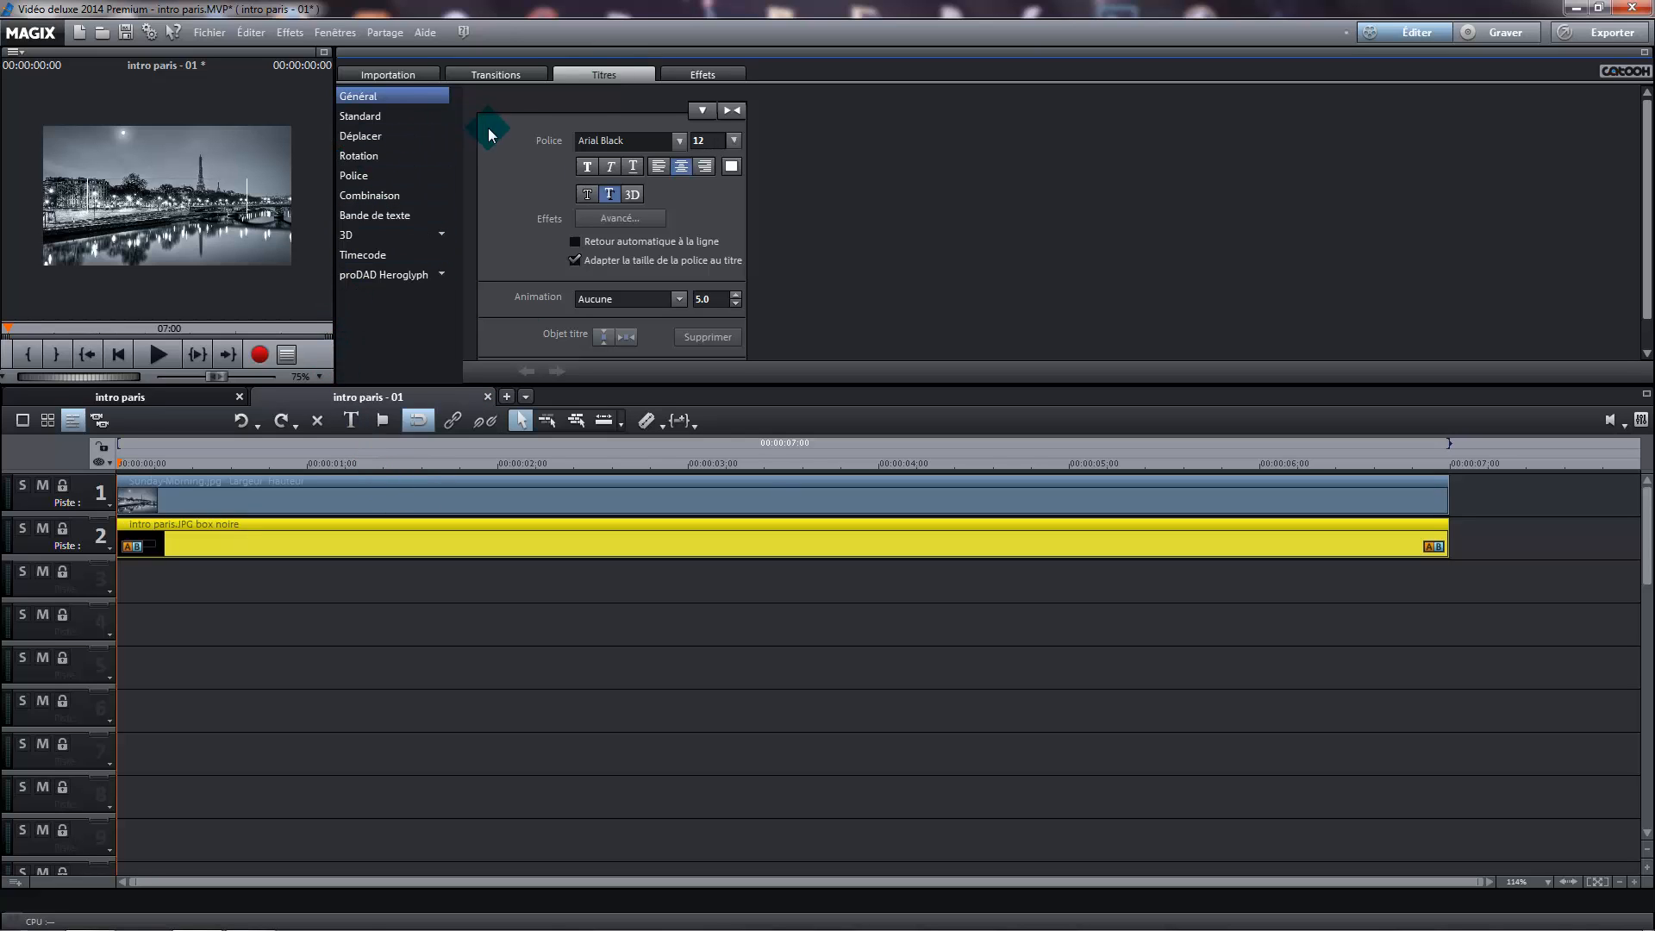
click(601, 142)
click(630, 145)
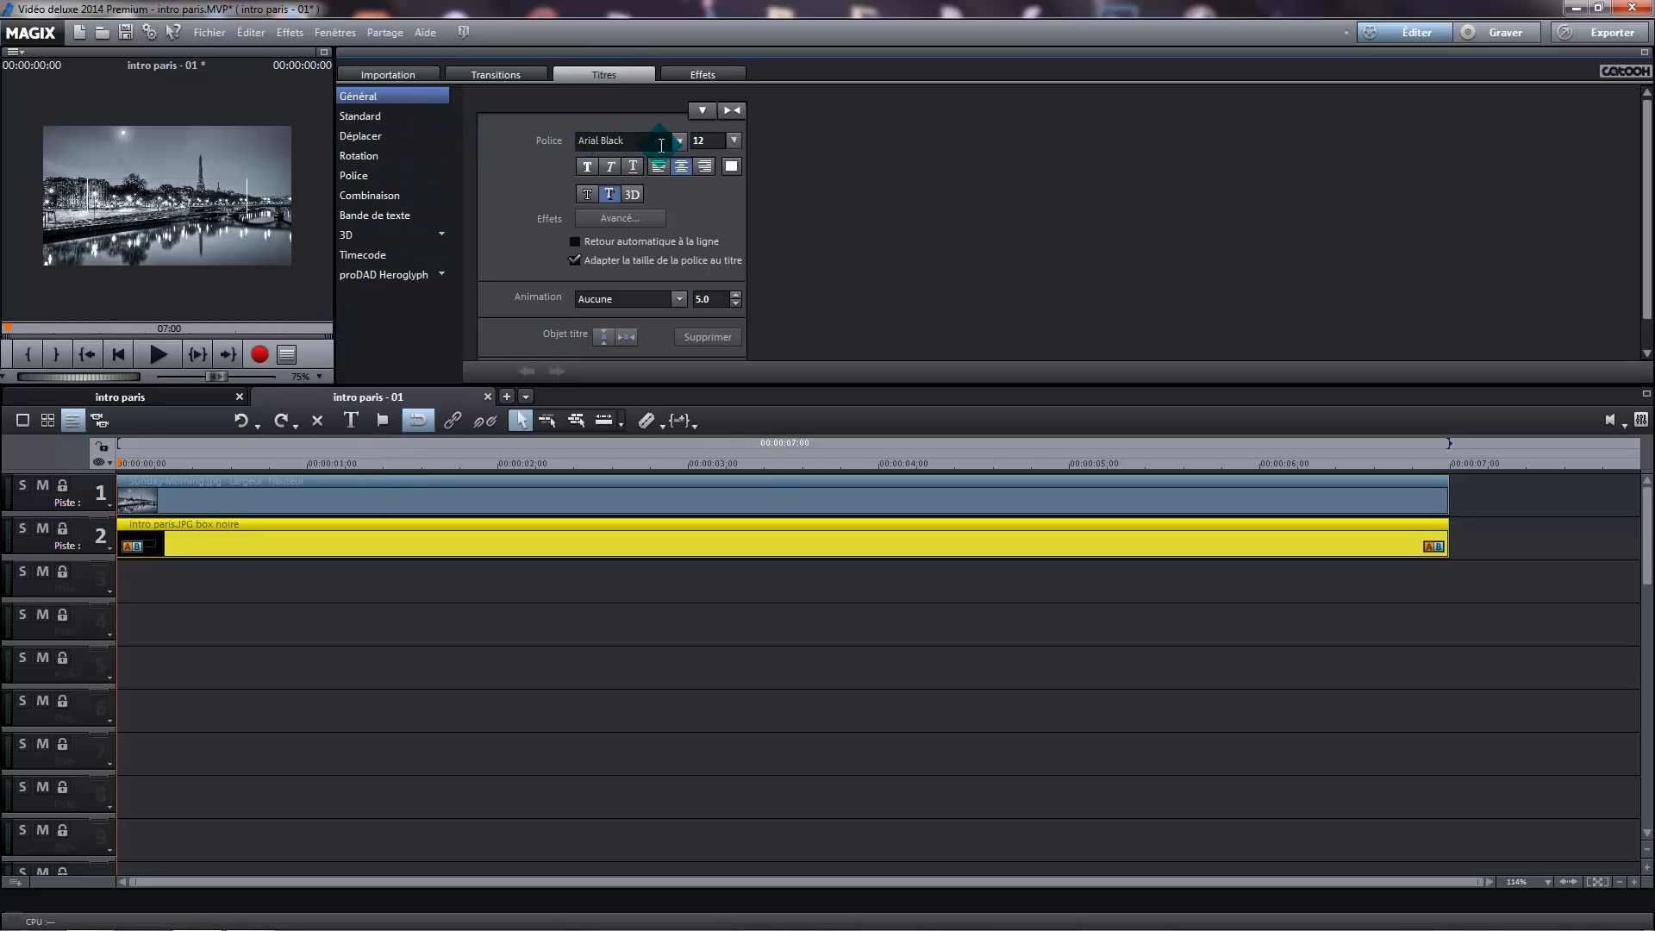
click(731, 168)
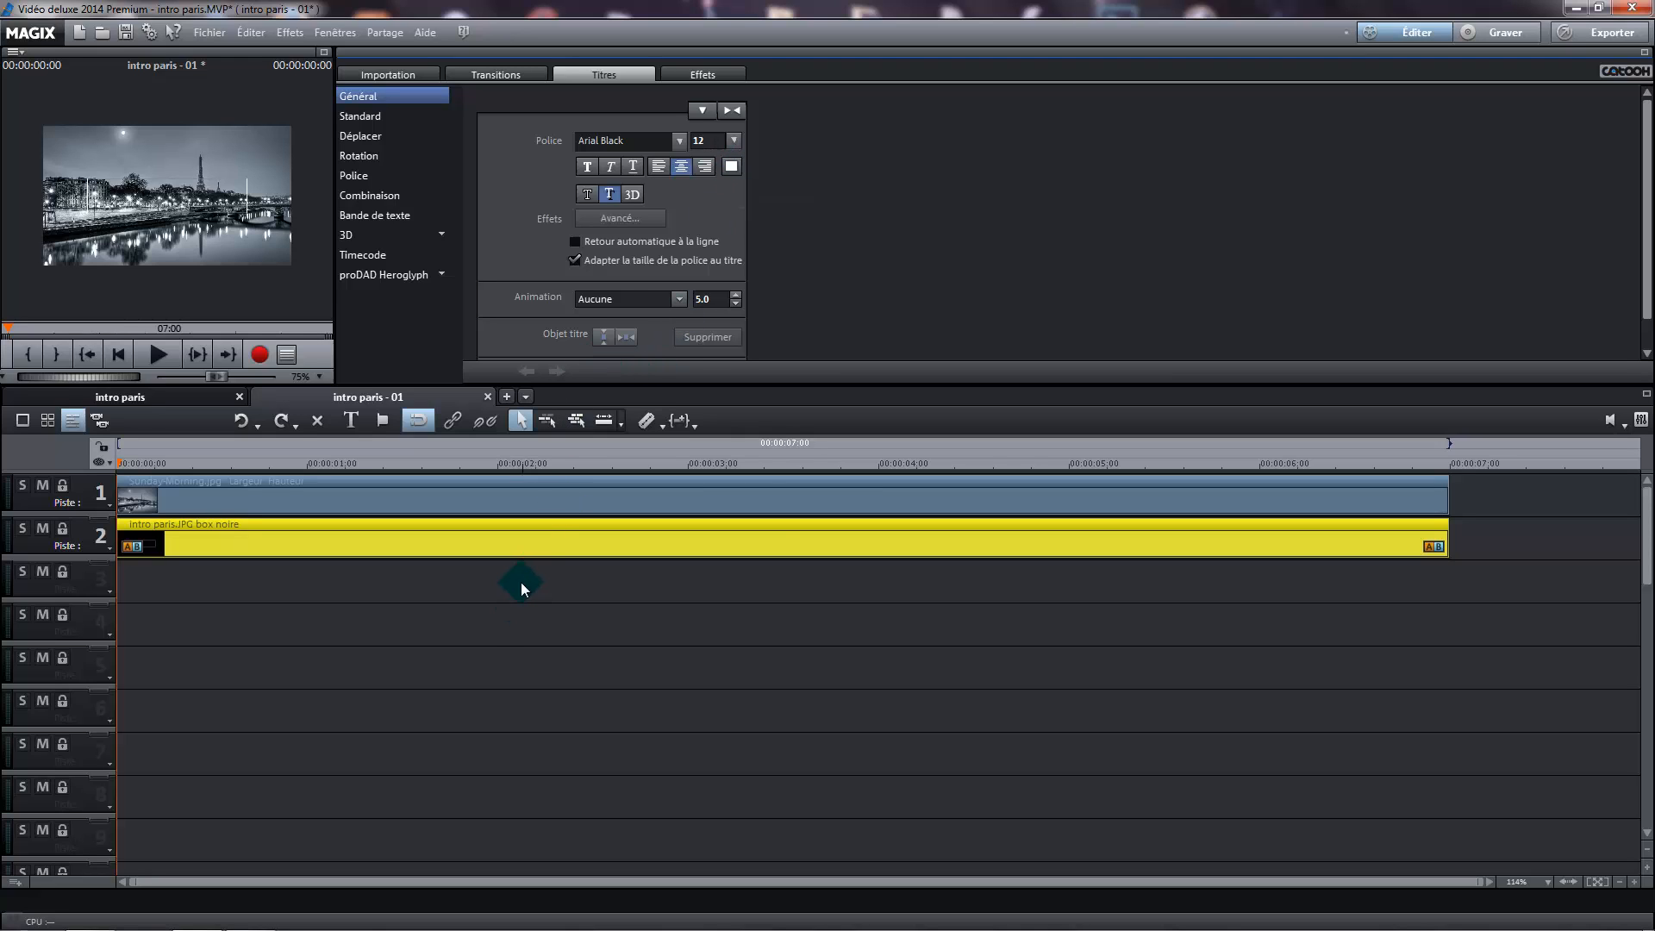
click(230, 259)
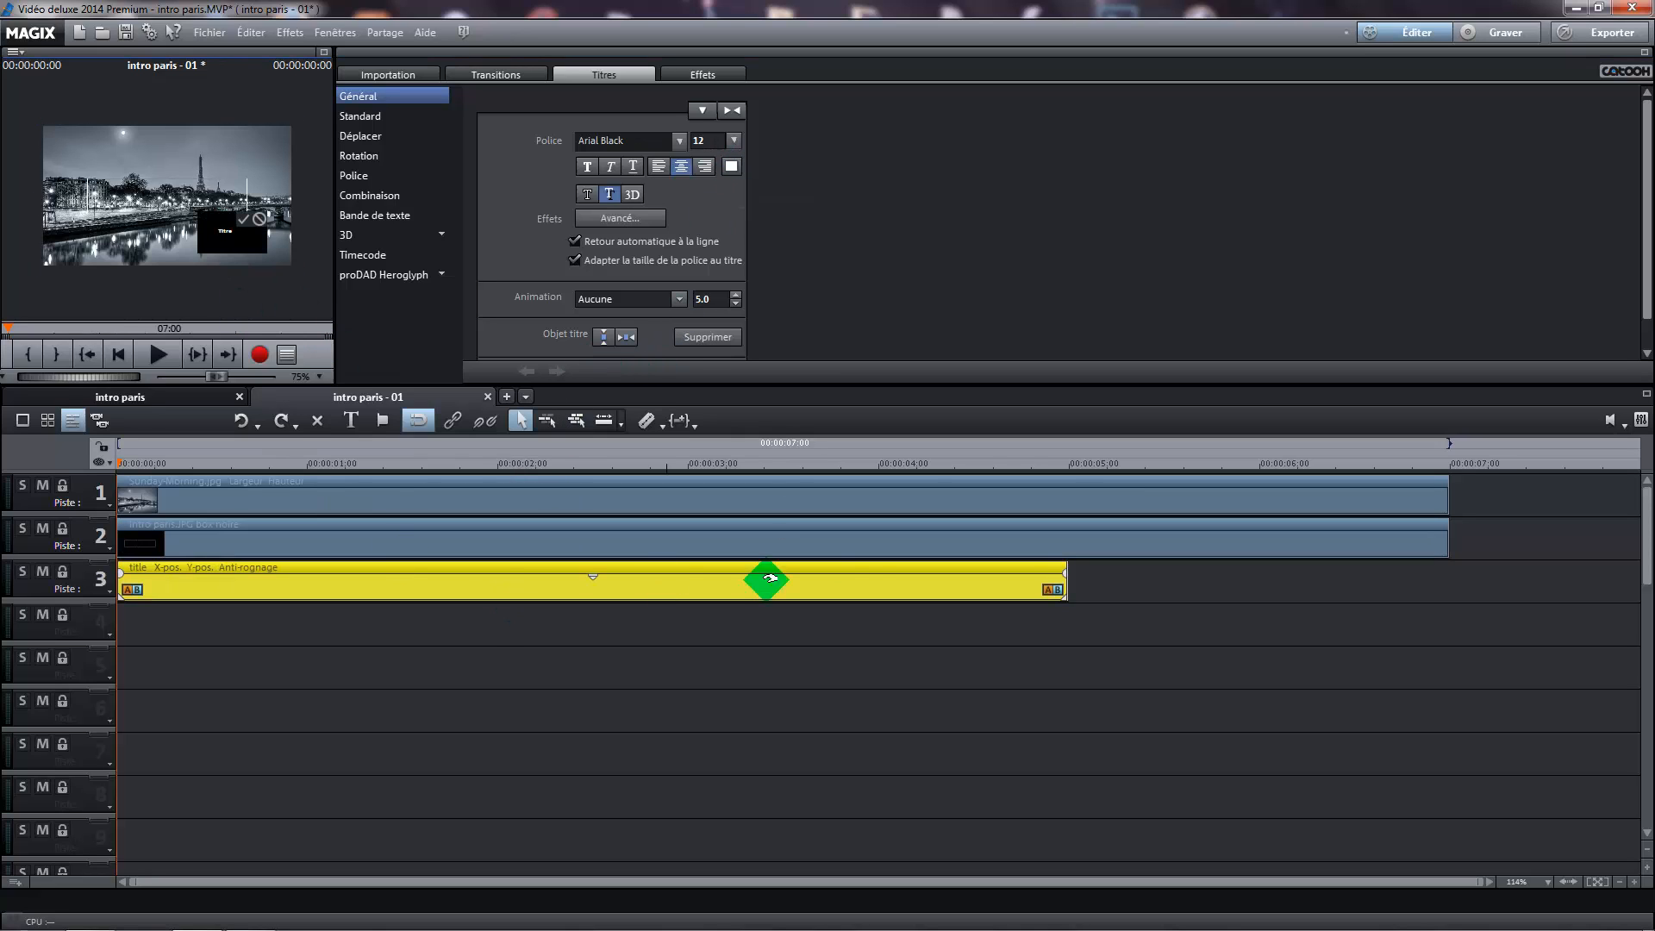
drag(1048, 567, 1448, 594)
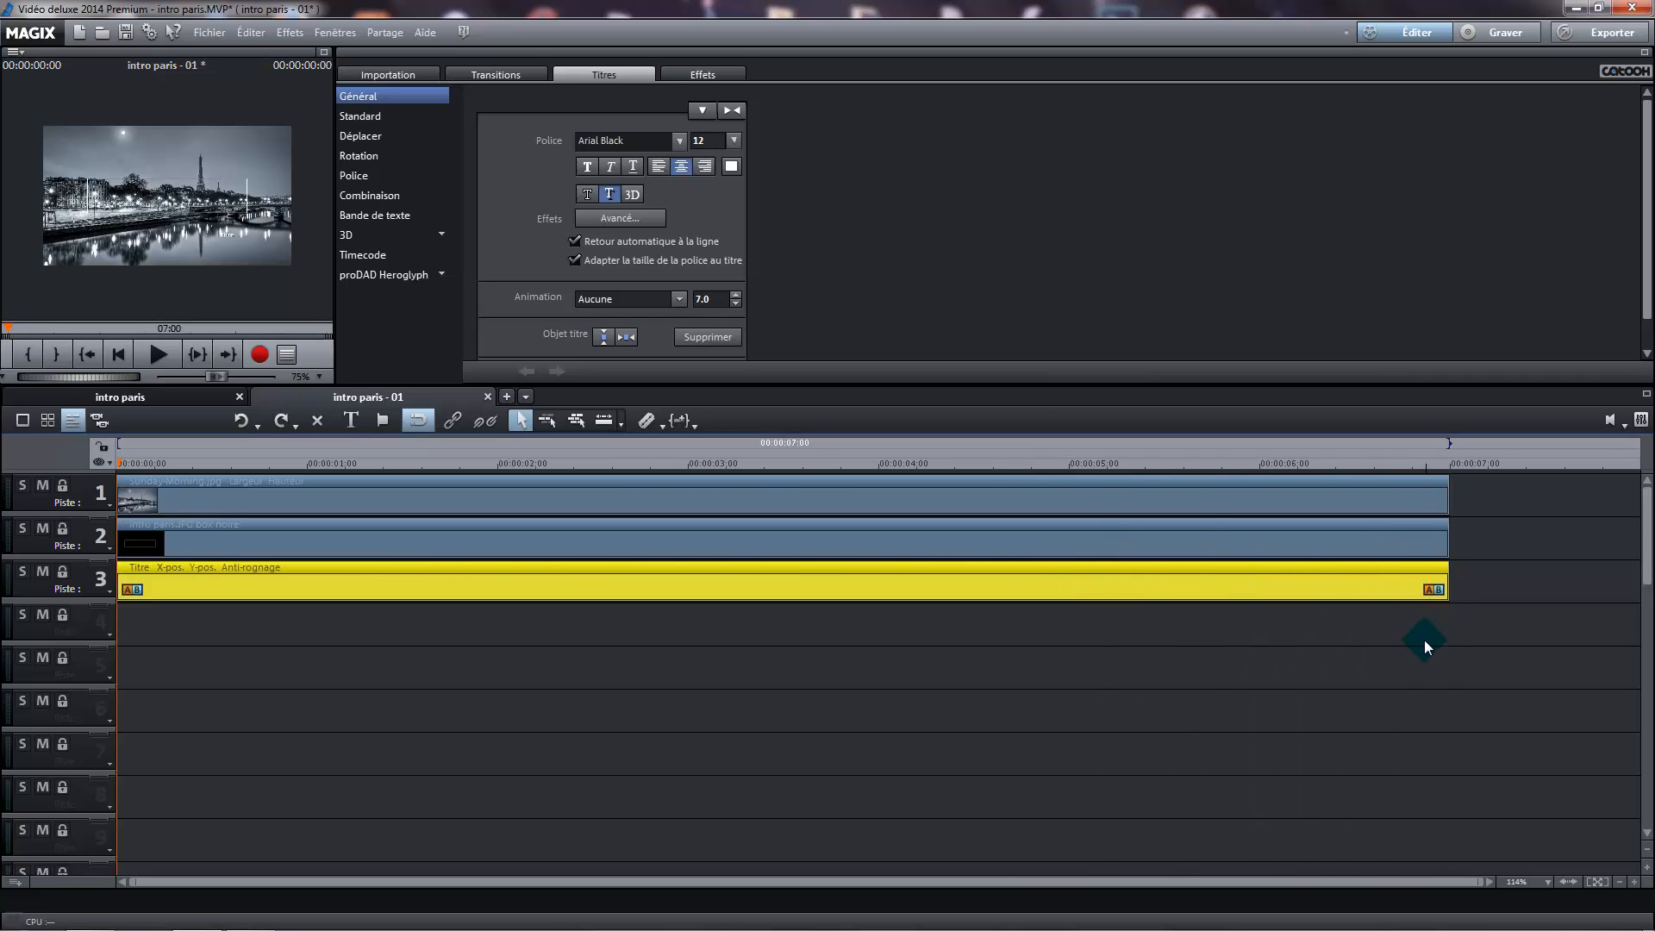
Extend the Paris photo, the intro paris.JPG frame and the title on track 3 to 12 seconds each
click(1618, 883)
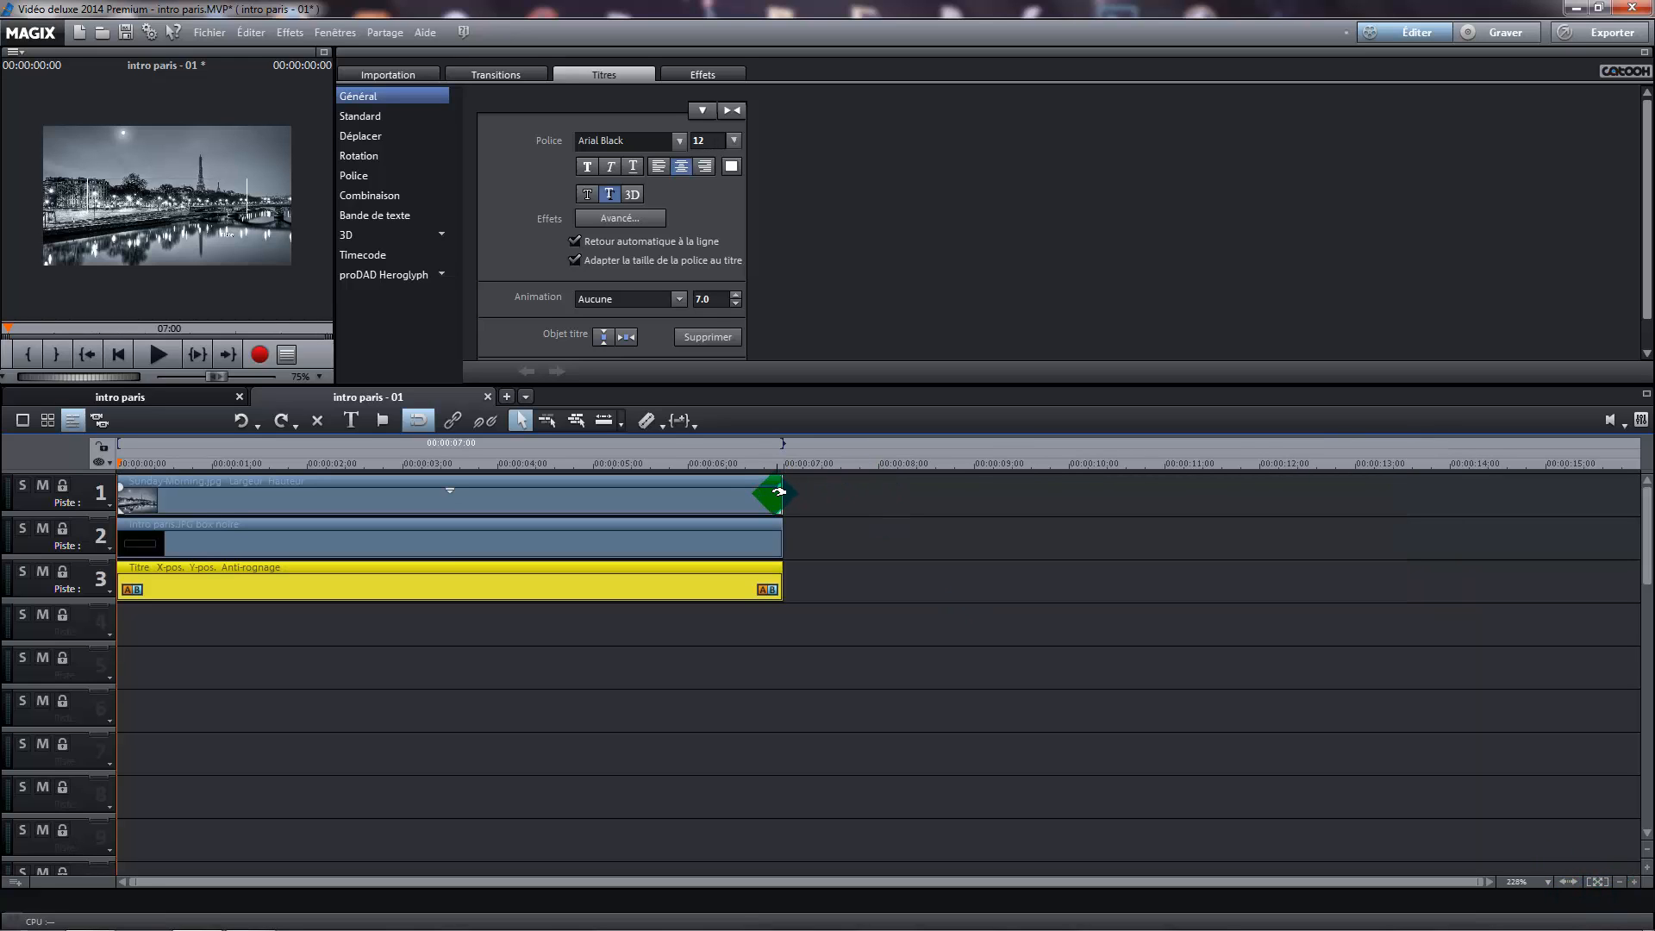
drag(779, 493, 1256, 519)
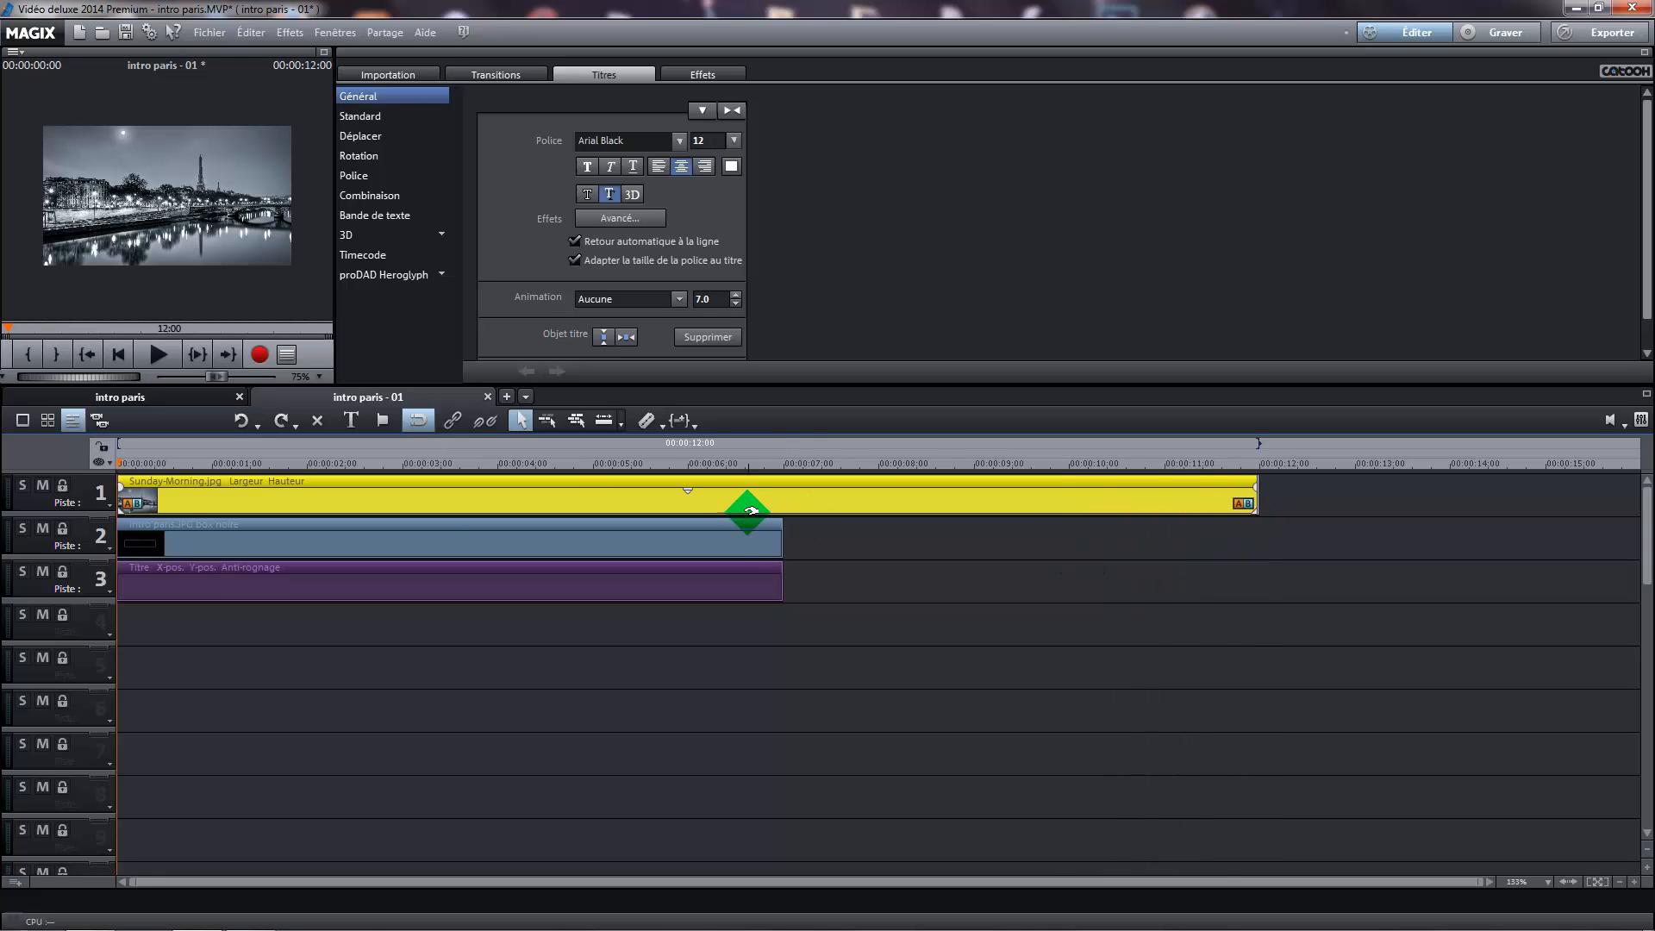
click(782, 544)
drag(813, 541, 1256, 543)
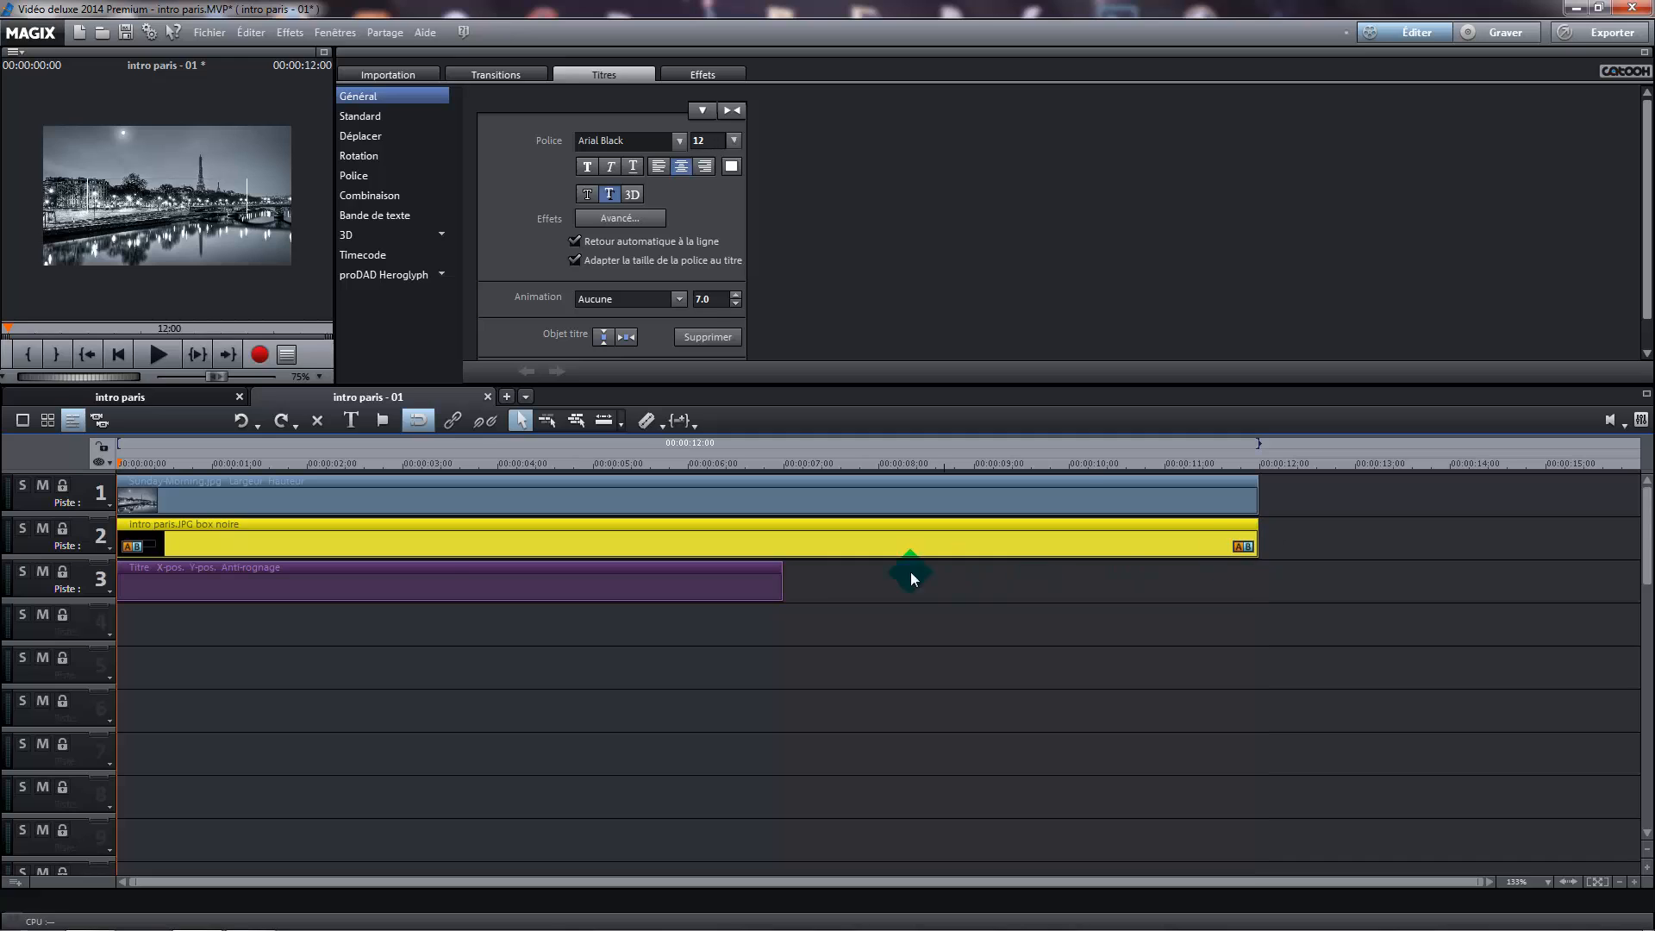
drag(780, 586, 1256, 588)
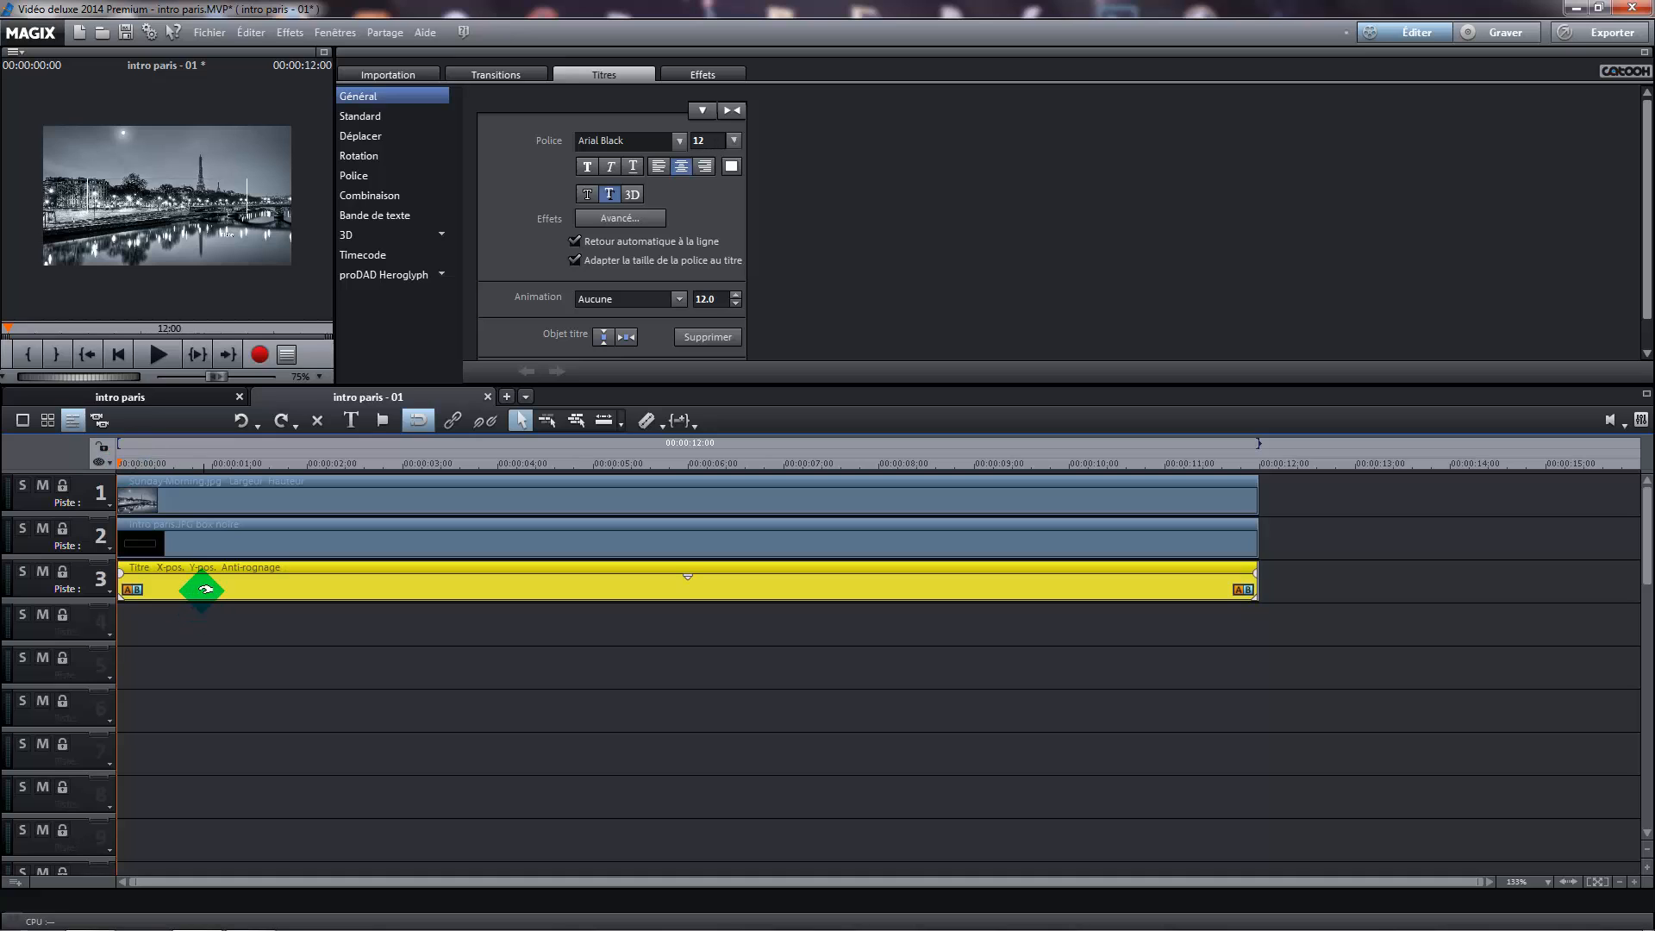
Create another title on track 4, inside the white frame, and replace its placeholder text with PARIS in the enlarged preview
mouse_move(174, 263)
mouse_down()
mouse_move(205, 537)
mouse_move(152, 202)
mouse_up()
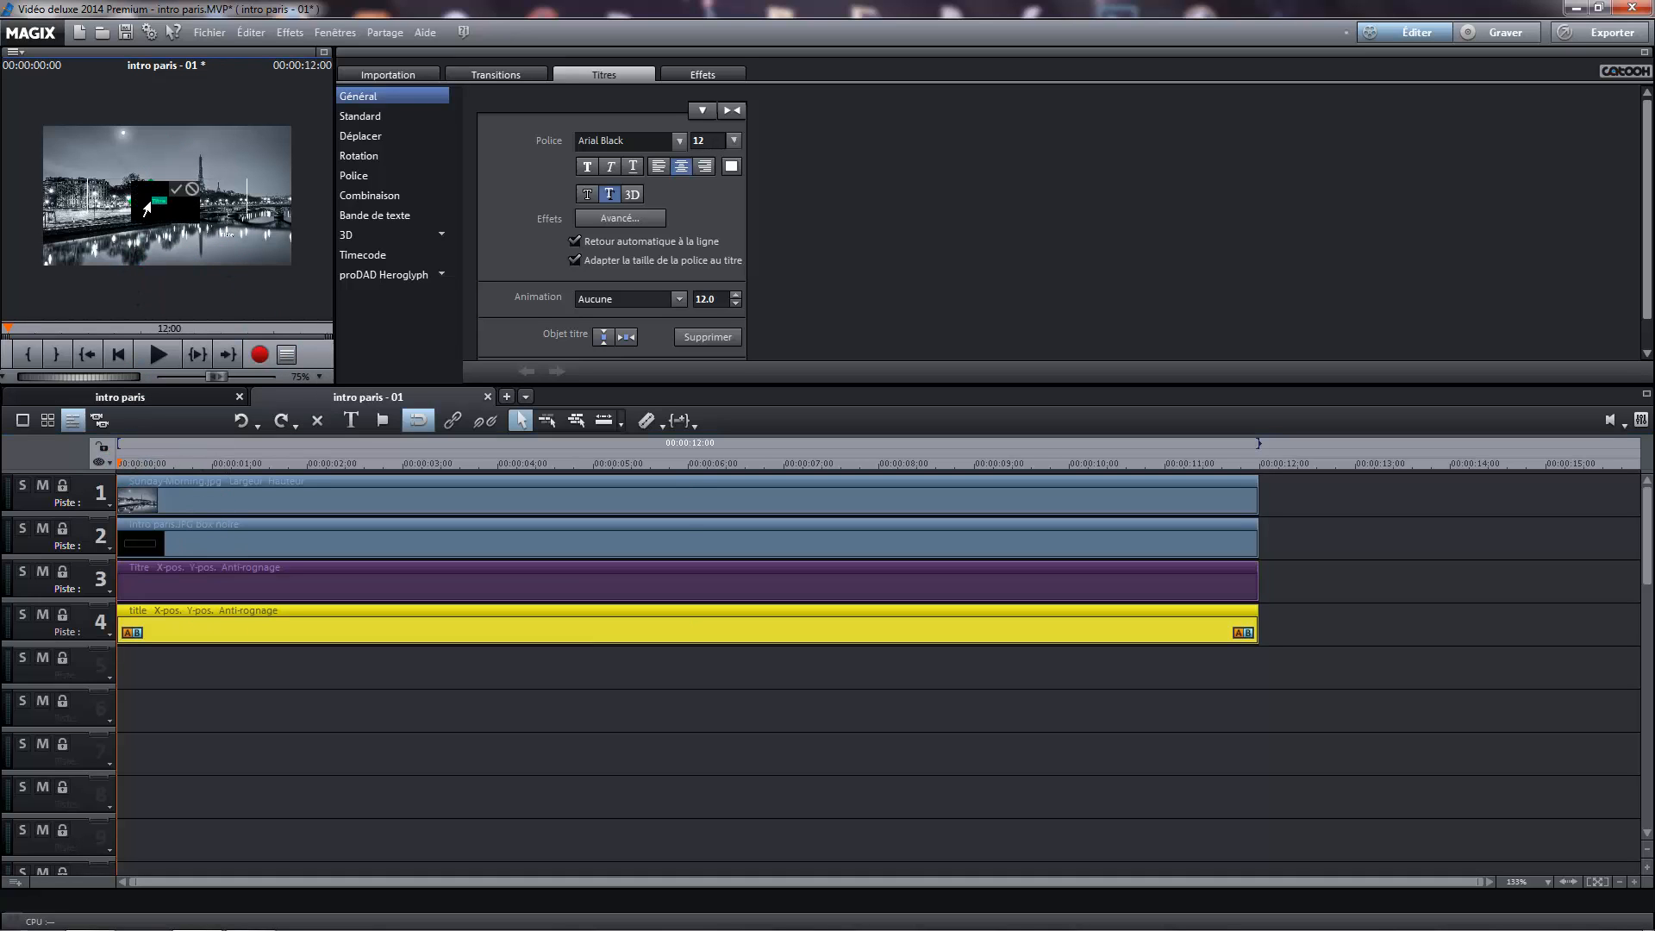
click(324, 52)
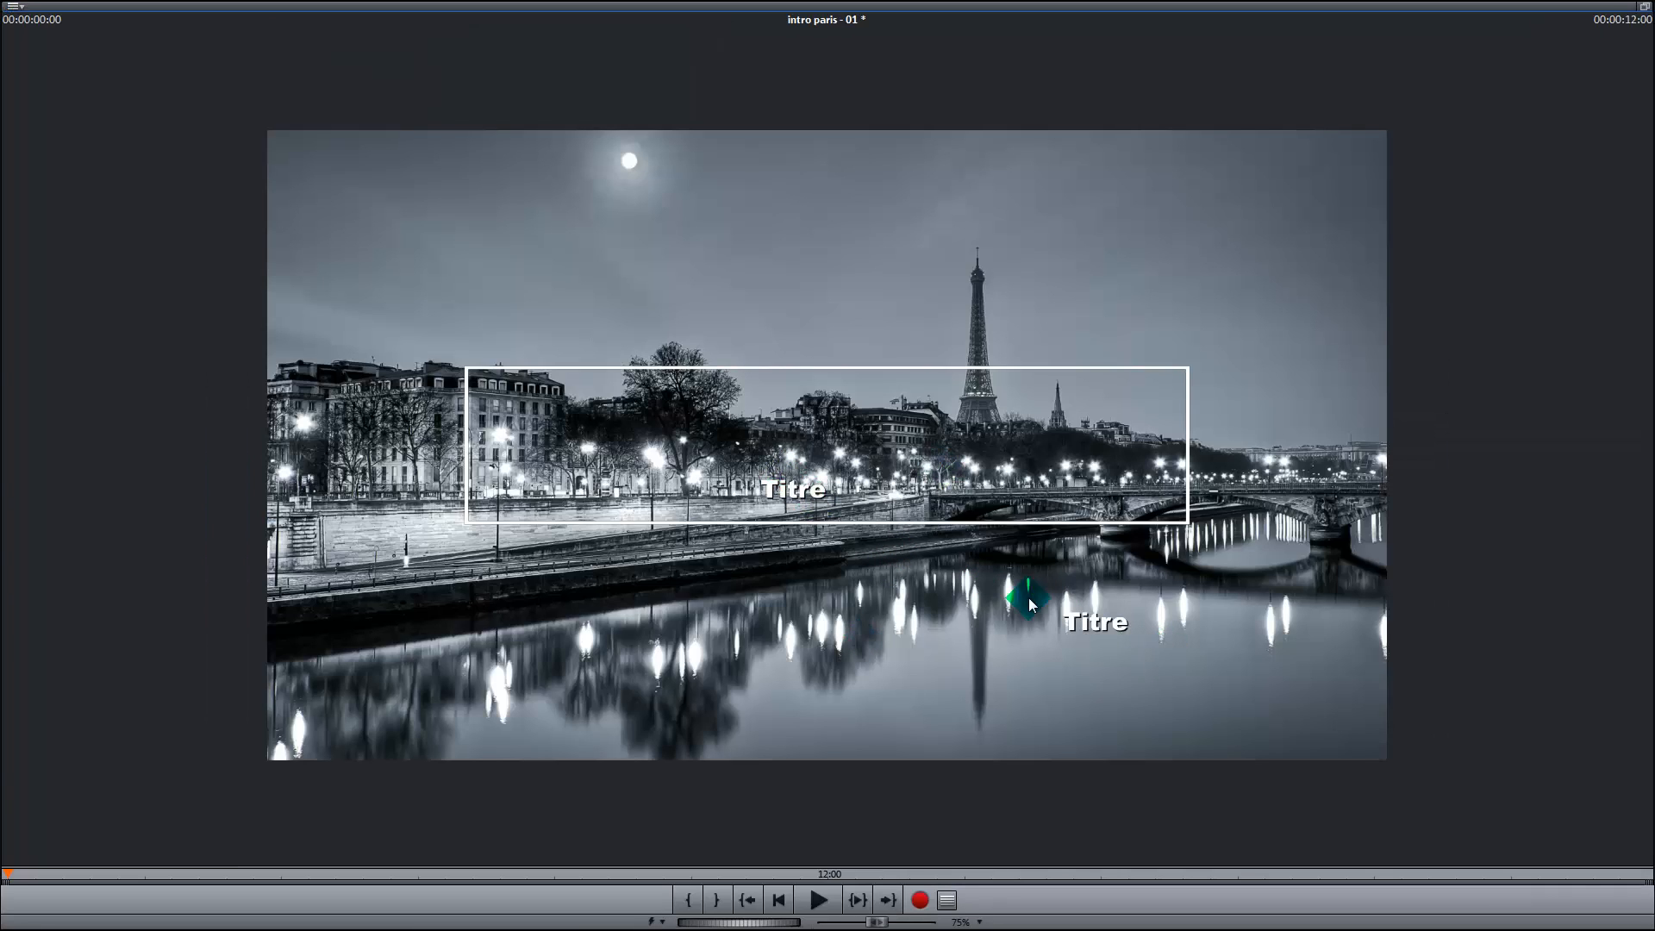
double_click(802, 488)
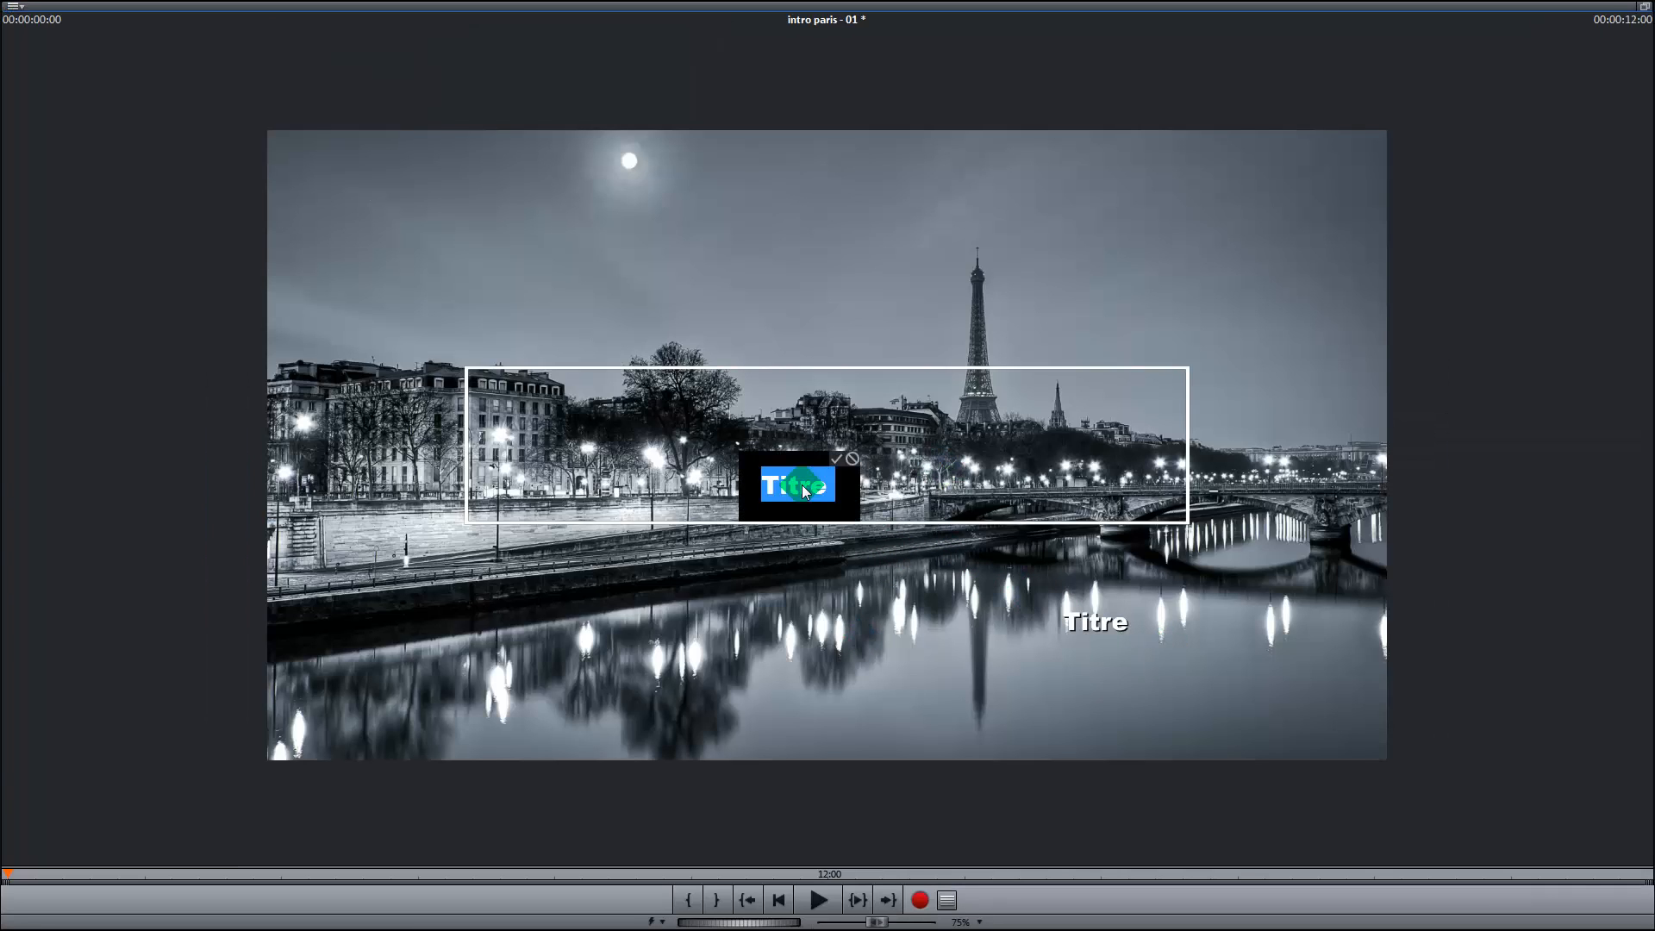
key(Delete)
text(PA)
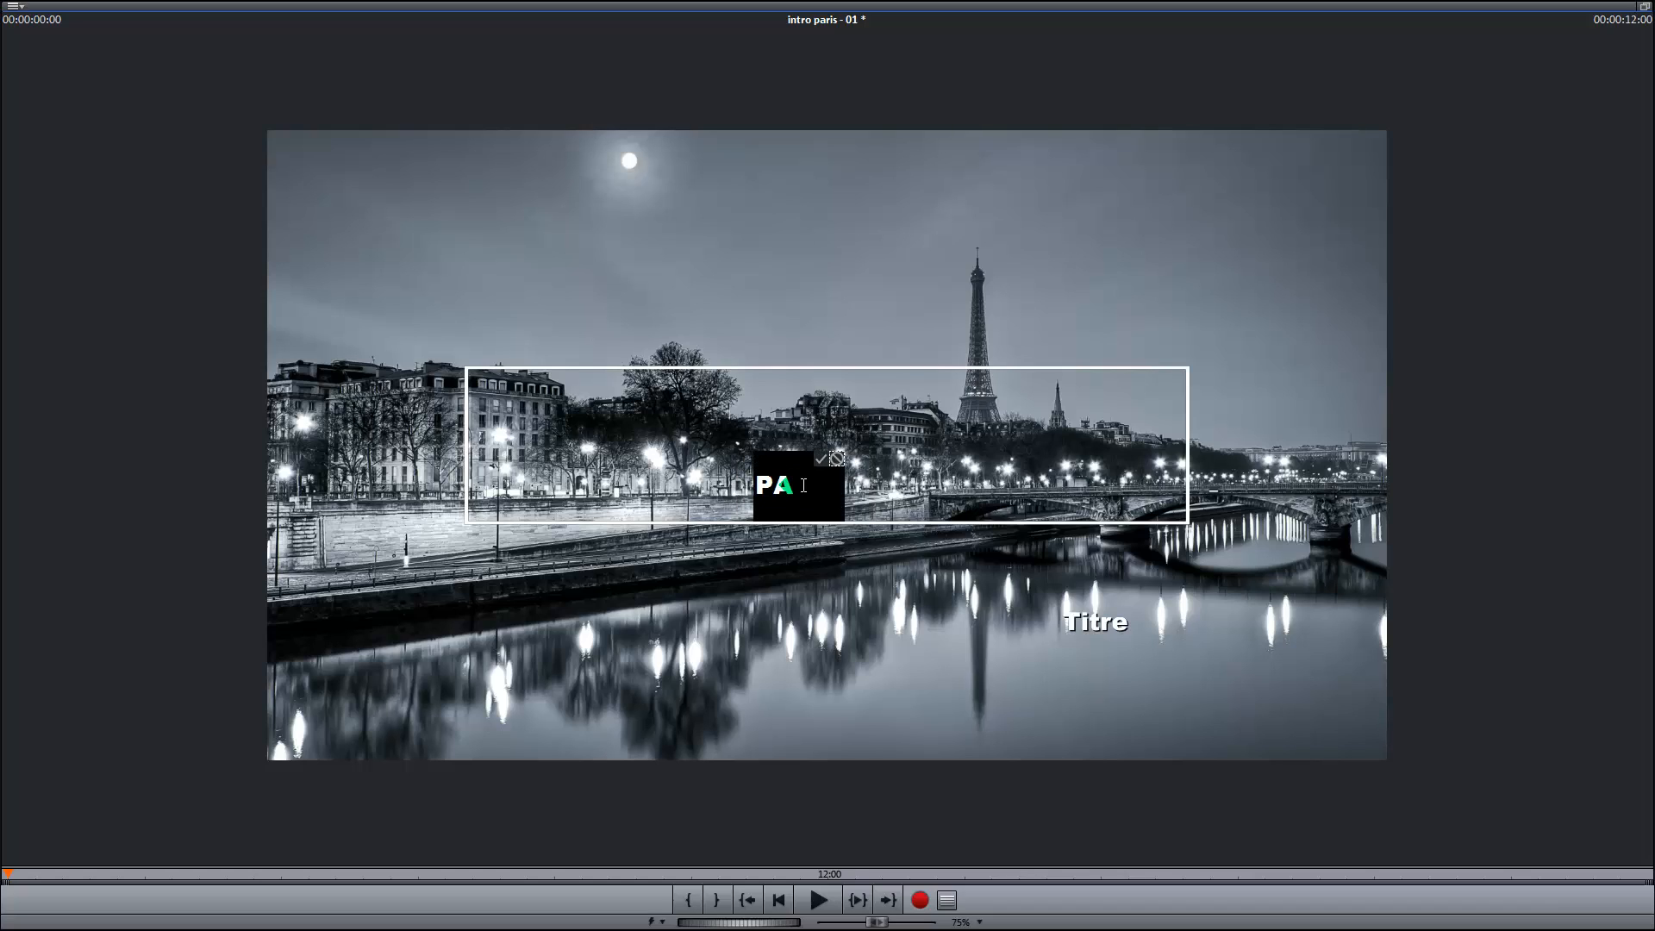
text(RIS)
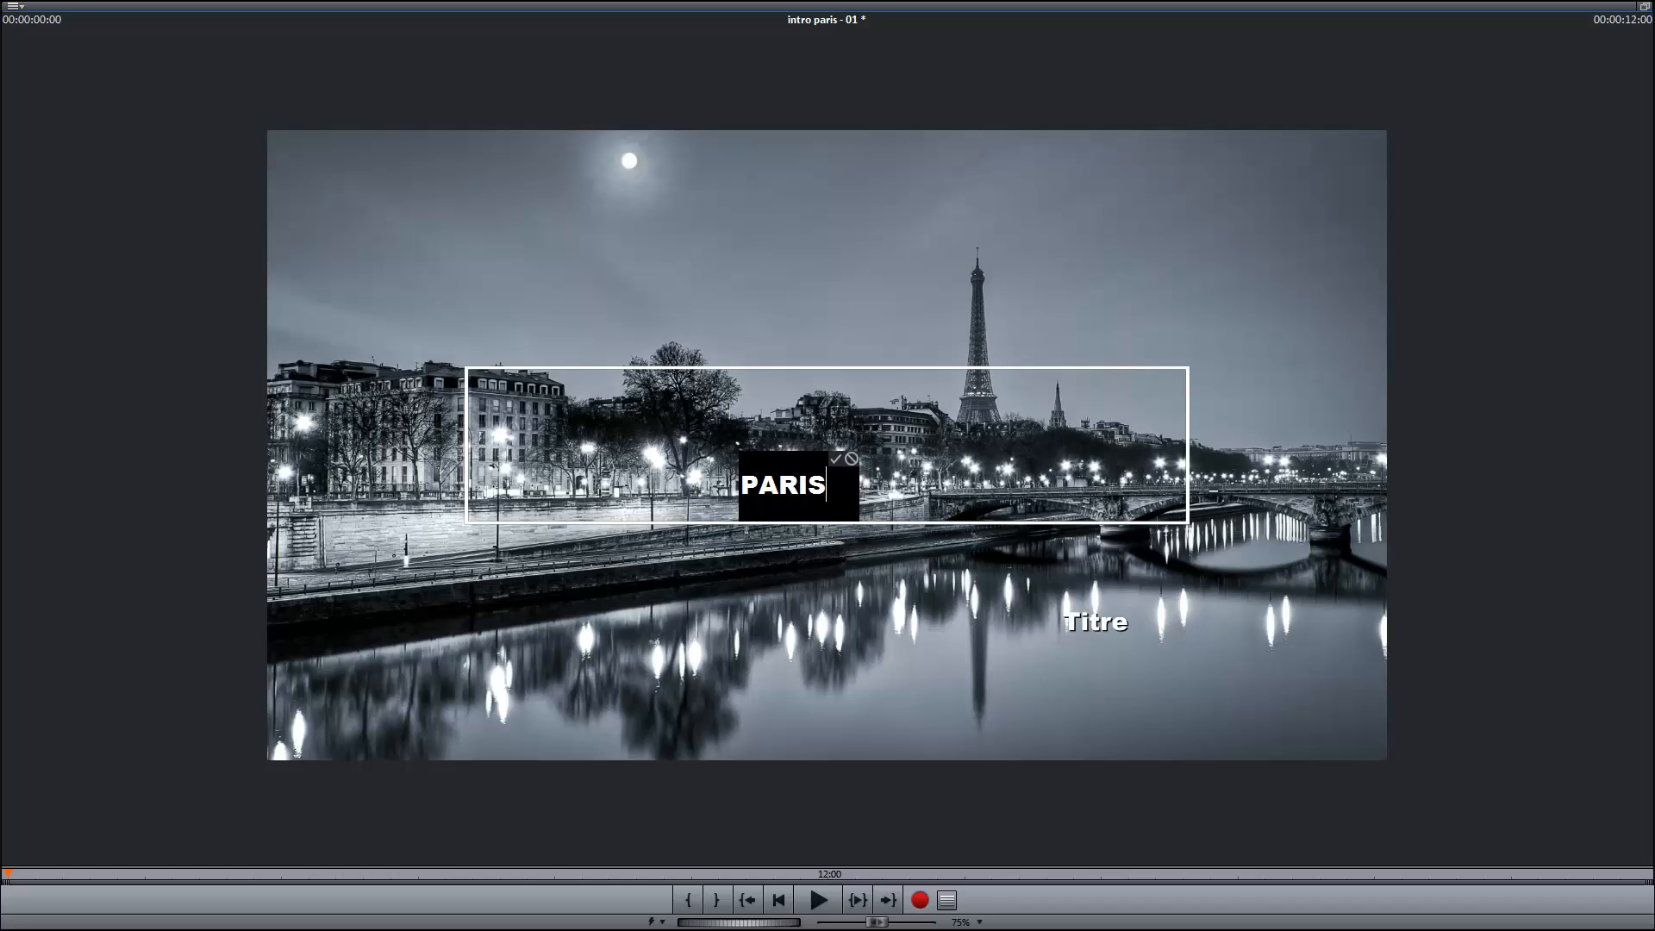
click(840, 459)
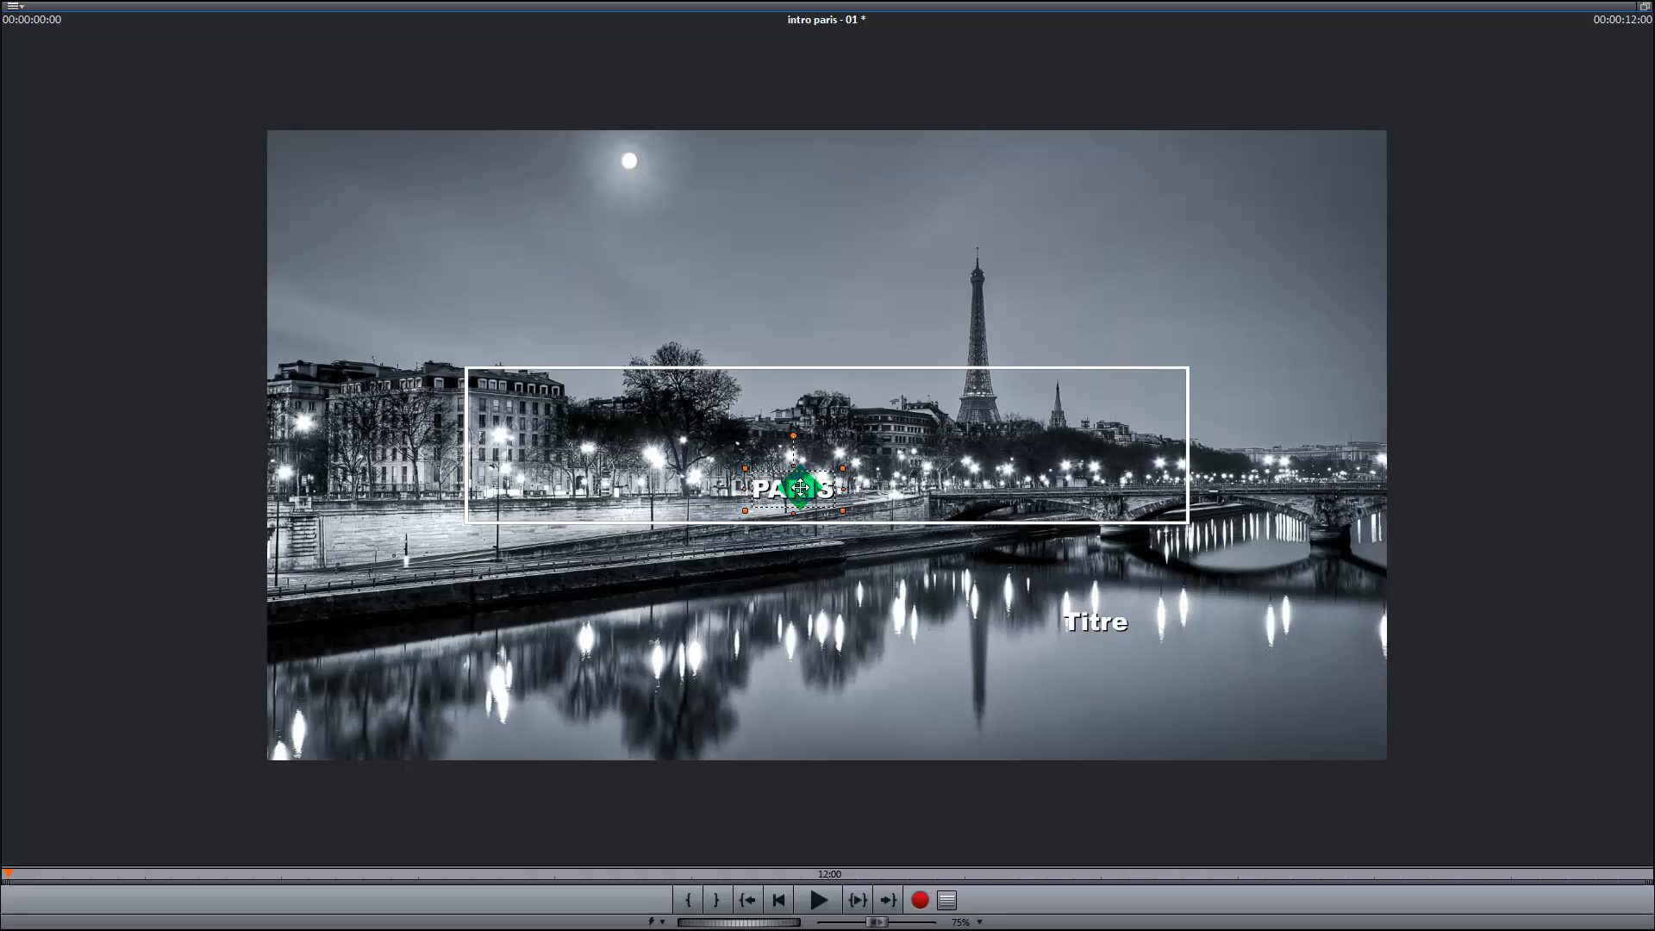
Enlarge the PARIS title to font size 47 and position it in the middle of the white frame
drag(815, 480, 983, 383)
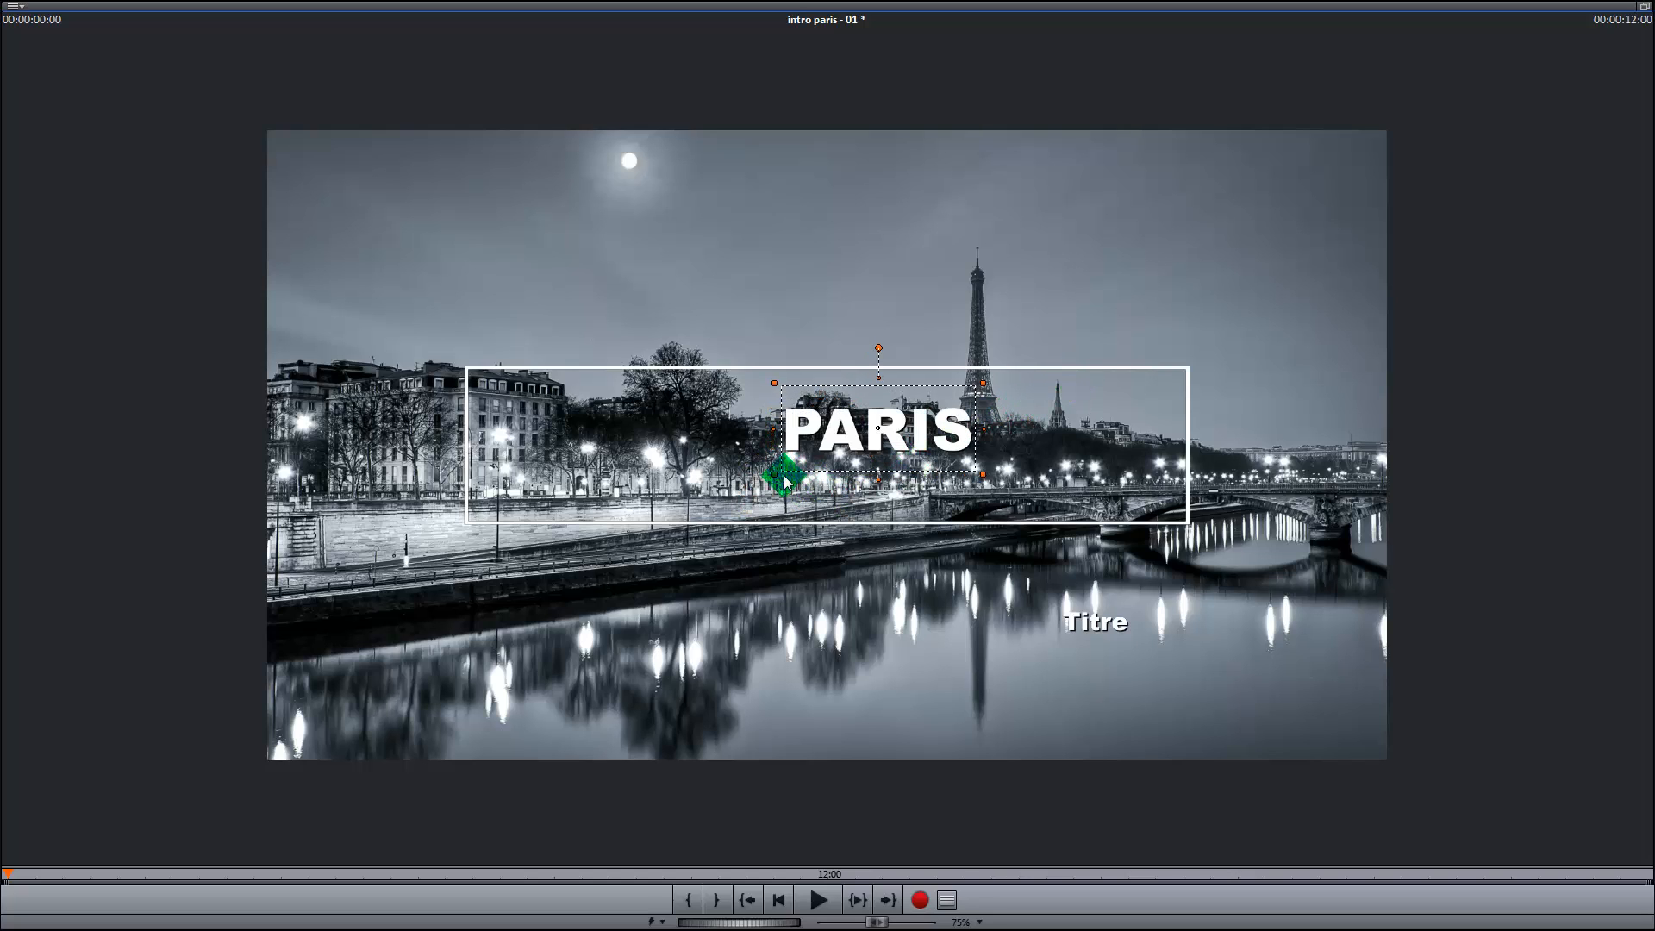
drag(771, 477, 689, 511)
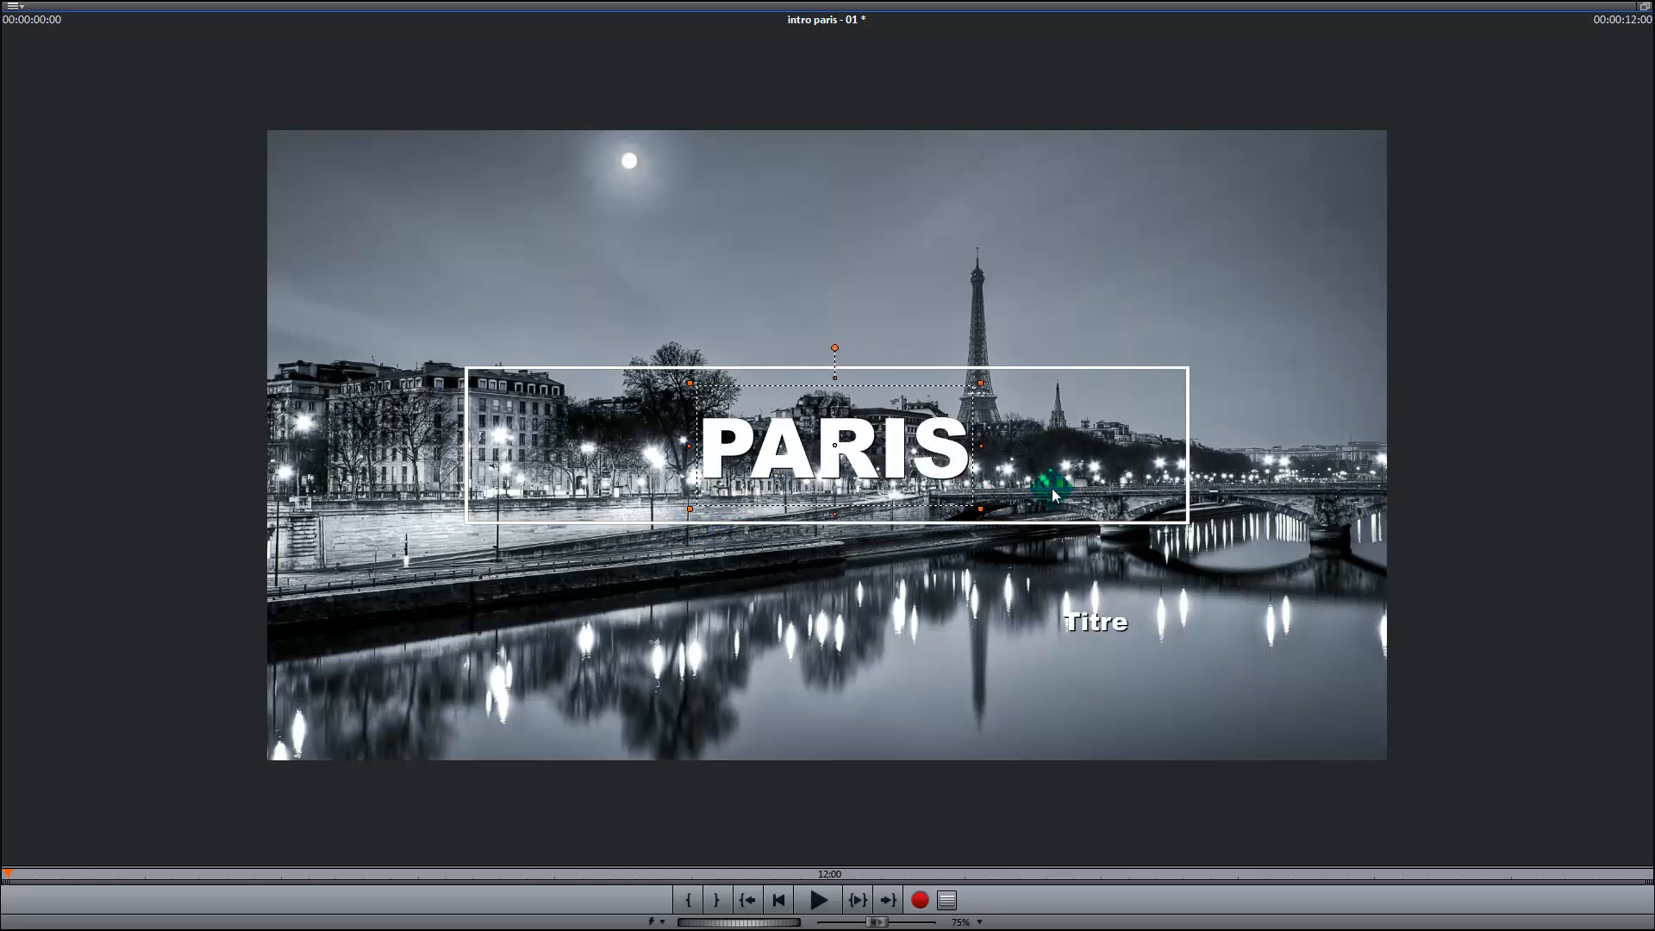
mouse_move(979, 511)
mouse_down()
mouse_move(1050, 521)
mouse_move(1005, 518)
mouse_up()
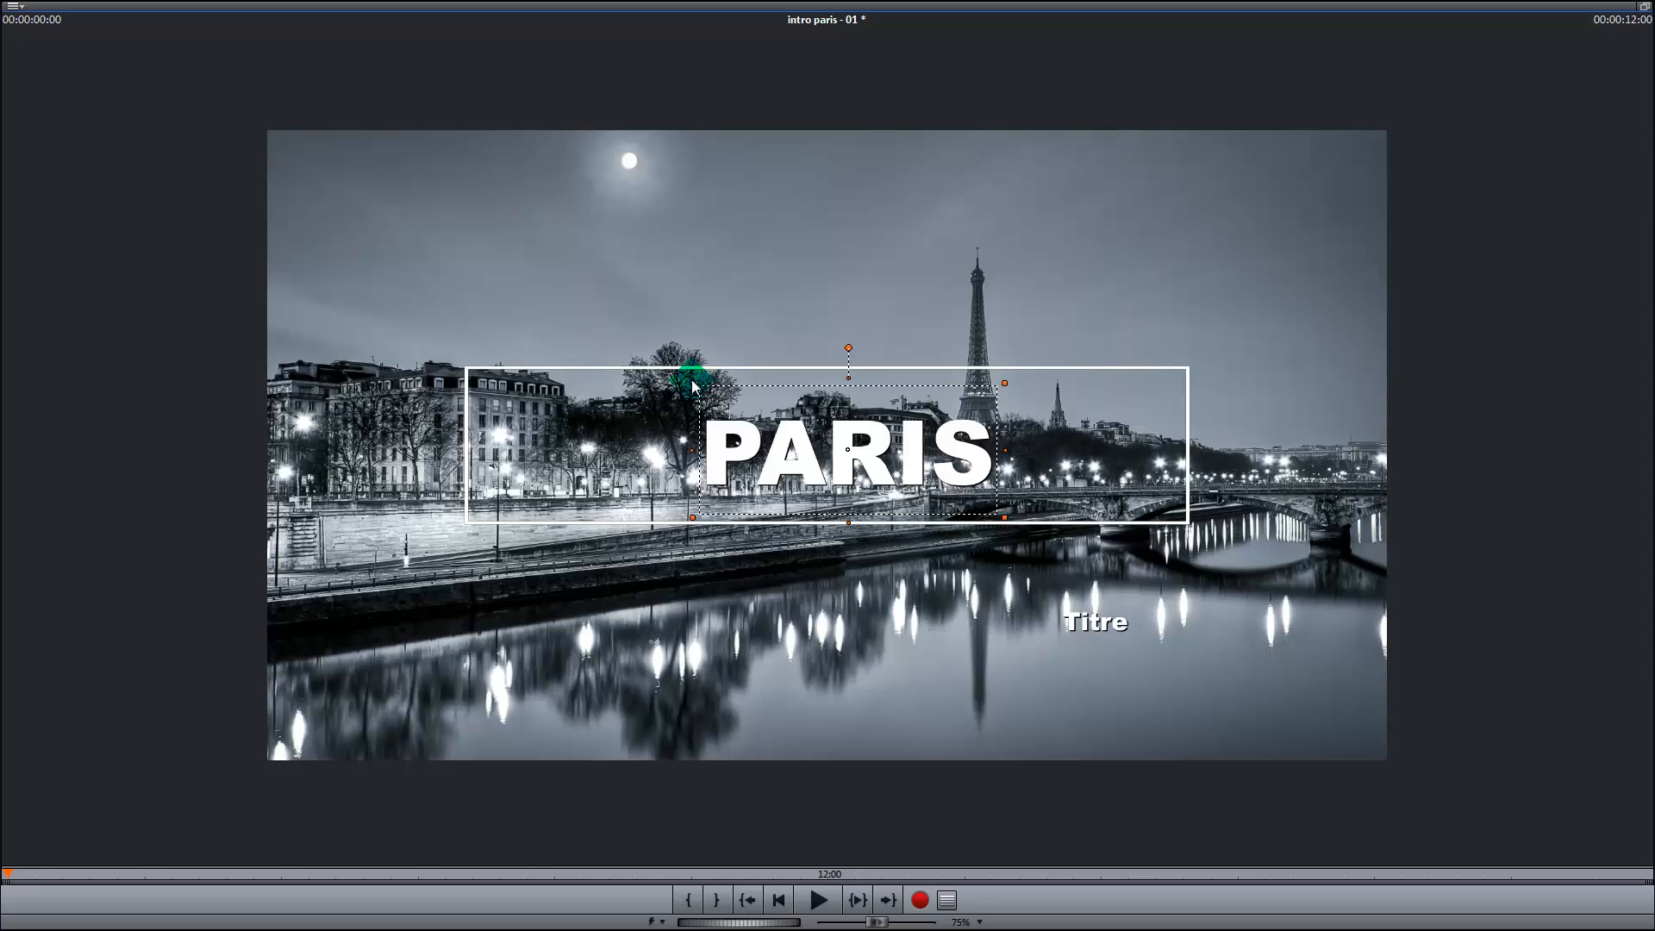
drag(694, 384, 661, 367)
drag(803, 439, 803, 441)
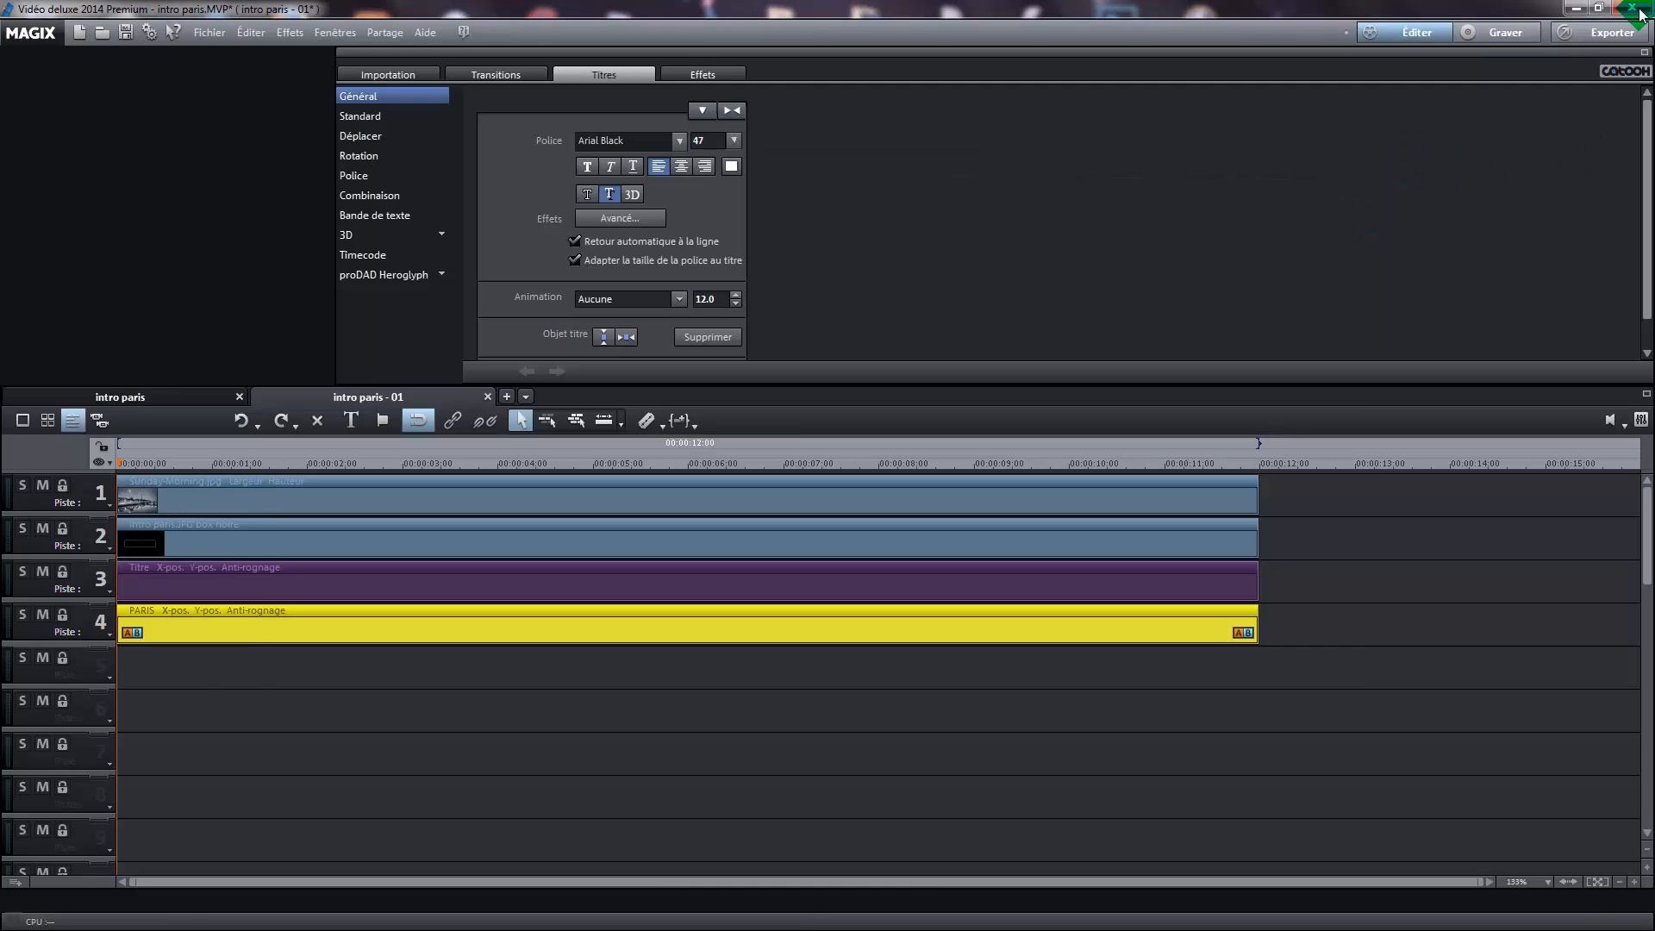
Restore the normal preview size and centre the PARIS title vertically and horizontally in the picture
click(1644, 7)
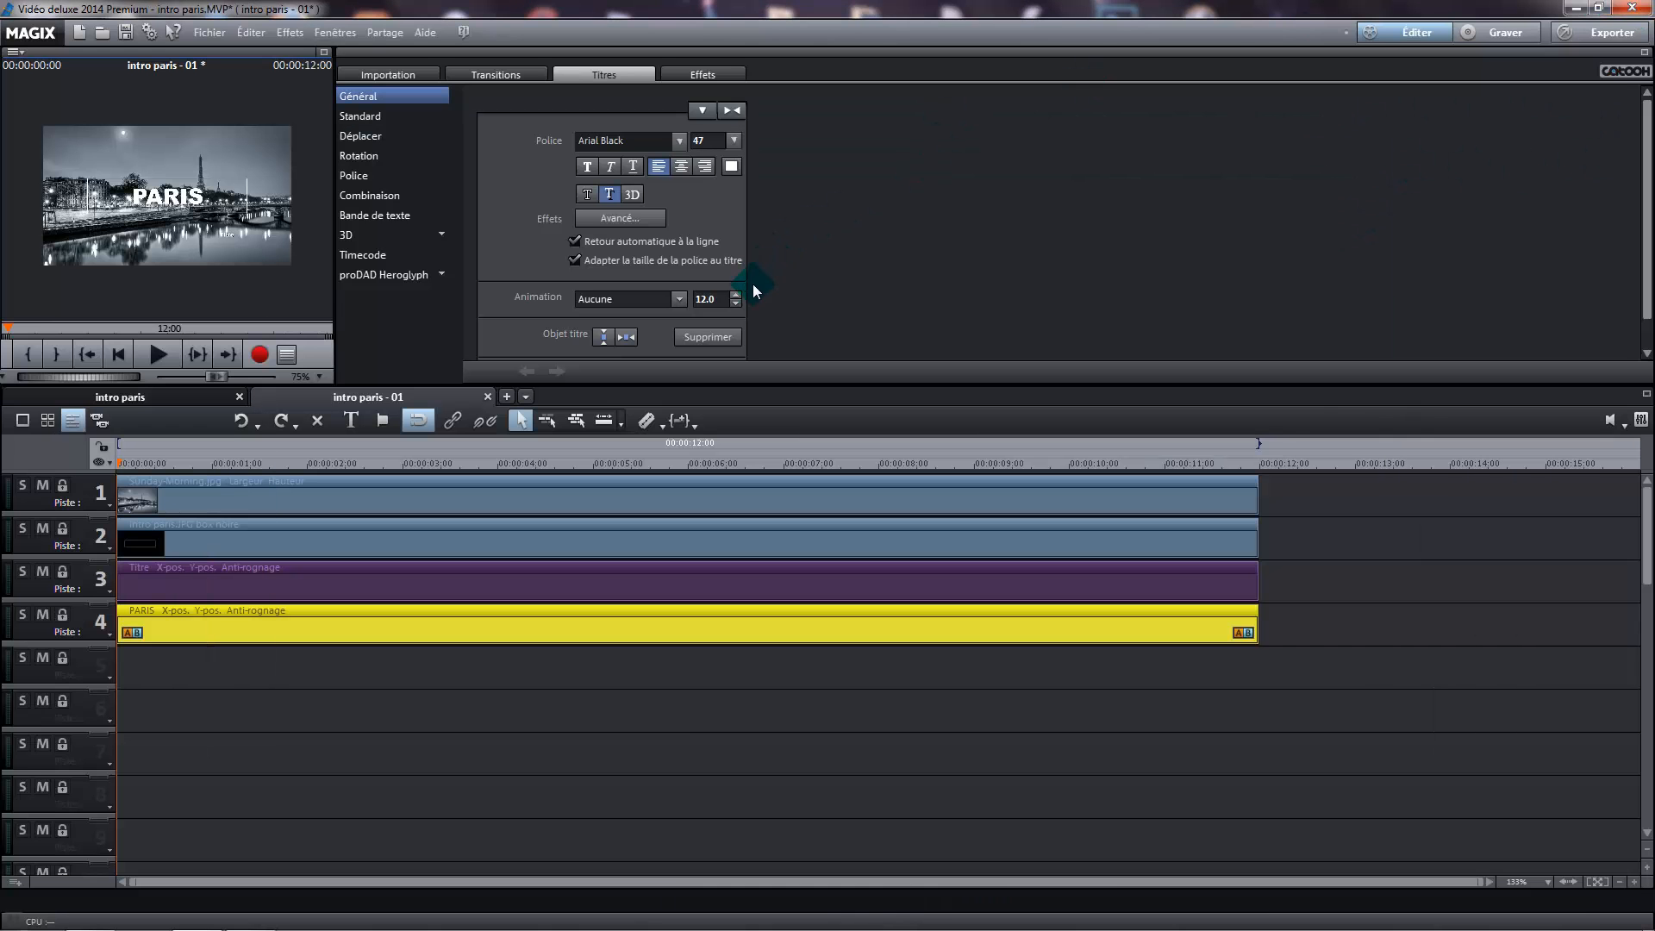
click(605, 339)
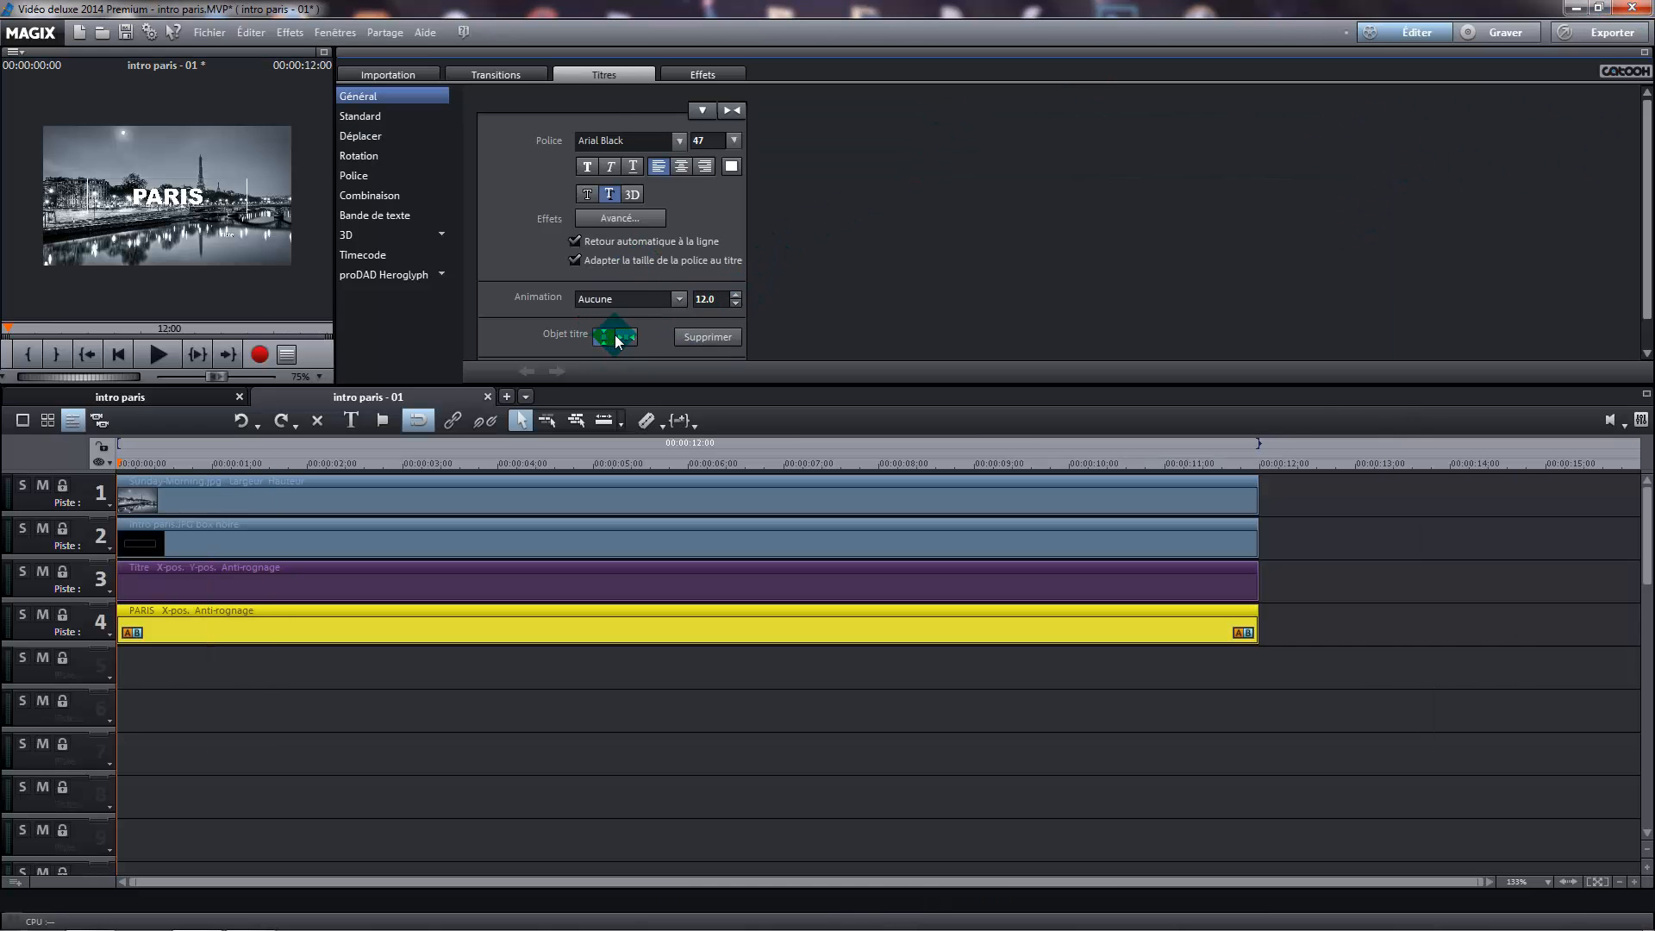
click(629, 337)
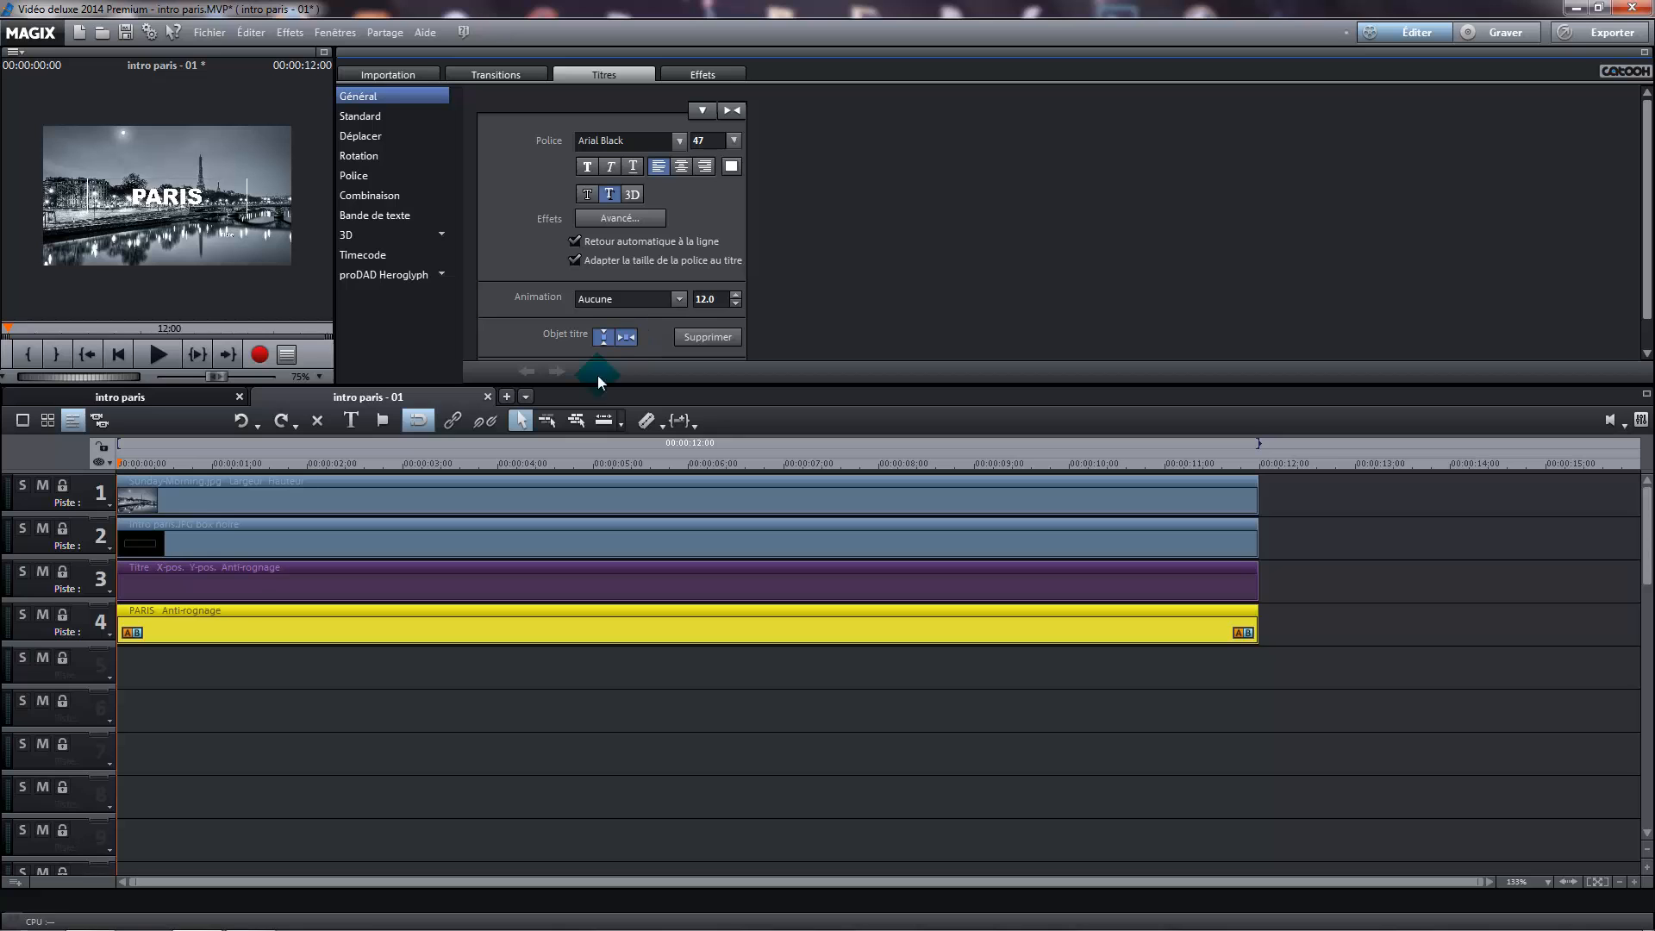
Delete the leftover placeholder title from track 3 and move the PARIS title from track 4 up to track 3
click(324, 57)
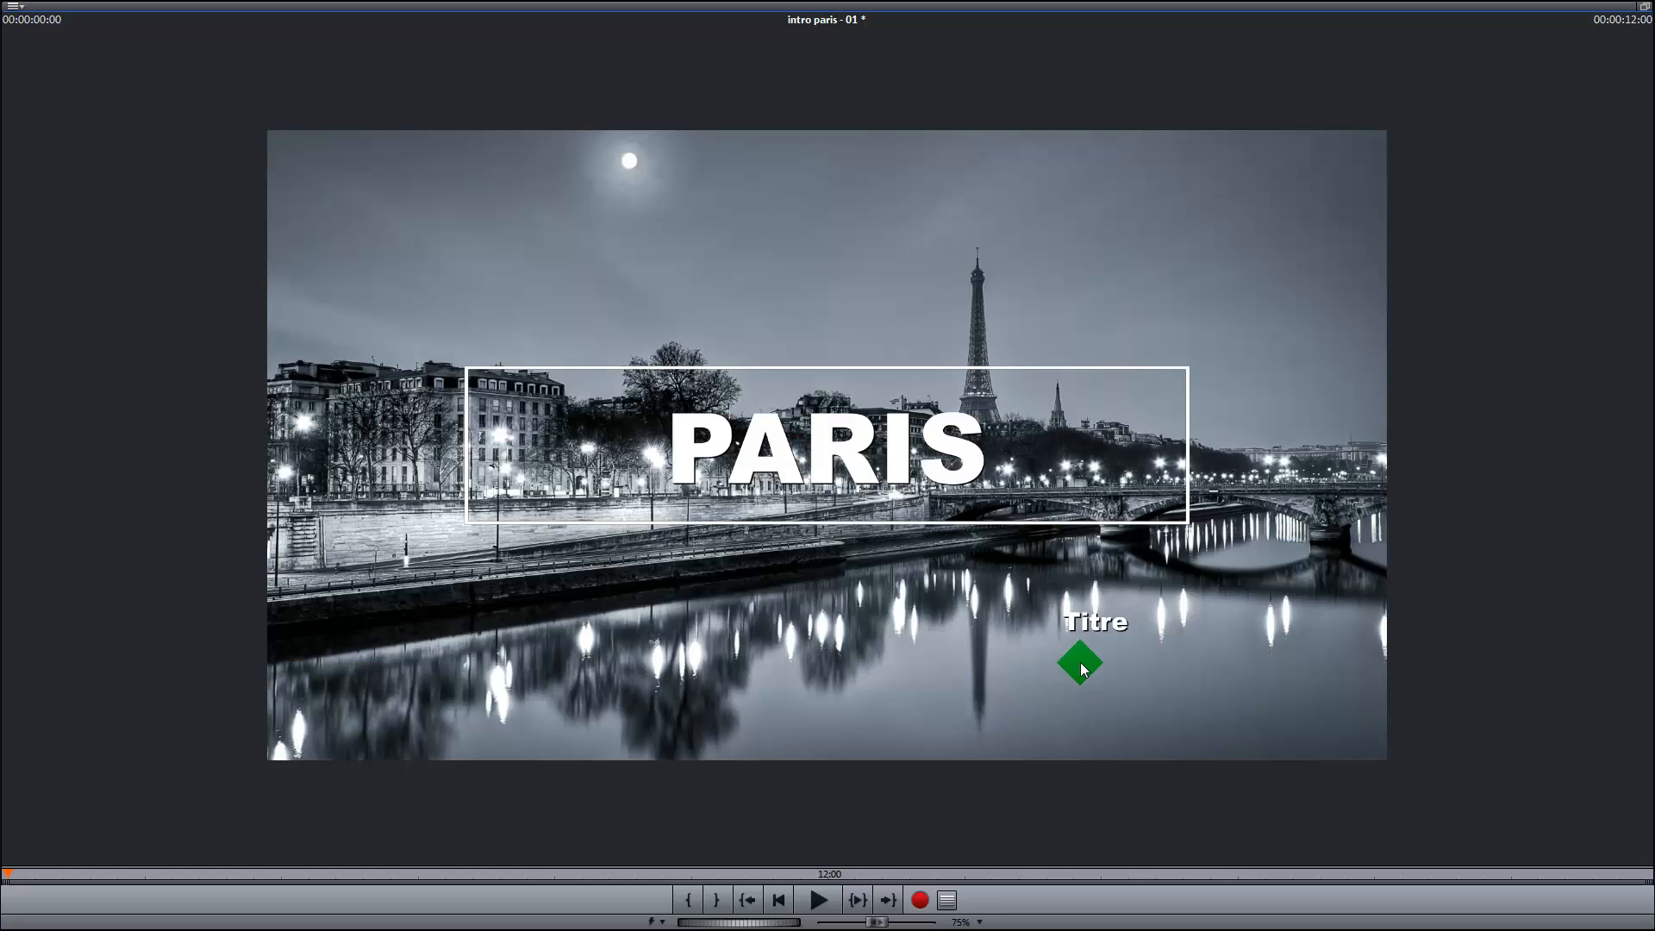
key(Delete)
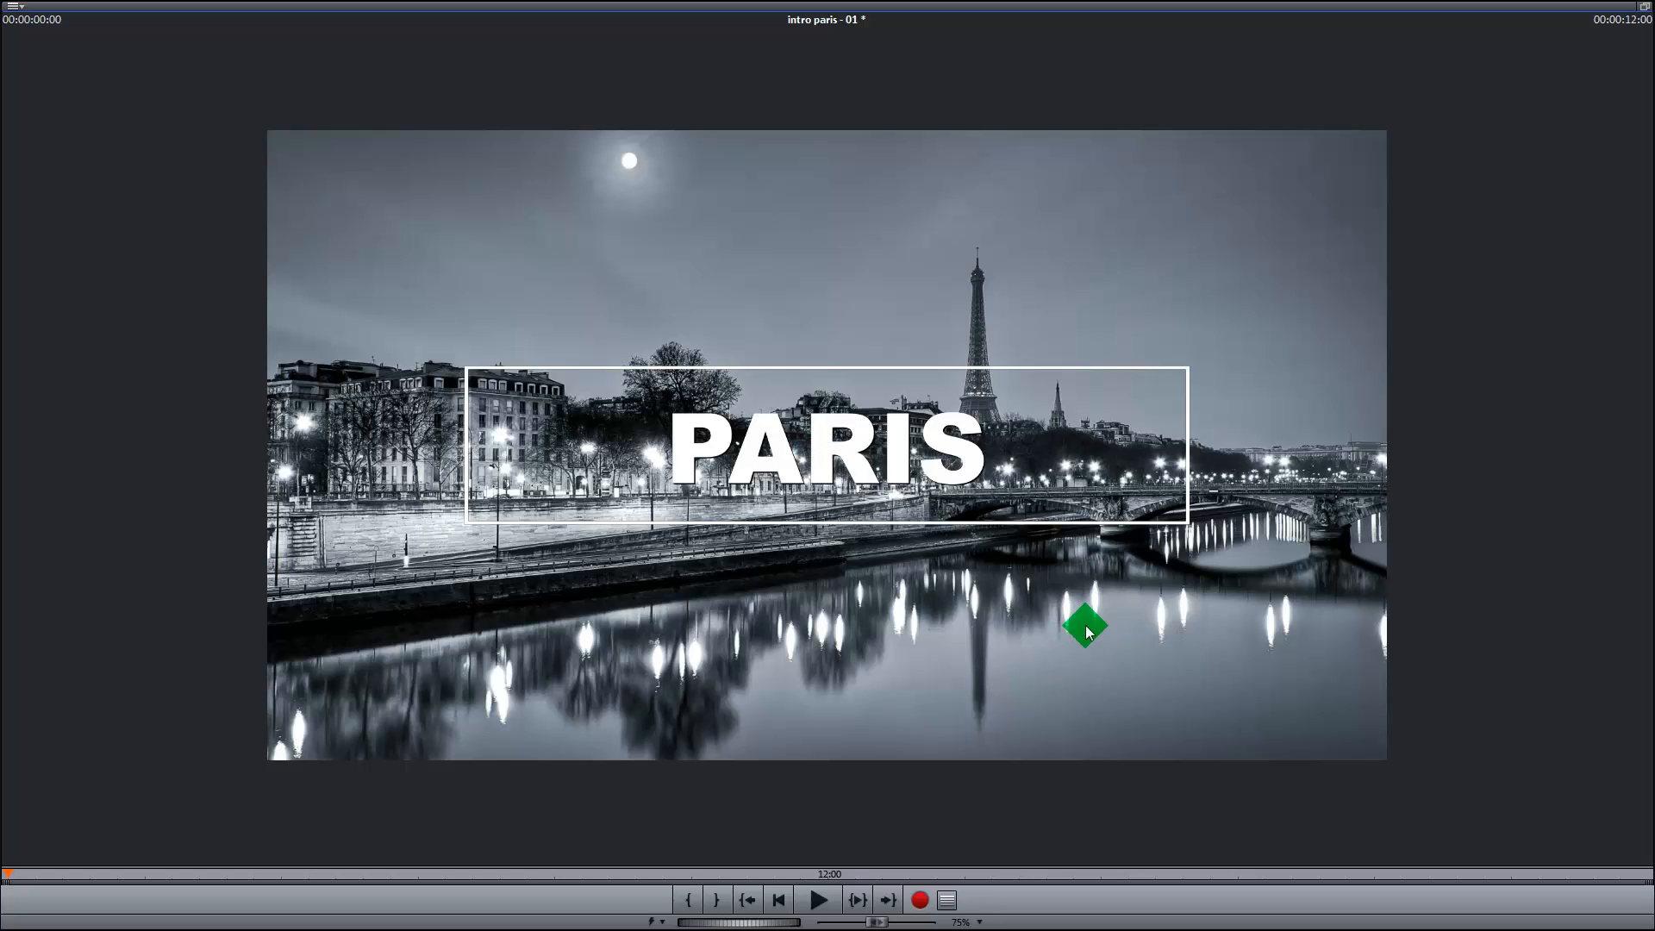
click(1642, 10)
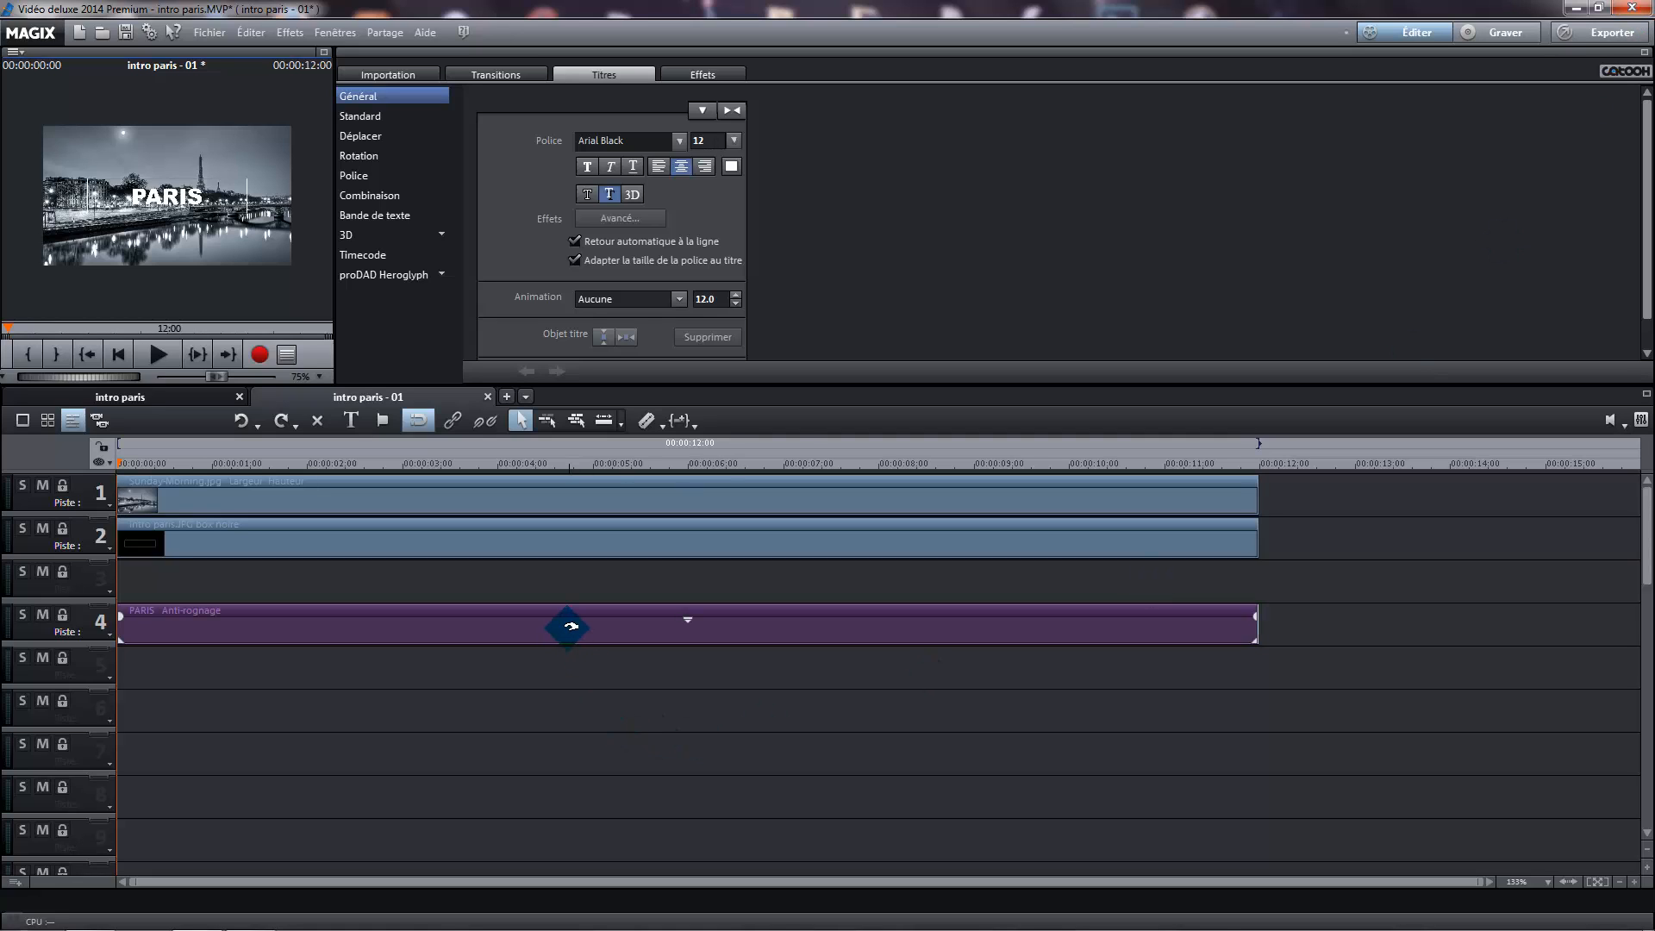
drag(571, 626, 561, 591)
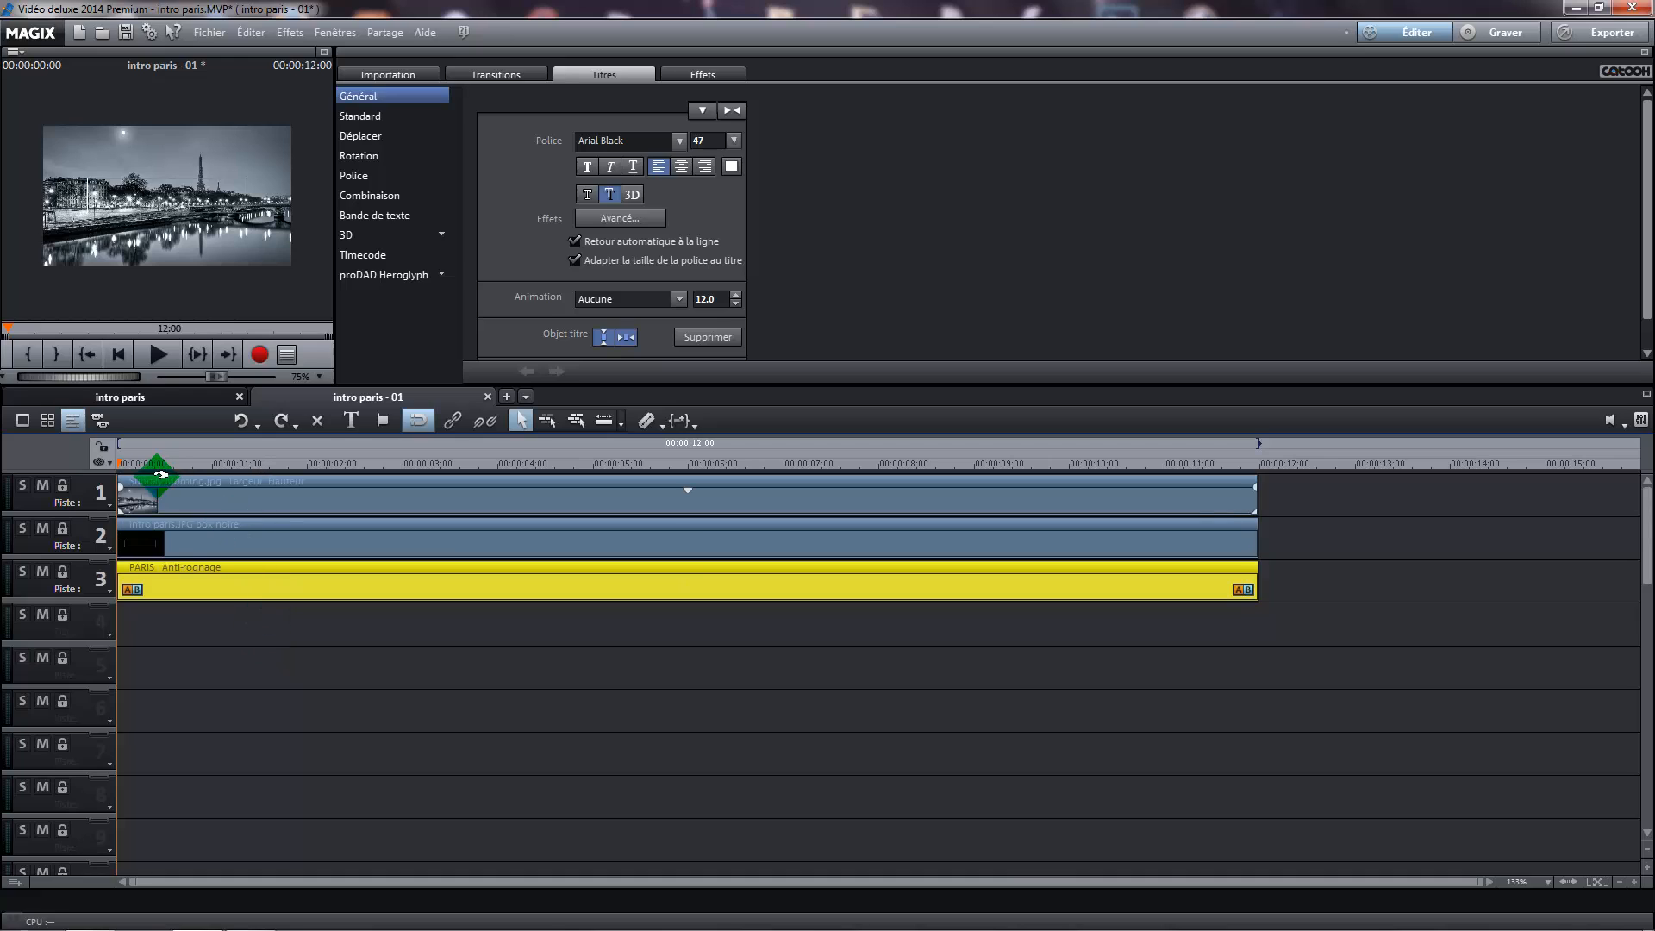
Move the playhead to 00:00:02:00 and split the PARIS title on track 3 there
drag(119, 462, 164, 465)
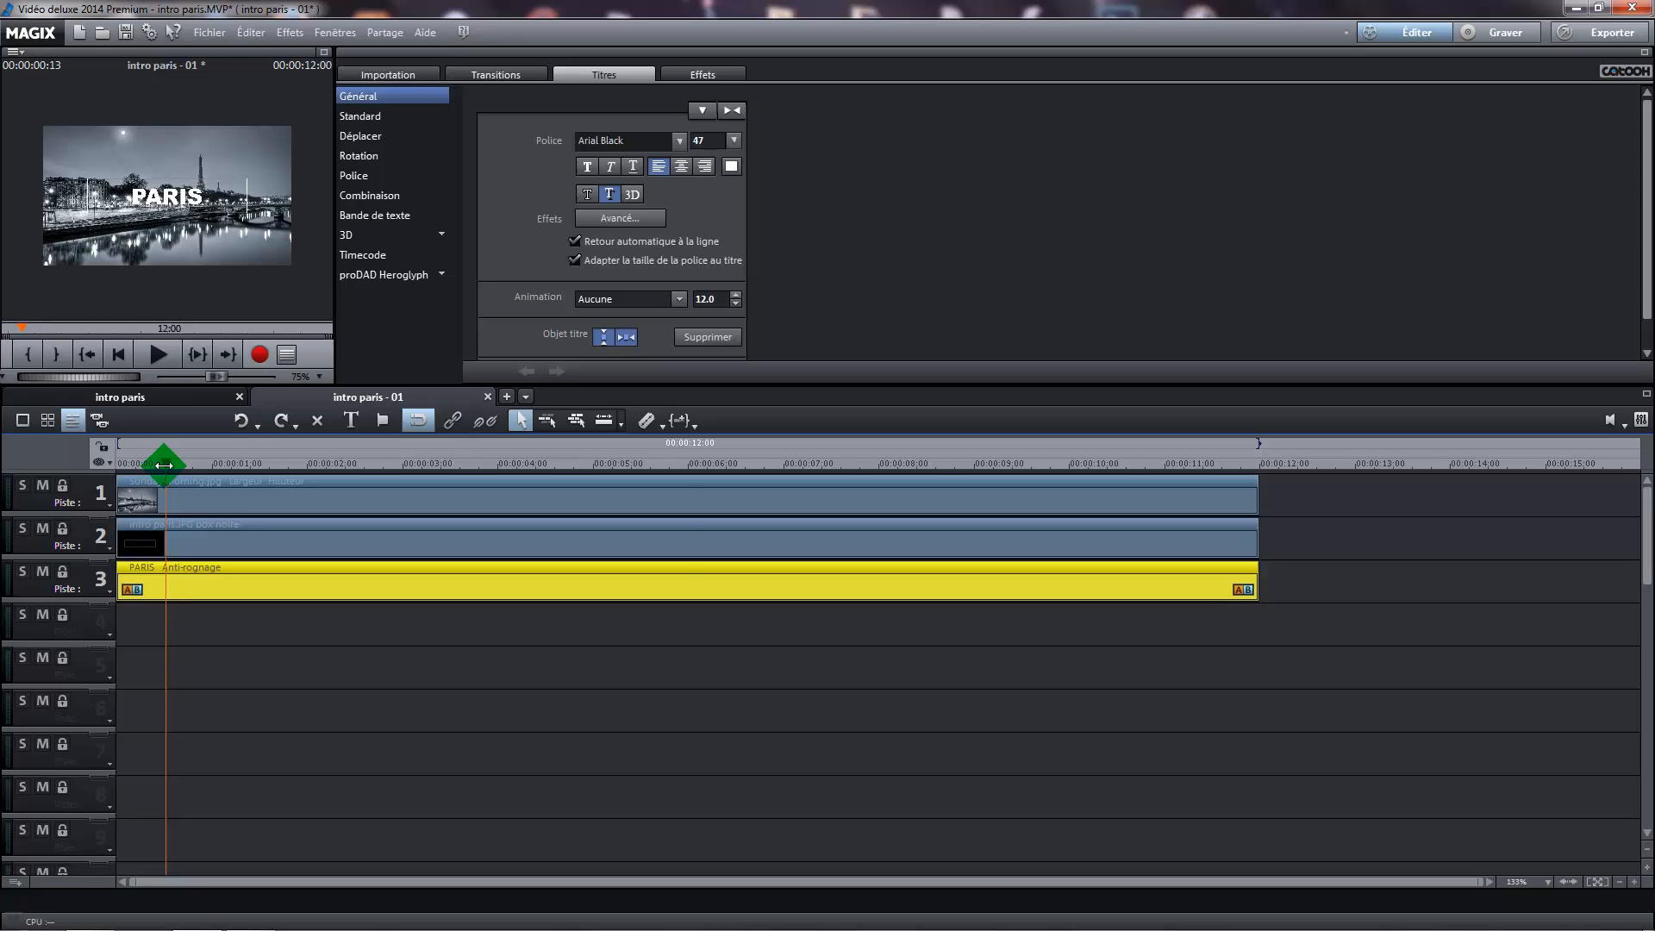
drag(168, 463, 304, 473)
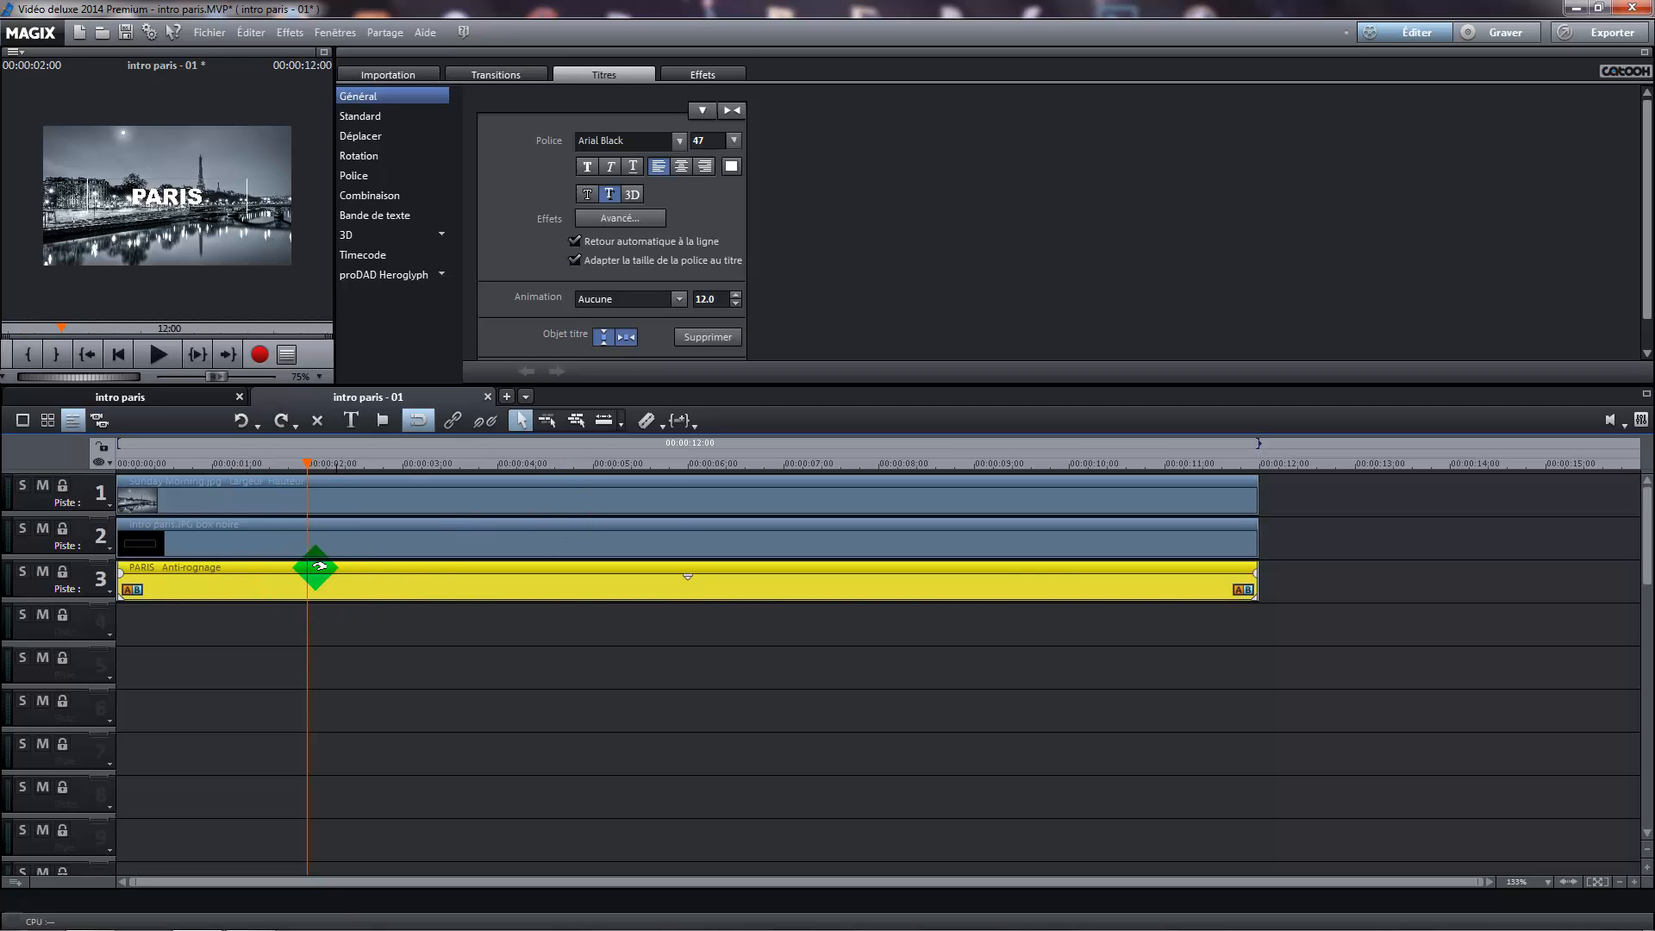
click(648, 423)
Open the position and size effect for the first two-second PARIS segment and turn off keeping proportions
click(259, 579)
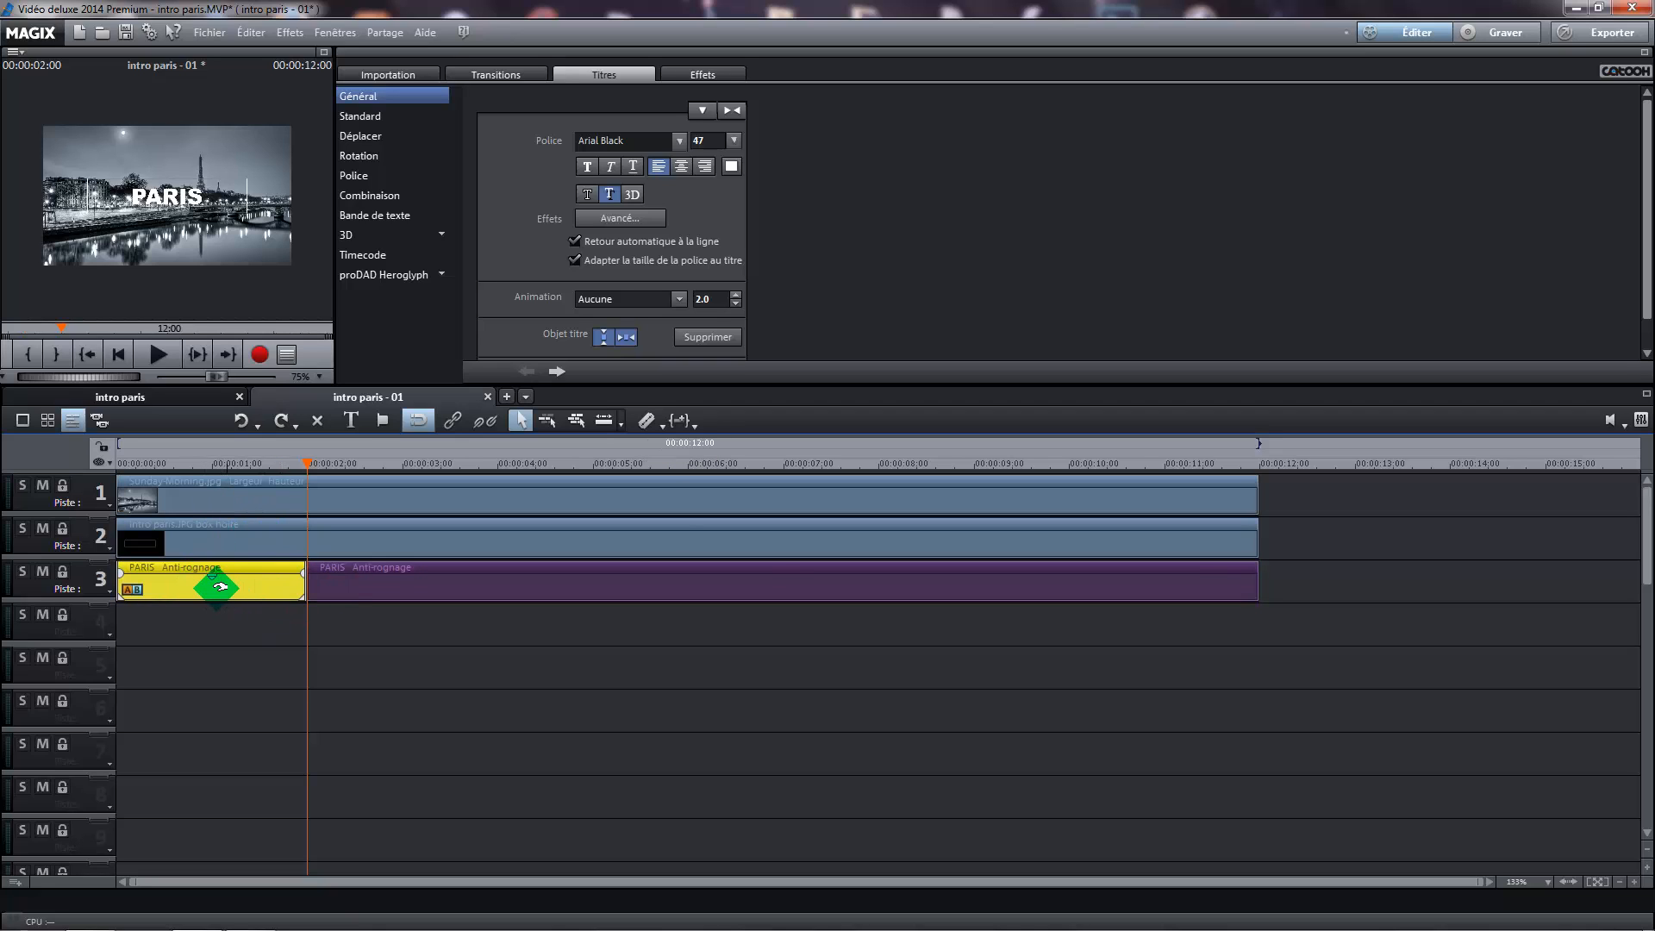
click(692, 78)
scroll(457, 146, down, 2)
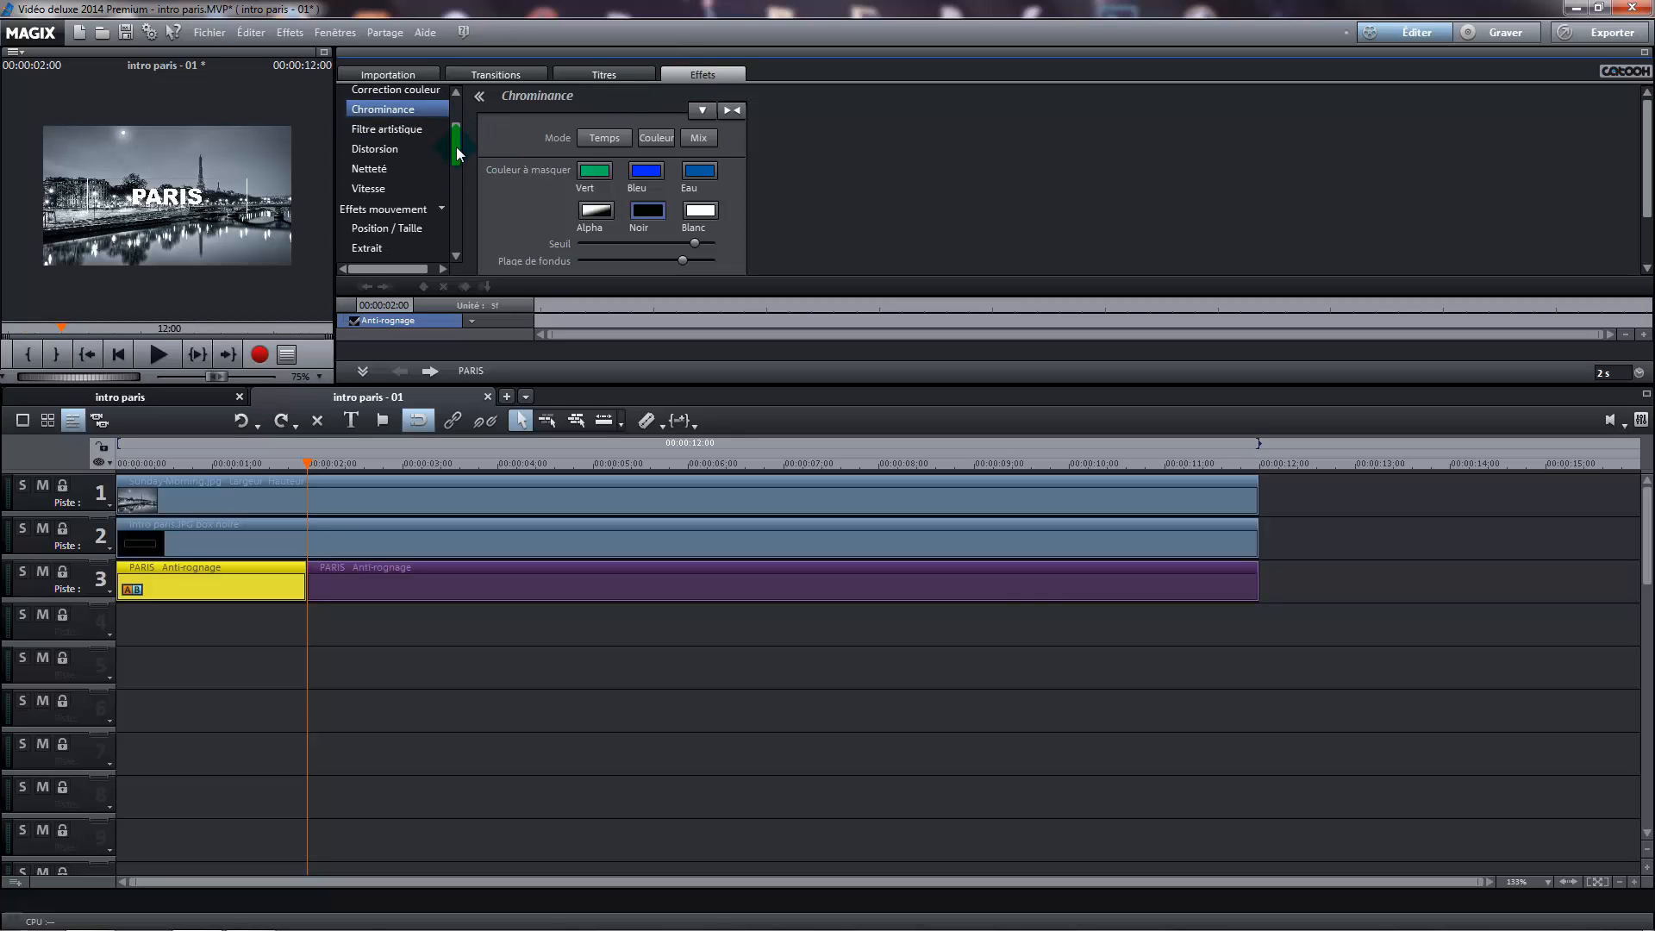
scroll(435, 164, down, 2)
click(410, 182)
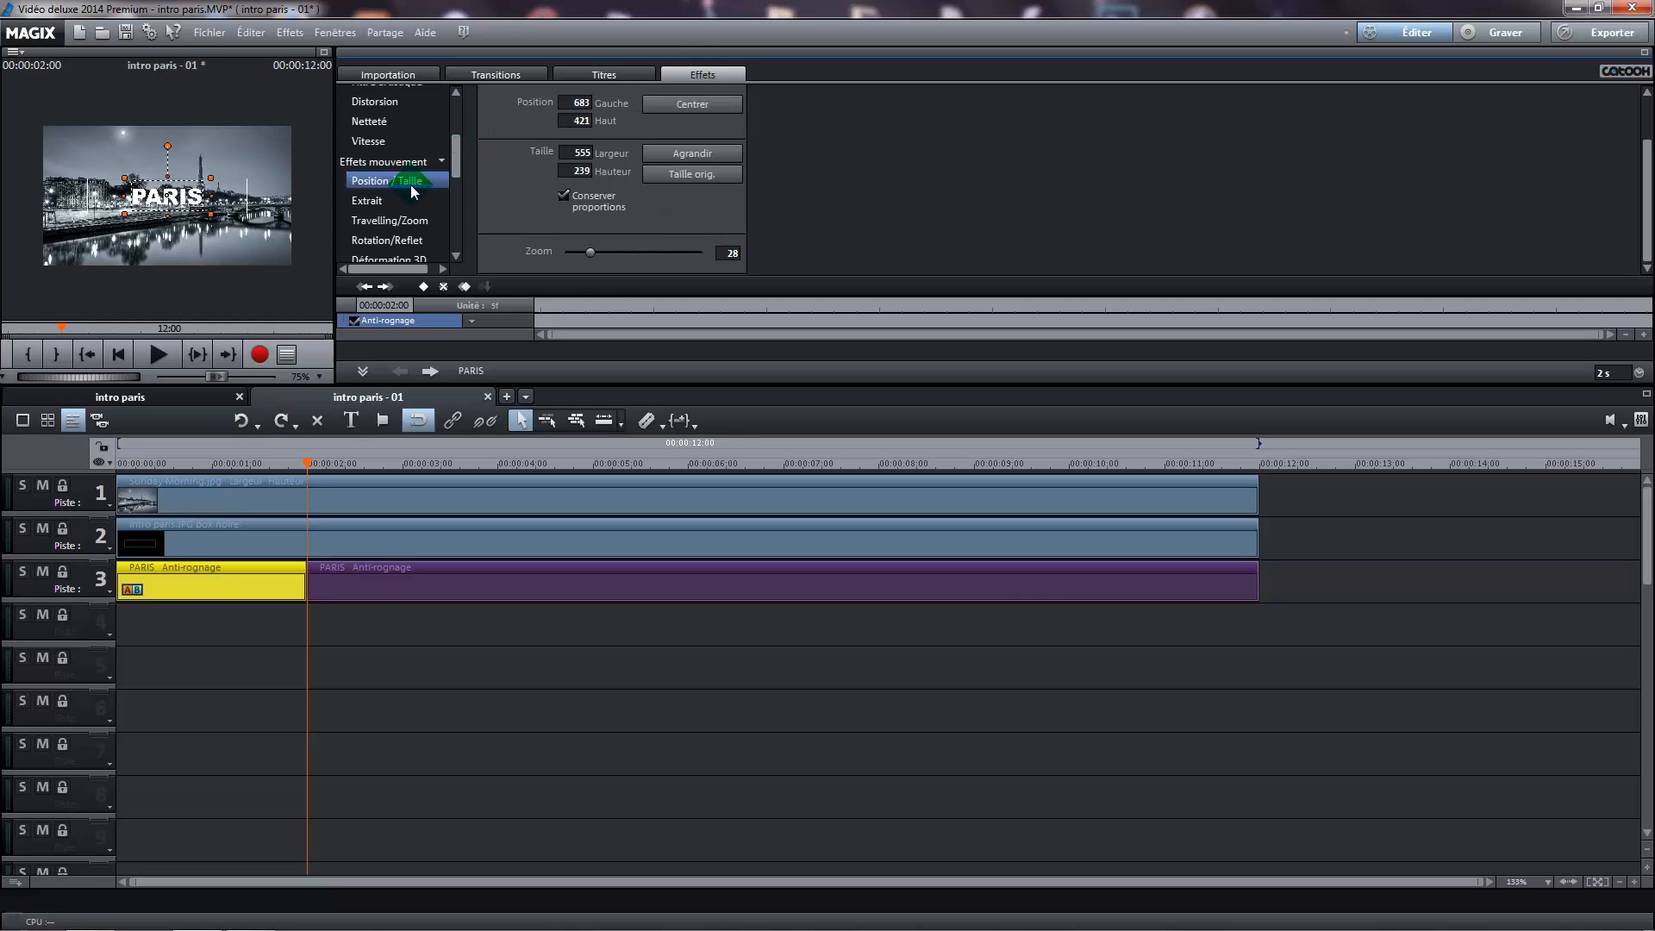
click(564, 196)
Set the first PARIS segment's zoom to 1 and add a size/position keyframe at 00:00:00:00
drag(425, 454, 49, 472)
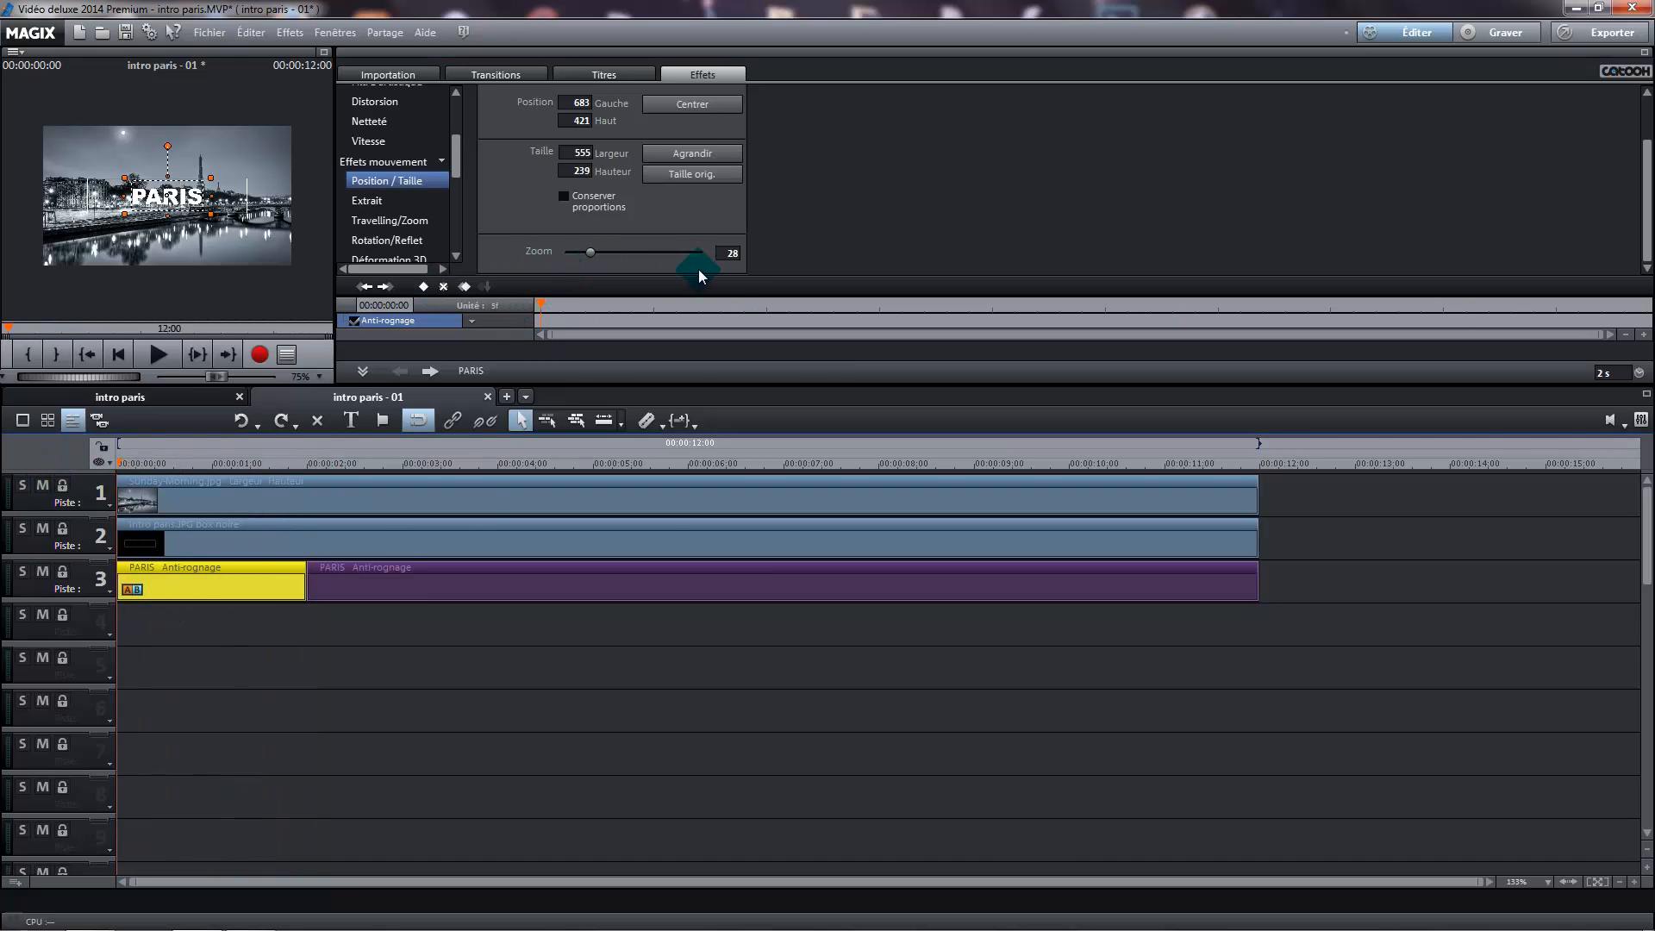
click(732, 253)
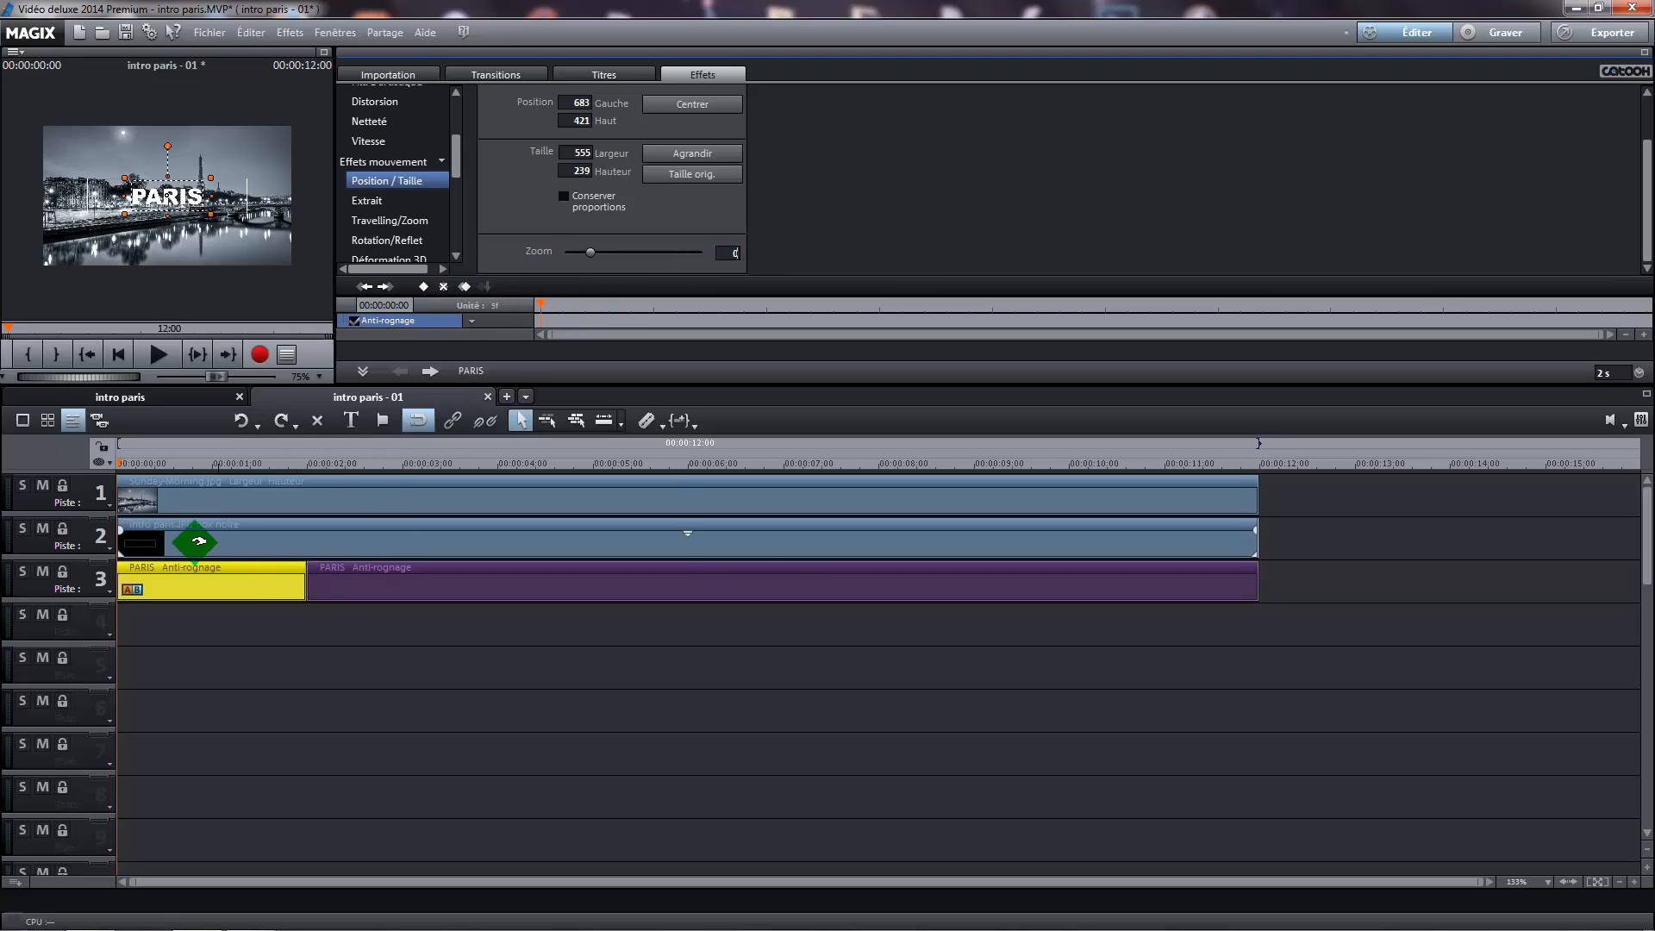
drag(117, 466, 130, 466)
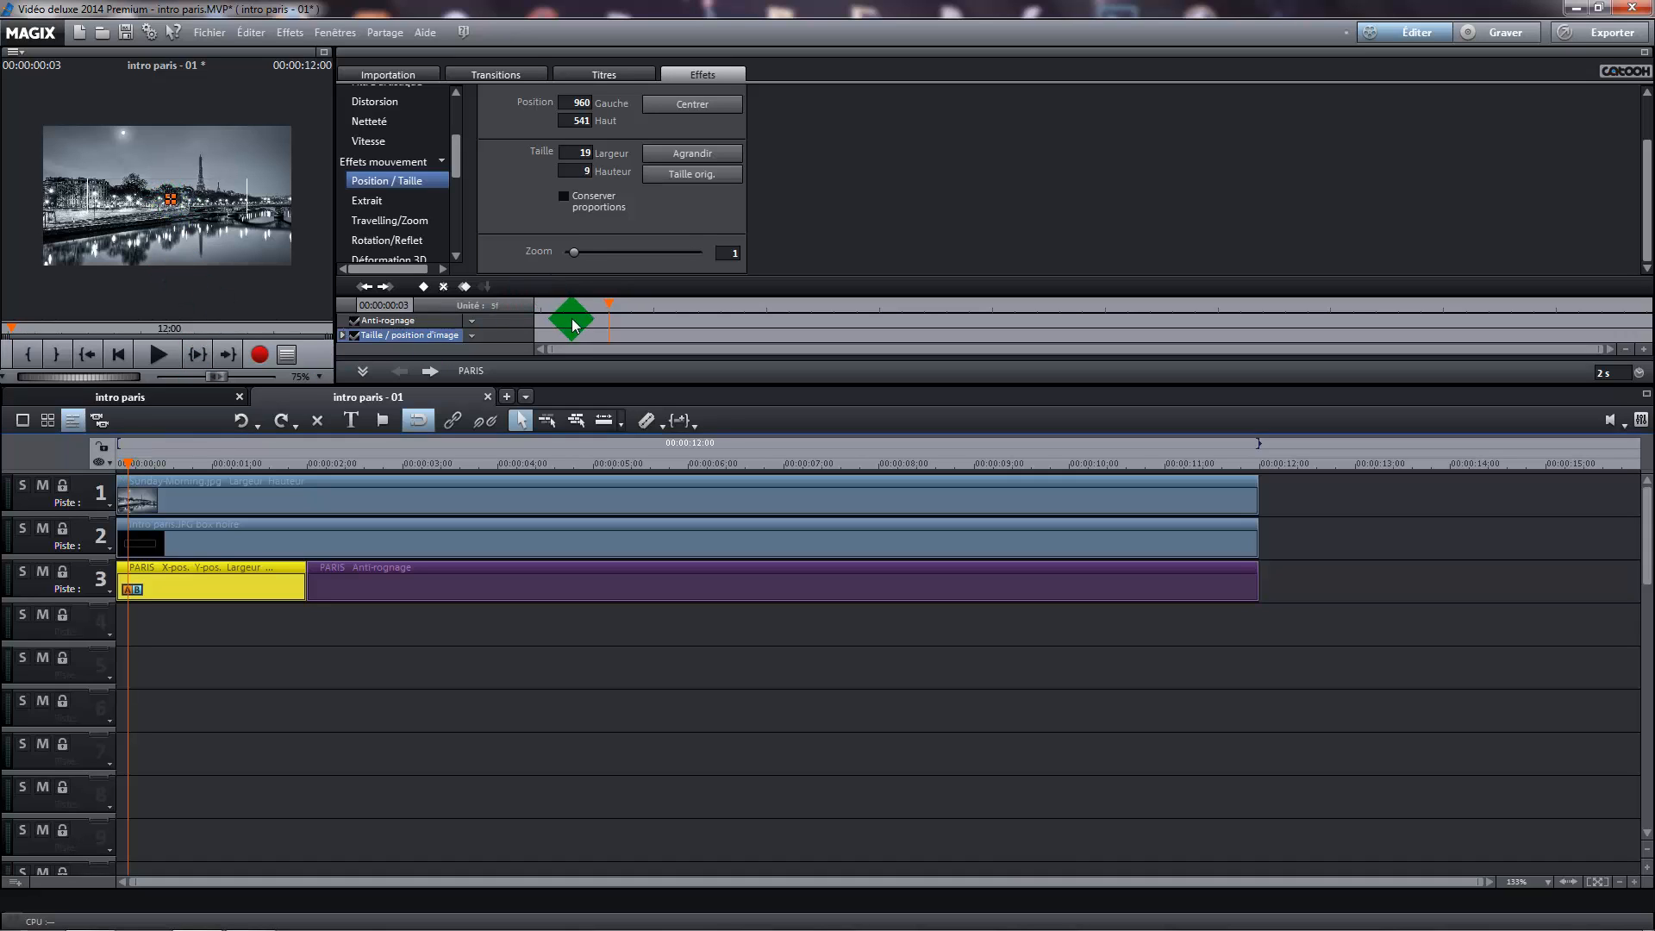
click(119, 462)
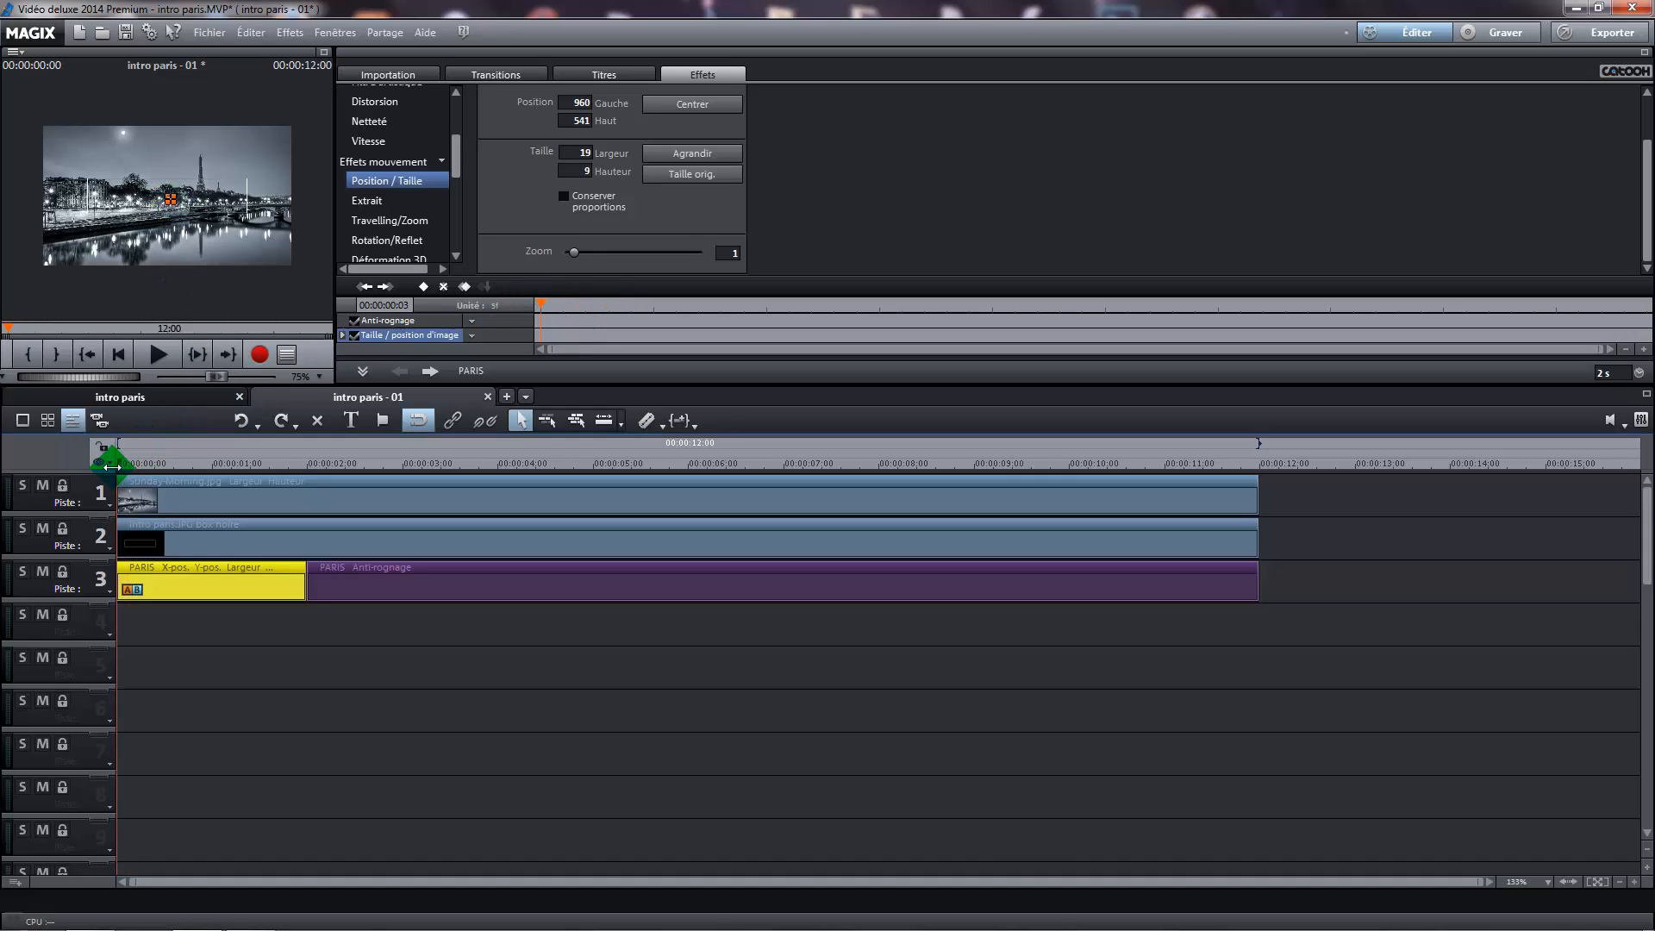
click(424, 290)
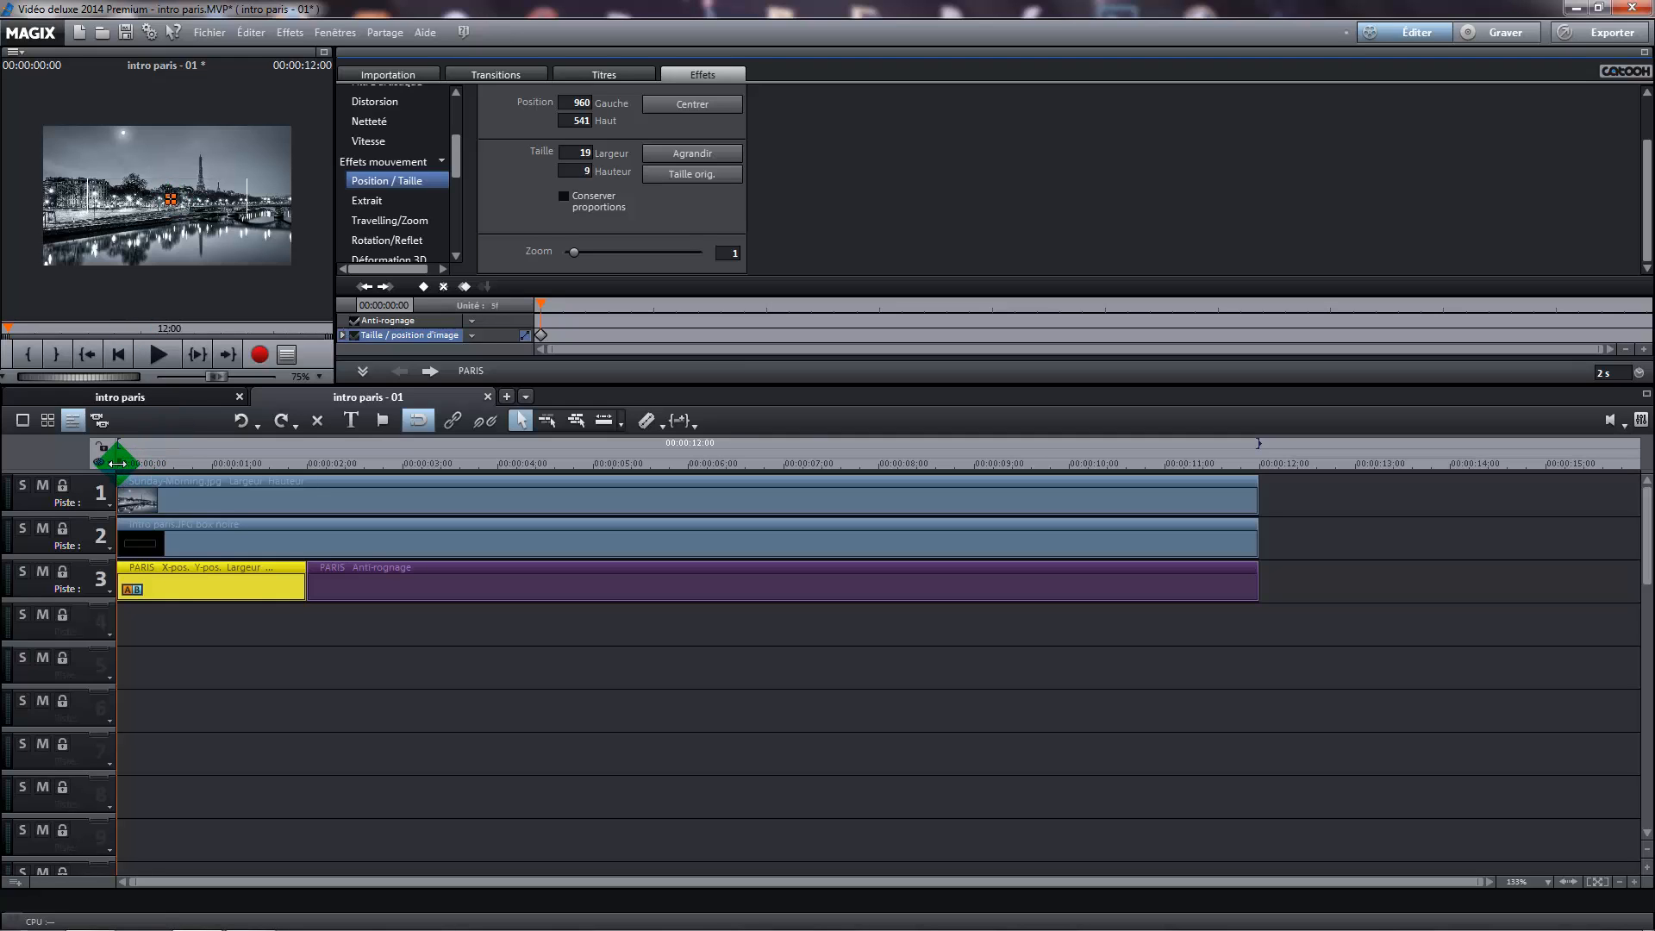
Set the first PARIS segment's zoom to 50 at 00:00:01:24, its last frame
drag(110, 461, 305, 490)
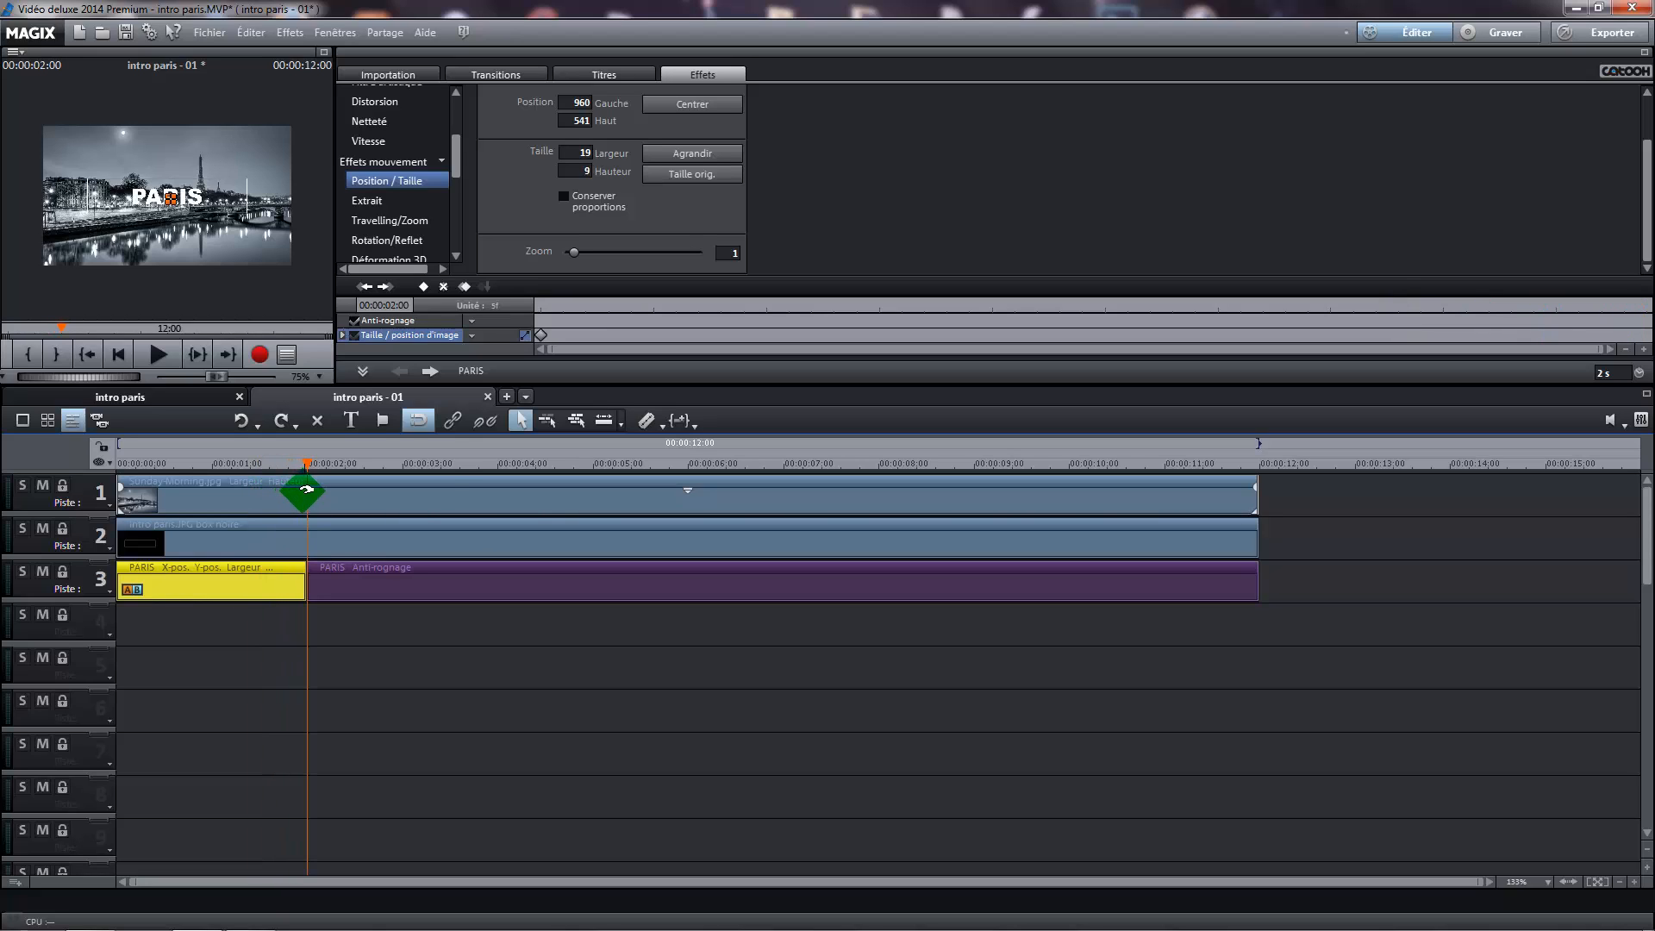
key(Left)
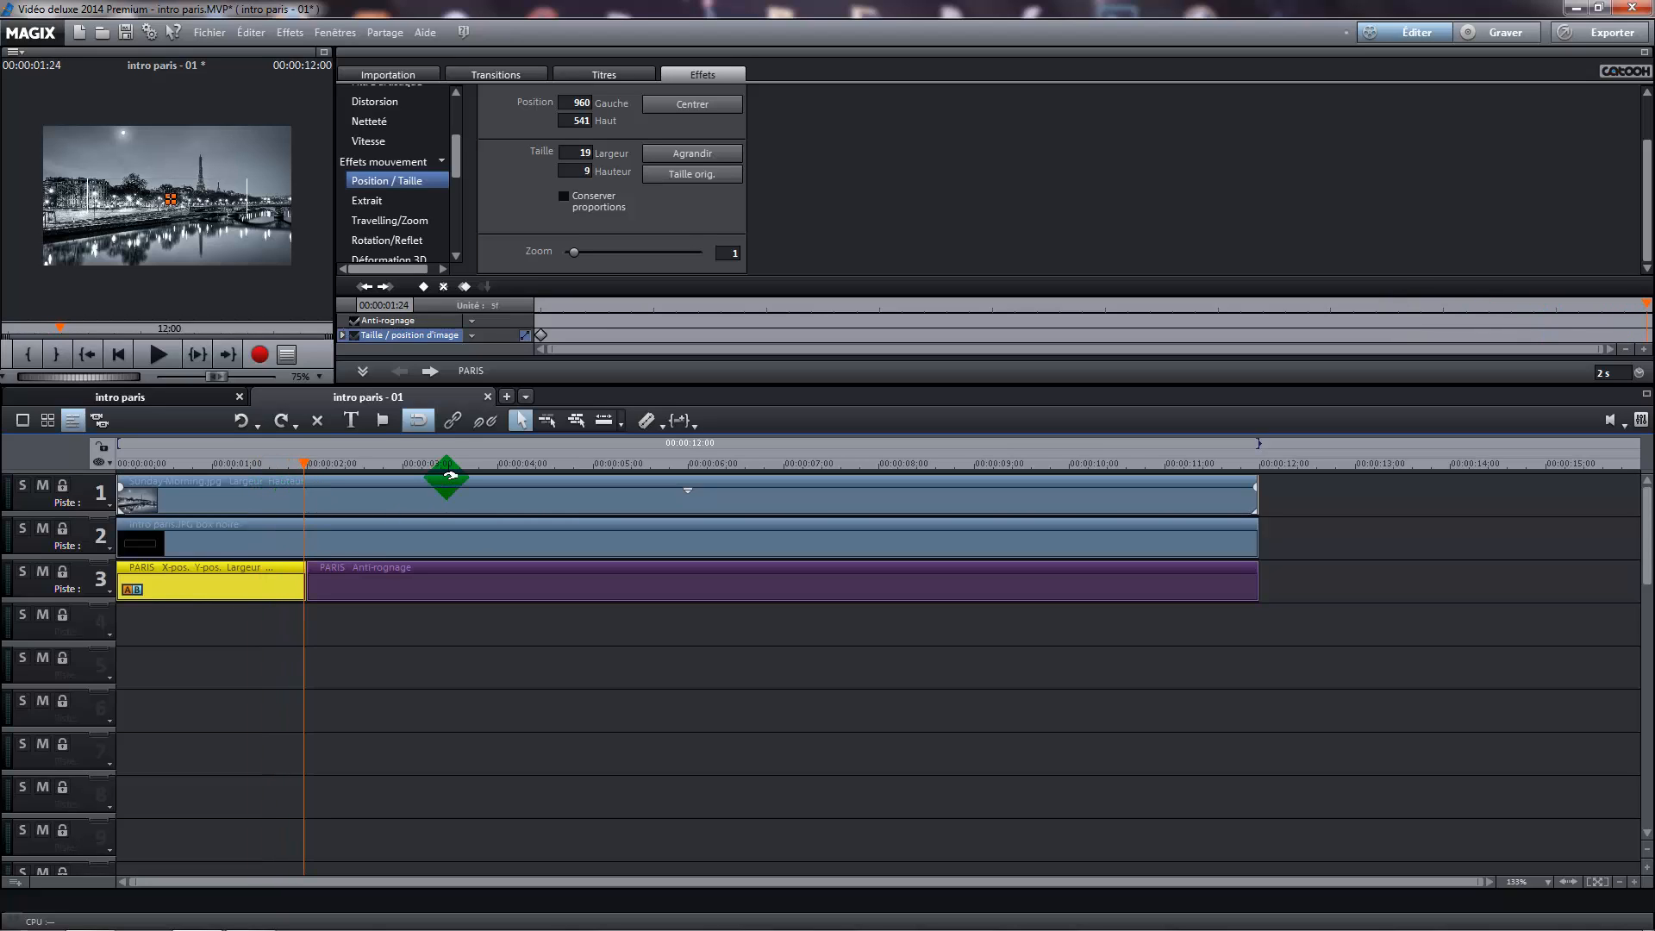
click(727, 251)
text(50)
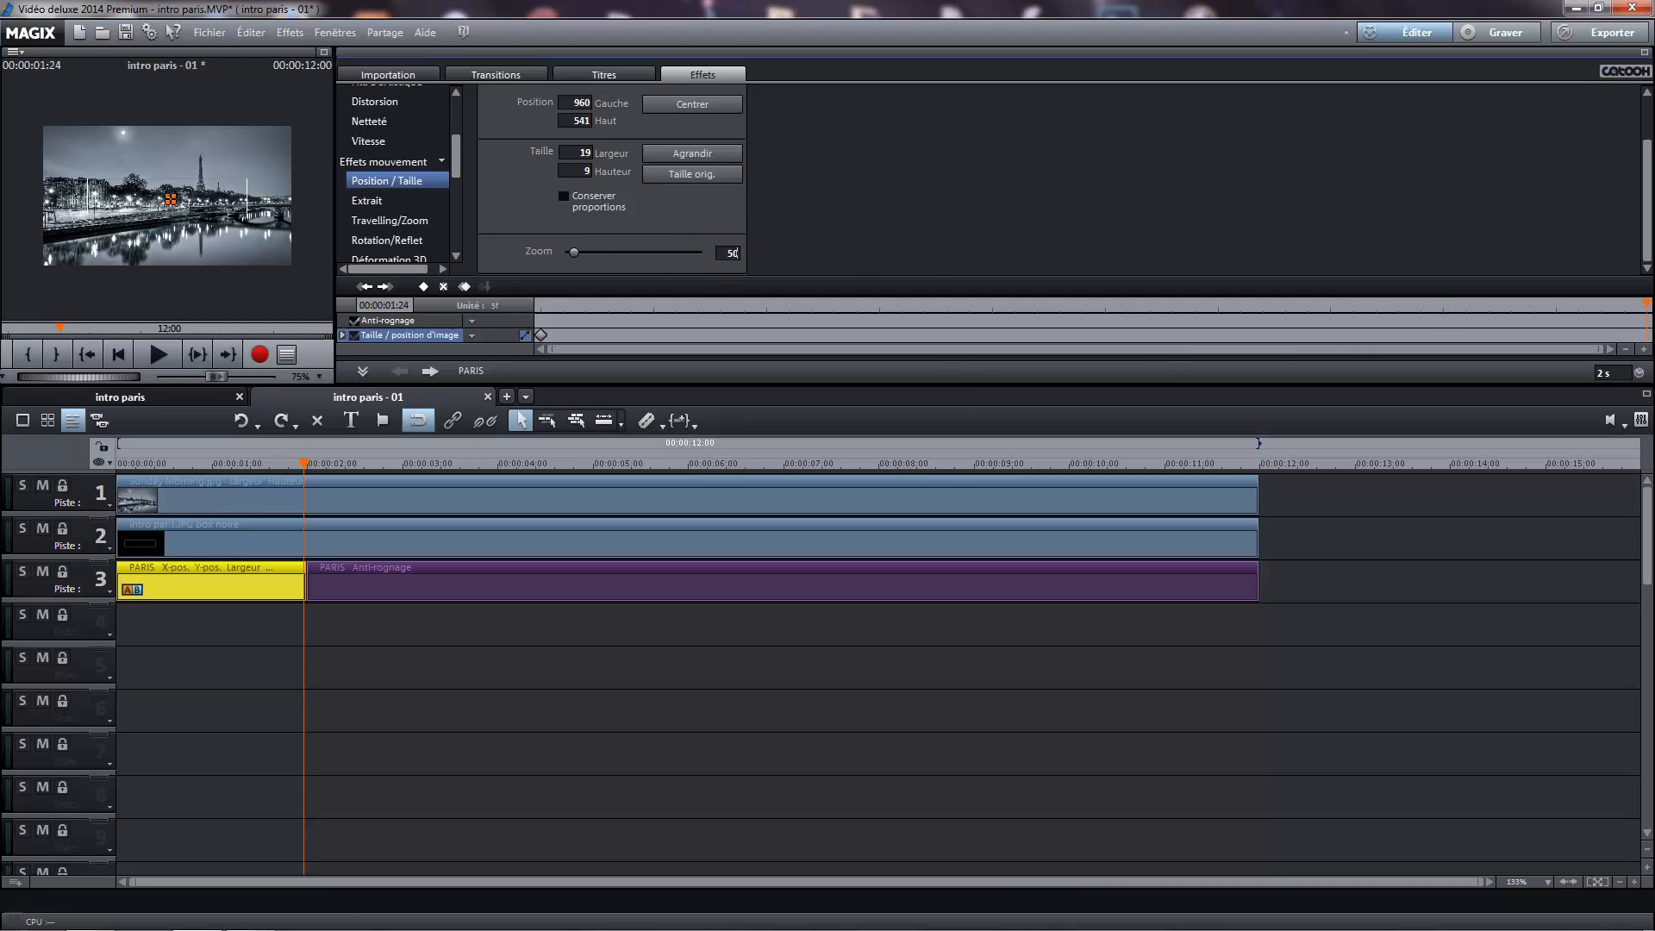
key(Return)
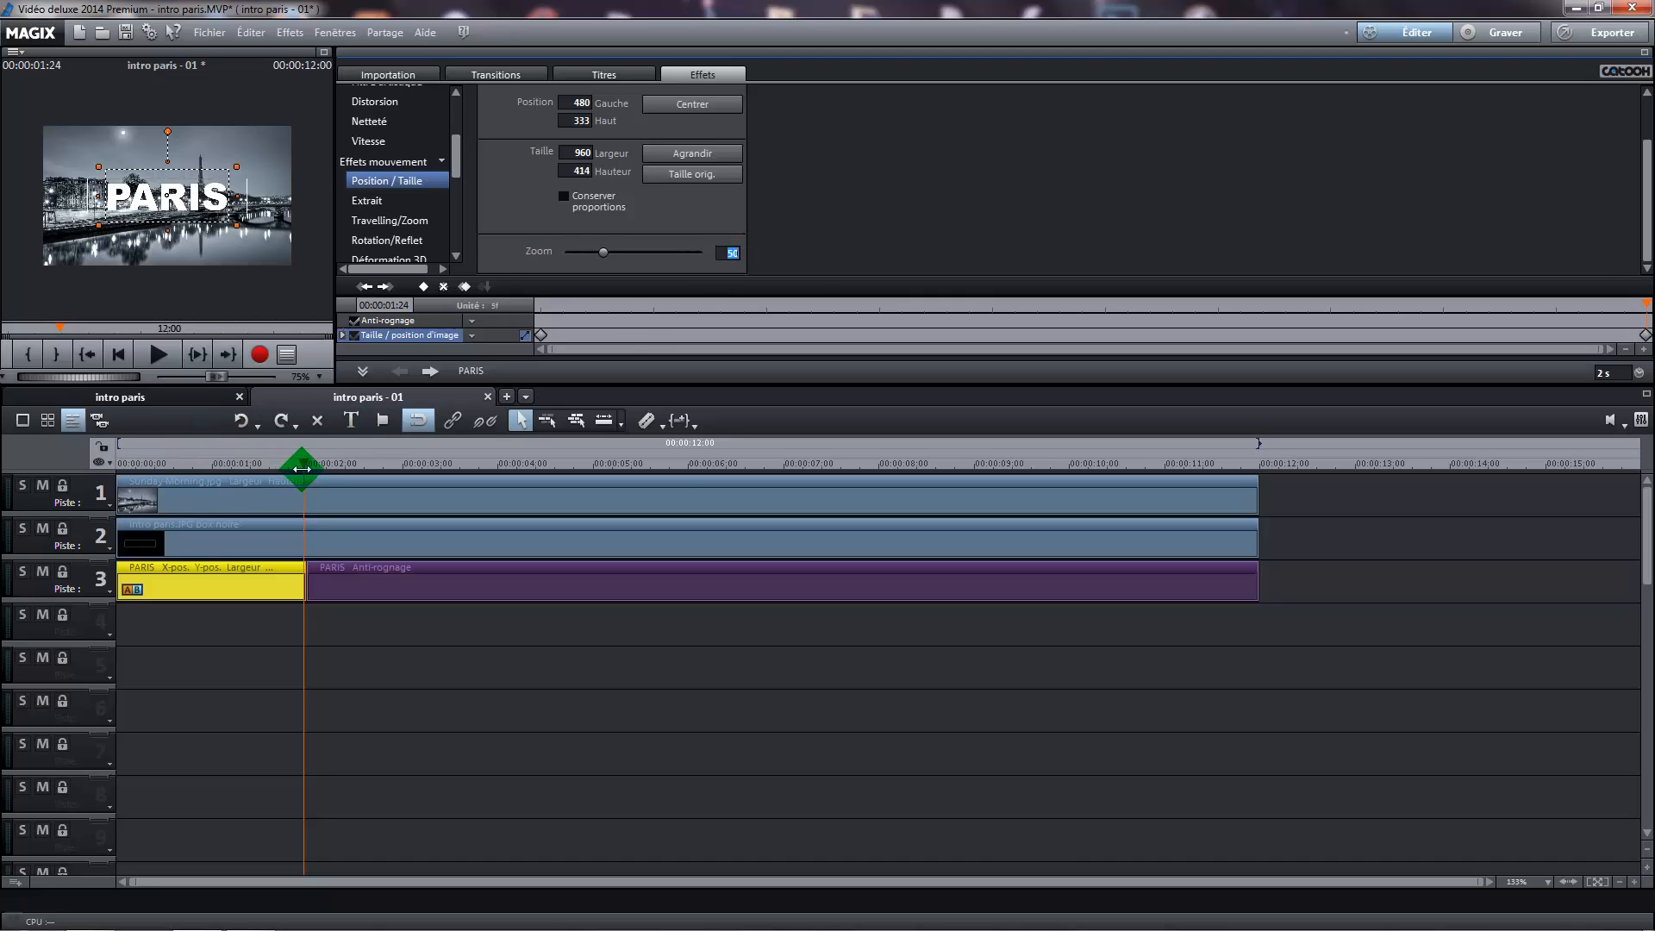
Play the PARIS zoom animation from the start and scrub through it to check its final size
click(270, 463)
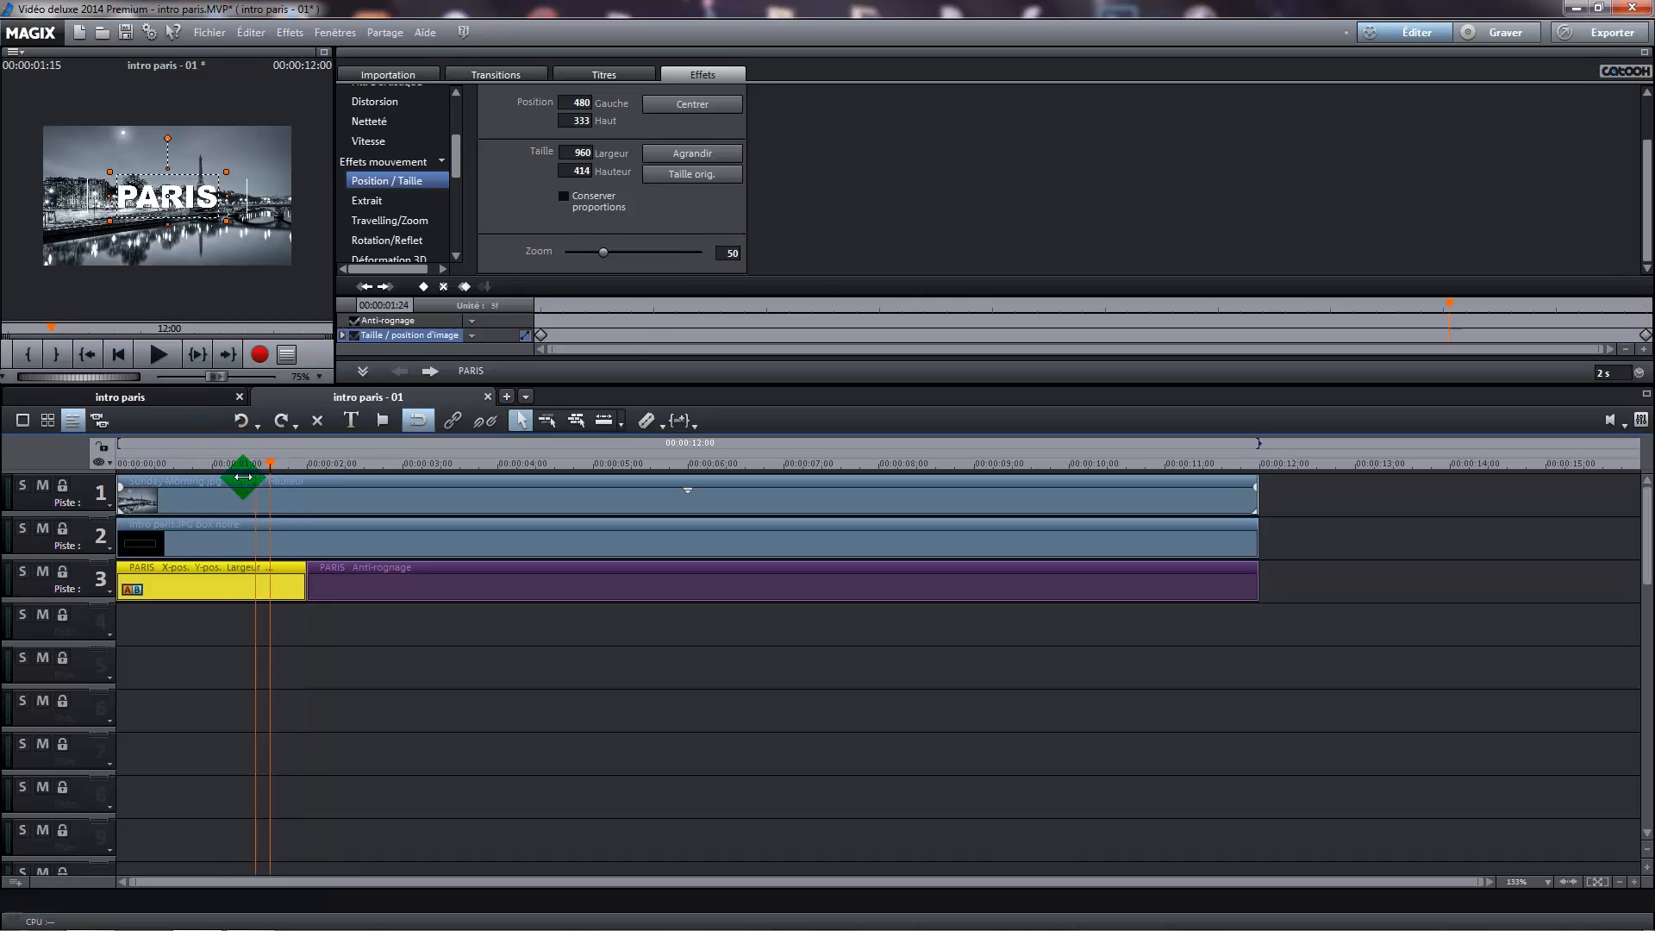
click(155, 354)
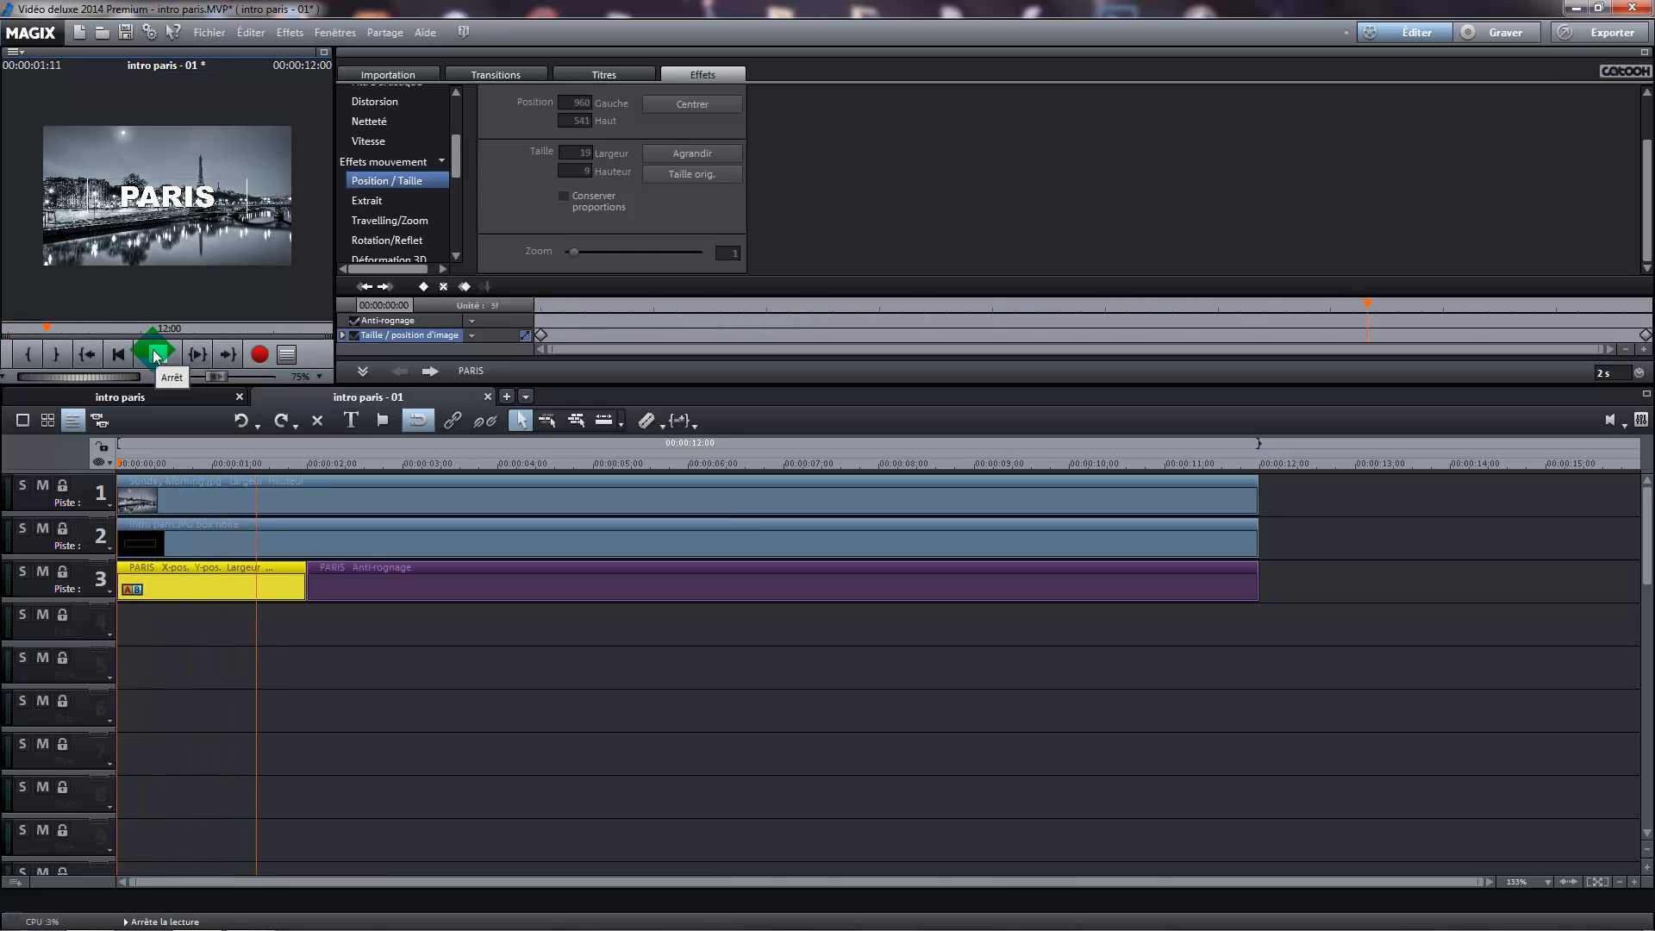
click(155, 353)
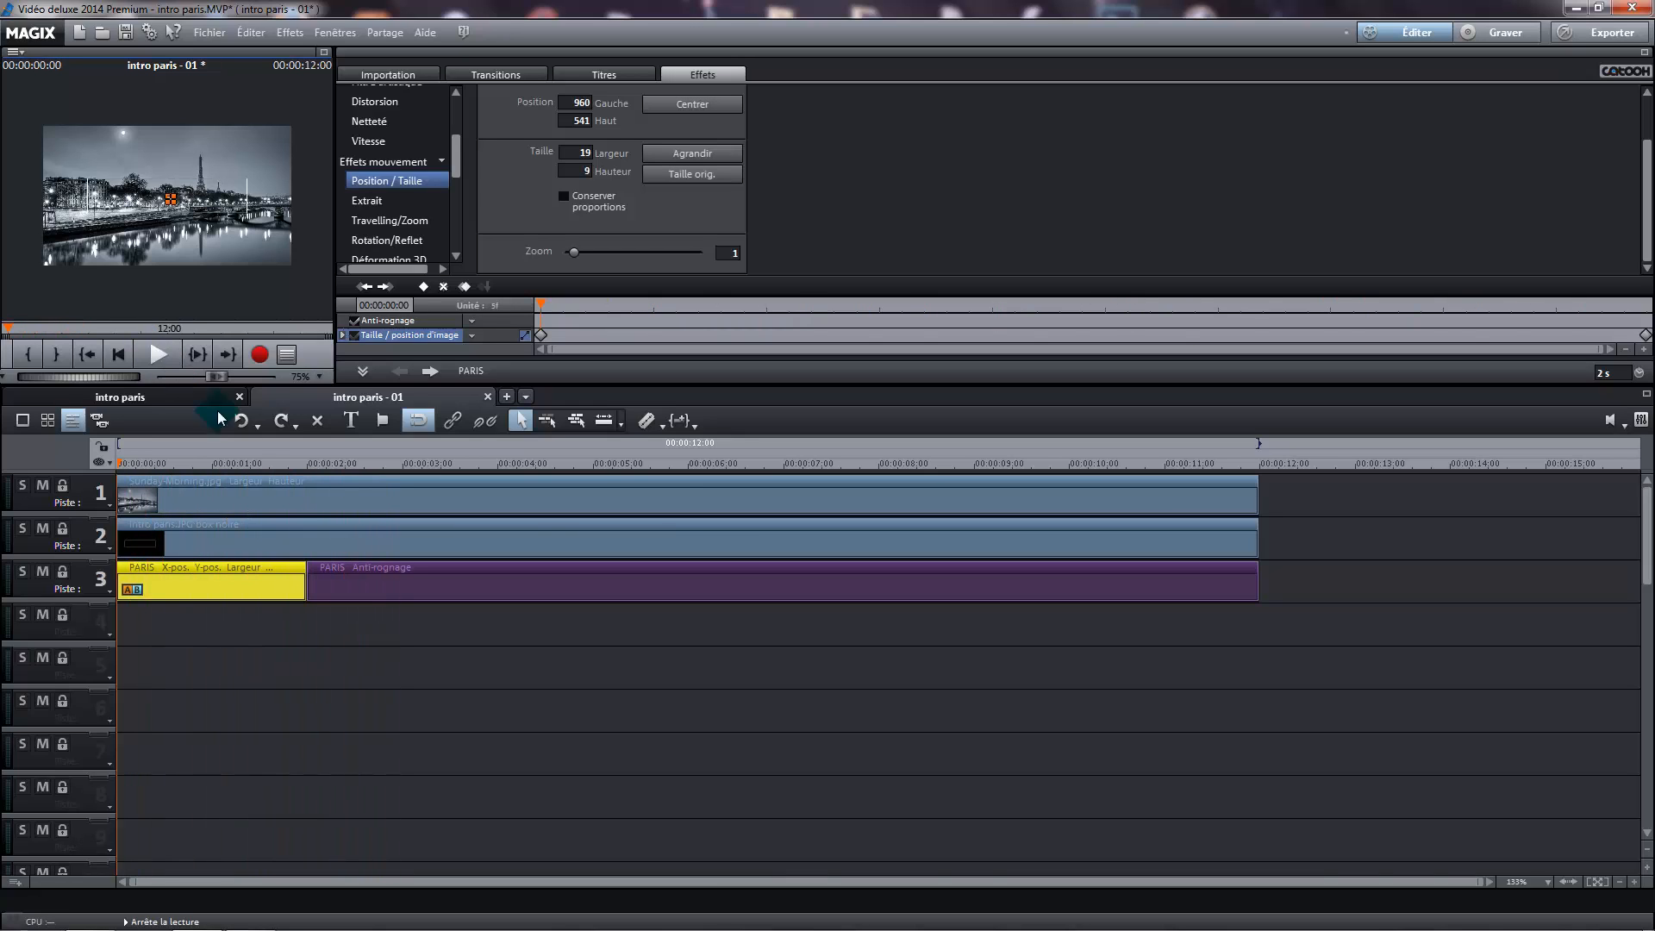
drag(109, 465, 325, 473)
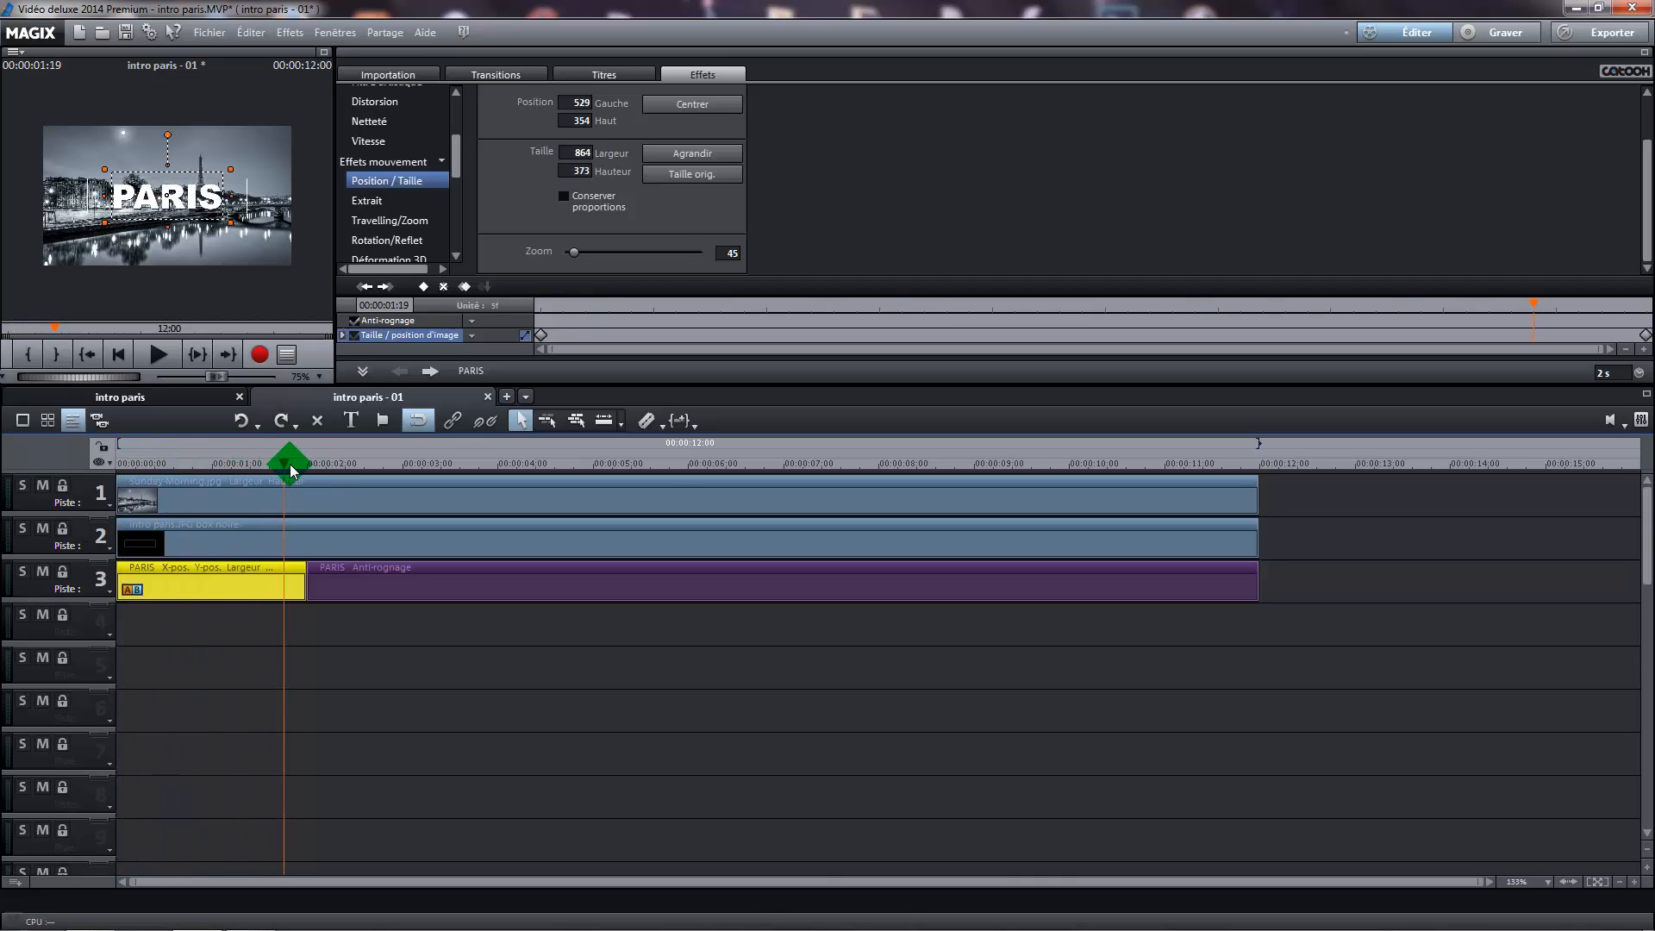
Set the zoom at the first PARIS segment's 00:00:01:24 keyframe to 28, matching the segment that follows
click(438, 586)
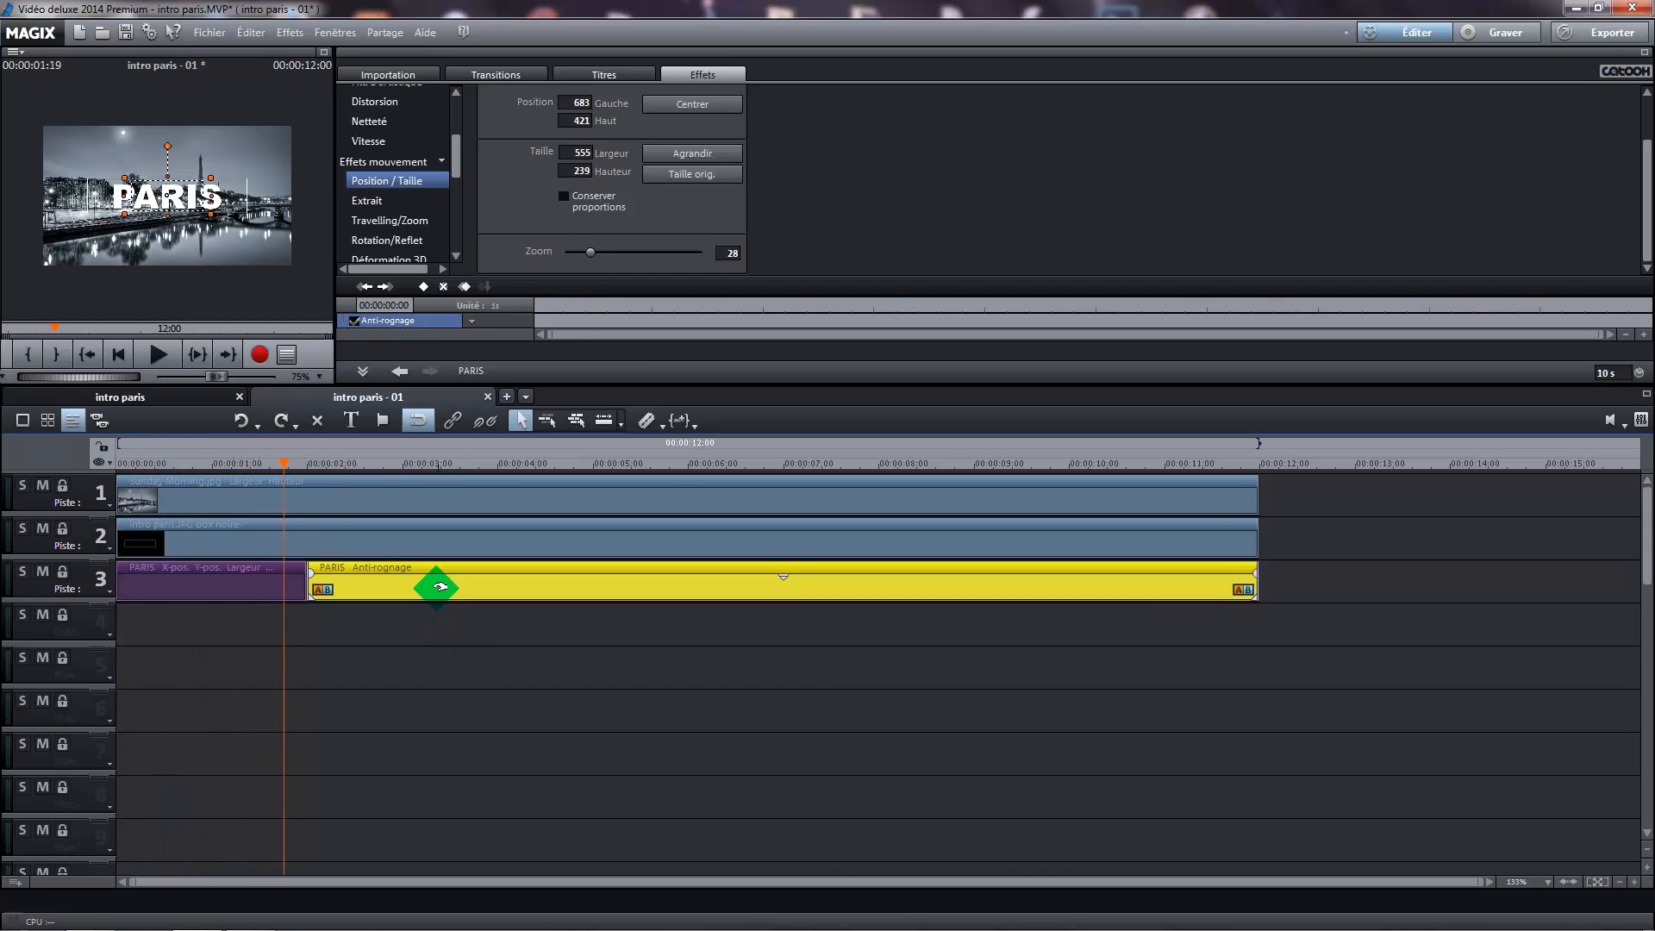
click(270, 580)
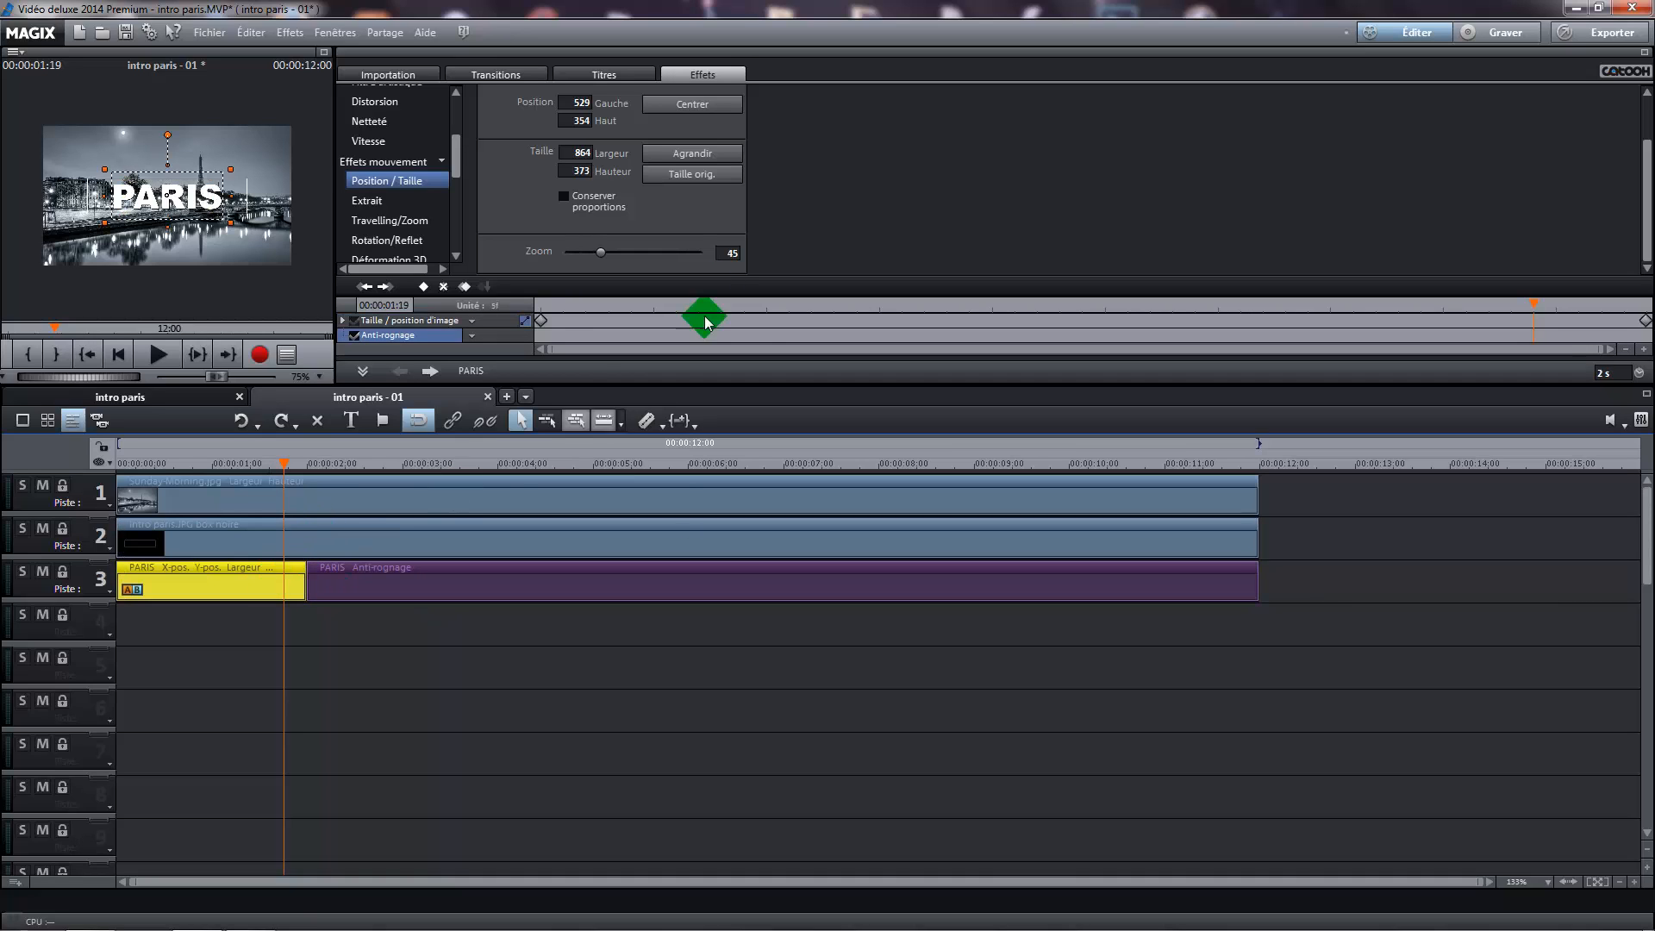
click(1642, 321)
click(729, 253)
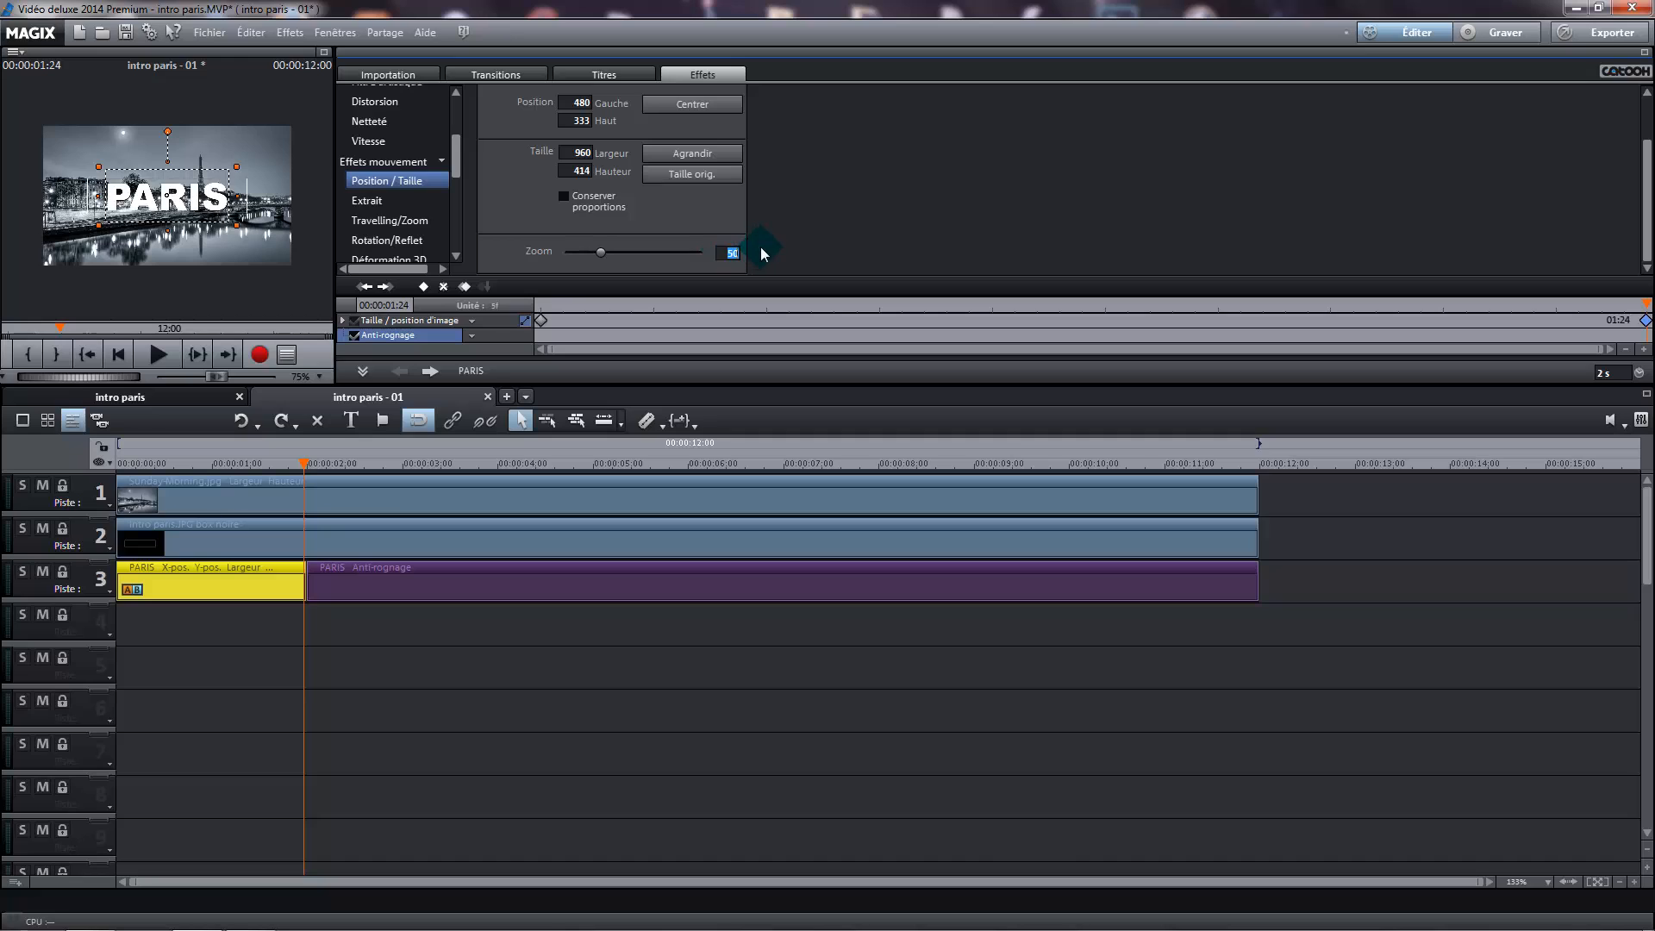
text(28)
key(Return)
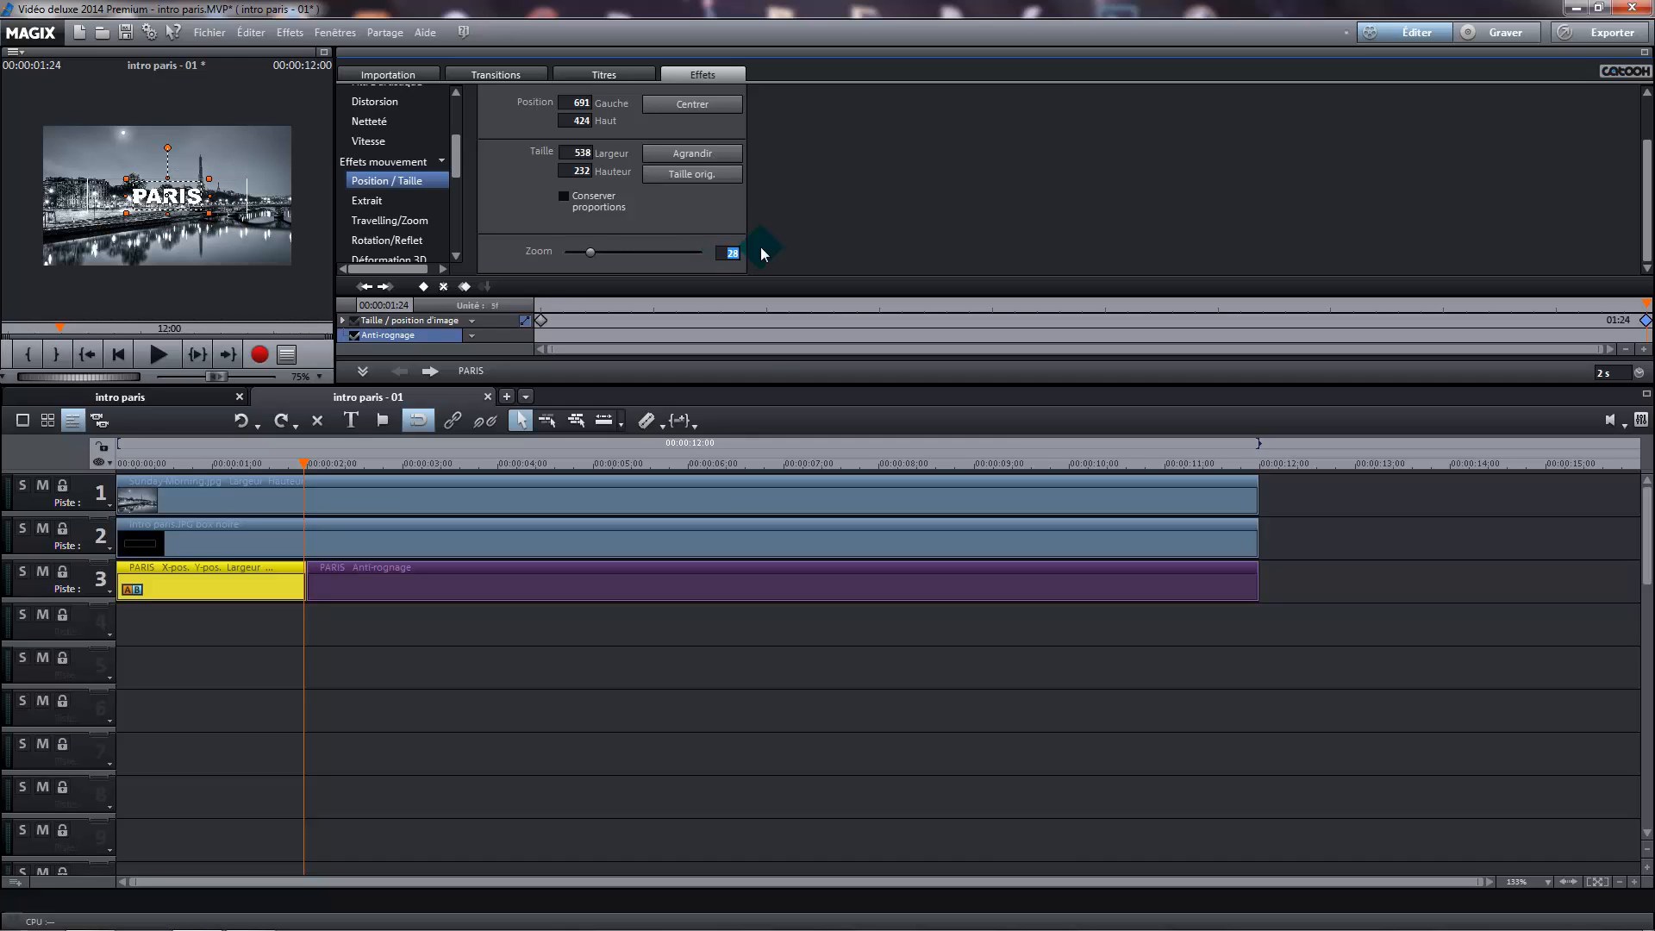
click(569, 775)
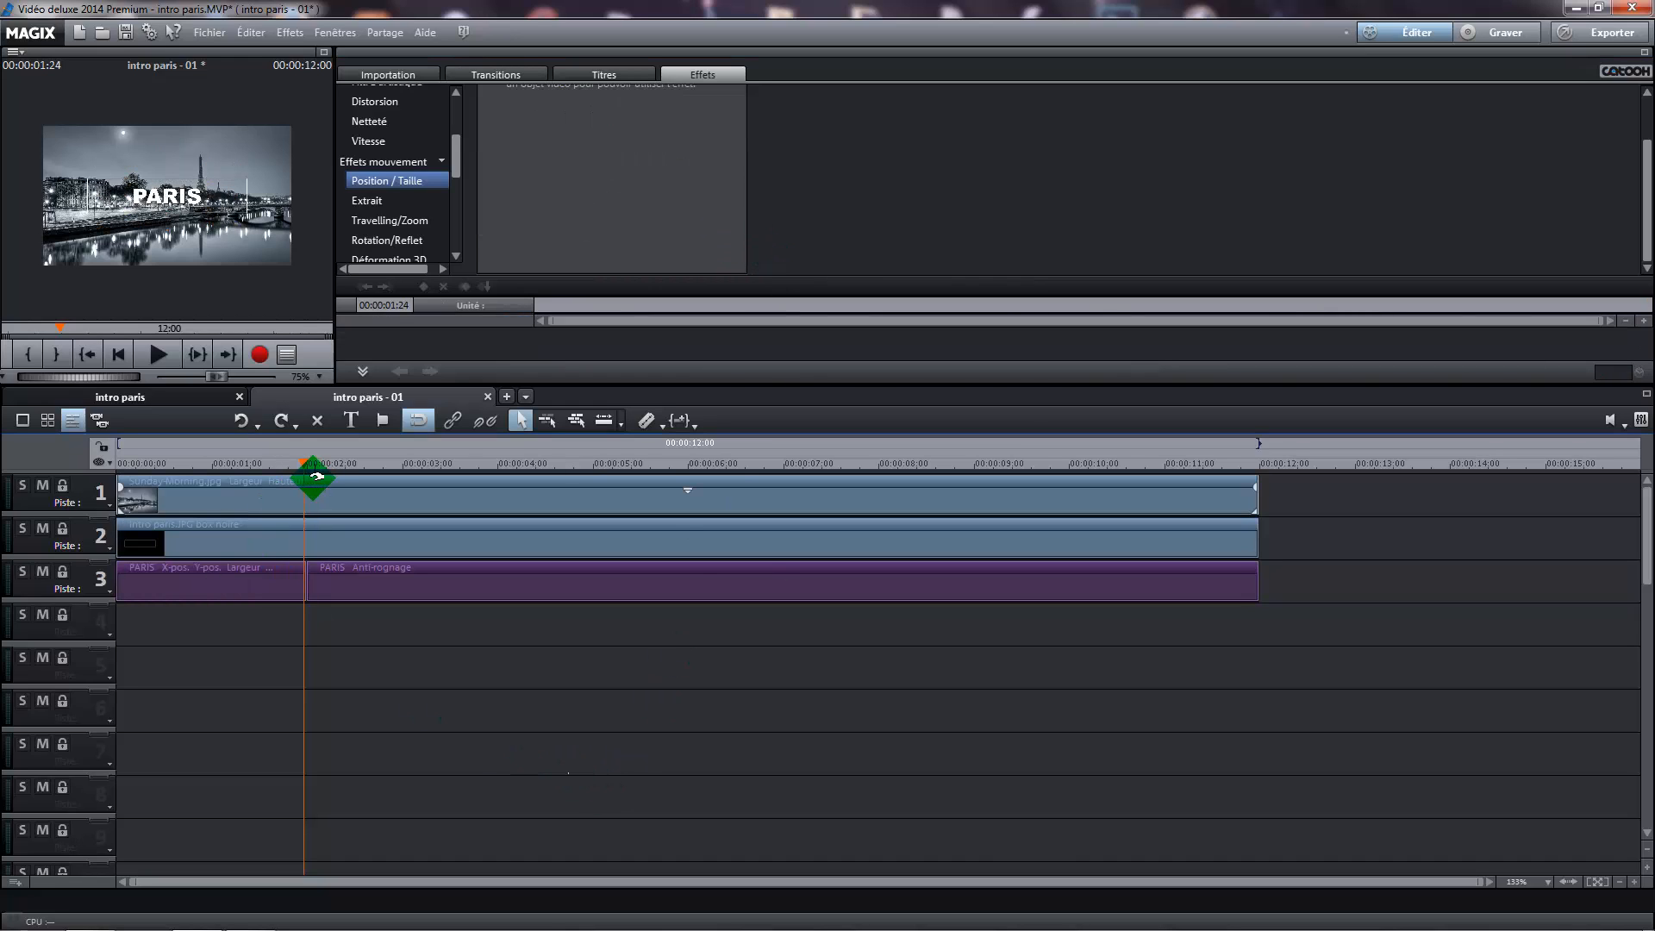
Play the intro from the start in the enlarged preview, then restore the normal preview size
drag(310, 477, 100, 459)
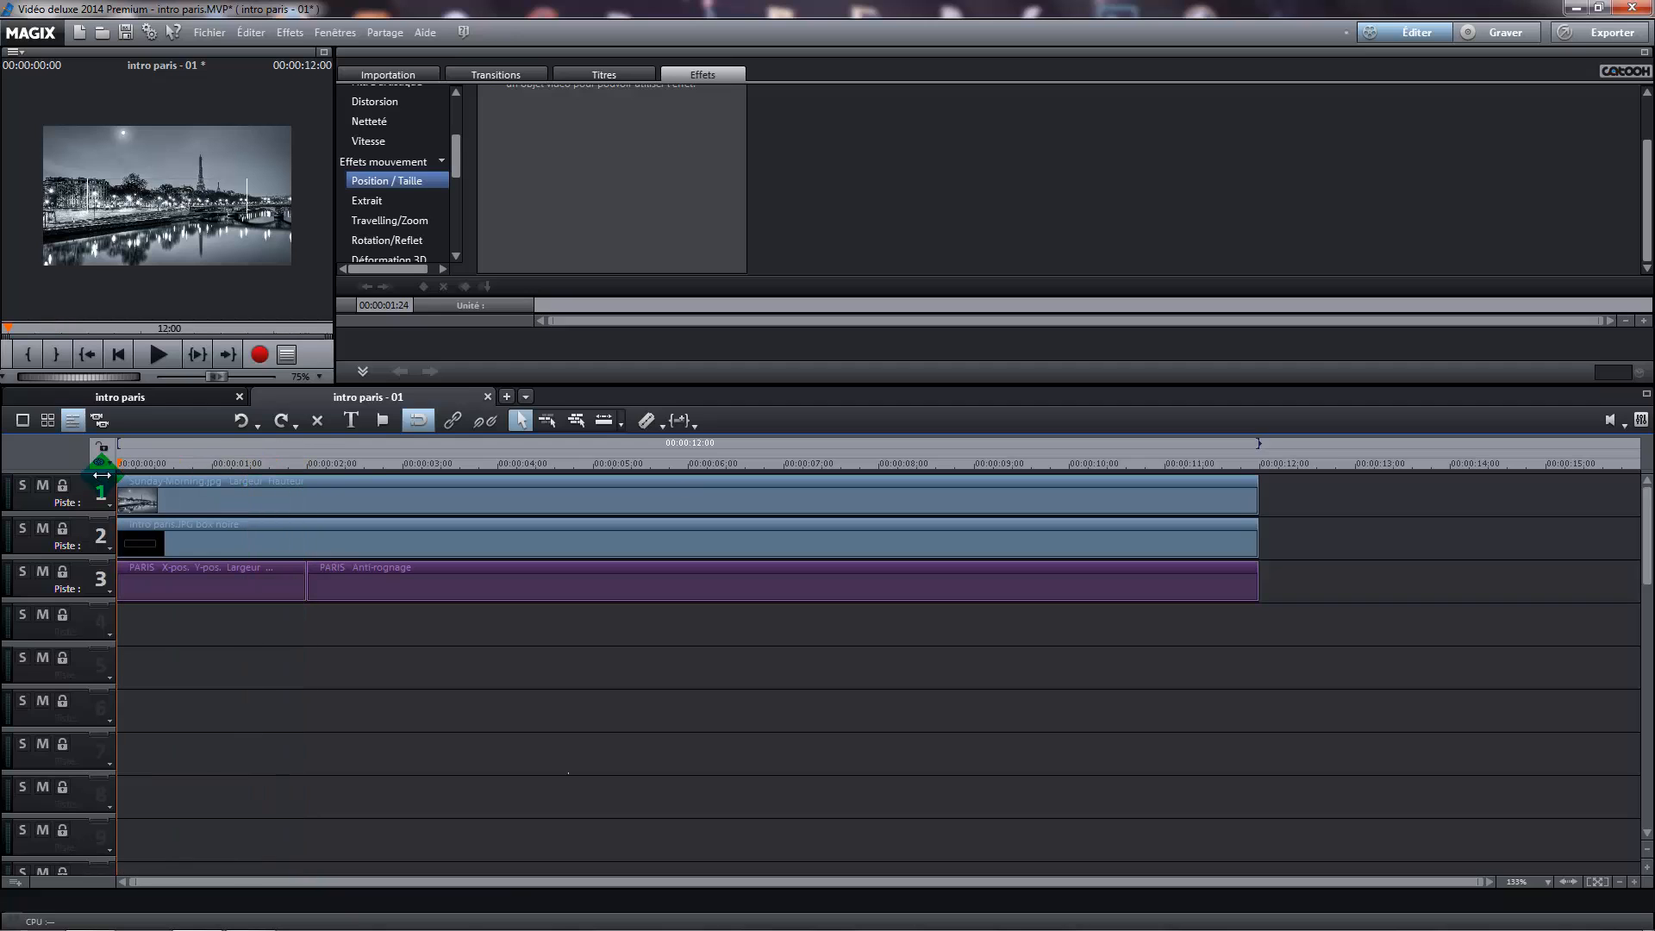
double_click(328, 54)
click(818, 900)
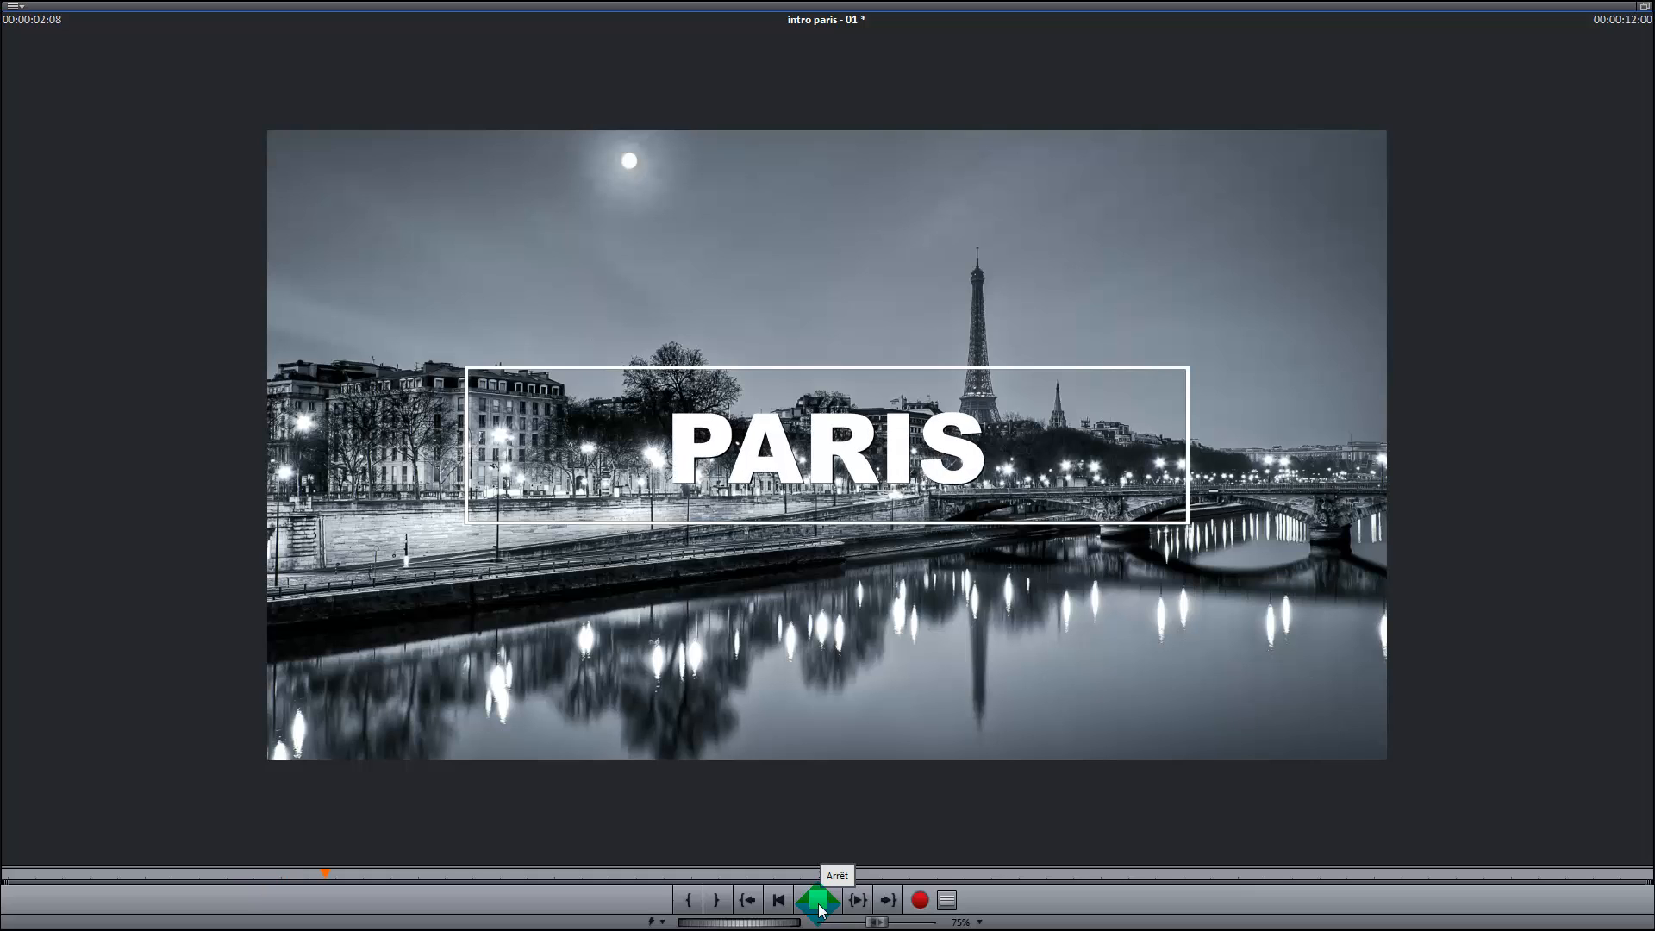
click(818, 901)
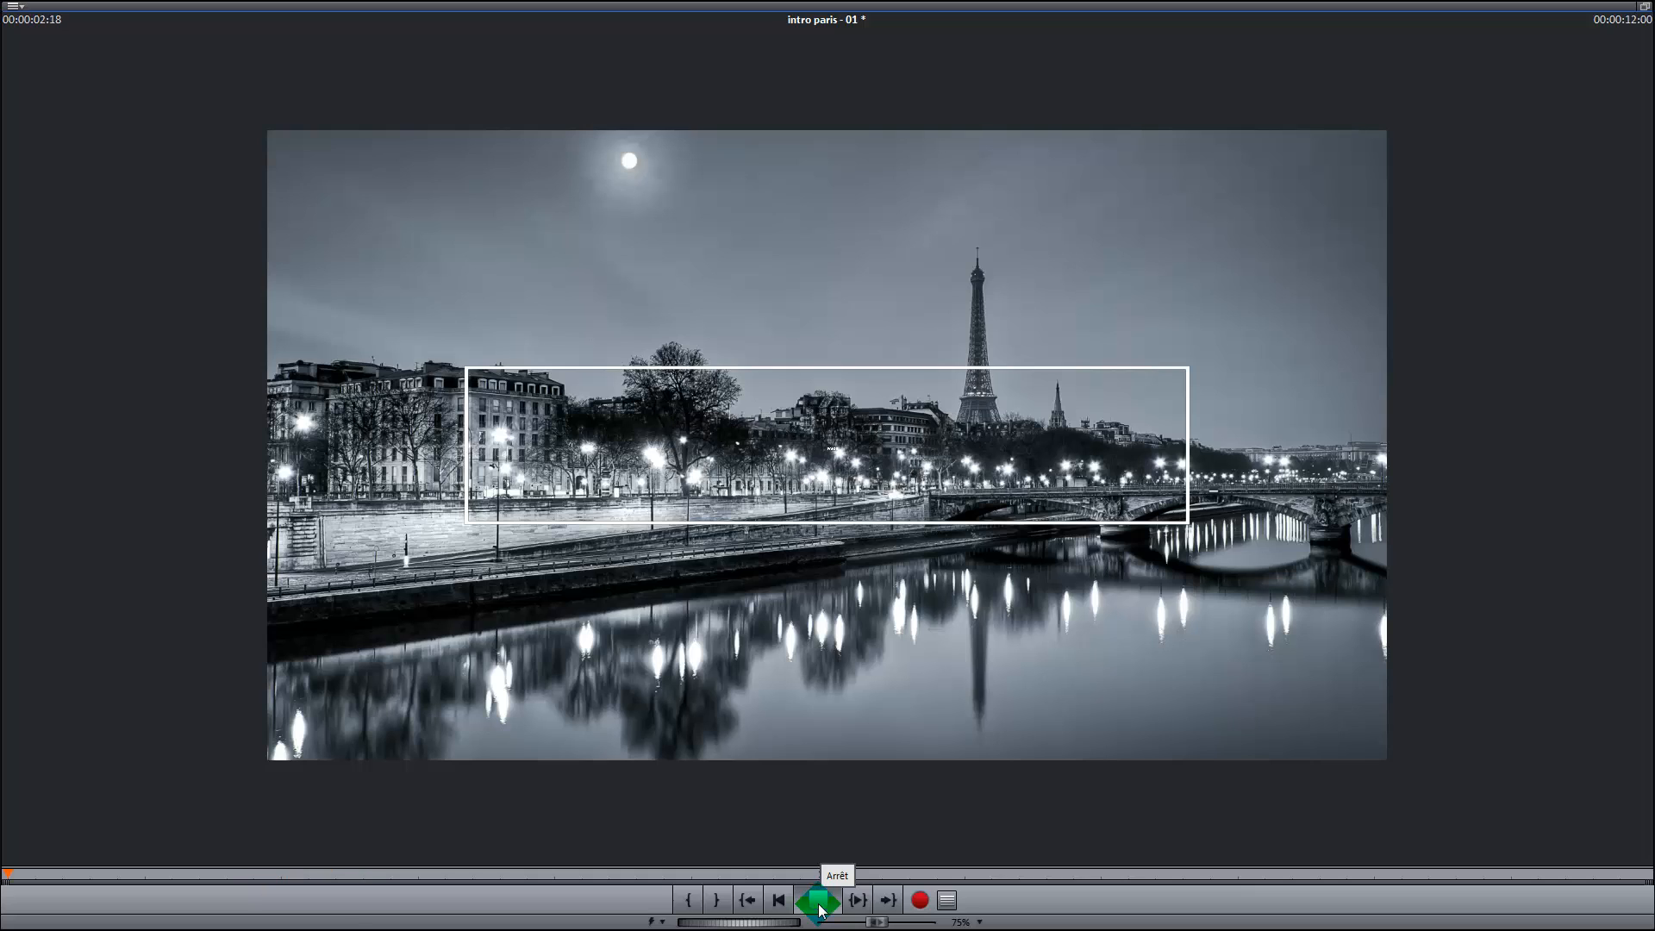
click(1646, 13)
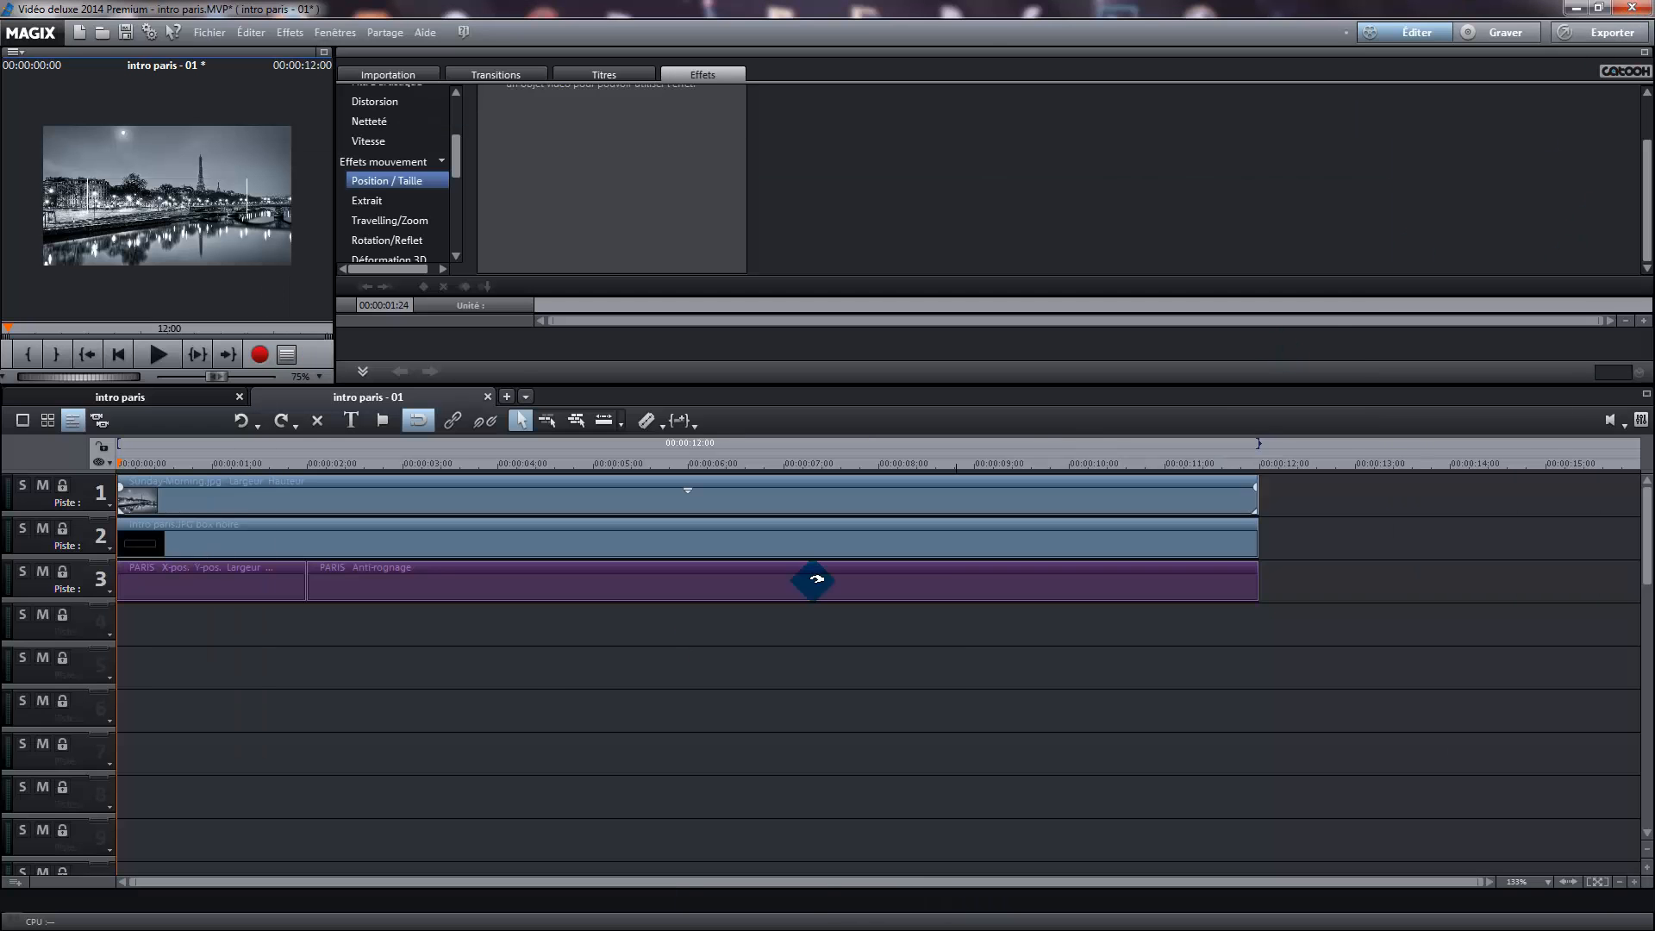
Split the second PARIS segment on track 3 at 00:00:03:00
click(341, 585)
drag(130, 454, 400, 486)
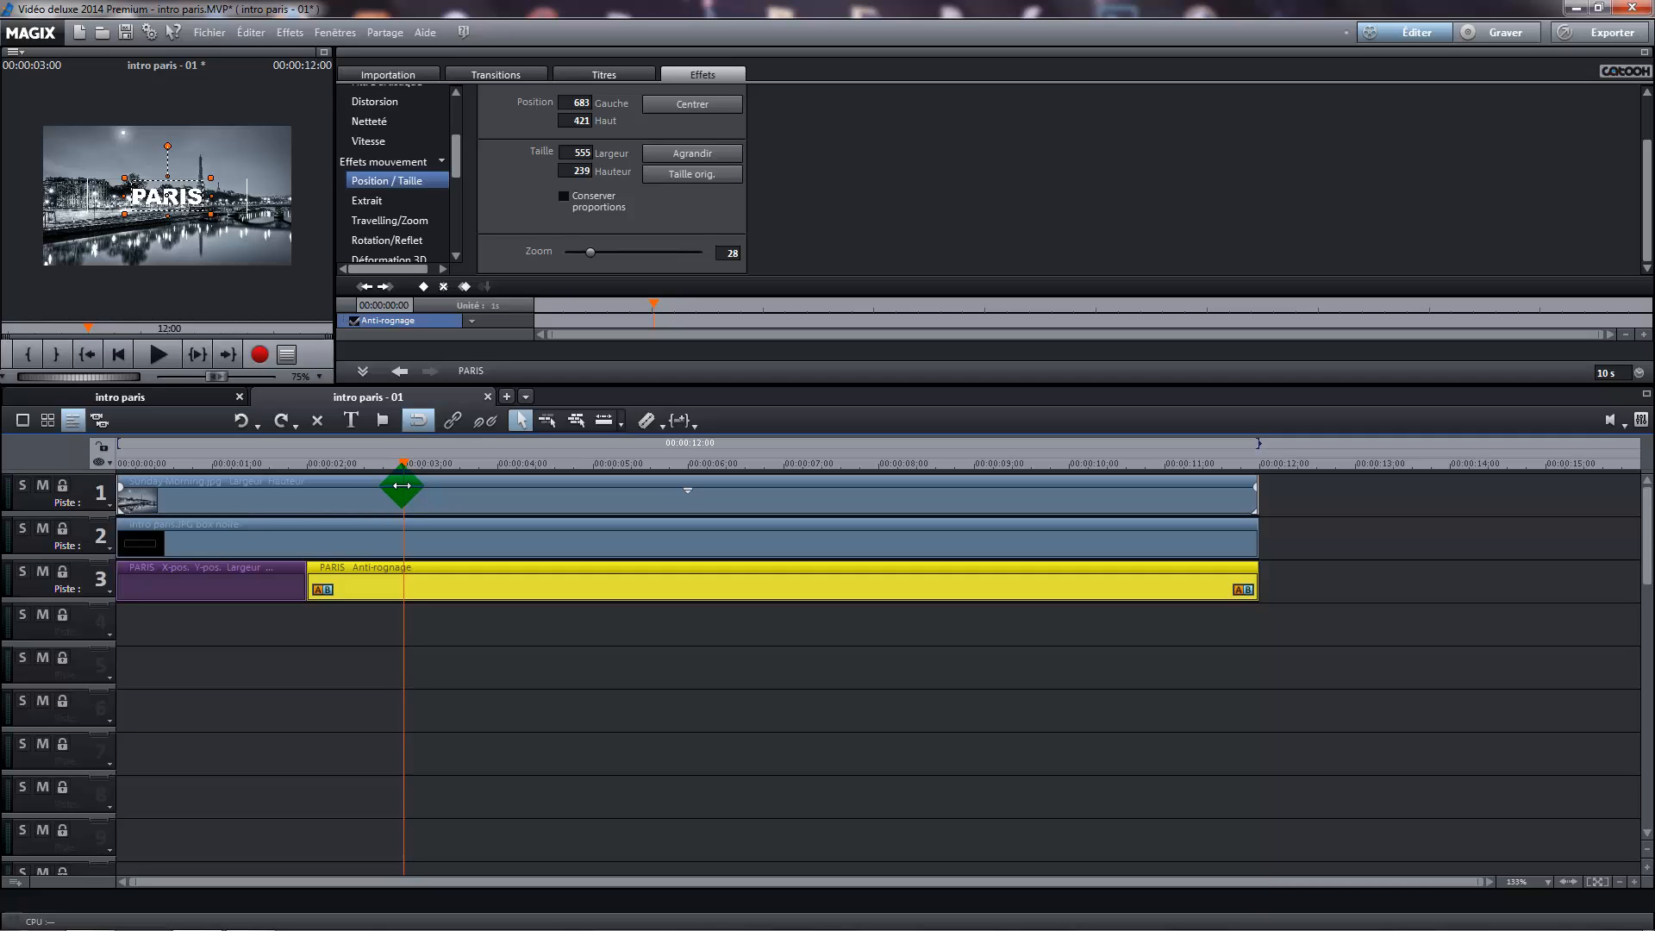
click(372, 586)
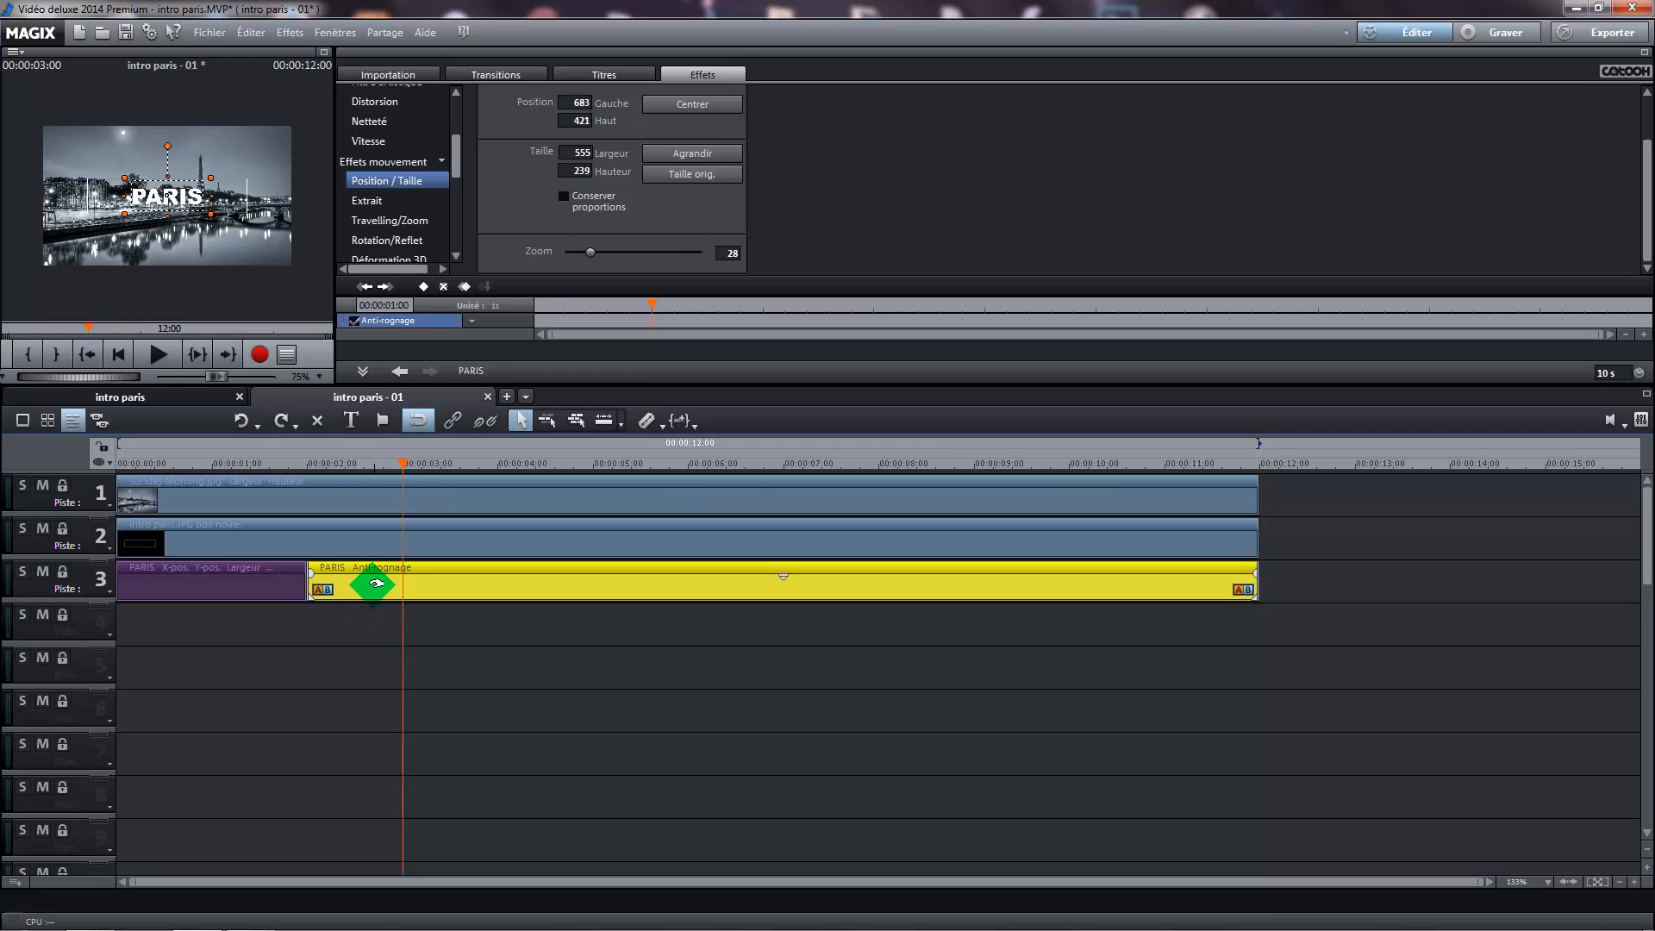
click(646, 421)
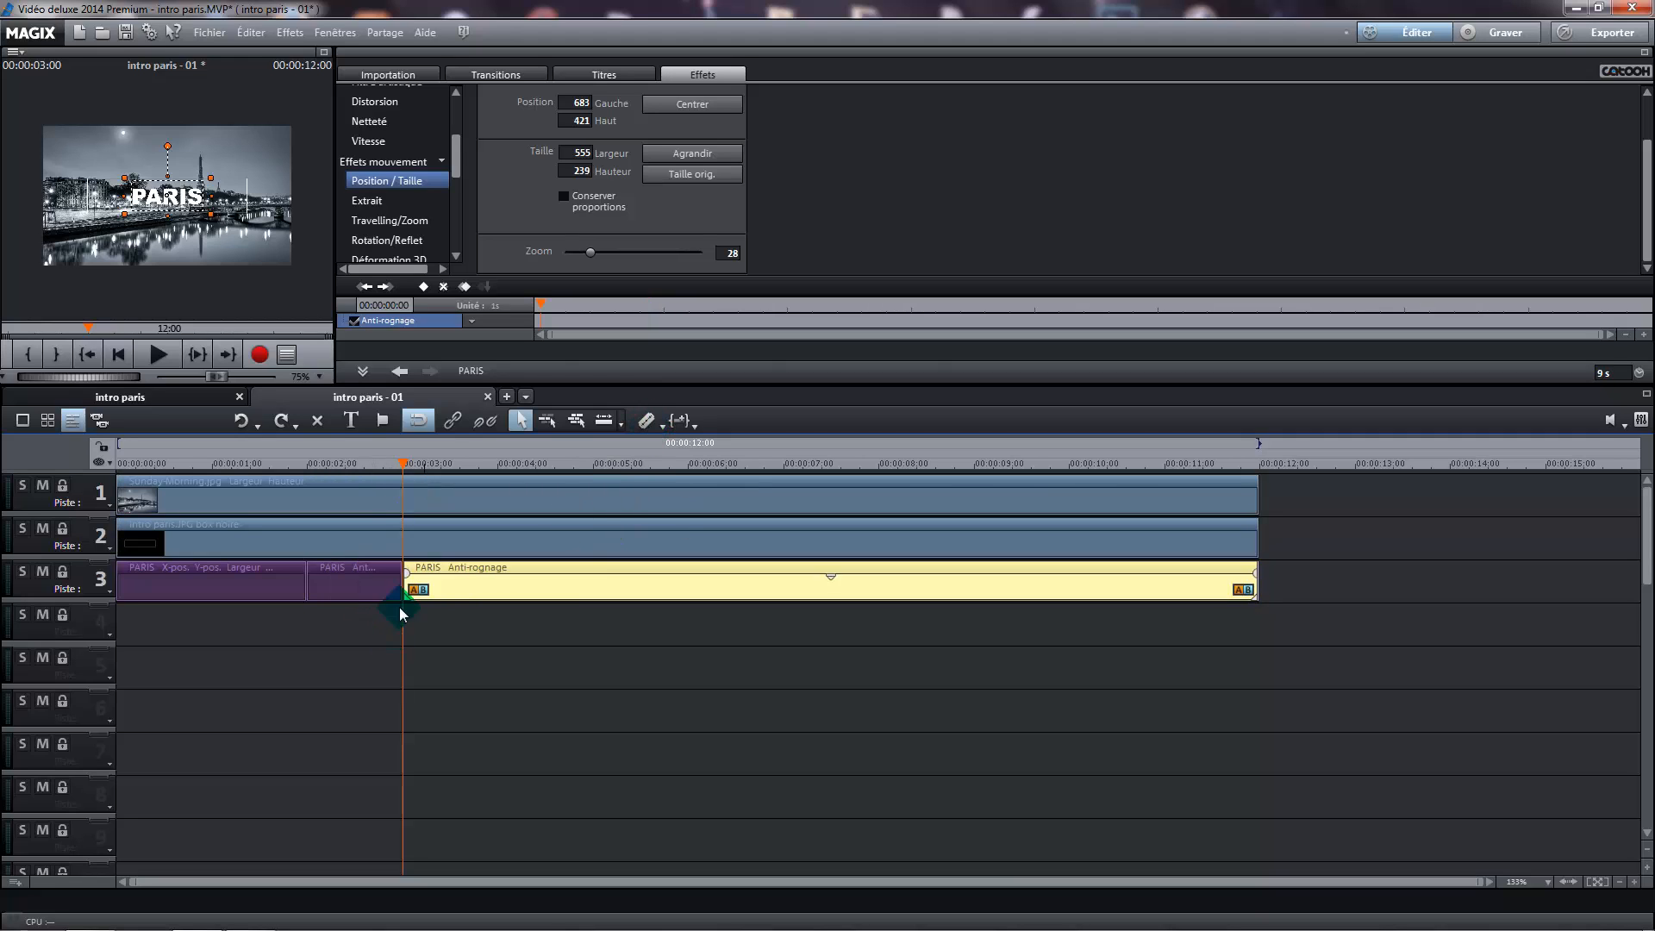
Set the artistic blur of the one-second middle PARIS segment to 10 at its first frame, 00:00:02:00
click(356, 576)
drag(405, 485, 305, 480)
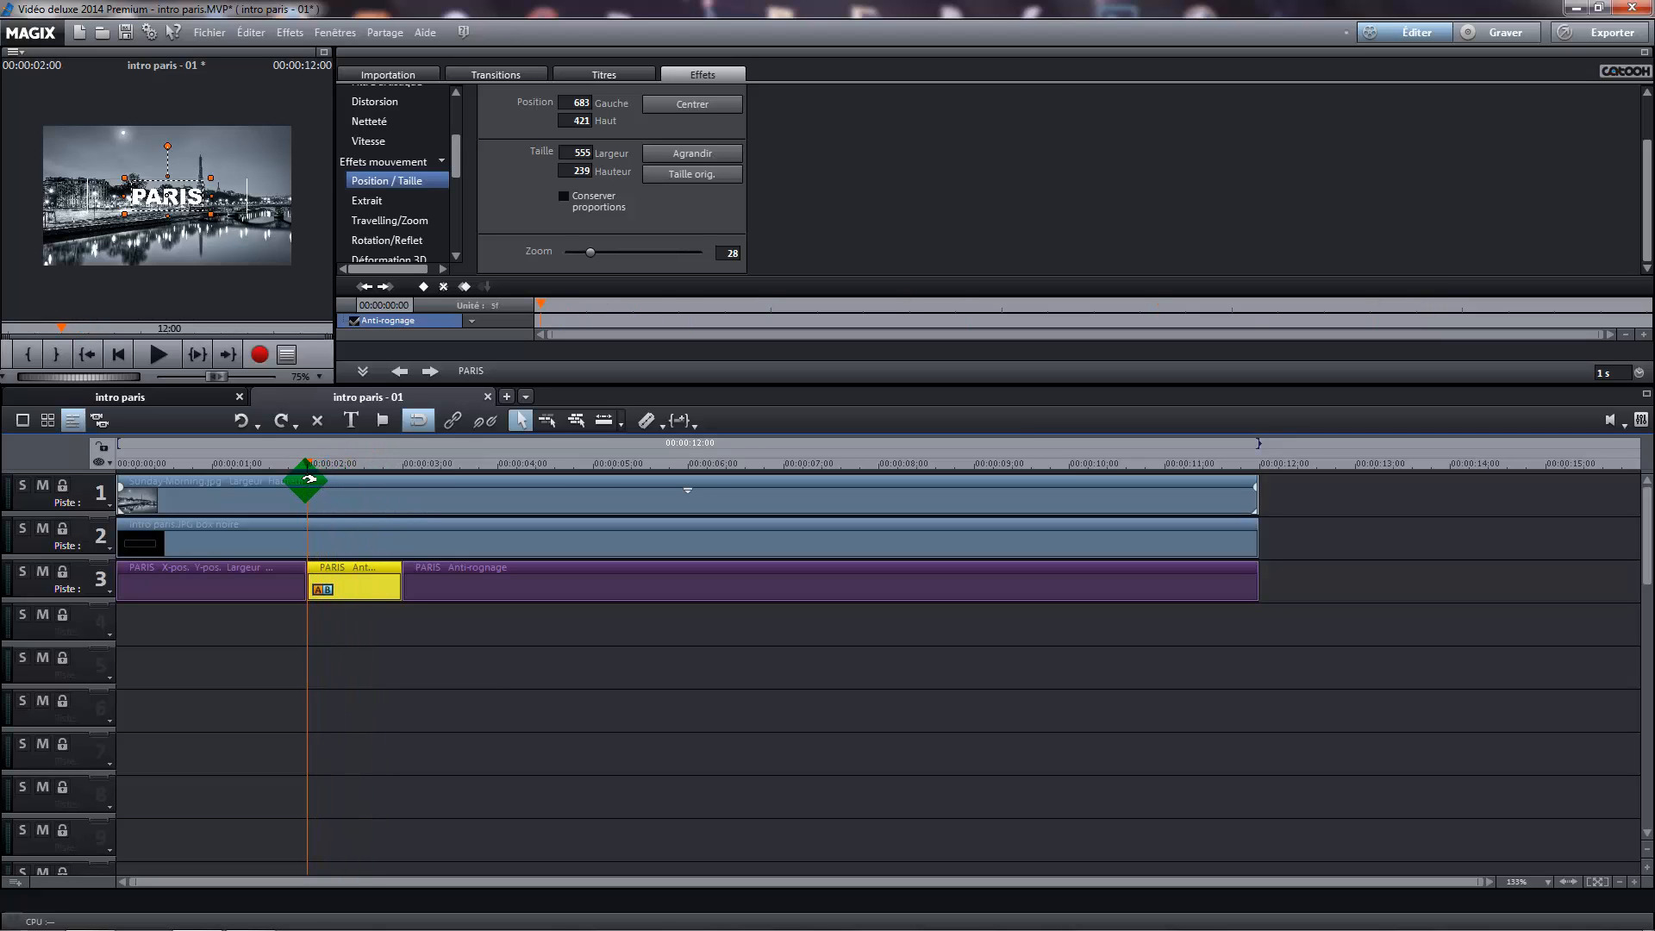
key(Left)
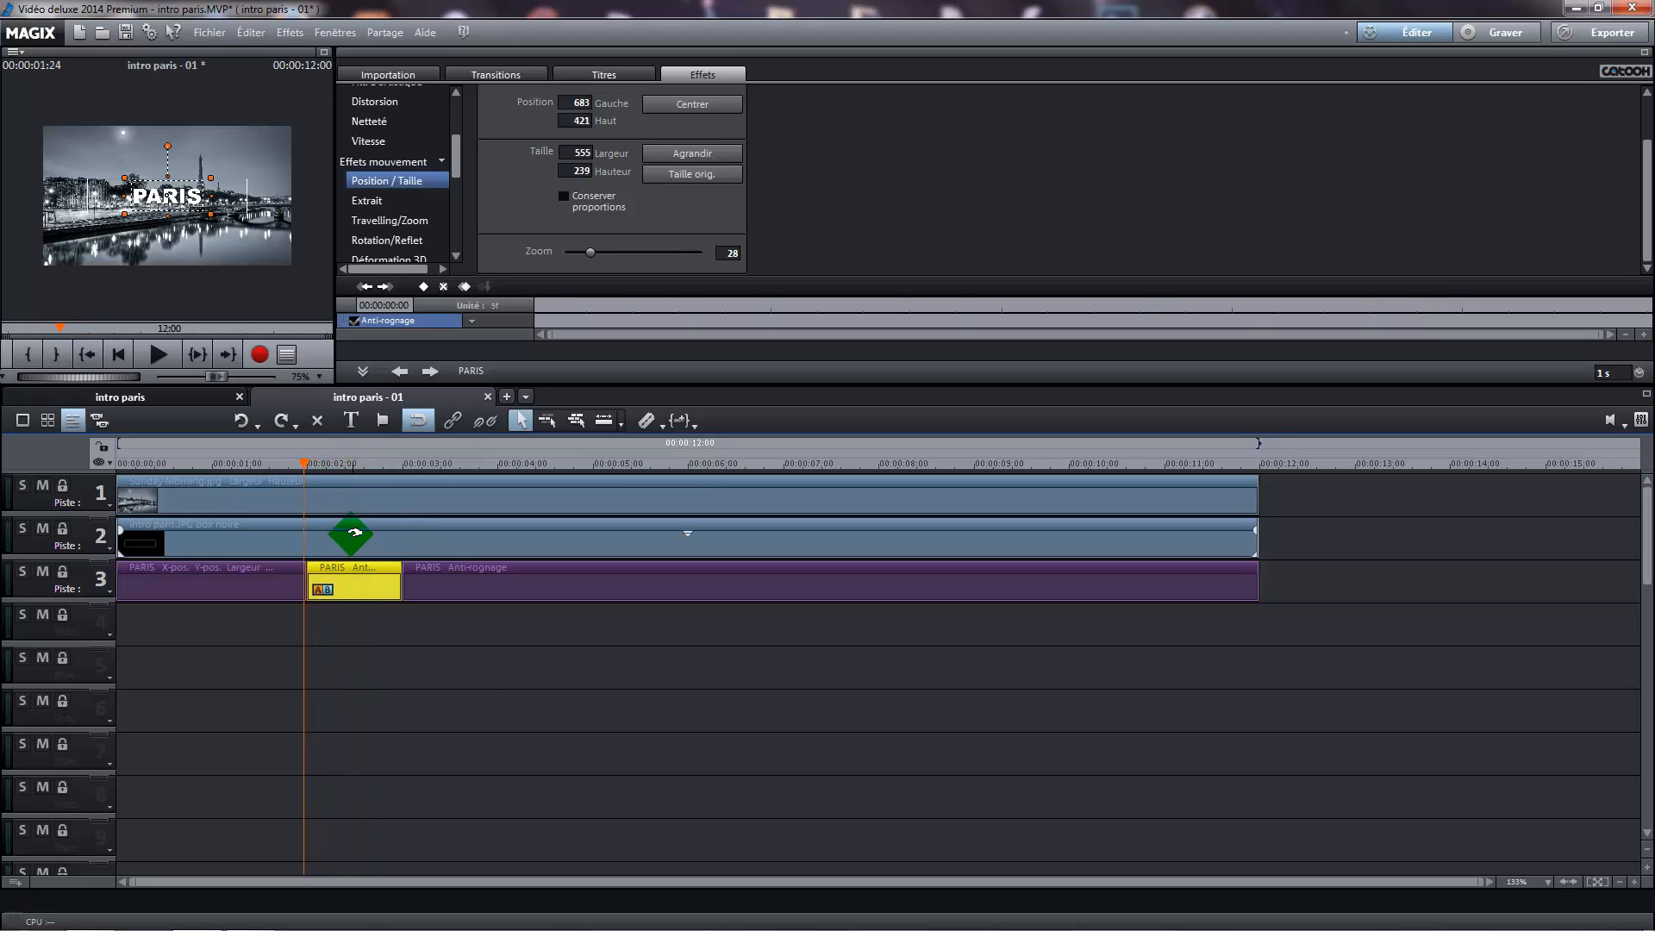
key(Right)
key(Right)
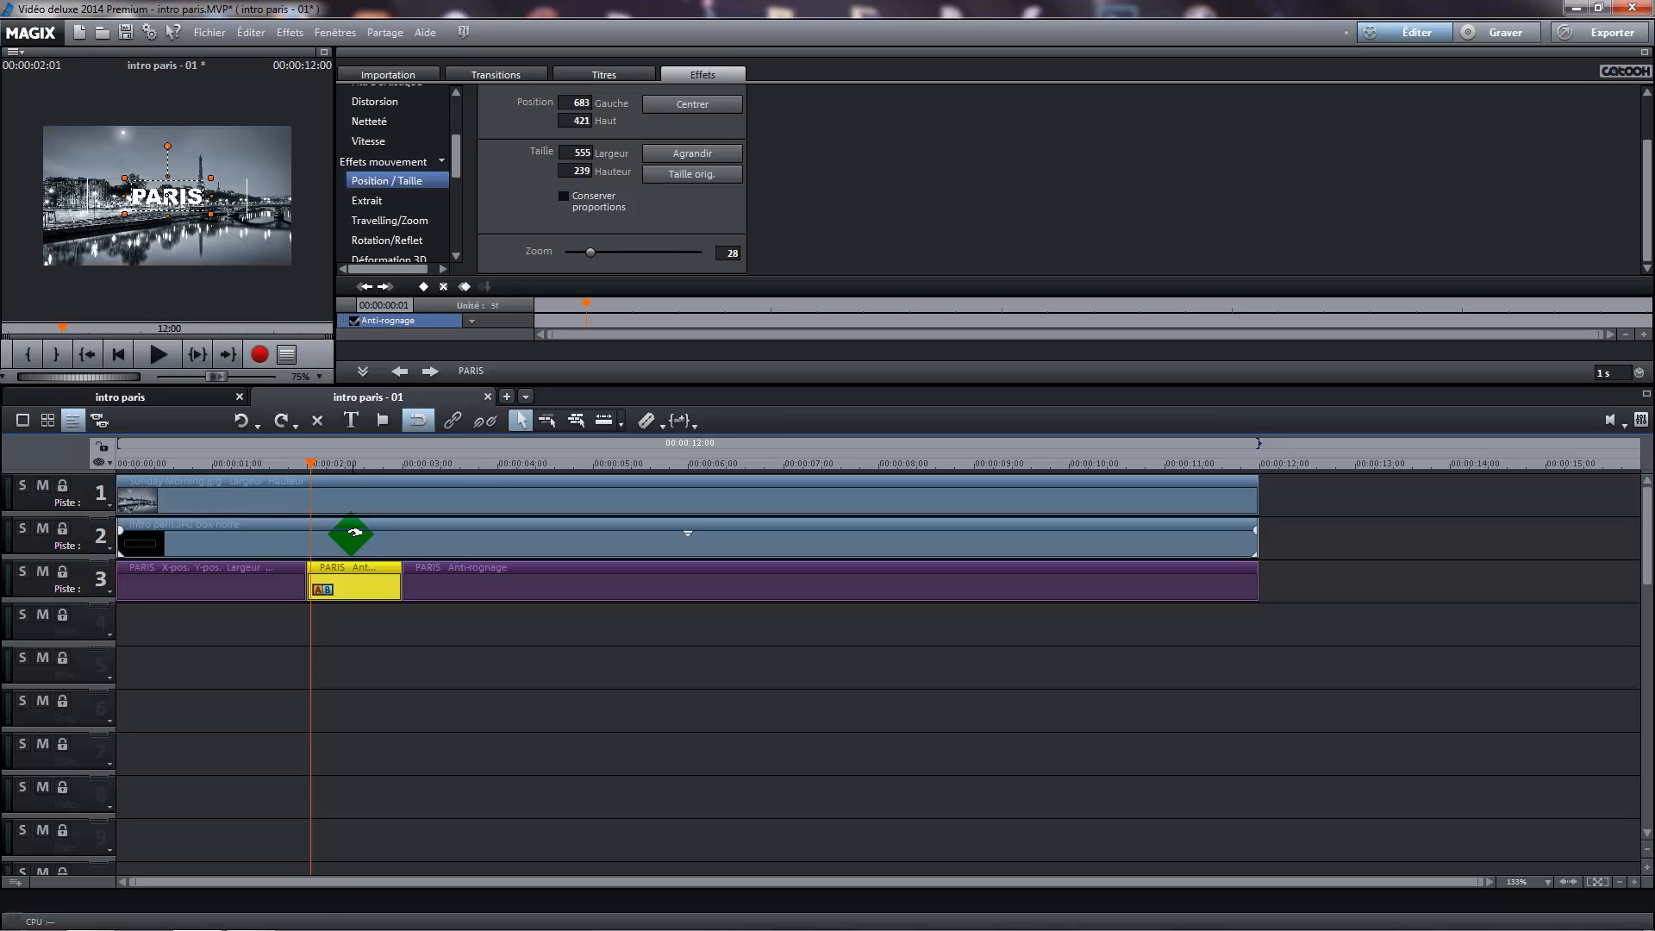
key(Left)
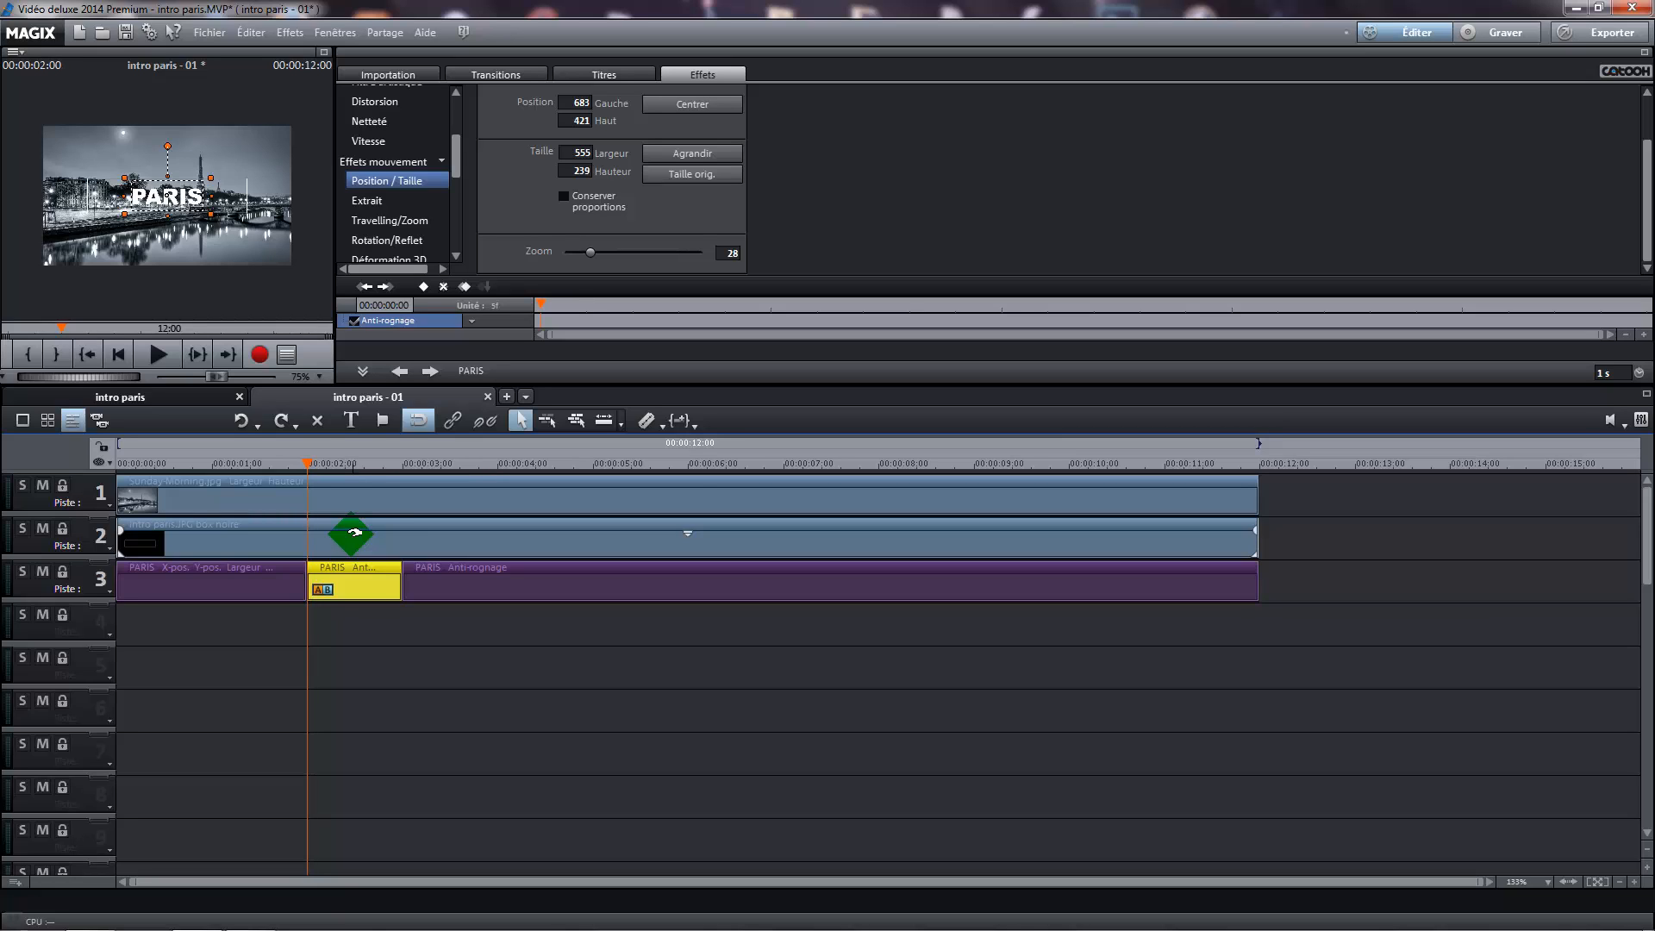
drag(354, 533, 528, 276)
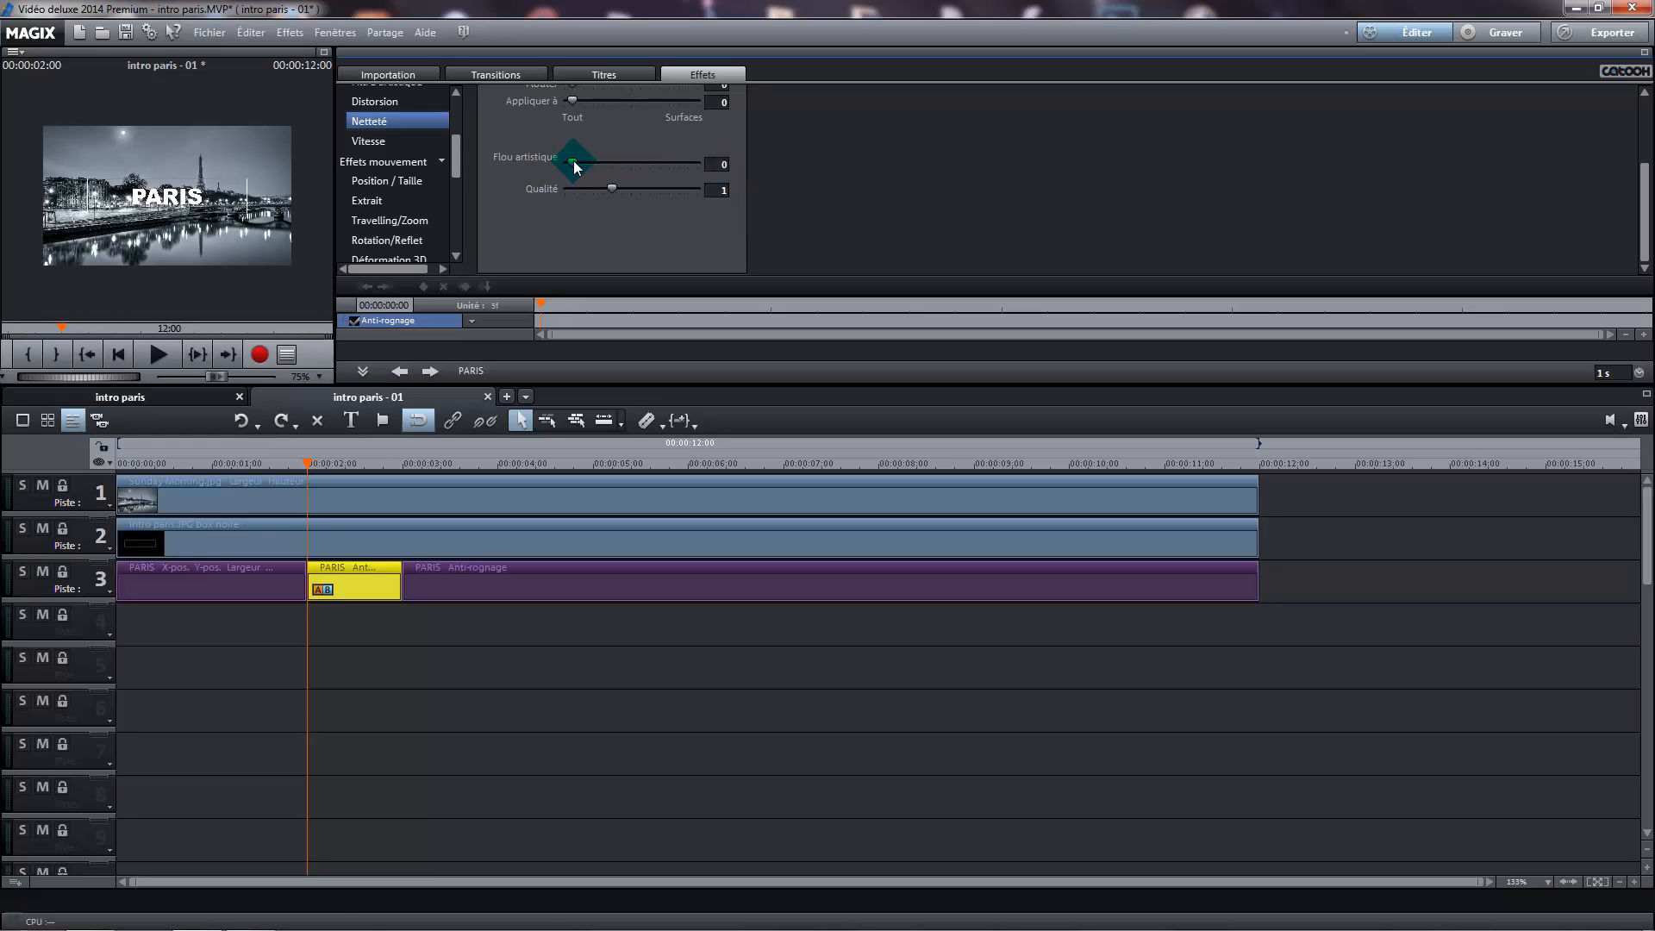
drag(576, 167, 701, 169)
click(717, 164)
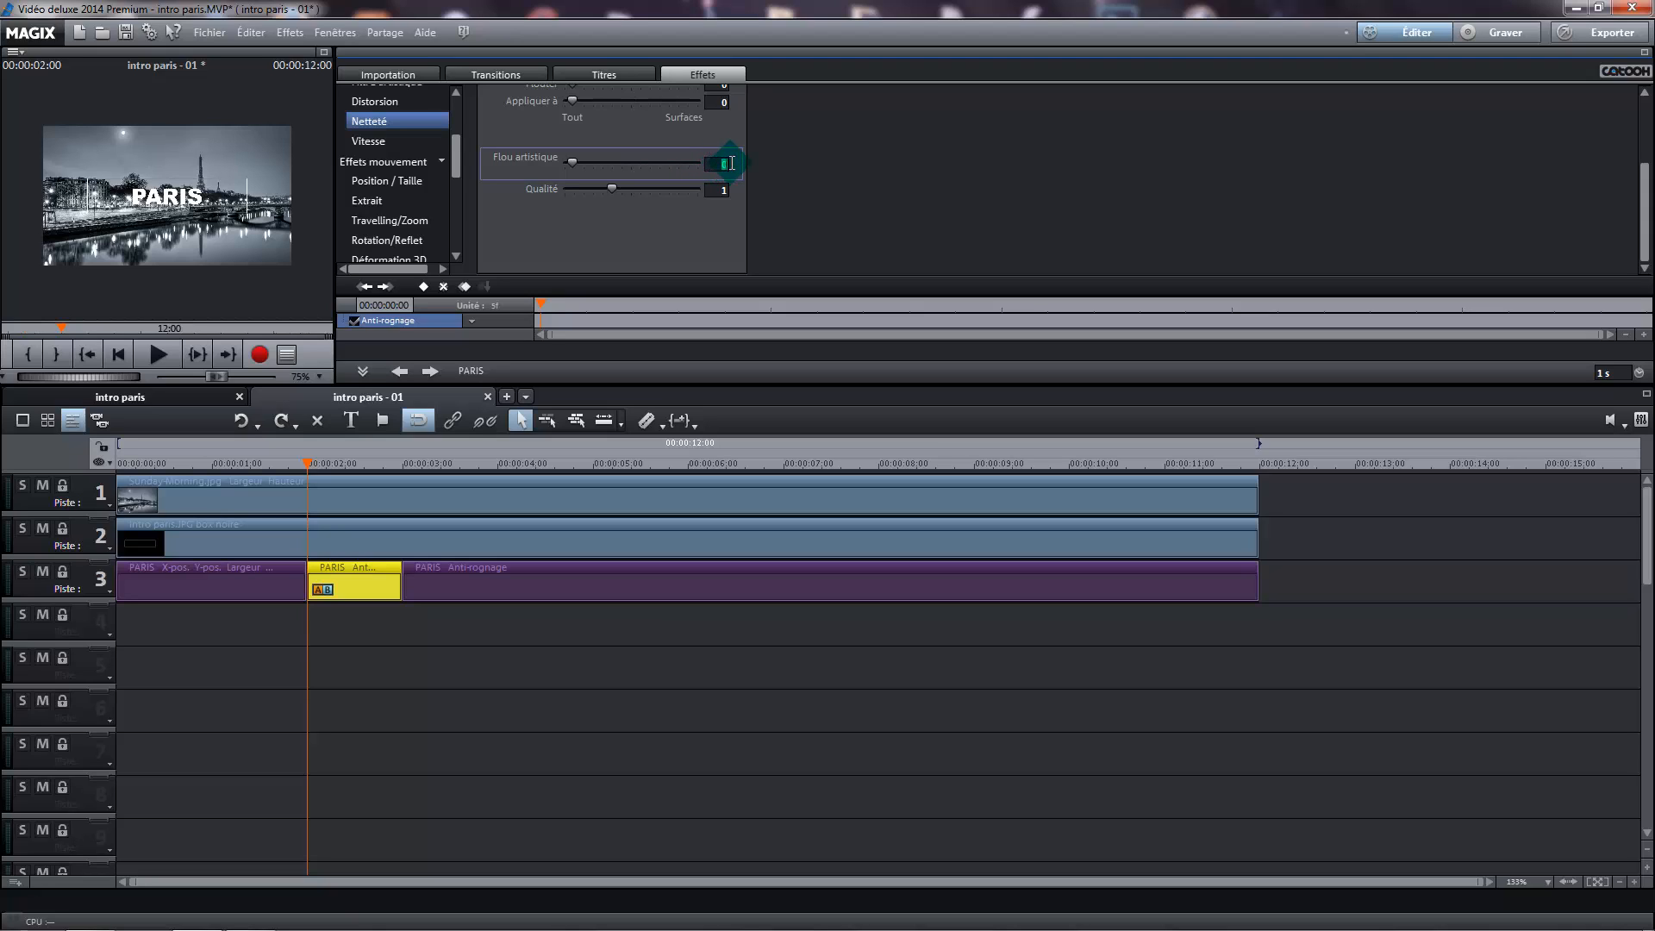
text(11)
key(Return)
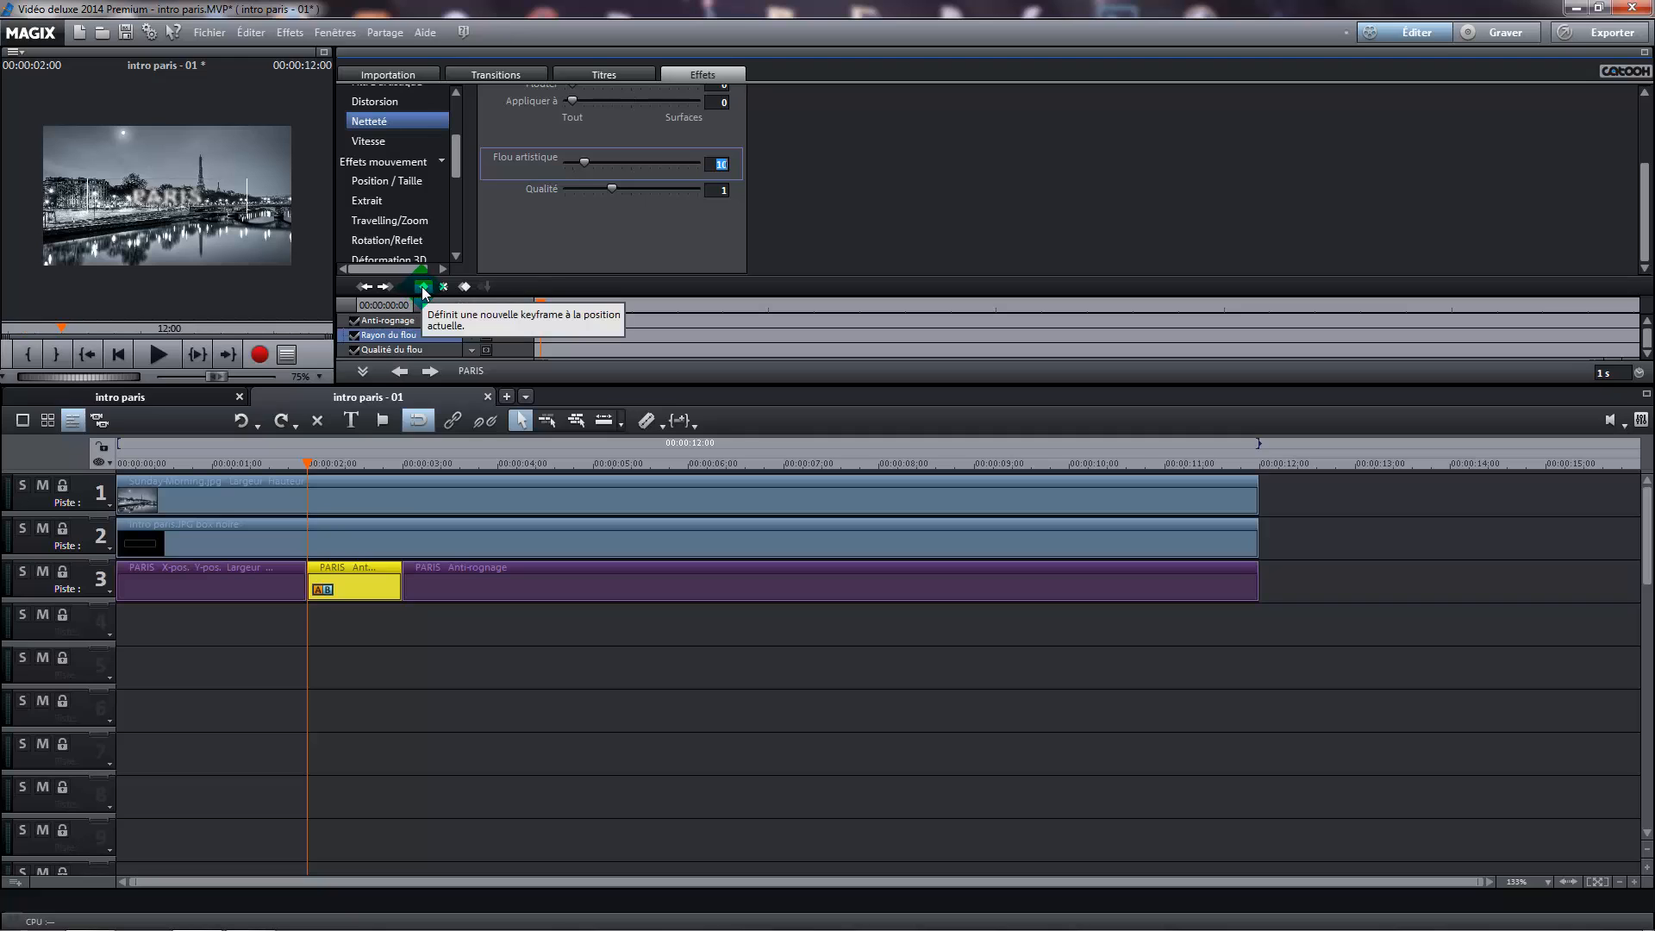
Keyframe the artistic blur at the one-second PARIS segment's first frame and set it to 0 at 00:00:02:24
click(423, 288)
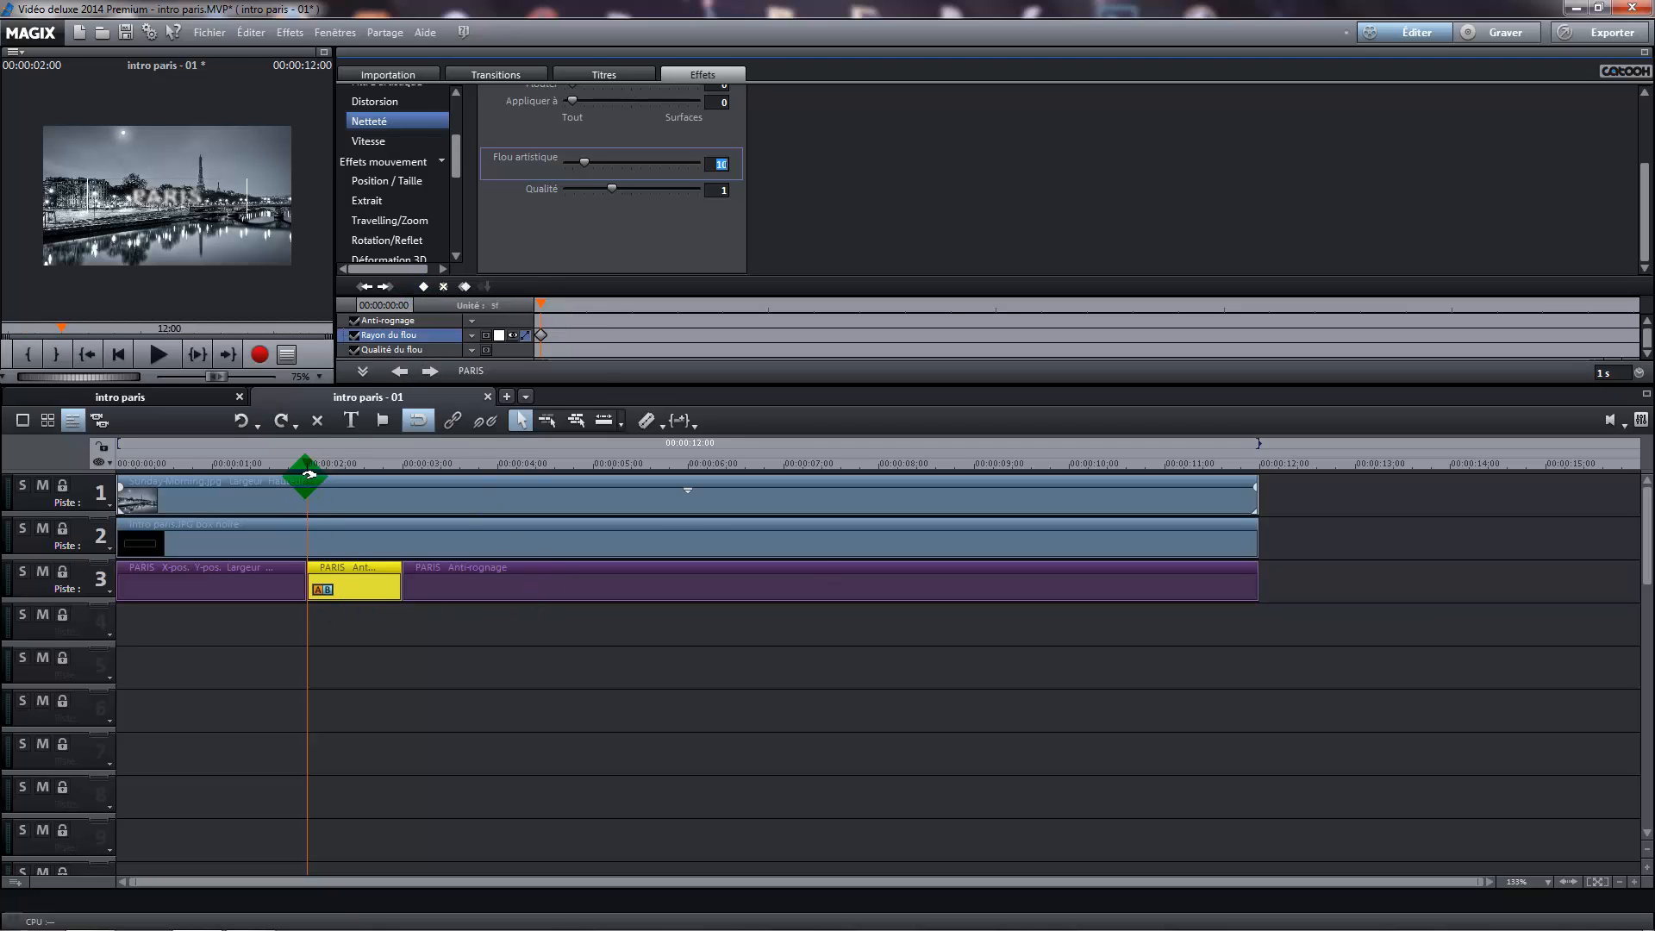
drag(301, 462, 405, 462)
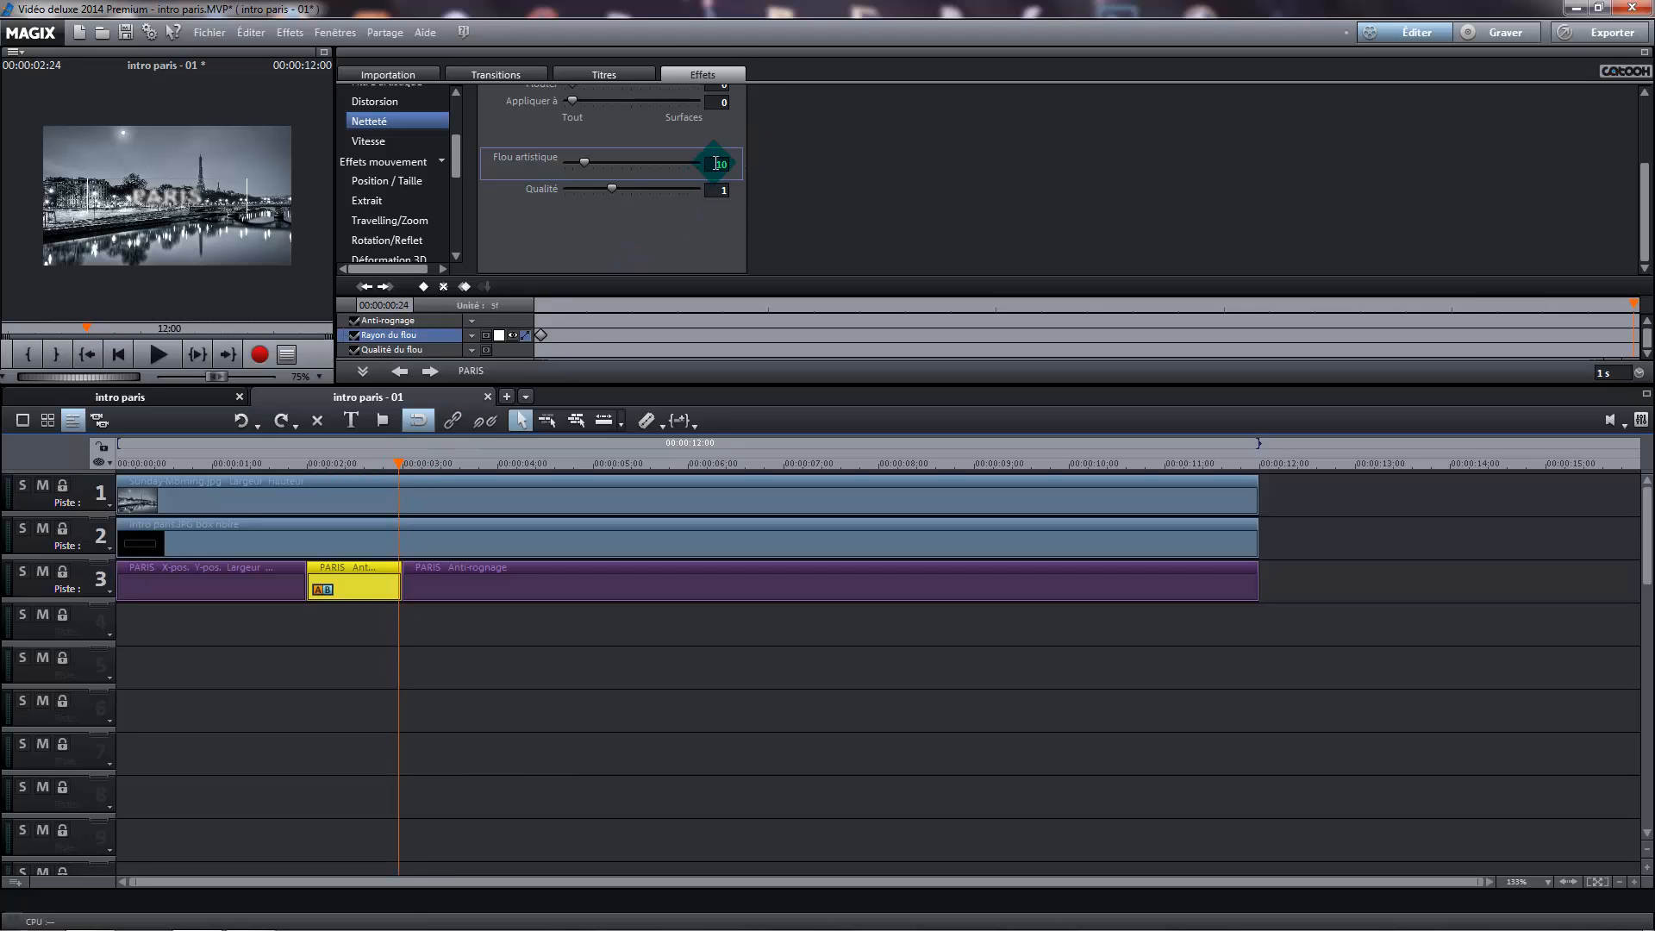
drag(715, 164, 749, 175)
text(0)
key(Return)
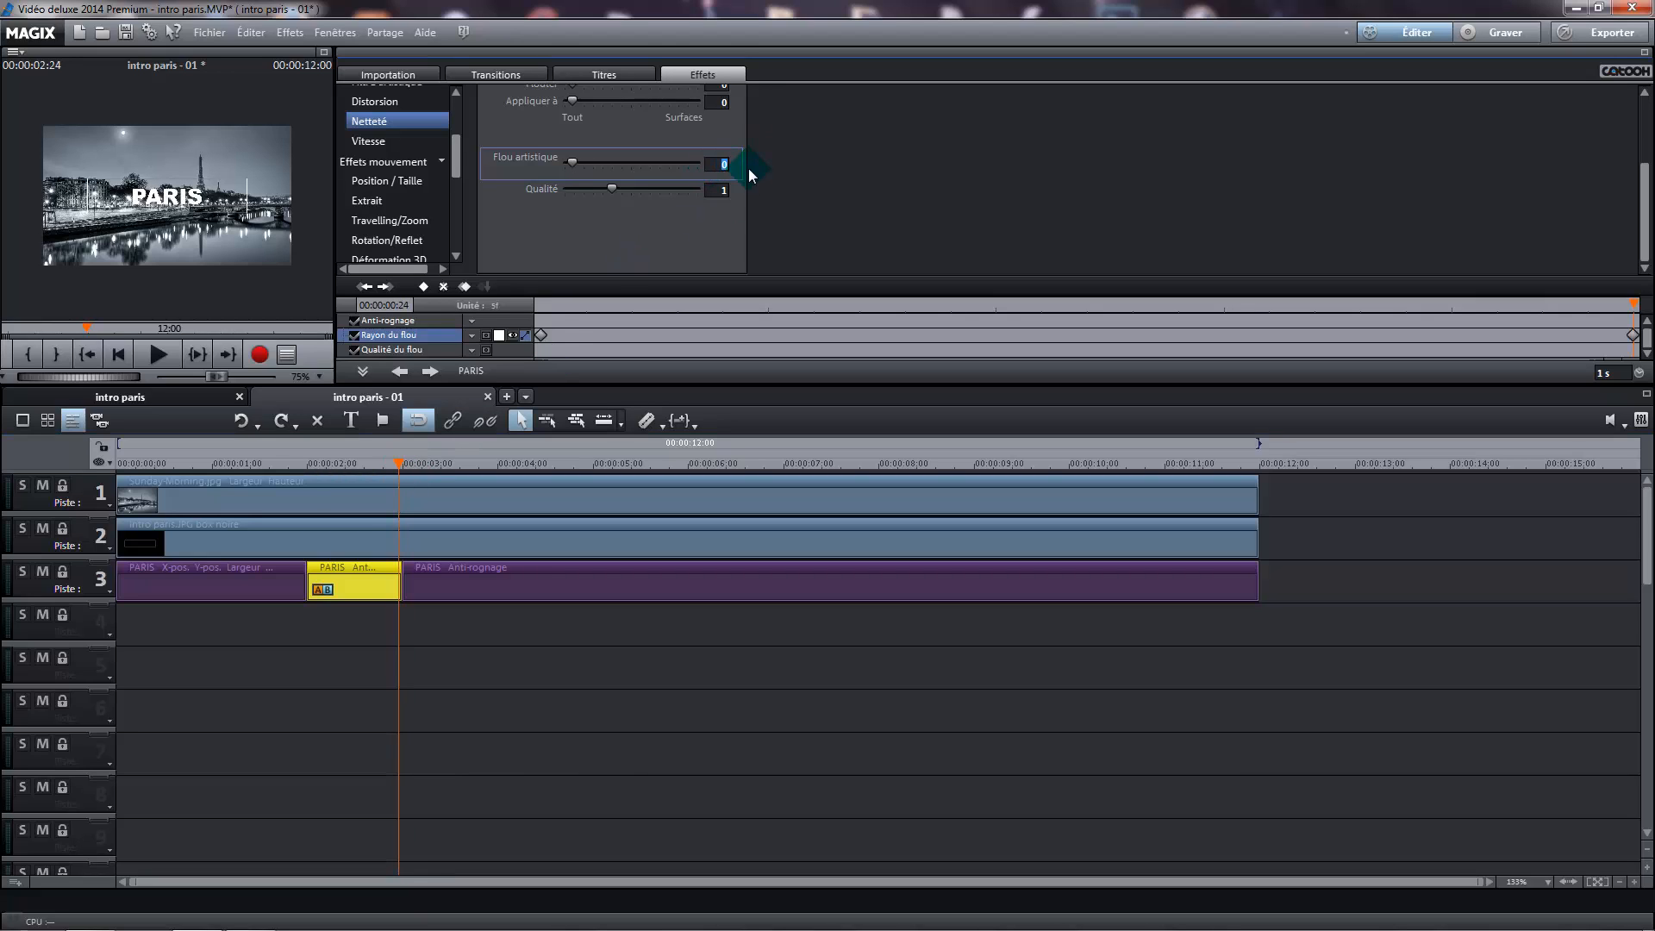
click(1629, 333)
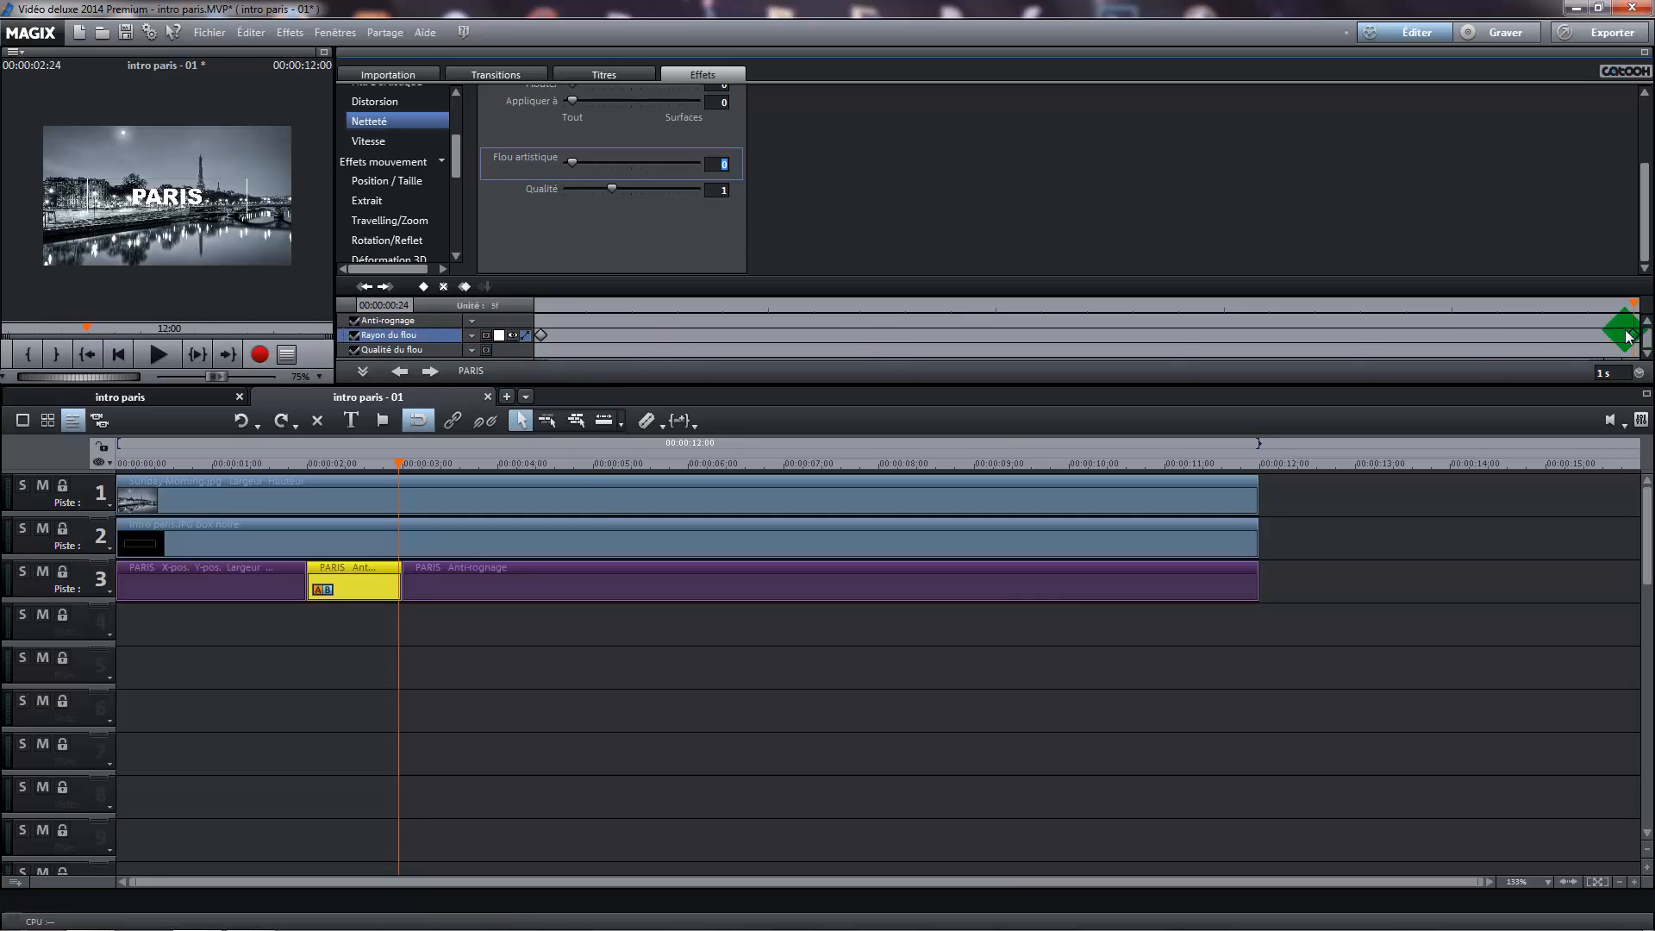
Delete the nine-second last PARIS segment and shift the one-second segment earlier so it overlaps the first PARIS segment
click(564, 591)
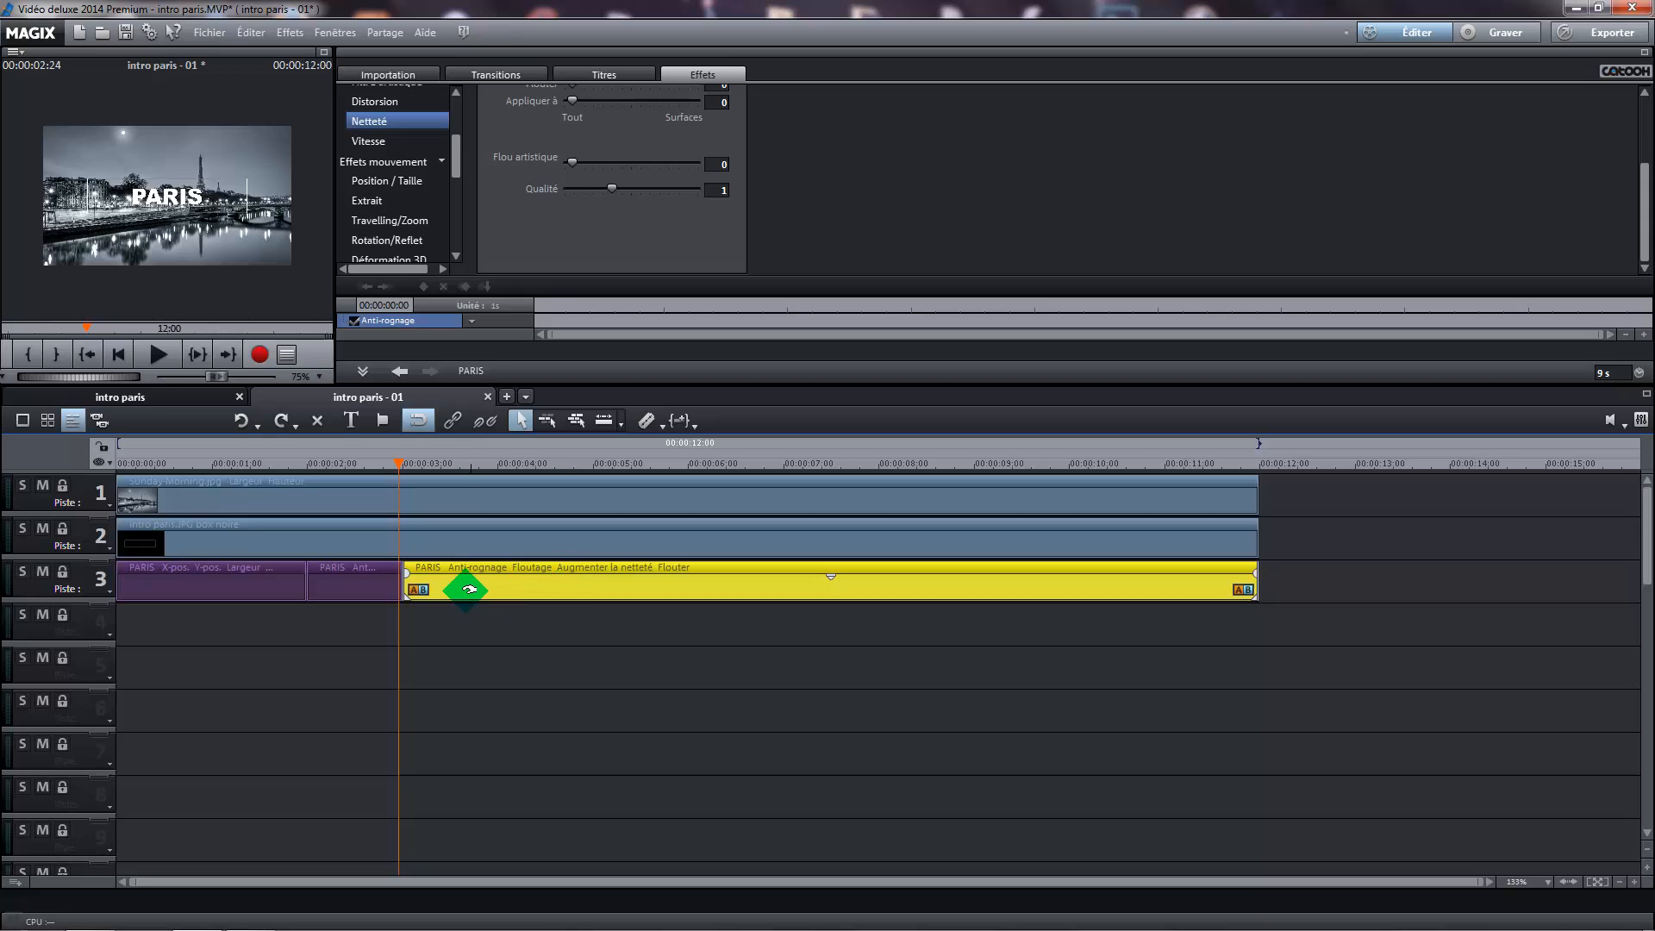
key(Delete)
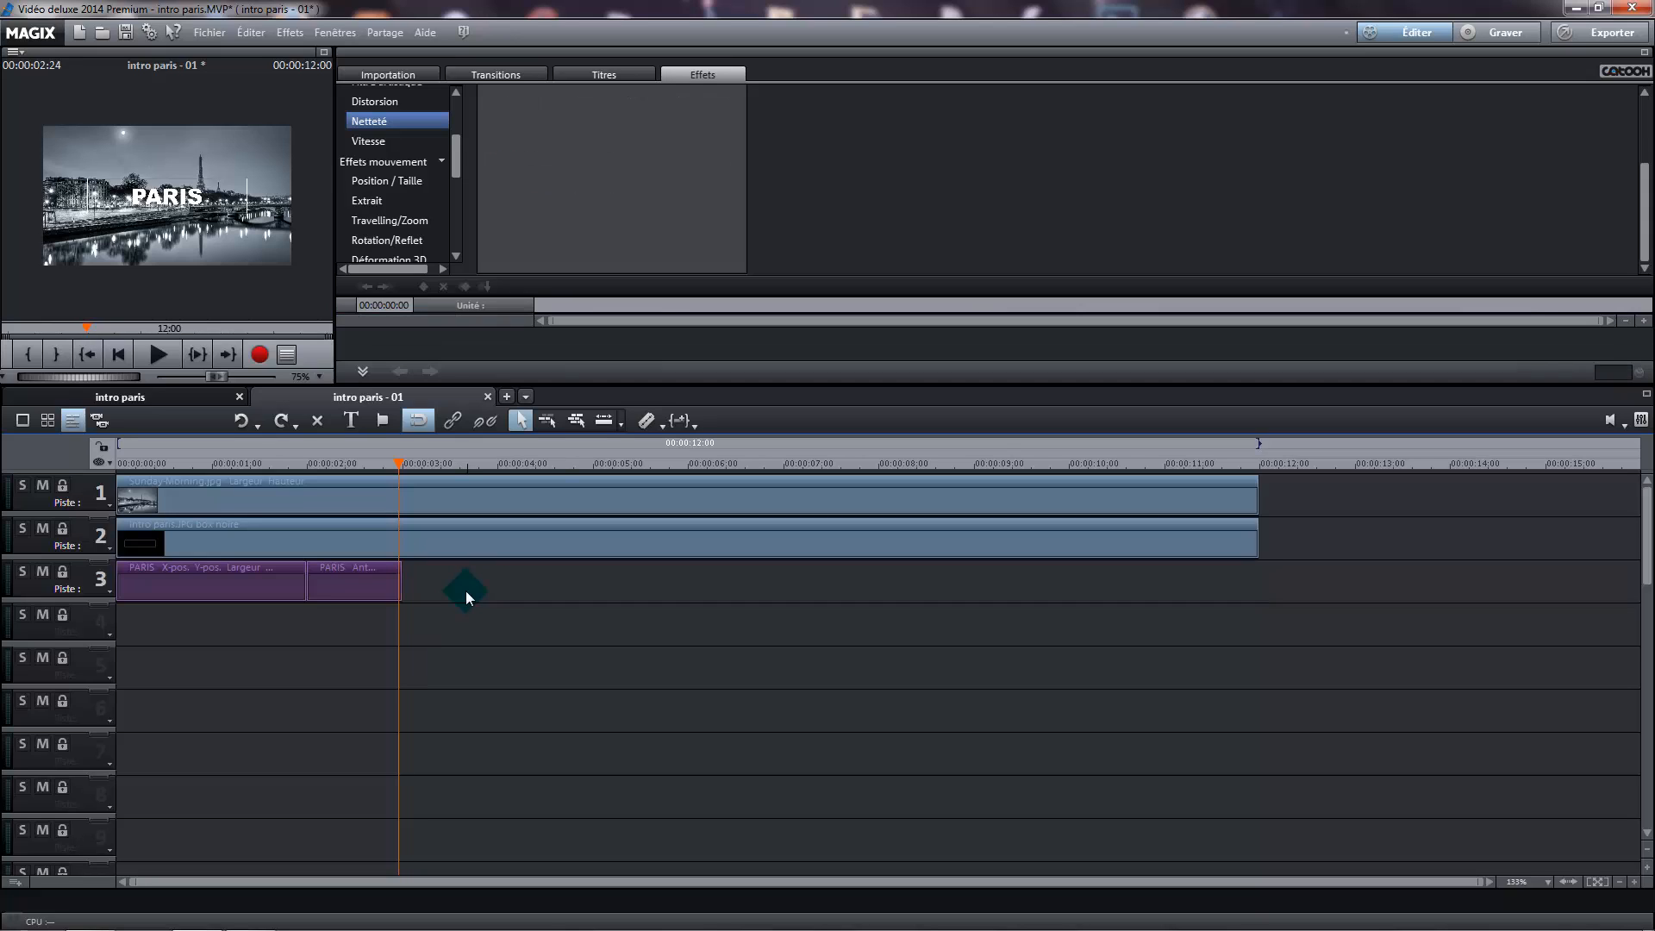
click(349, 582)
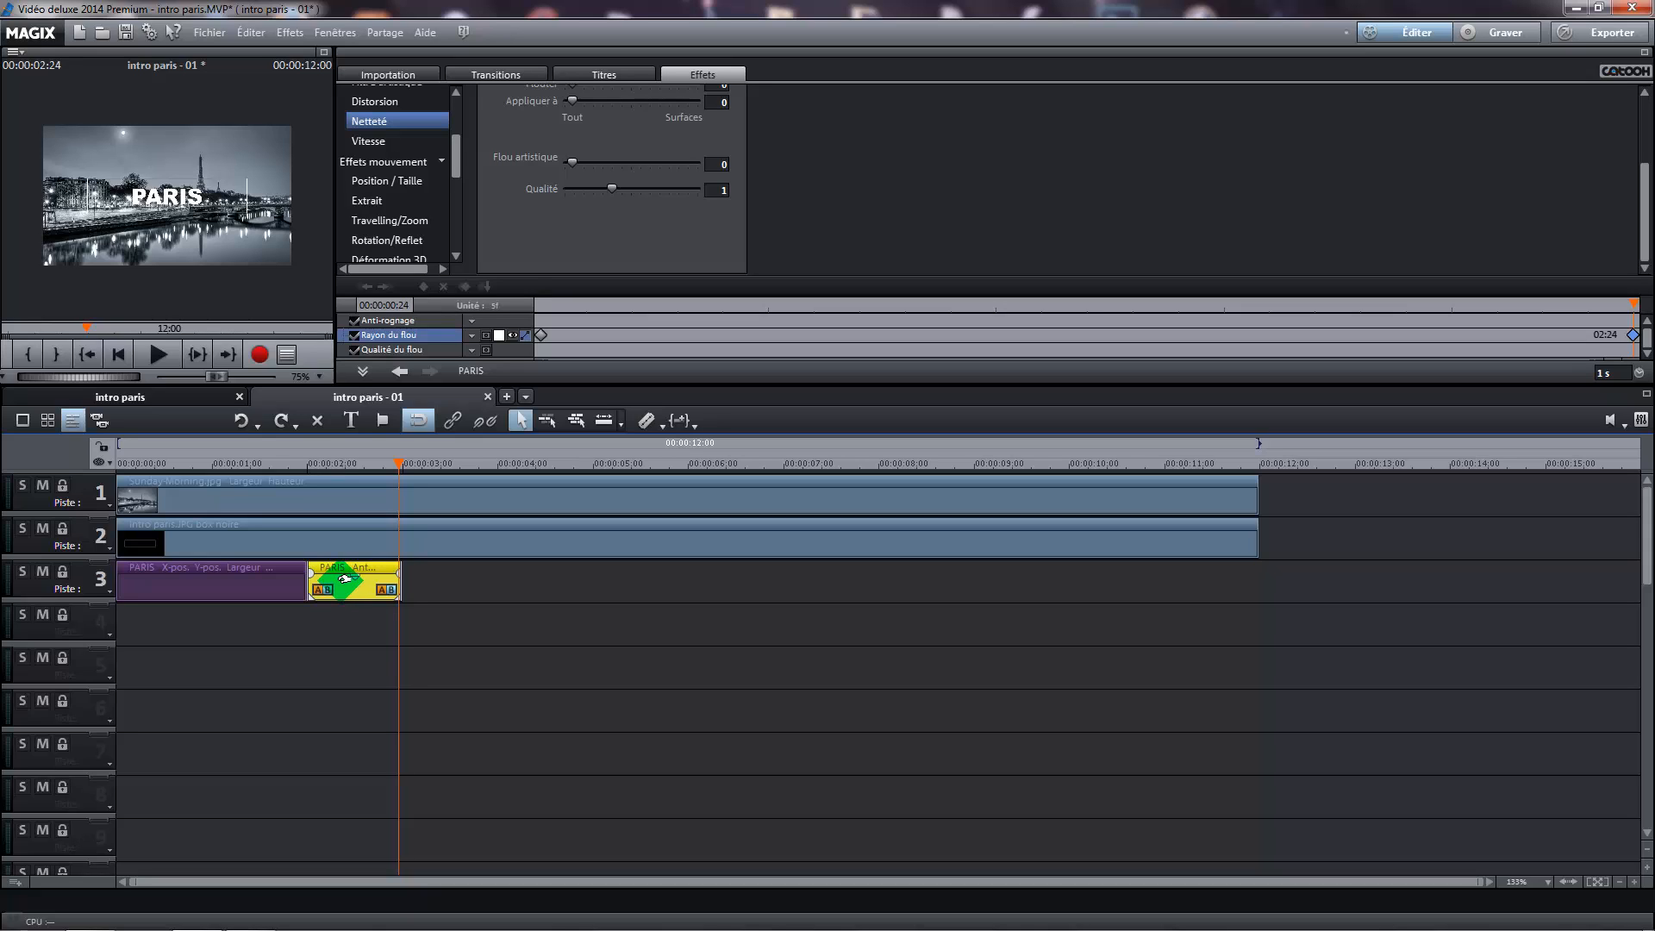
drag(346, 578, 320, 577)
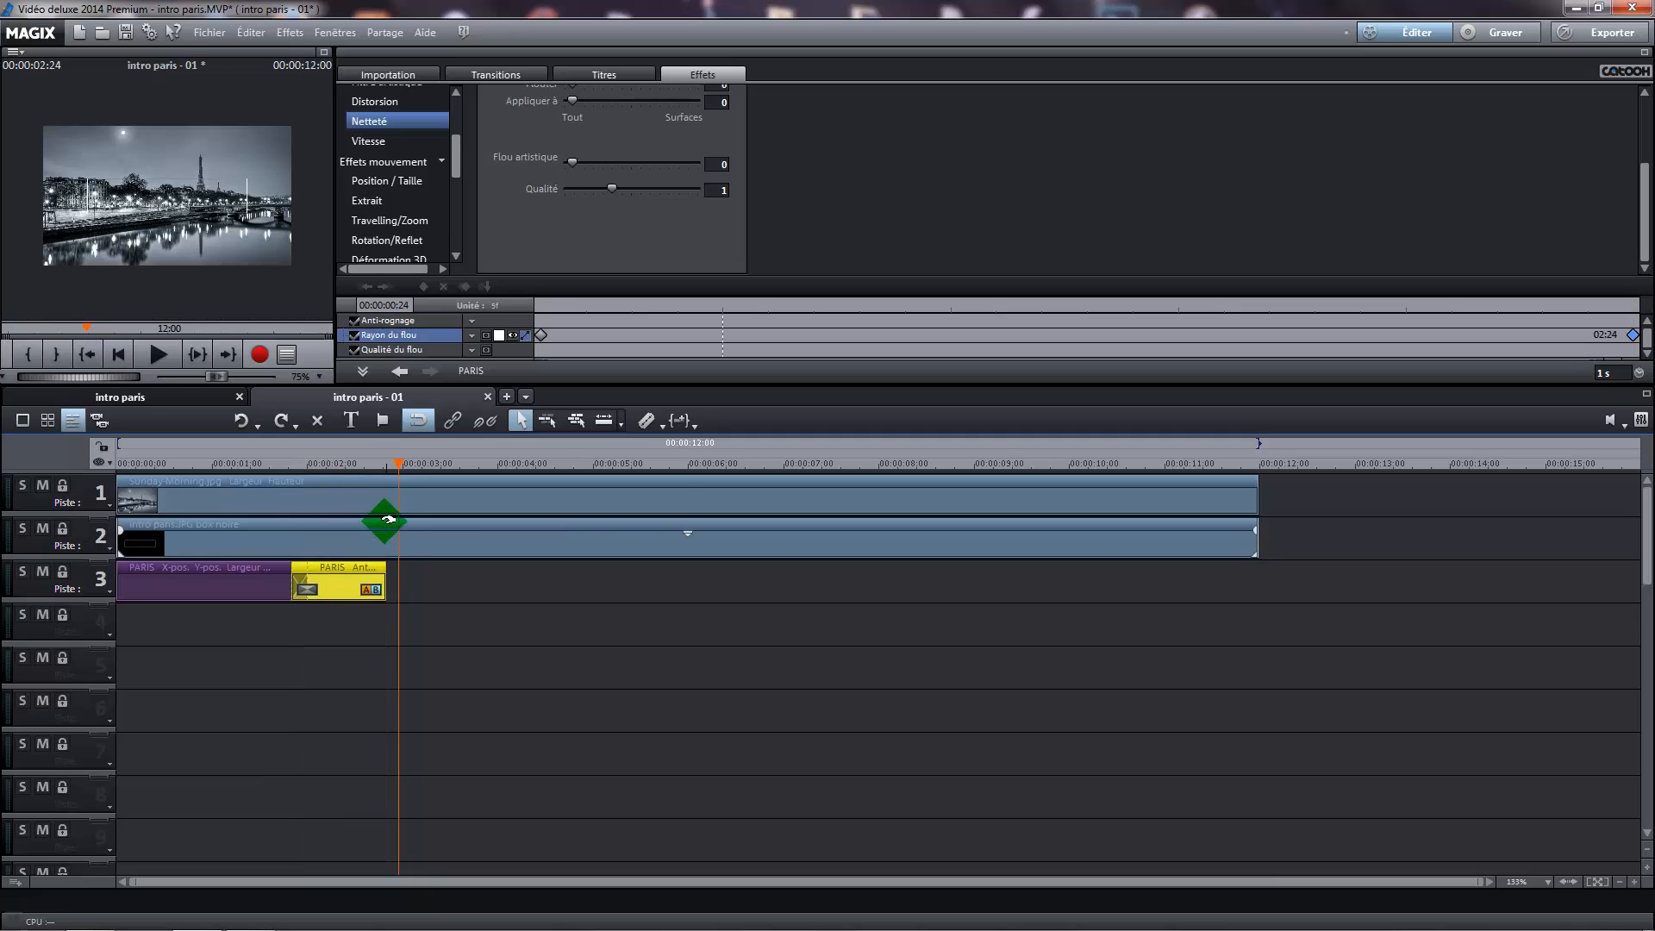
Move the one-second PARIS segment to start at 00:00:01:20, extending its crossfade with the first segment
click(1635, 881)
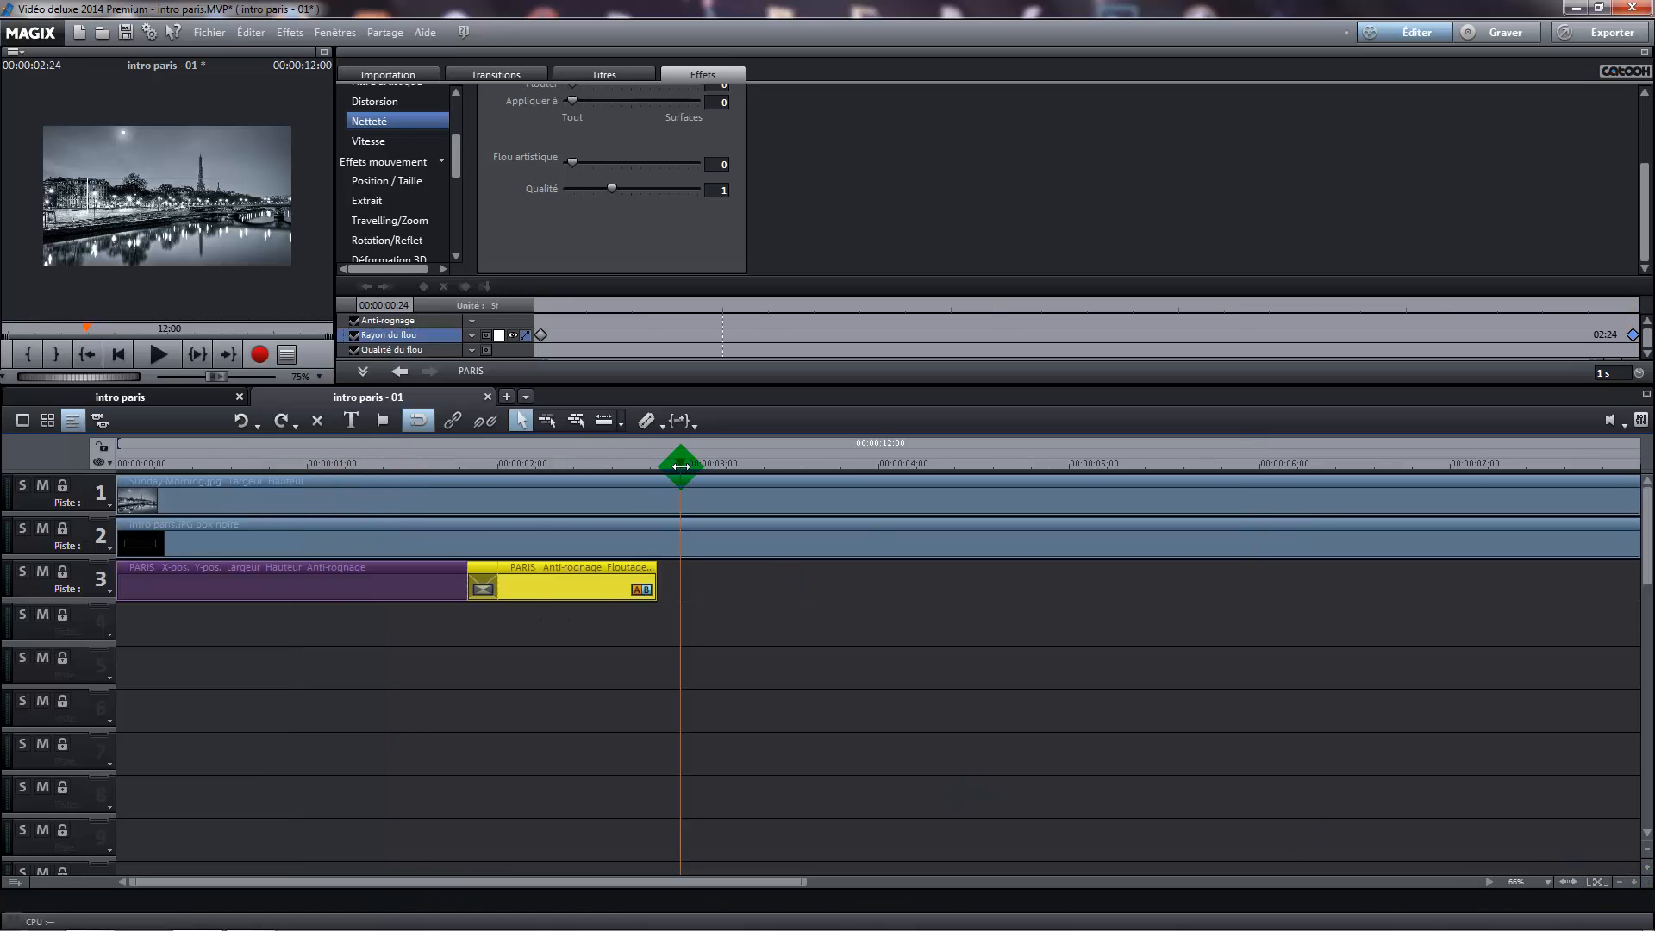
click(481, 473)
mouse_move(481, 472)
mouse_down()
mouse_move(460, 478)
mouse_move(456, 458)
mouse_up()
mouse_move(487, 577)
mouse_down()
mouse_move(471, 477)
mouse_move(561, 753)
mouse_move(552, 685)
mouse_up()
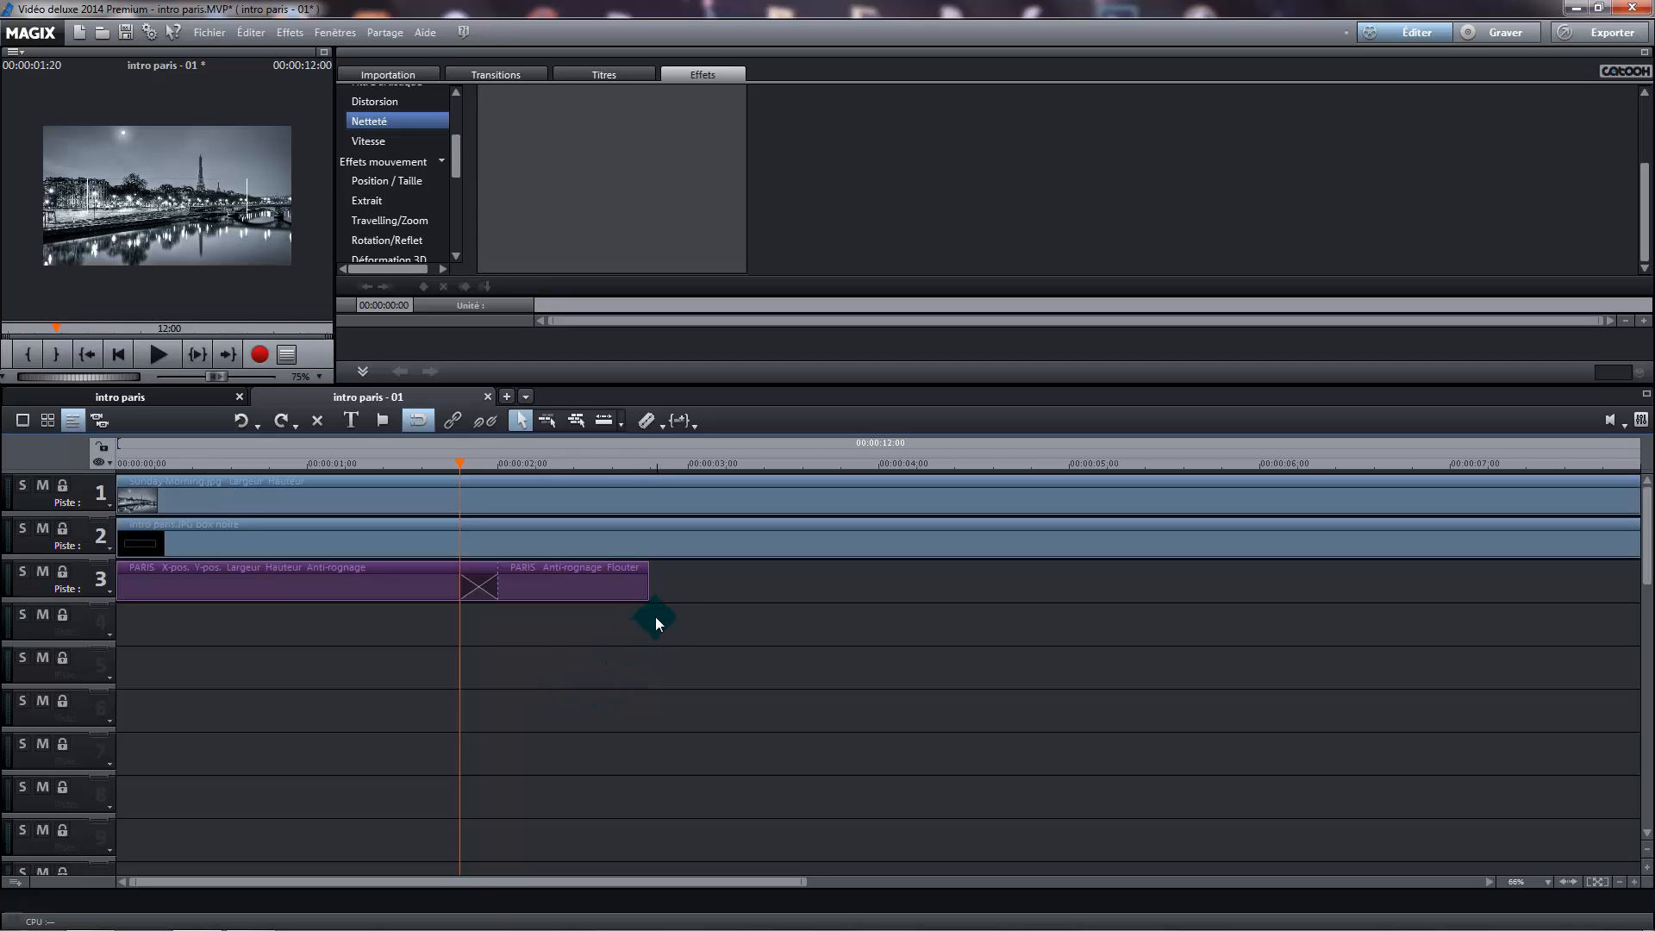
Select both PARIS segments on track 3 and place the playhead at their end, 00:00:02:20
drag(655, 618, 118, 576)
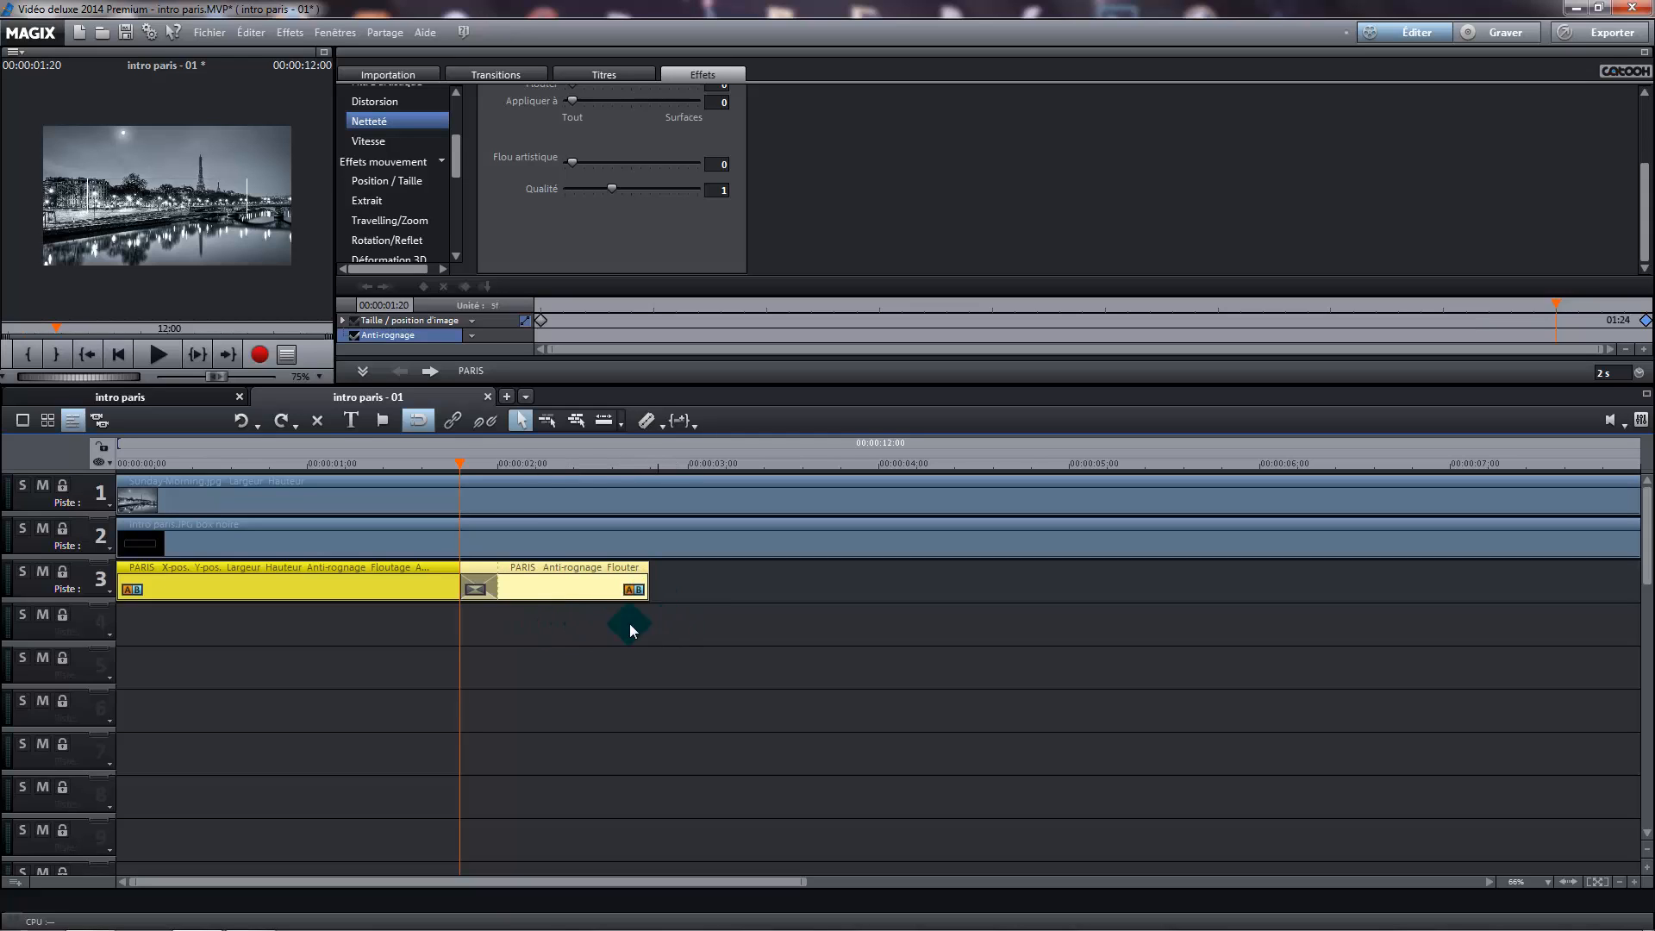
click(638, 640)
drag(670, 627, 109, 568)
drag(457, 463, 649, 464)
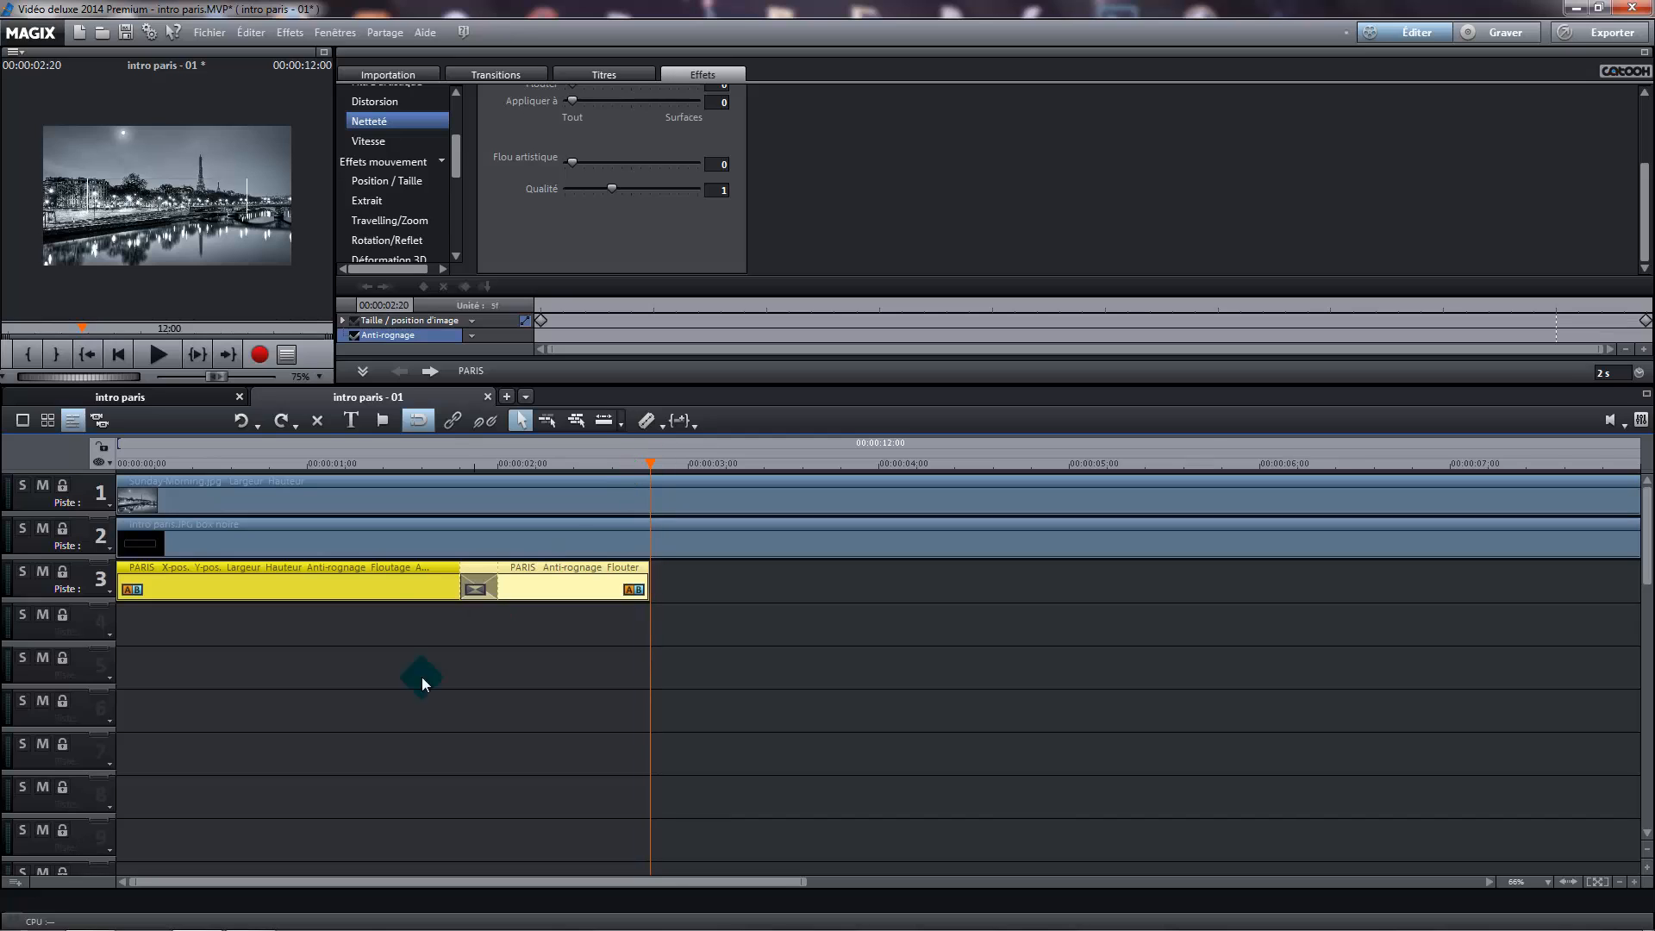
Try pasting a copy of both selected PARIS segments on track 3 at 00:00:02:20
right_click(378, 593)
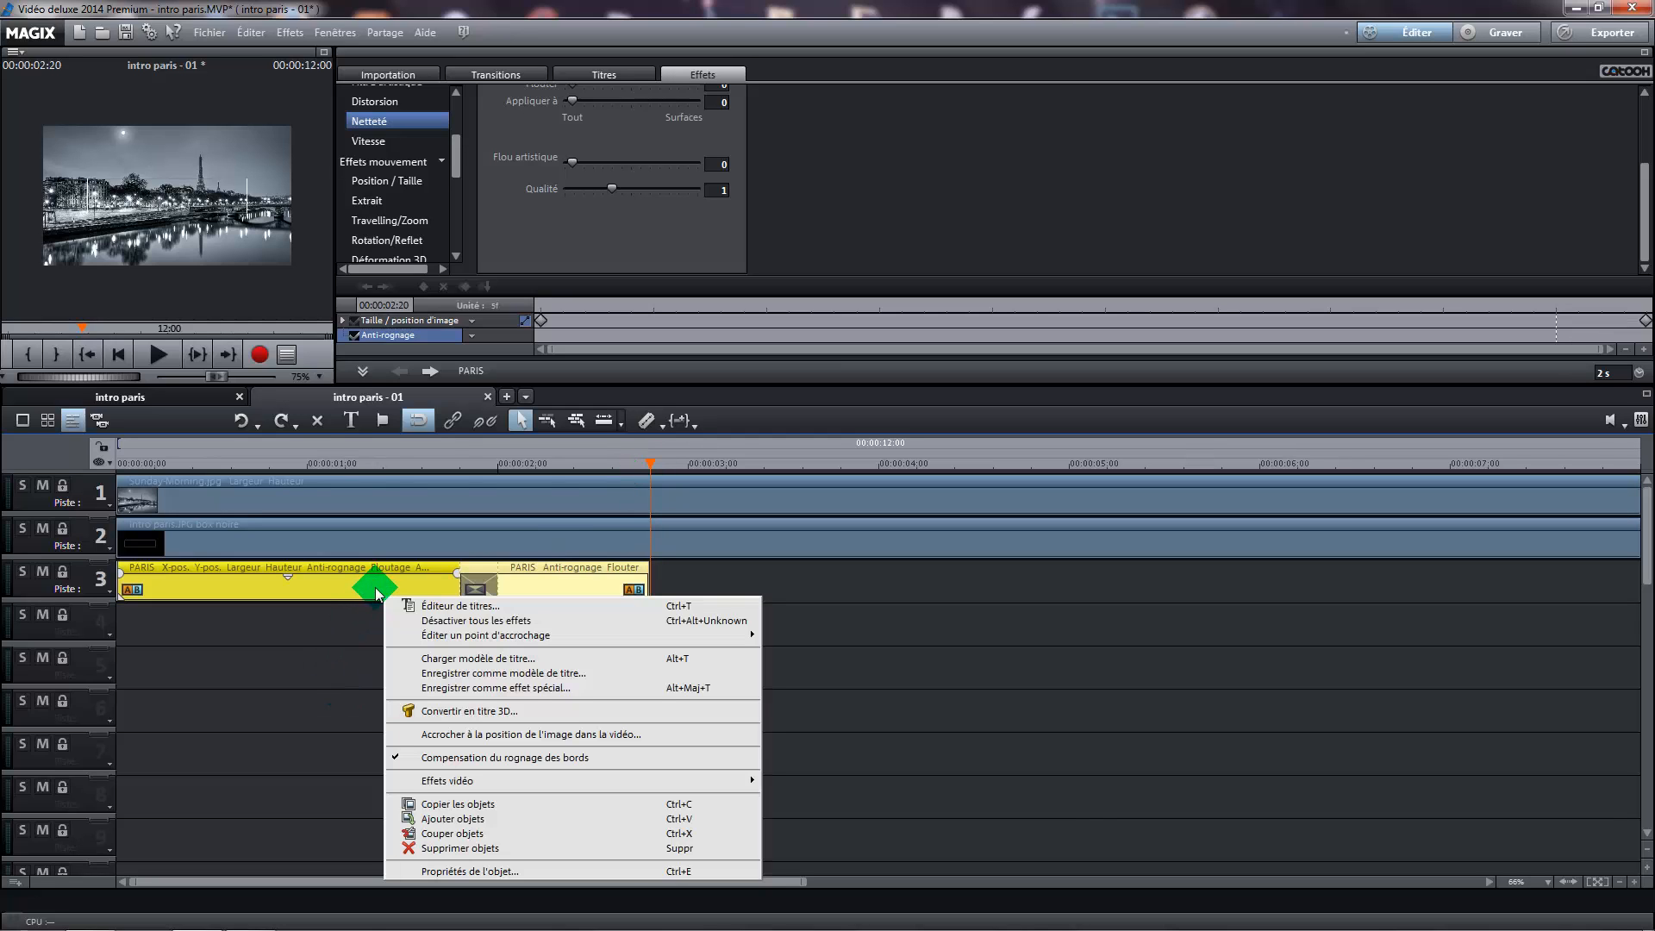
click(455, 803)
click(722, 586)
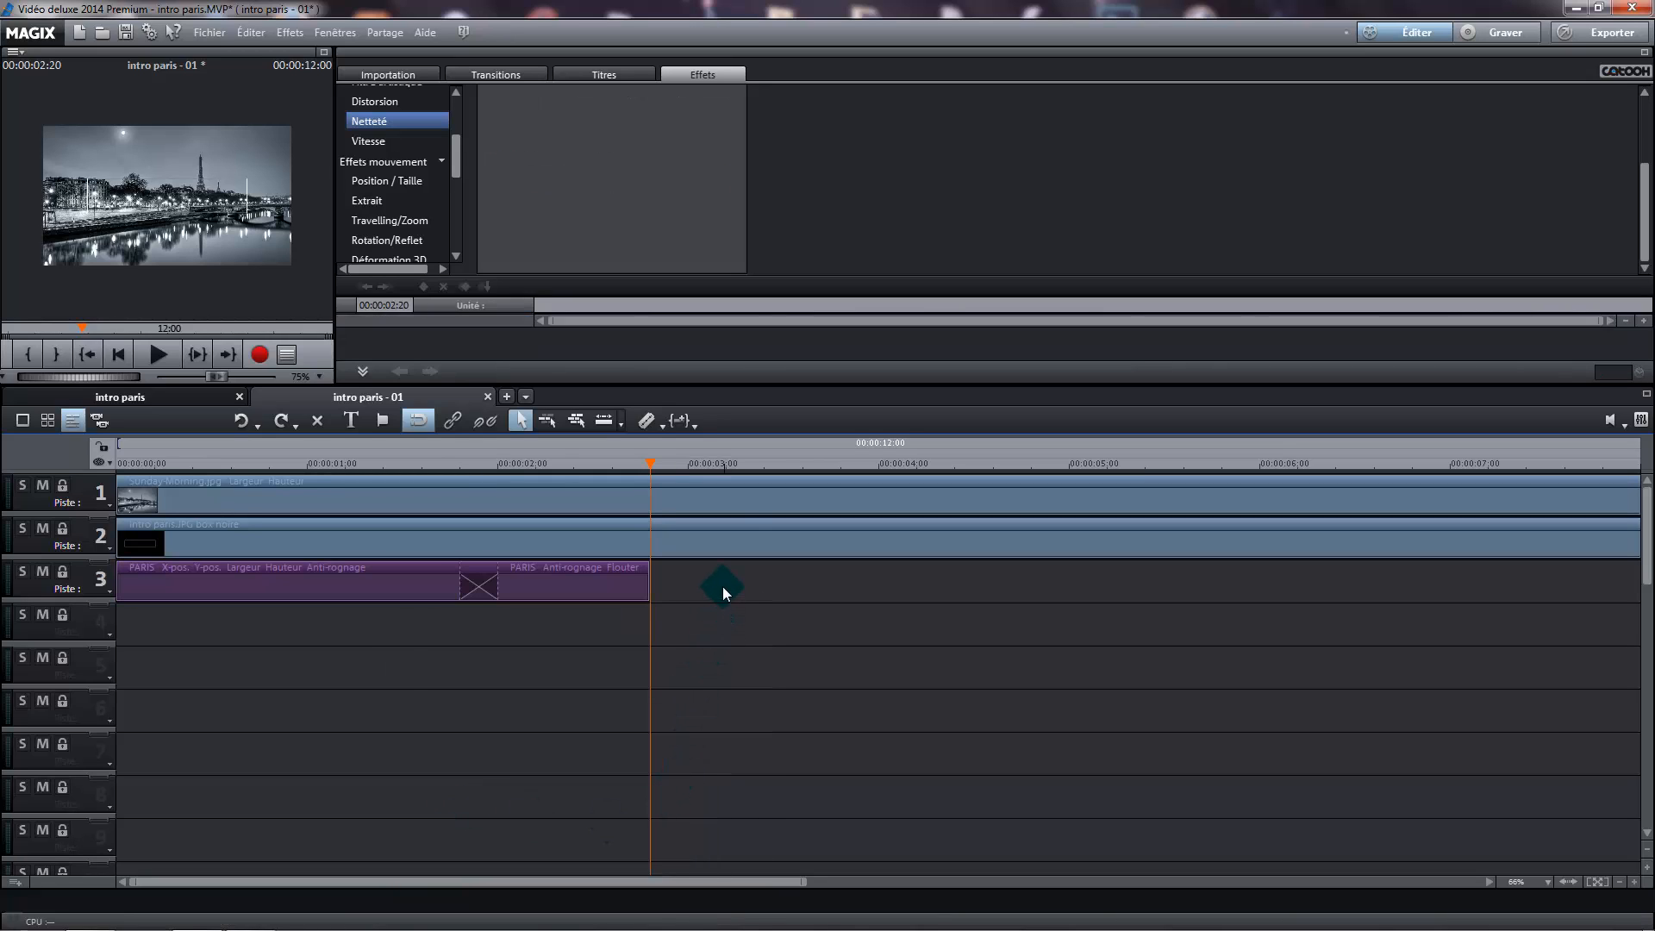
right_click(722, 586)
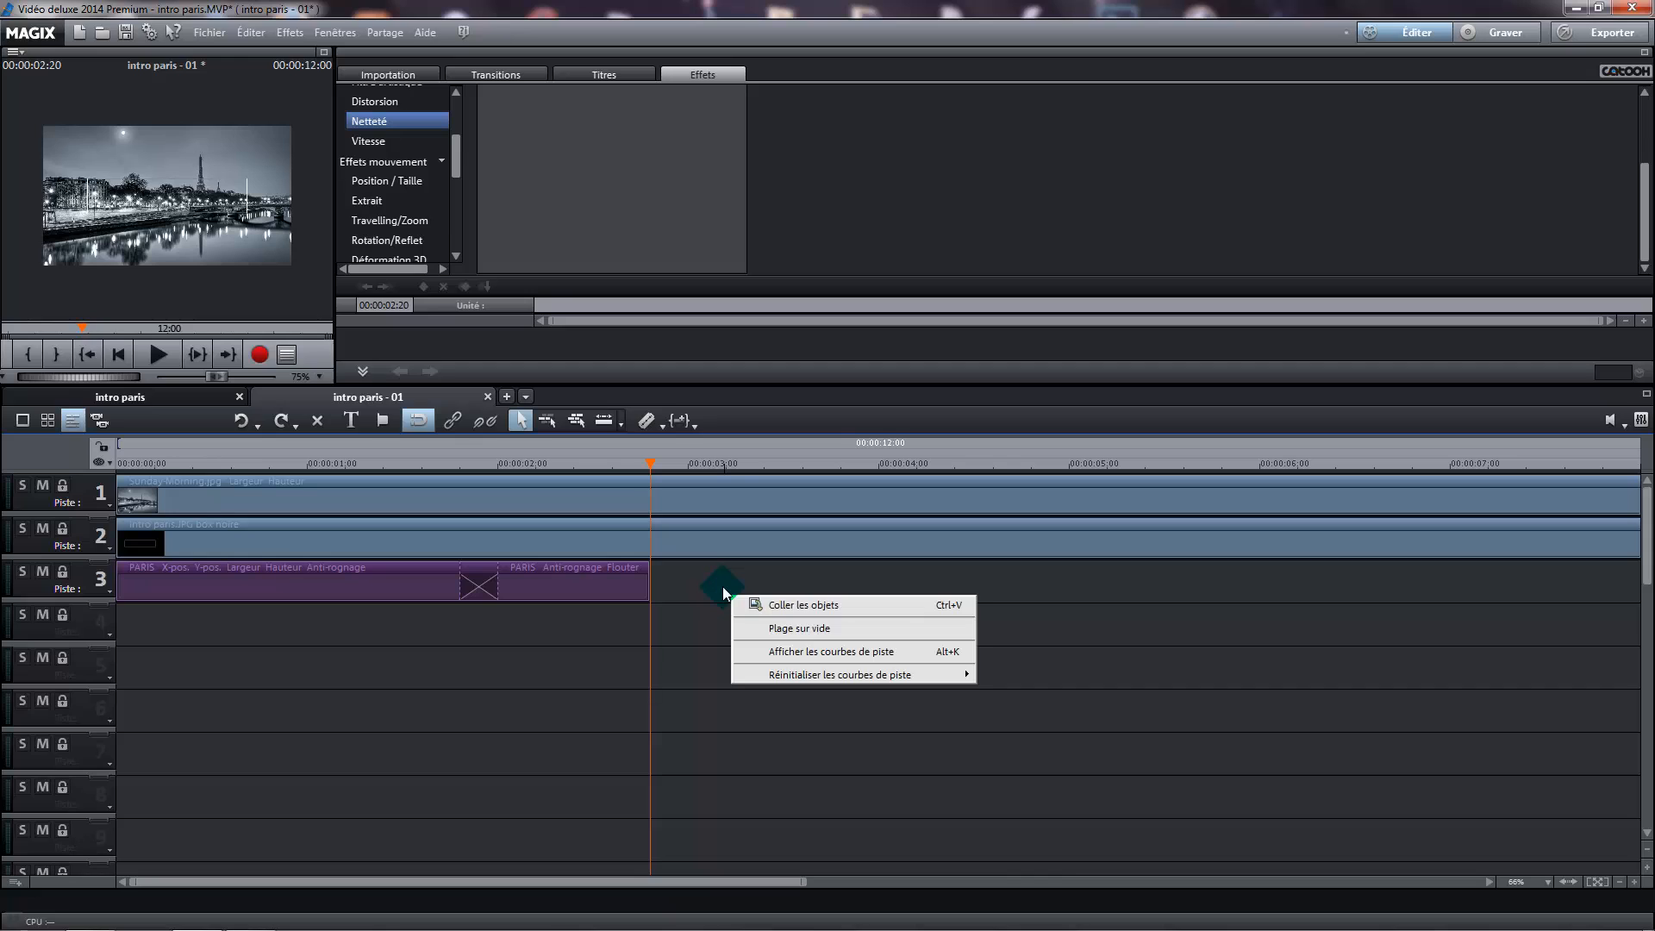
click(820, 615)
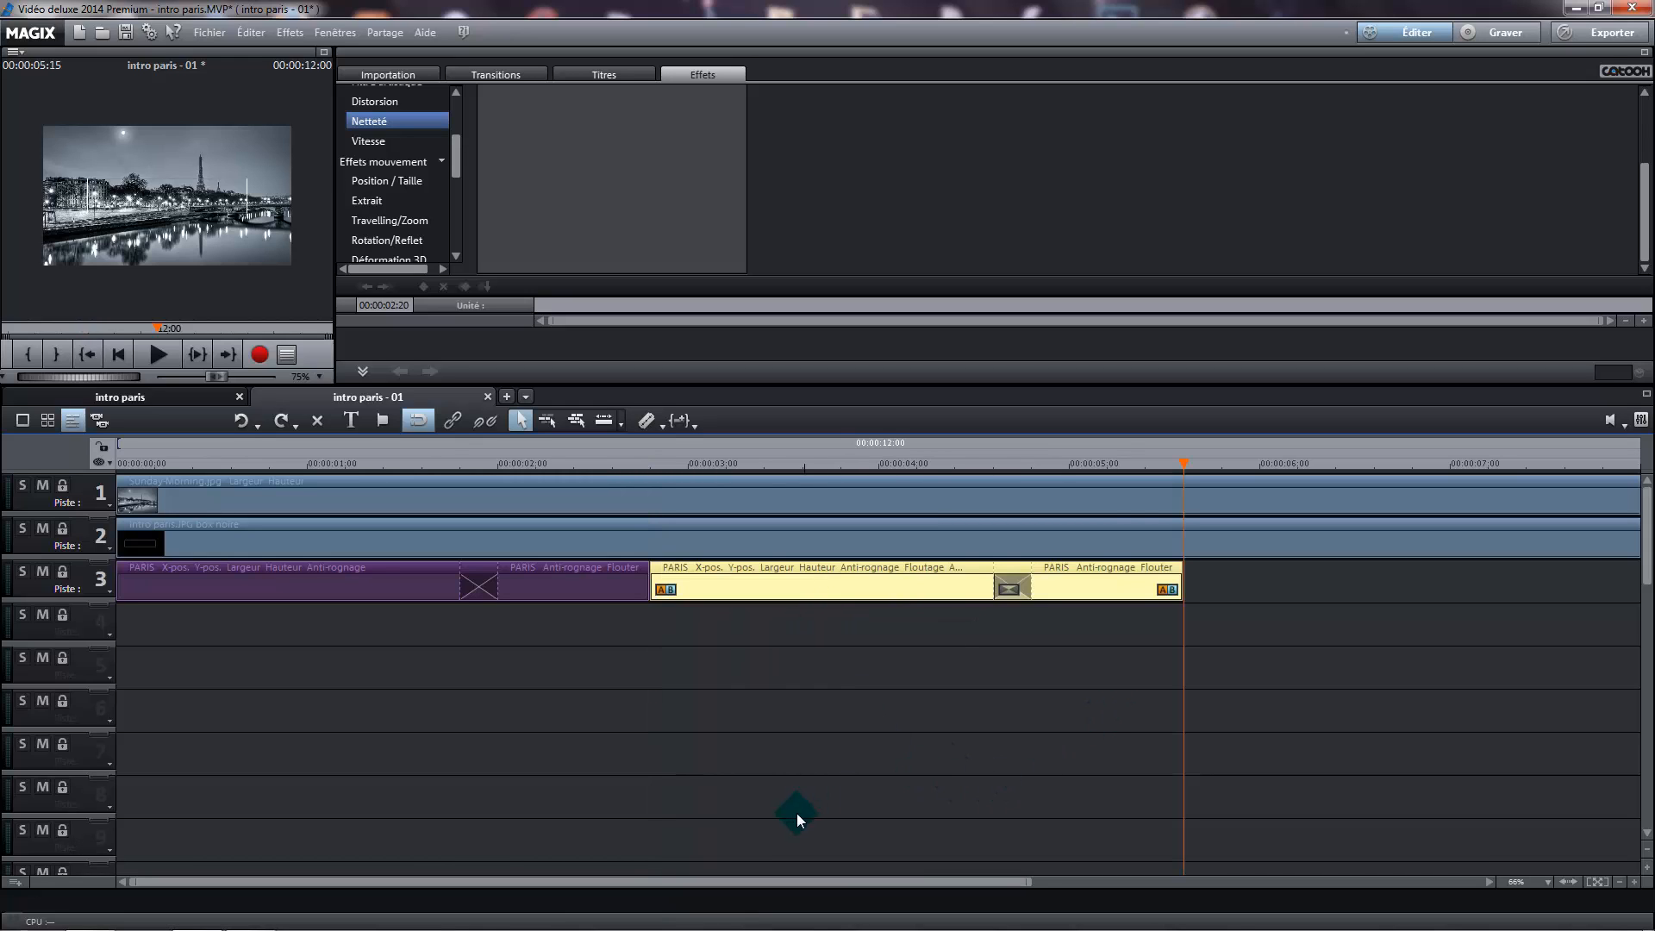
Go to the first size/position keyframe of the pasted two-second PARIS segment and undo back to before the paste
click(758, 590)
mouse_move(796, 604)
mouse_down()
mouse_move(1202, 533)
mouse_move(1177, 465)
mouse_move(639, 483)
mouse_move(939, 502)
mouse_move(838, 502)
mouse_move(757, 579)
mouse_move(779, 579)
mouse_move(742, 580)
mouse_move(727, 456)
mouse_move(653, 474)
mouse_move(707, 579)
mouse_move(323, 582)
mouse_move(680, 591)
mouse_move(698, 625)
mouse_move(704, 580)
mouse_move(740, 588)
mouse_move(665, 572)
mouse_move(543, 319)
mouse_up()
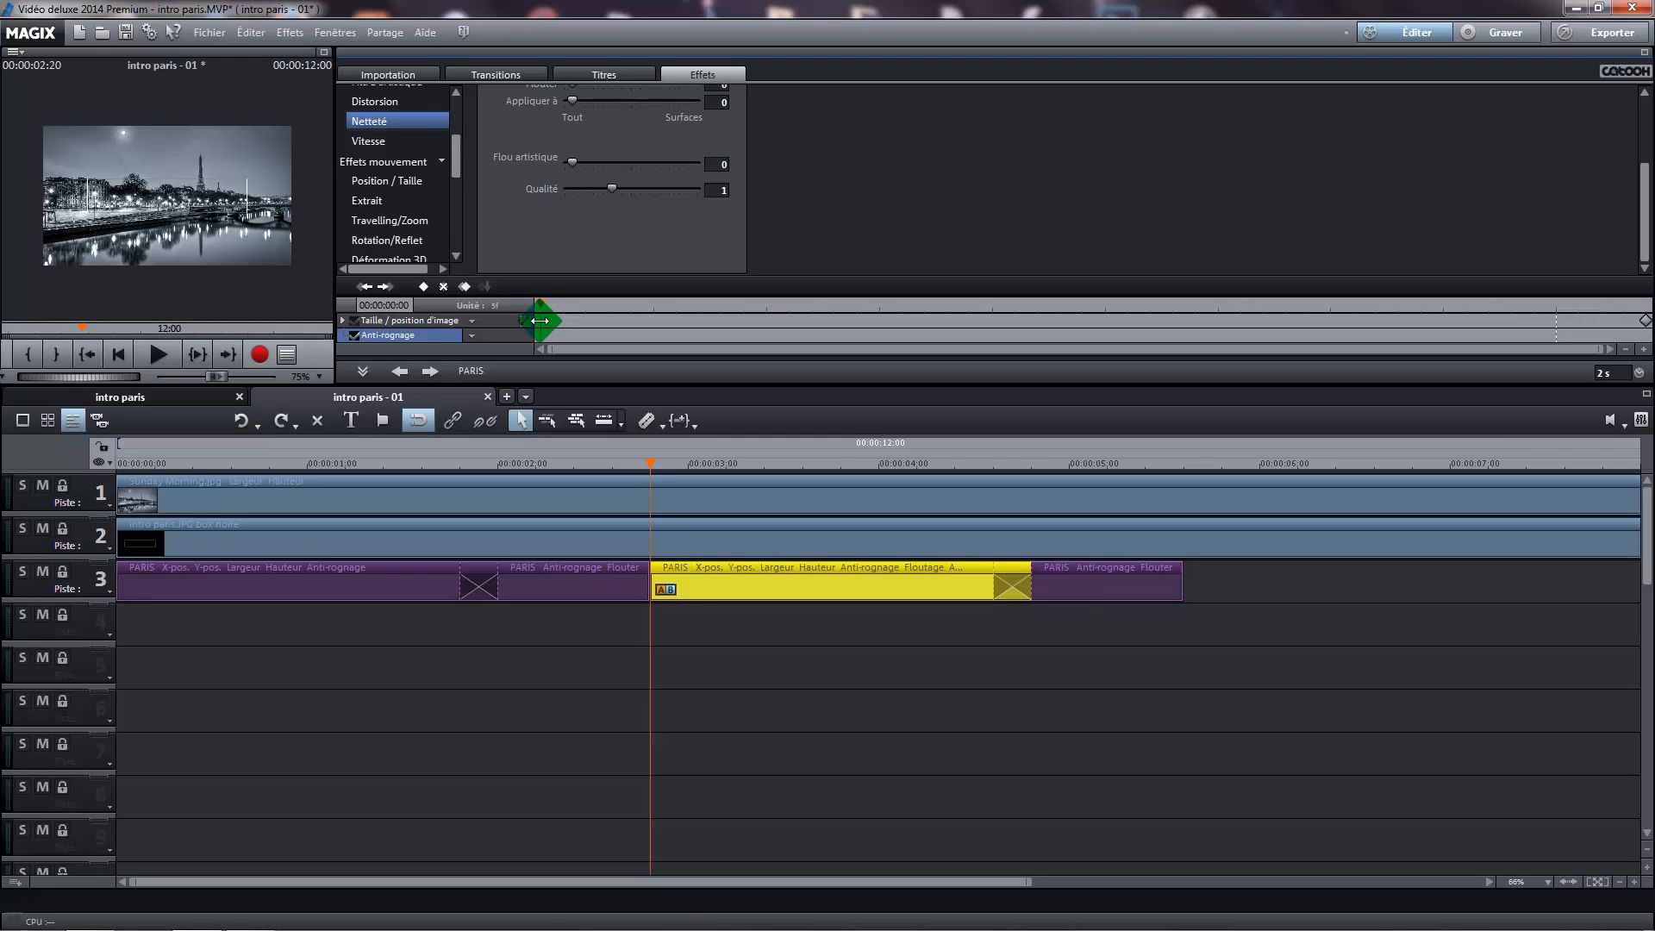
mouse_move(539, 320)
mouse_down()
mouse_move(352, 403)
mouse_move(250, 424)
mouse_up()
click(250, 423)
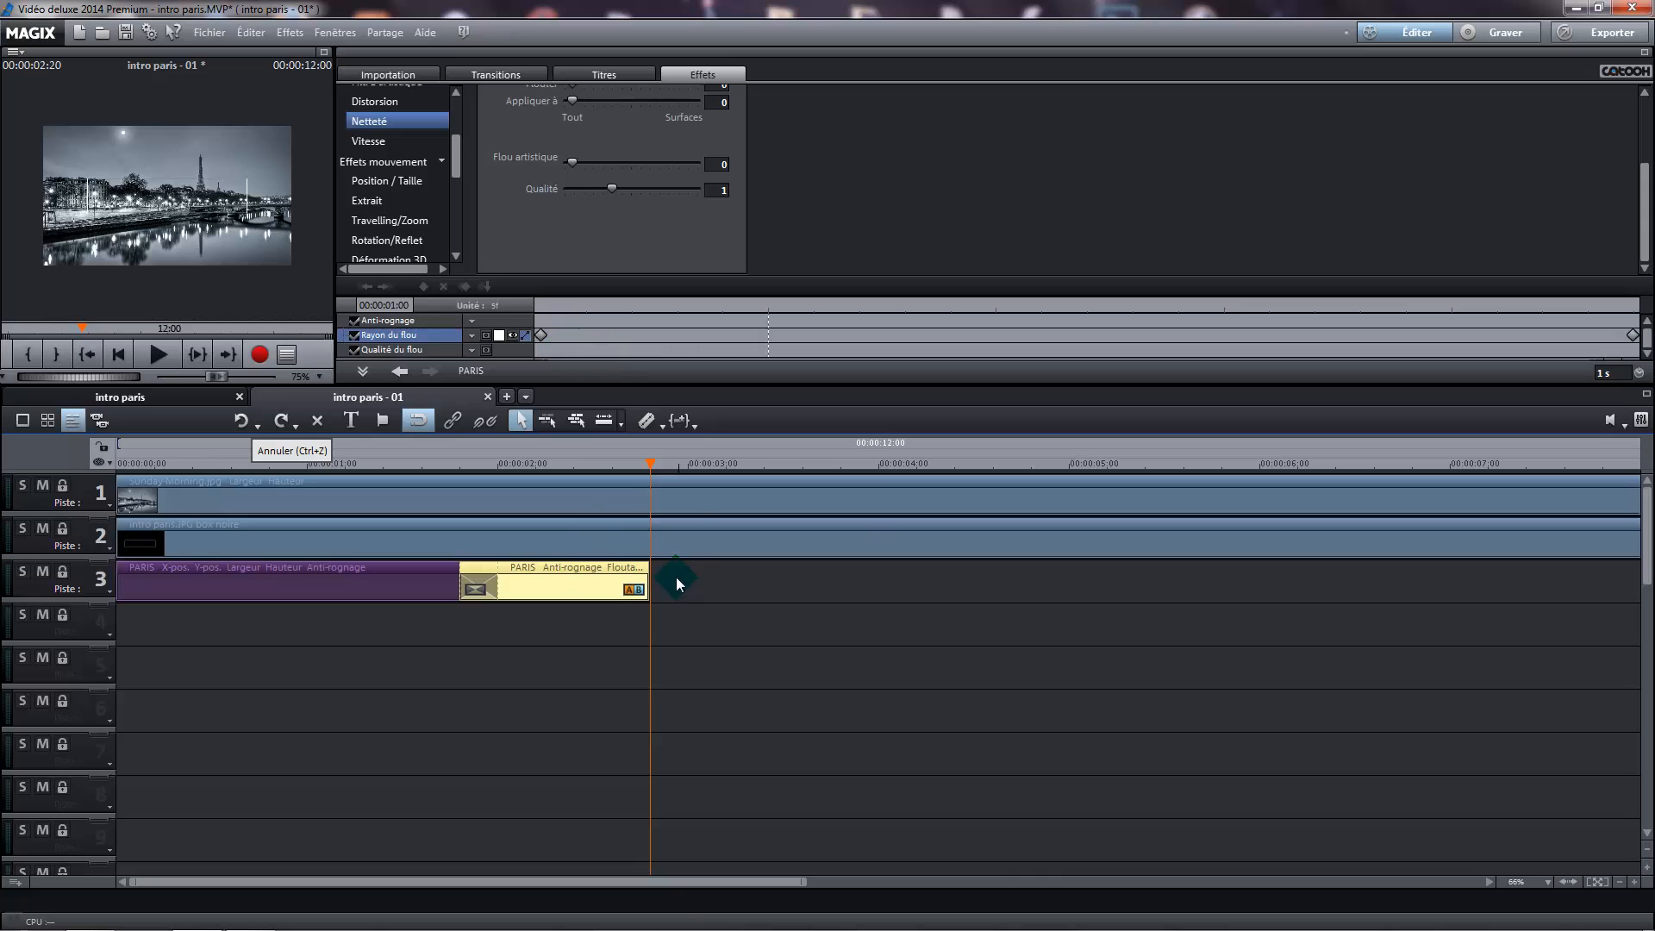
Copy both PARIS segments together and paste them on track 3 directly after the originals, at 00:00:02:20
mouse_move(747, 634)
mouse_down()
mouse_move(676, 653)
mouse_move(653, 599)
mouse_move(265, 561)
mouse_move(660, 631)
mouse_move(593, 644)
mouse_move(452, 619)
mouse_move(179, 618)
mouse_move(142, 582)
mouse_move(186, 593)
mouse_up()
right_click(186, 593)
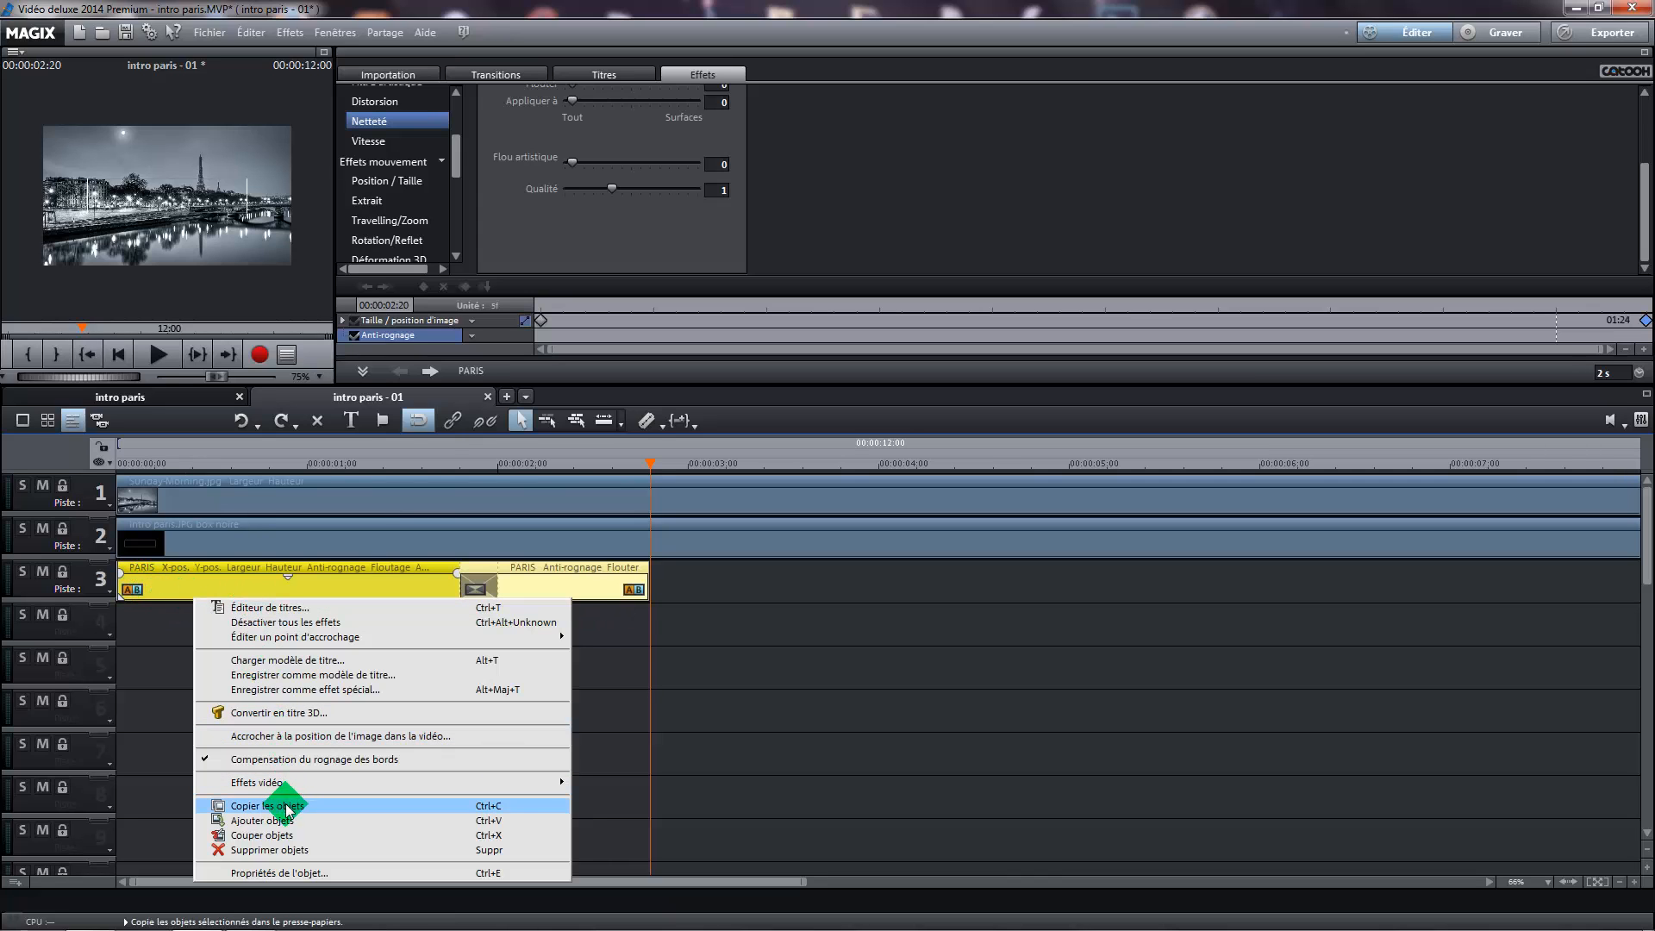
click(617, 668)
drag(651, 470, 646, 472)
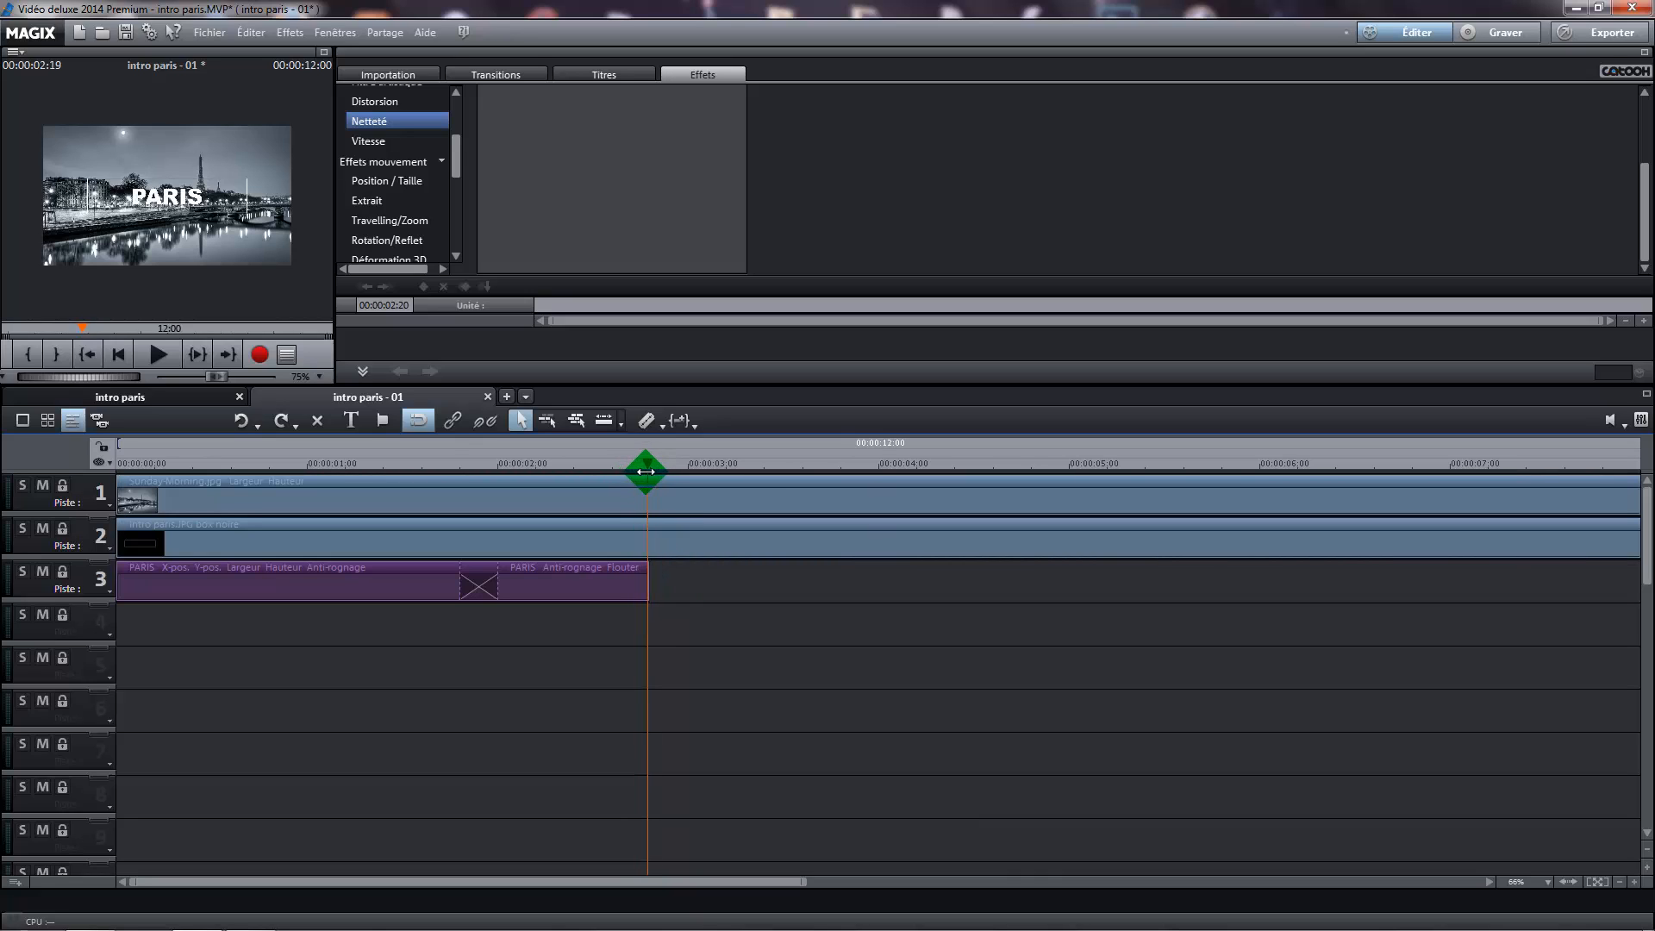
right_click(686, 586)
click(753, 604)
Delete the first size/position keyframe of the pasted two-second PARIS segment
click(830, 603)
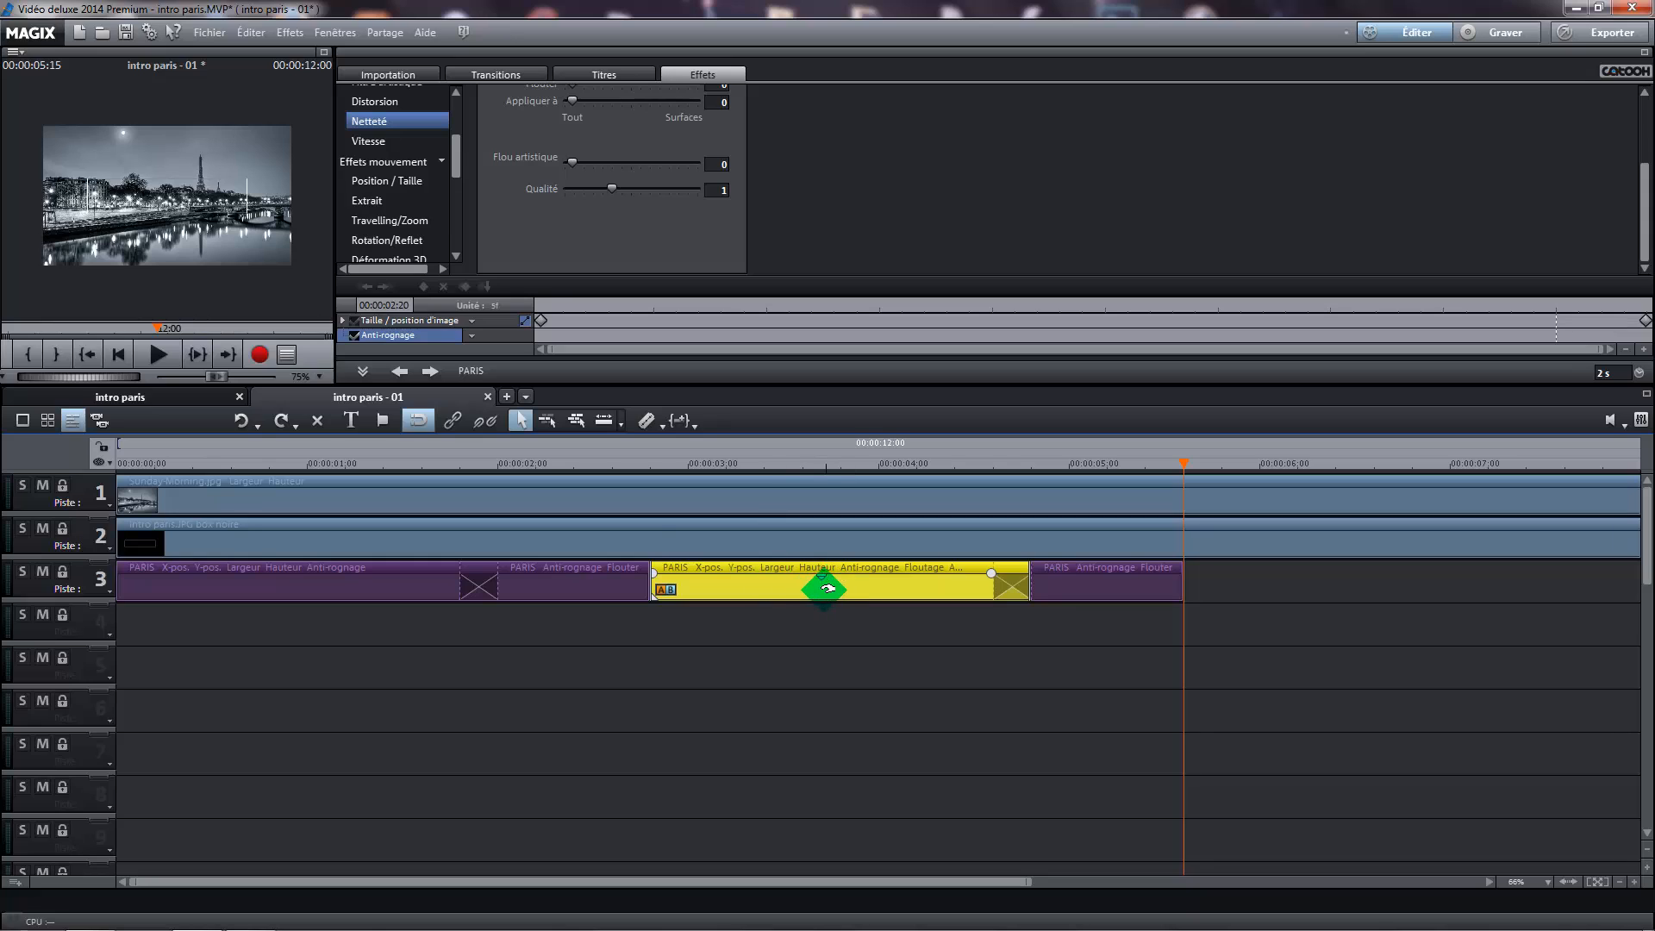
click(542, 321)
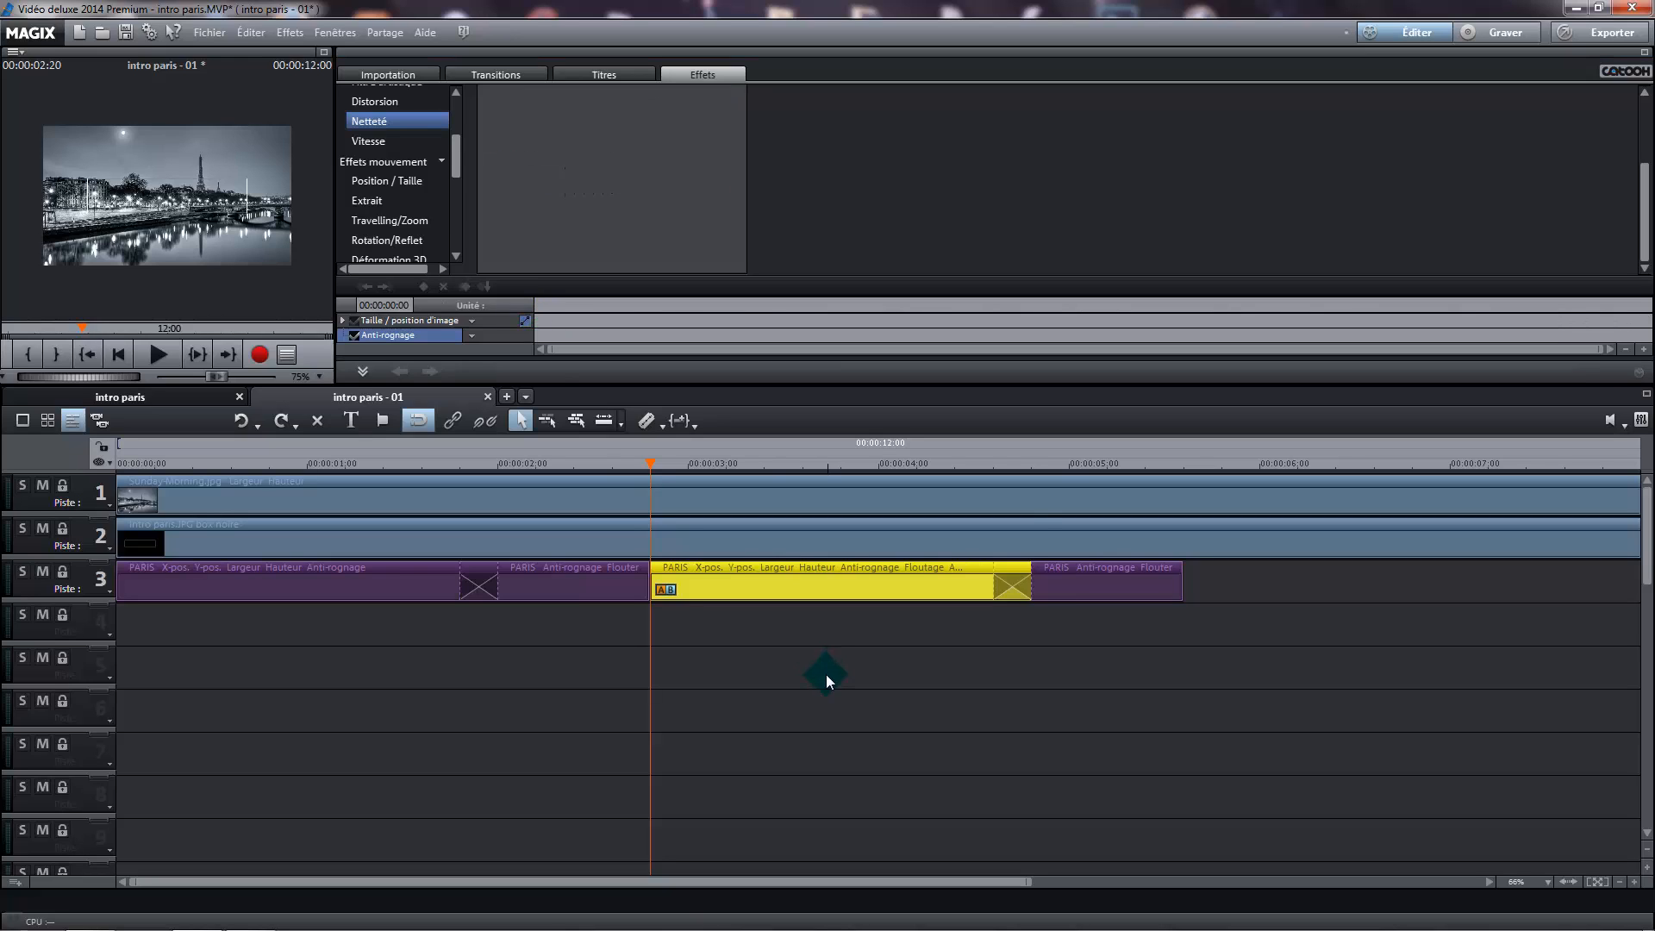
click(826, 673)
click(771, 587)
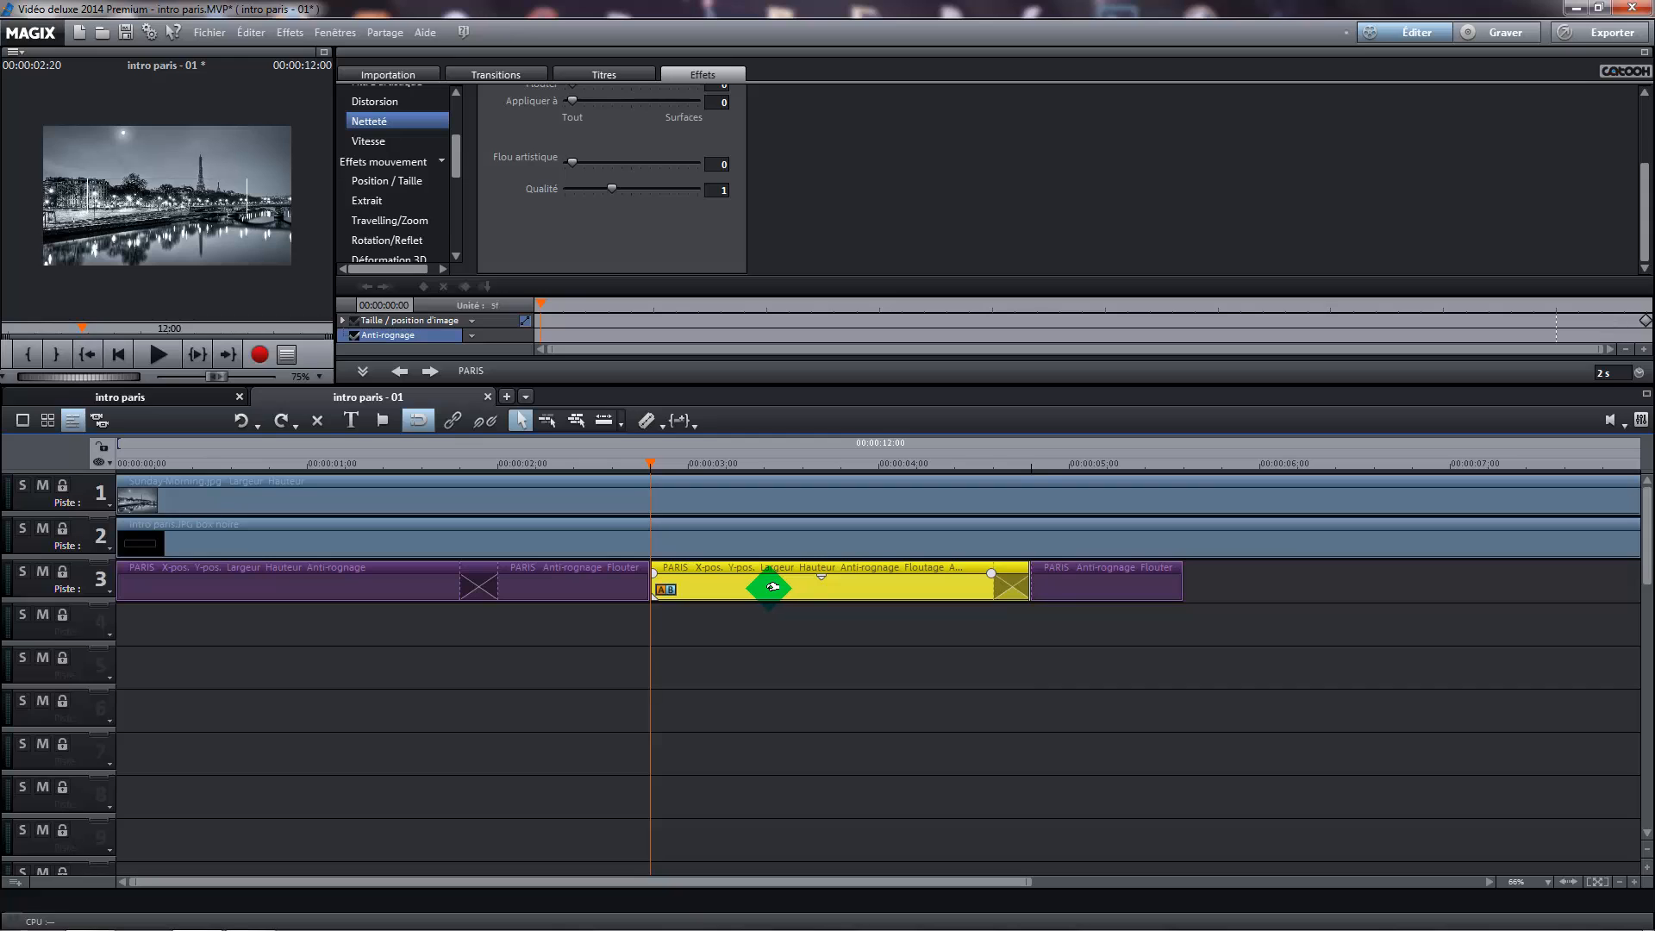
Move the pasted two-second PARIS segment to start at 00:00:02:15, crossfading it with the preceding one-second segment
drag(769, 587, 751, 583)
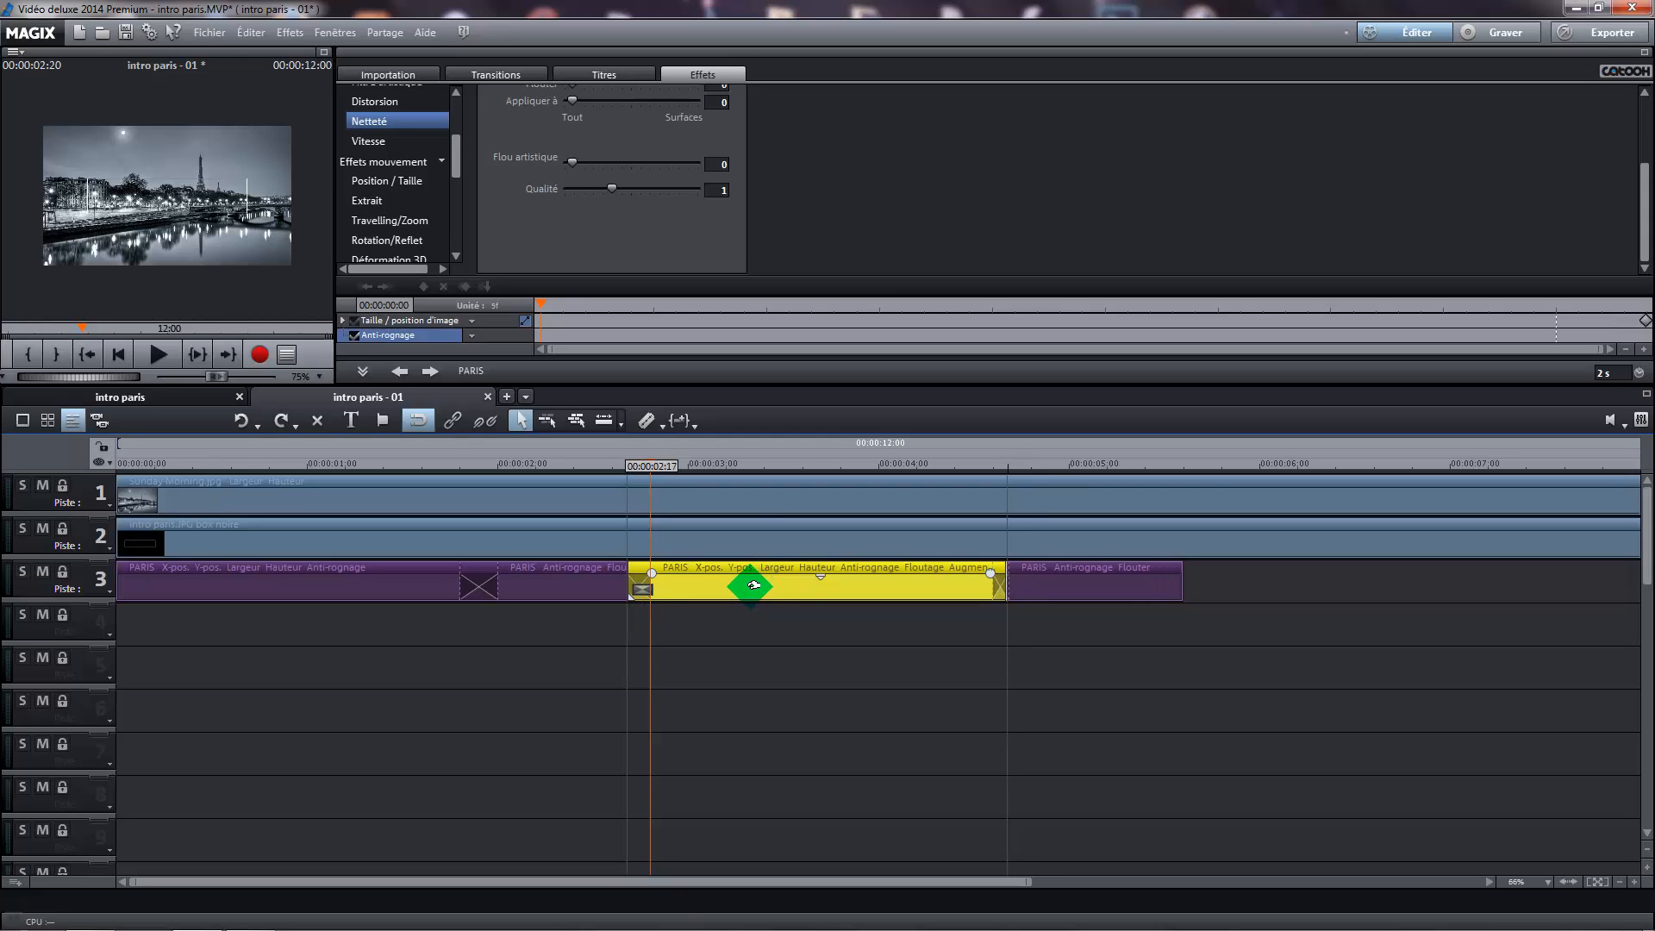
drag(653, 464, 610, 474)
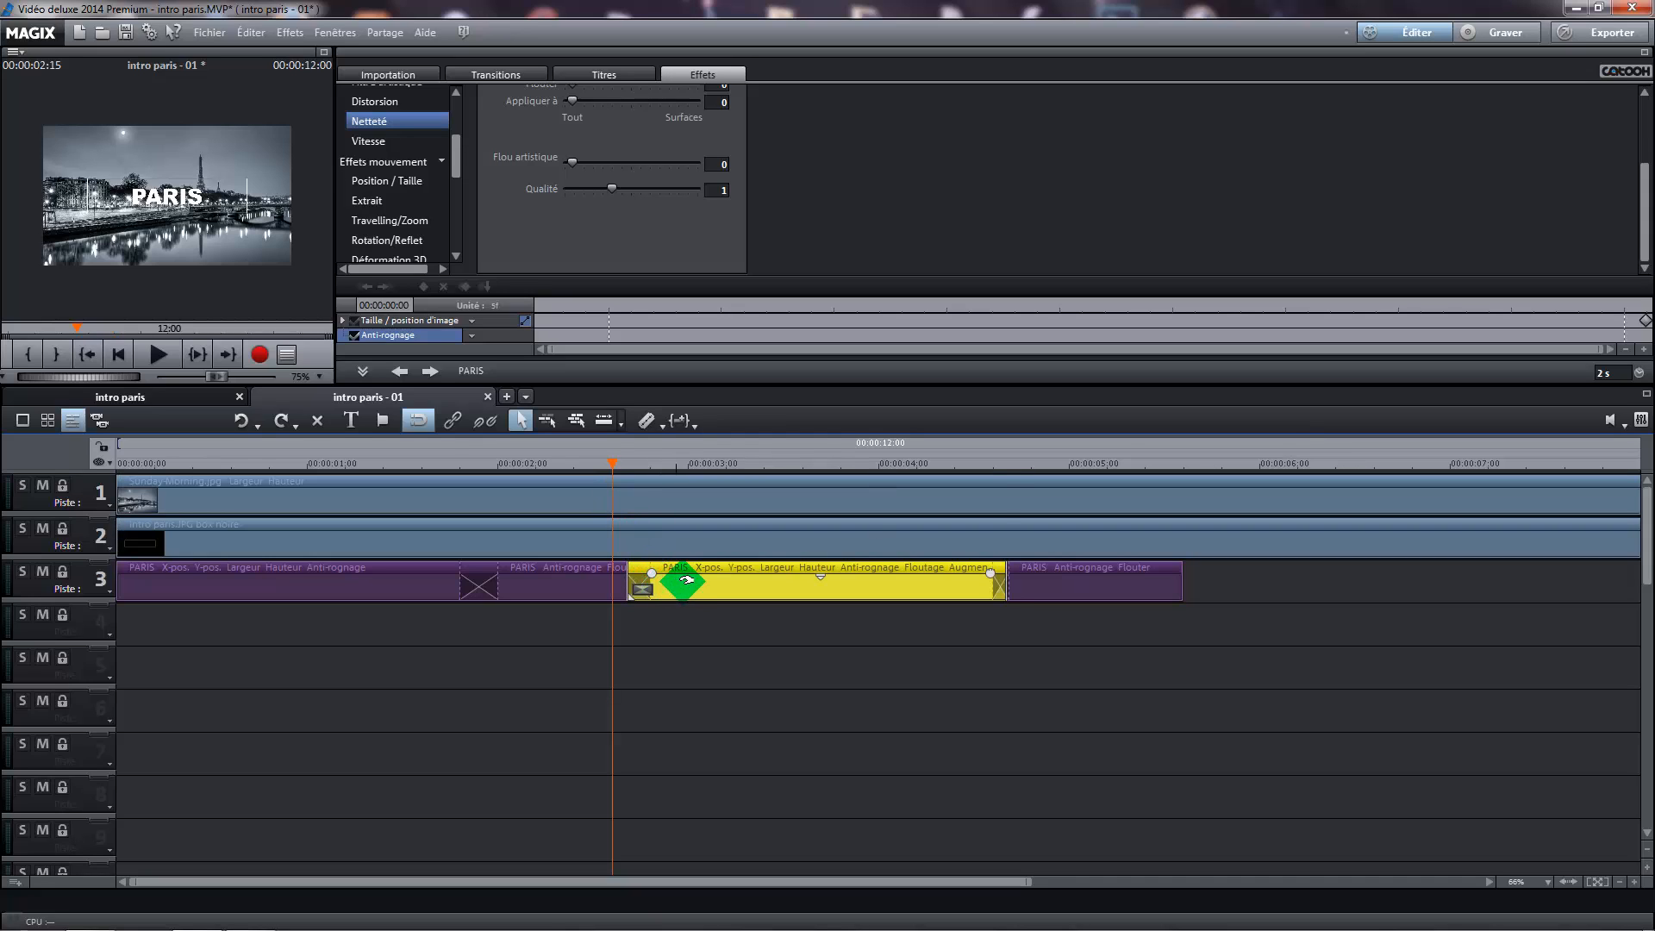
drag(680, 573, 672, 569)
click(723, 690)
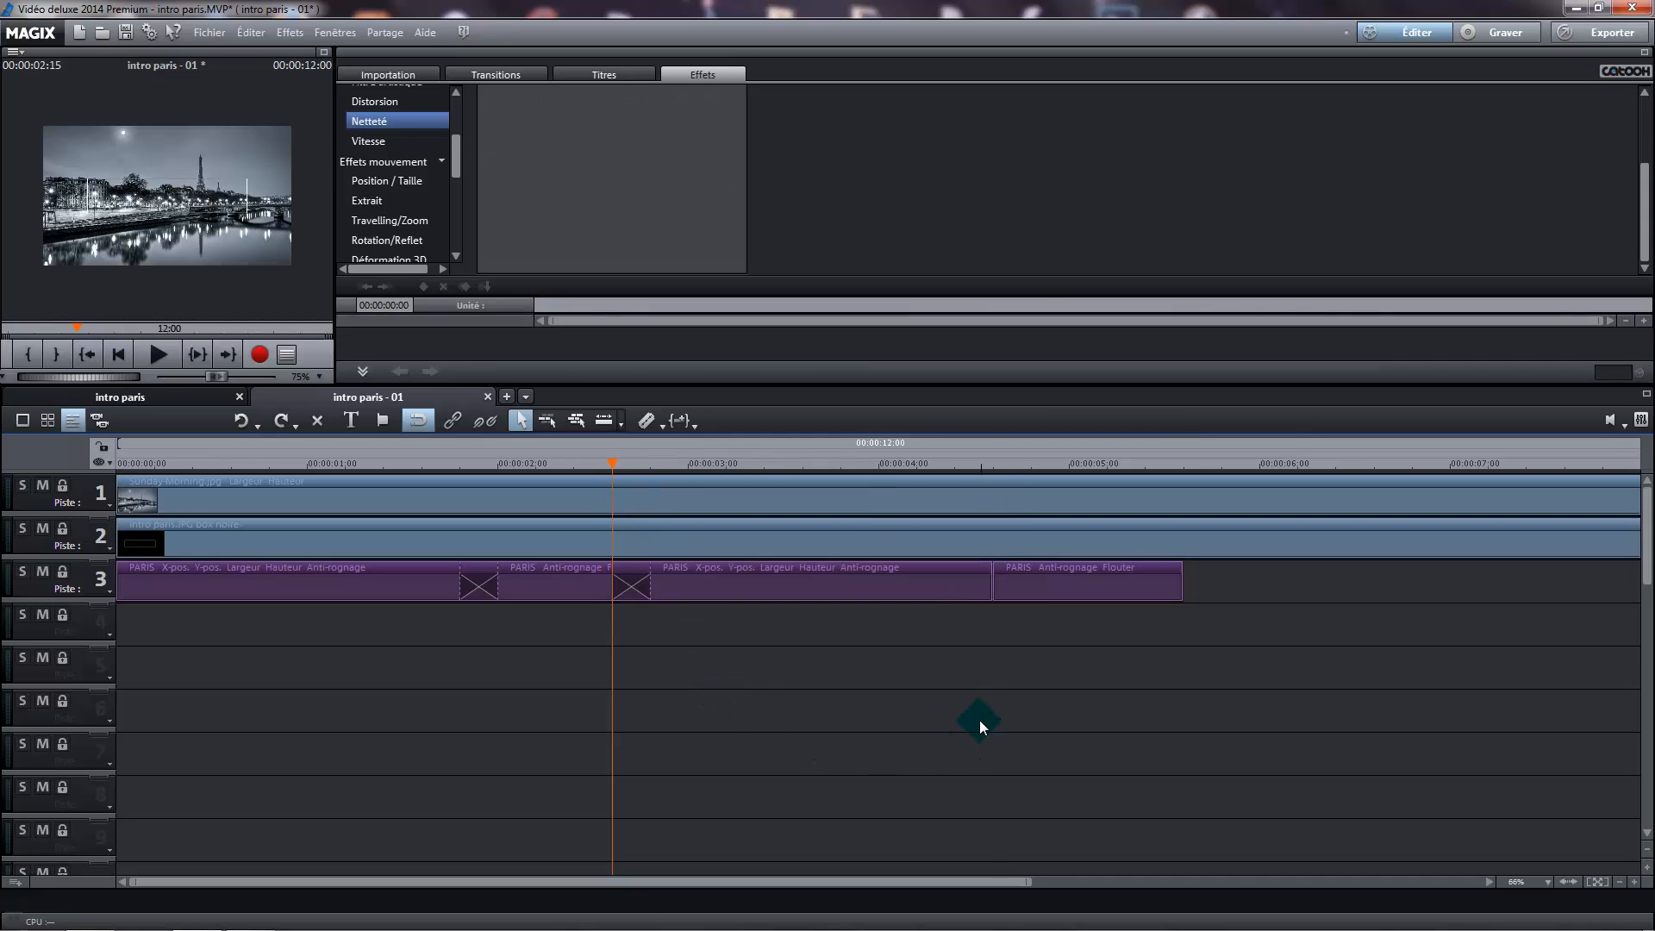
Move the last one-second PARIS segment to start at 00:00:04:10, crossfading it with the segment before it
drag(591, 454, 953, 504)
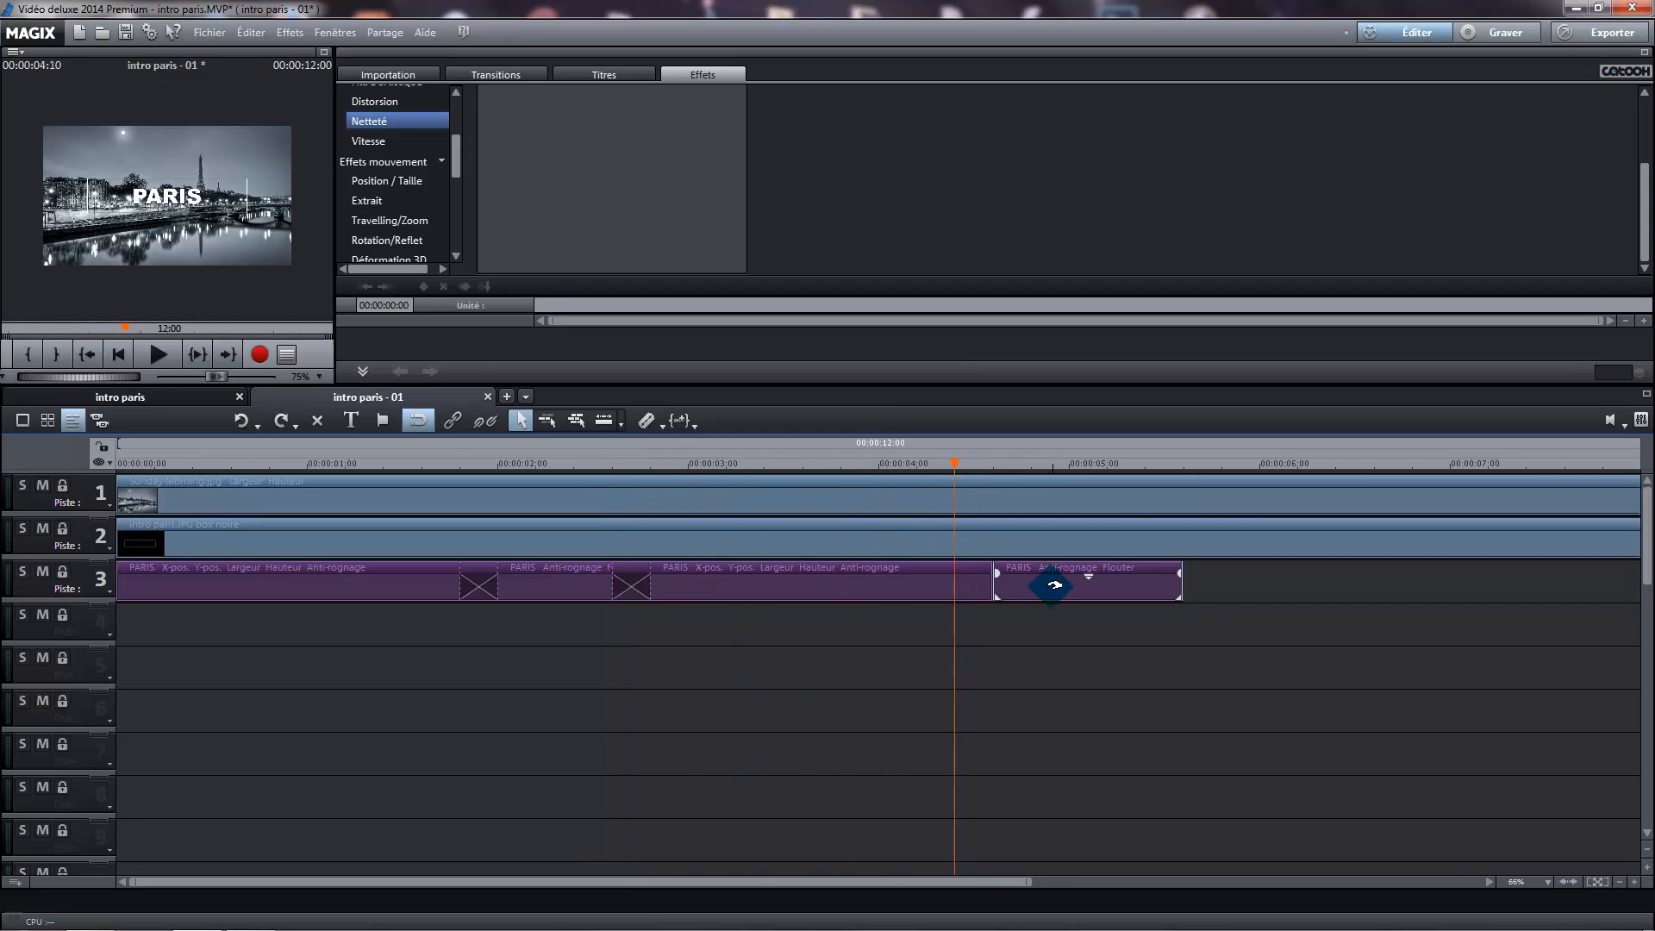
drag(1049, 580, 1018, 587)
click(1033, 666)
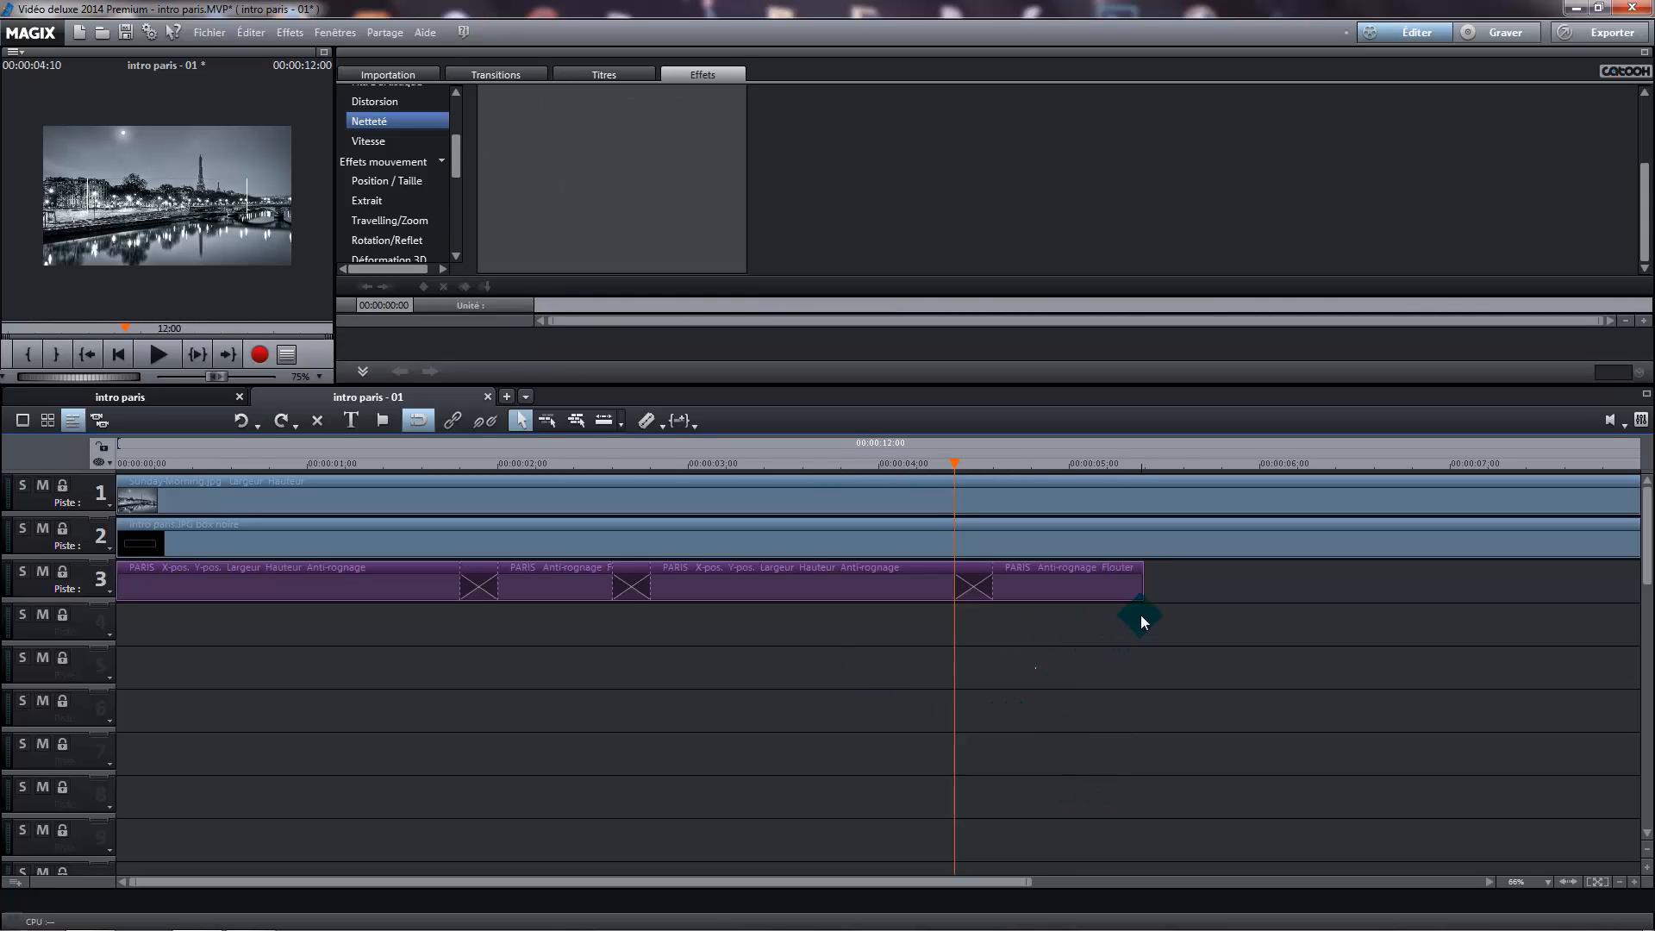
Copy the last two PARIS segments together and paste them at the end of the title sequence, at 00:00:05:10
drag(1142, 612, 675, 573)
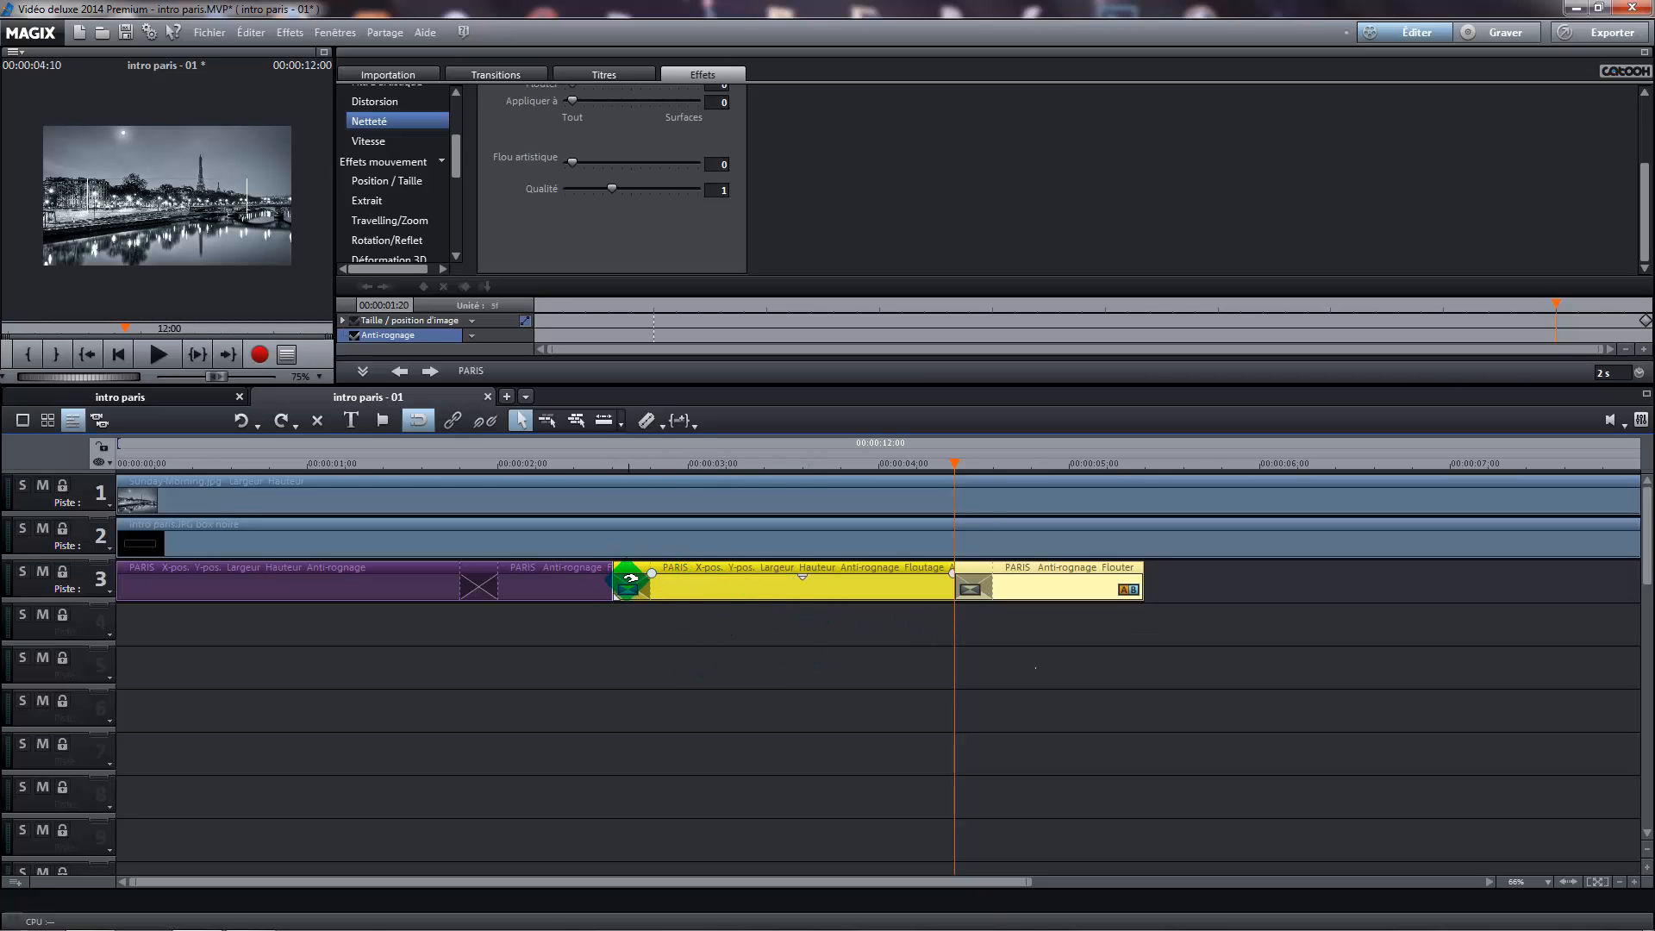
right_click(733, 591)
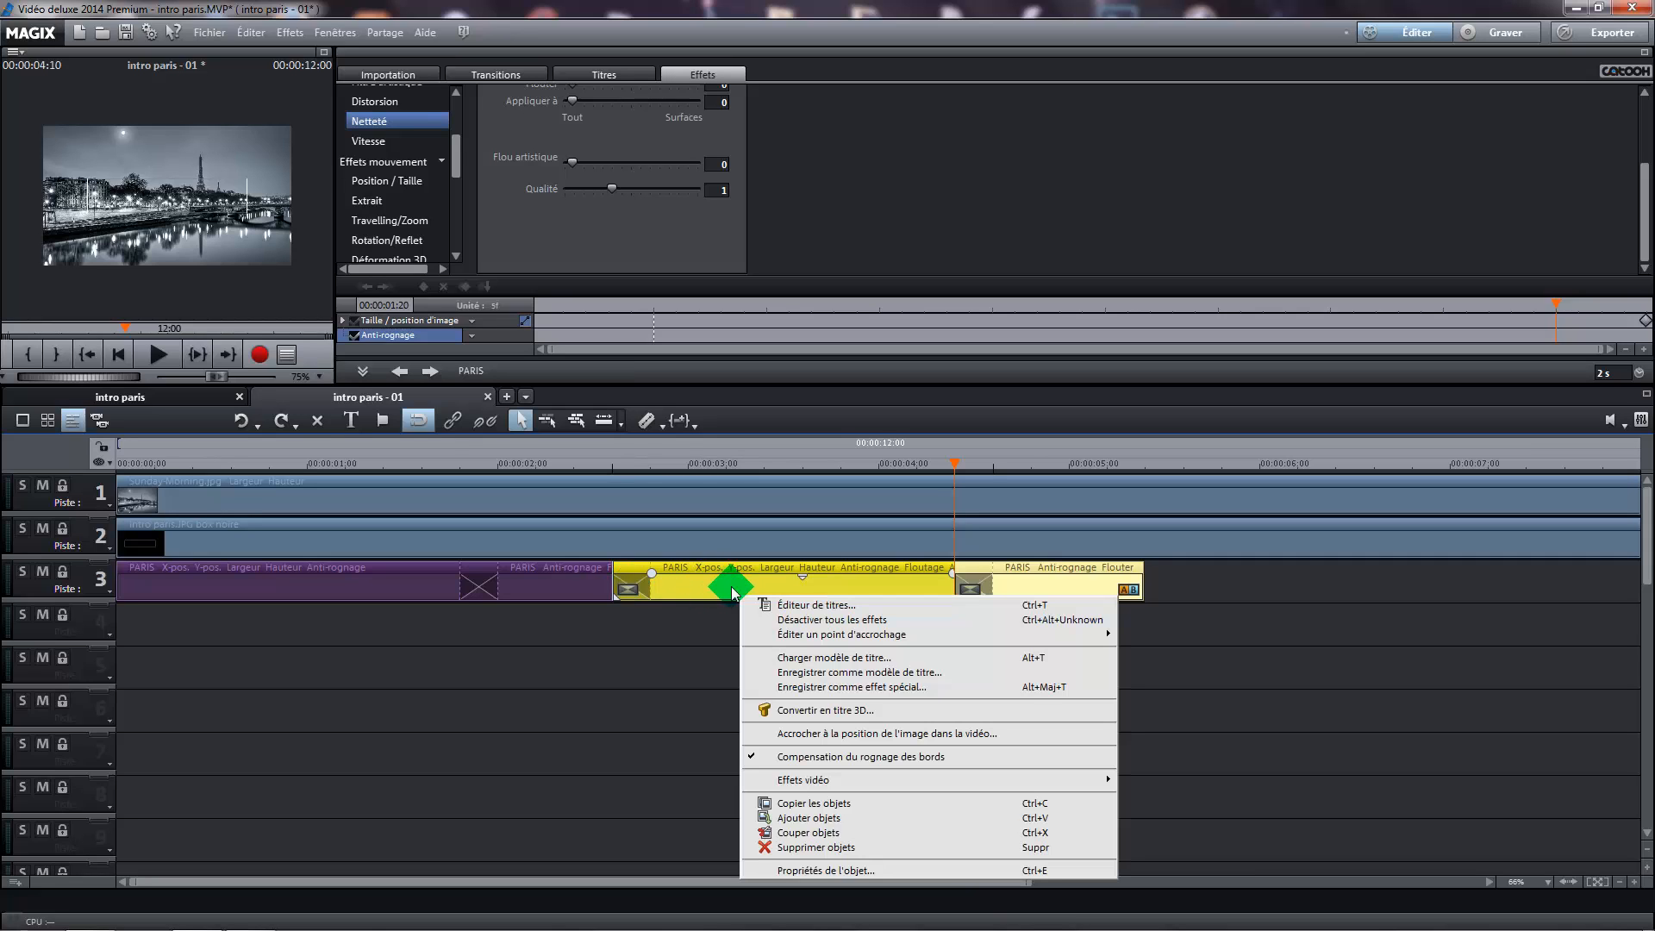
click(843, 805)
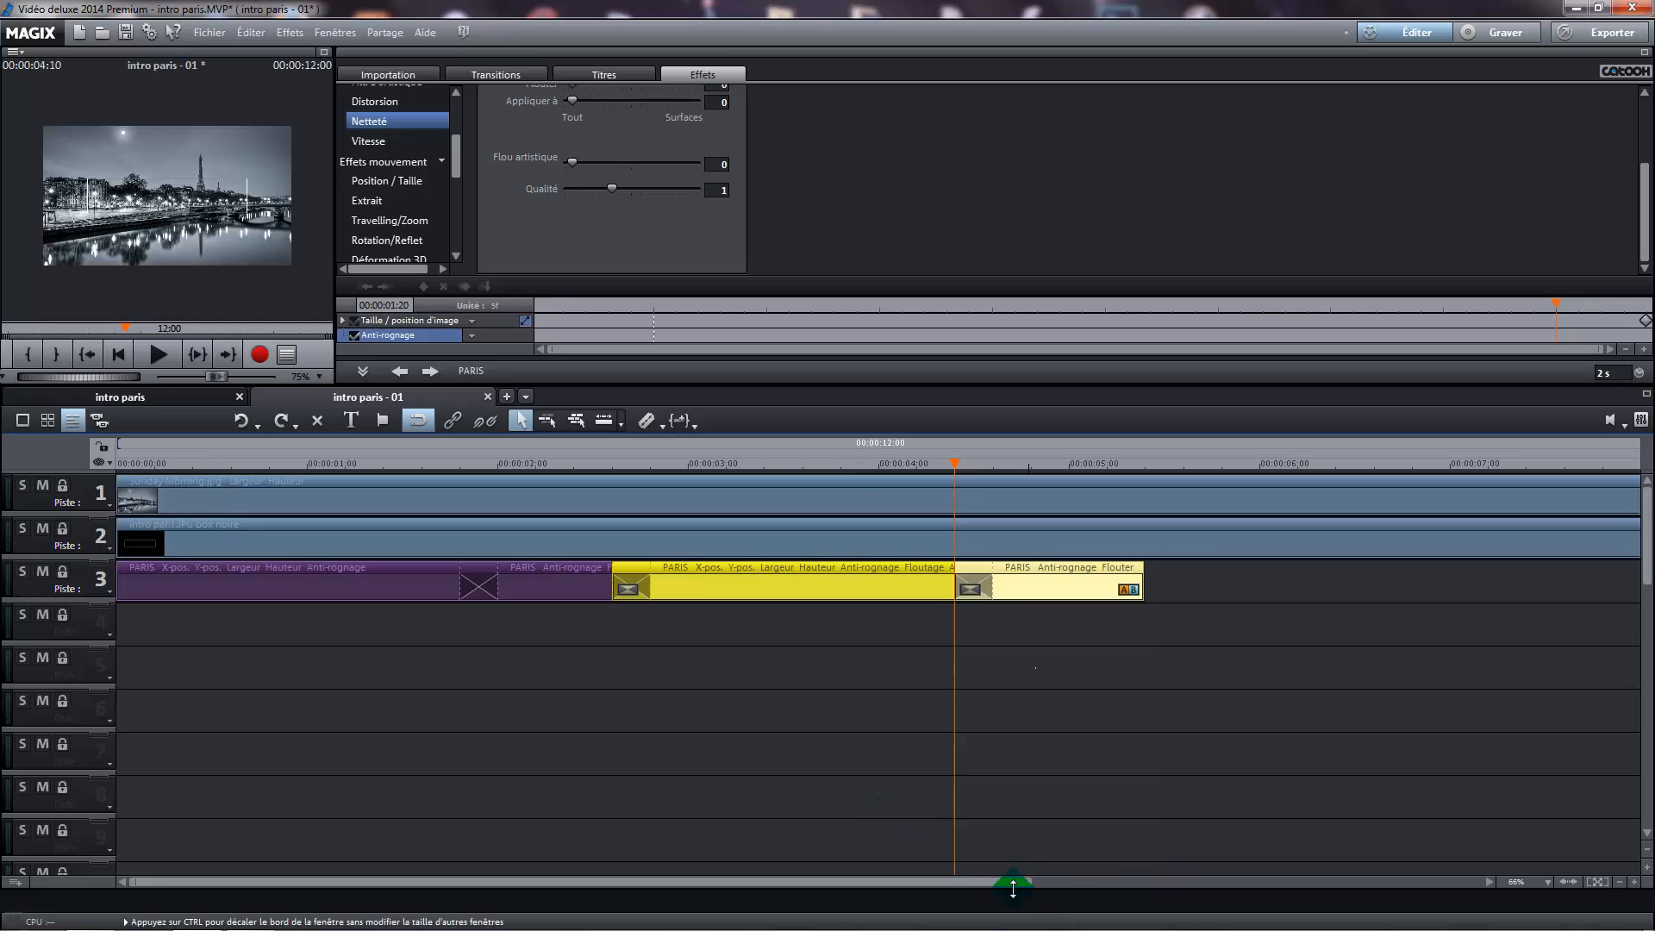
drag(1008, 881, 1238, 883)
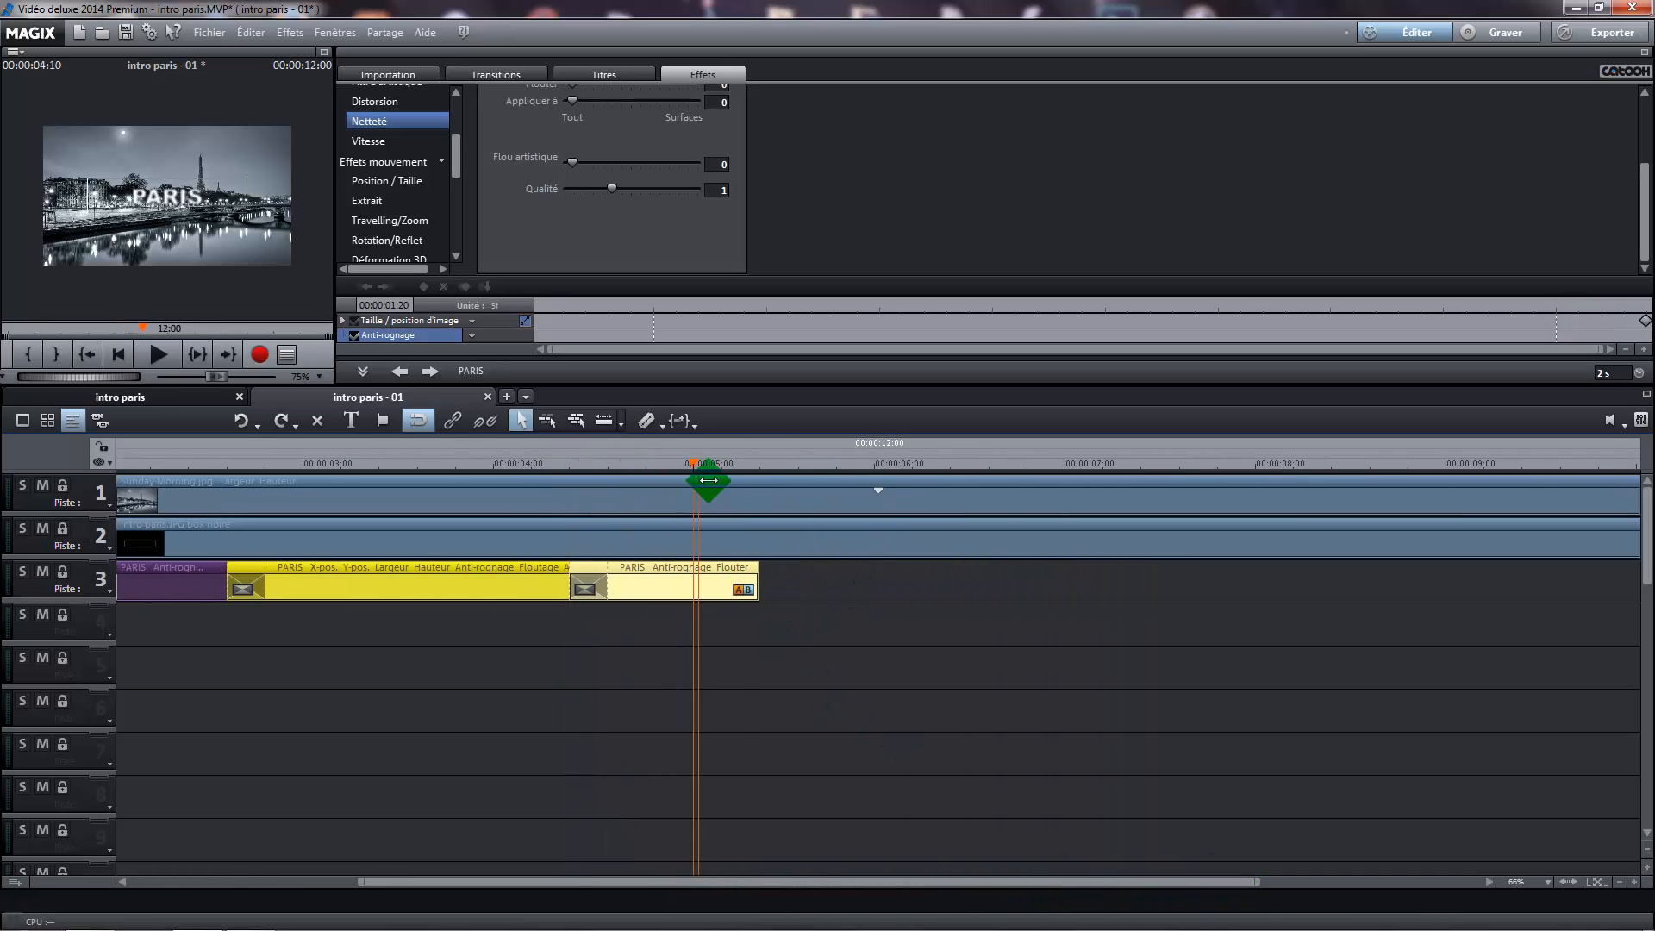
click(802, 571)
right_click(801, 570)
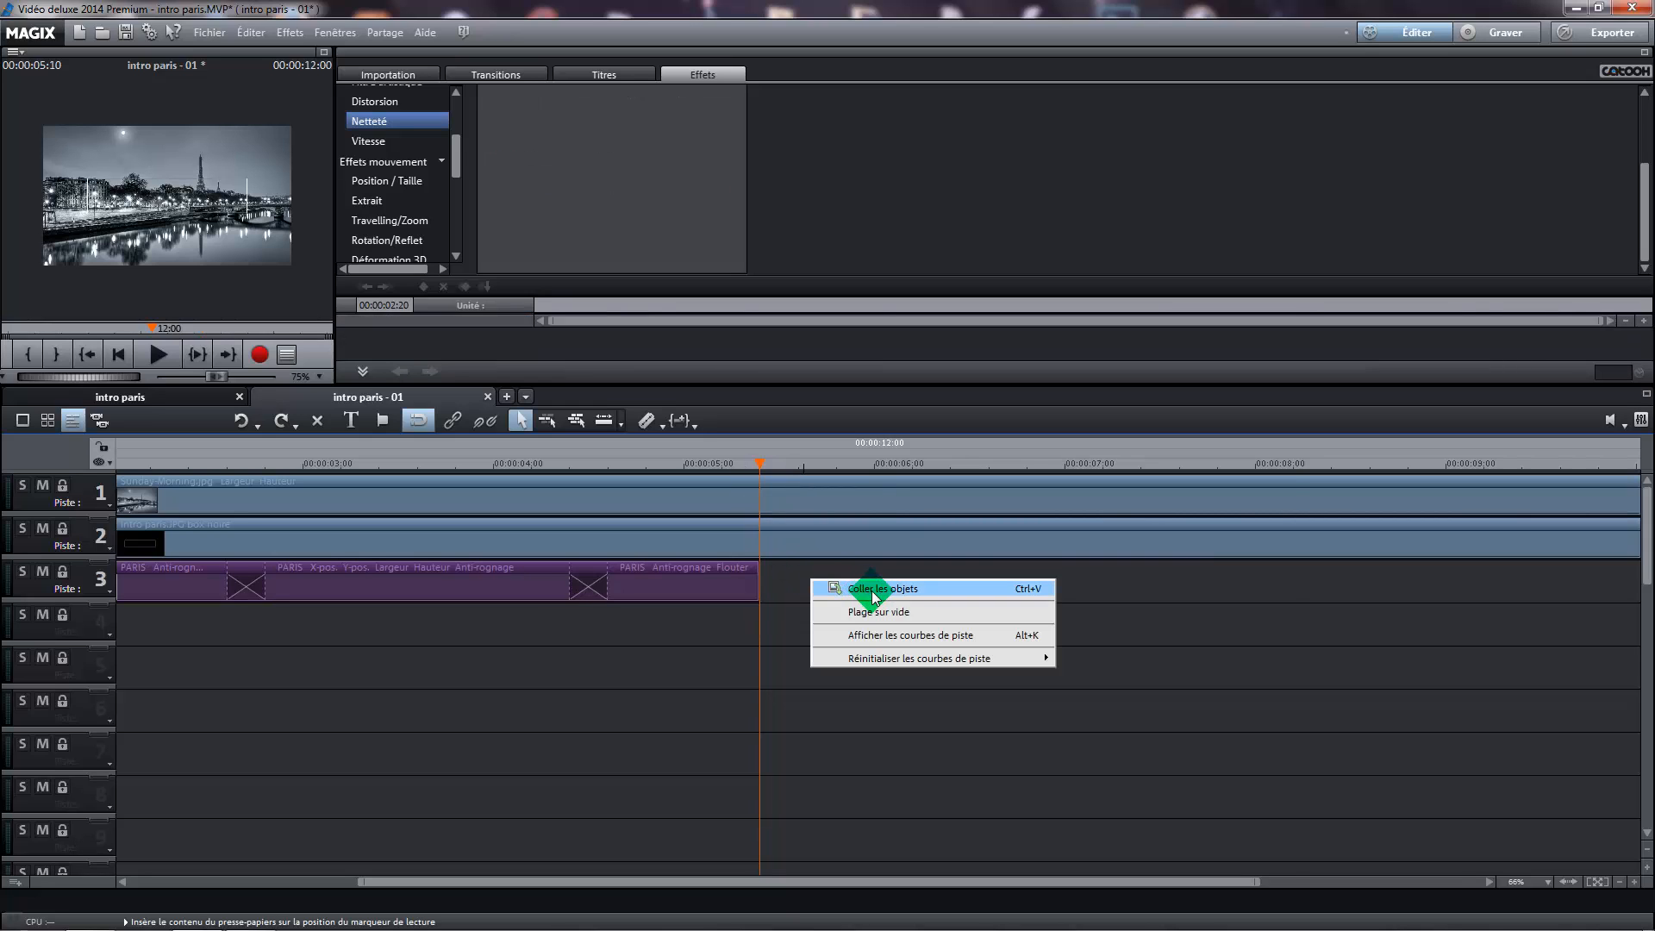
click(871, 591)
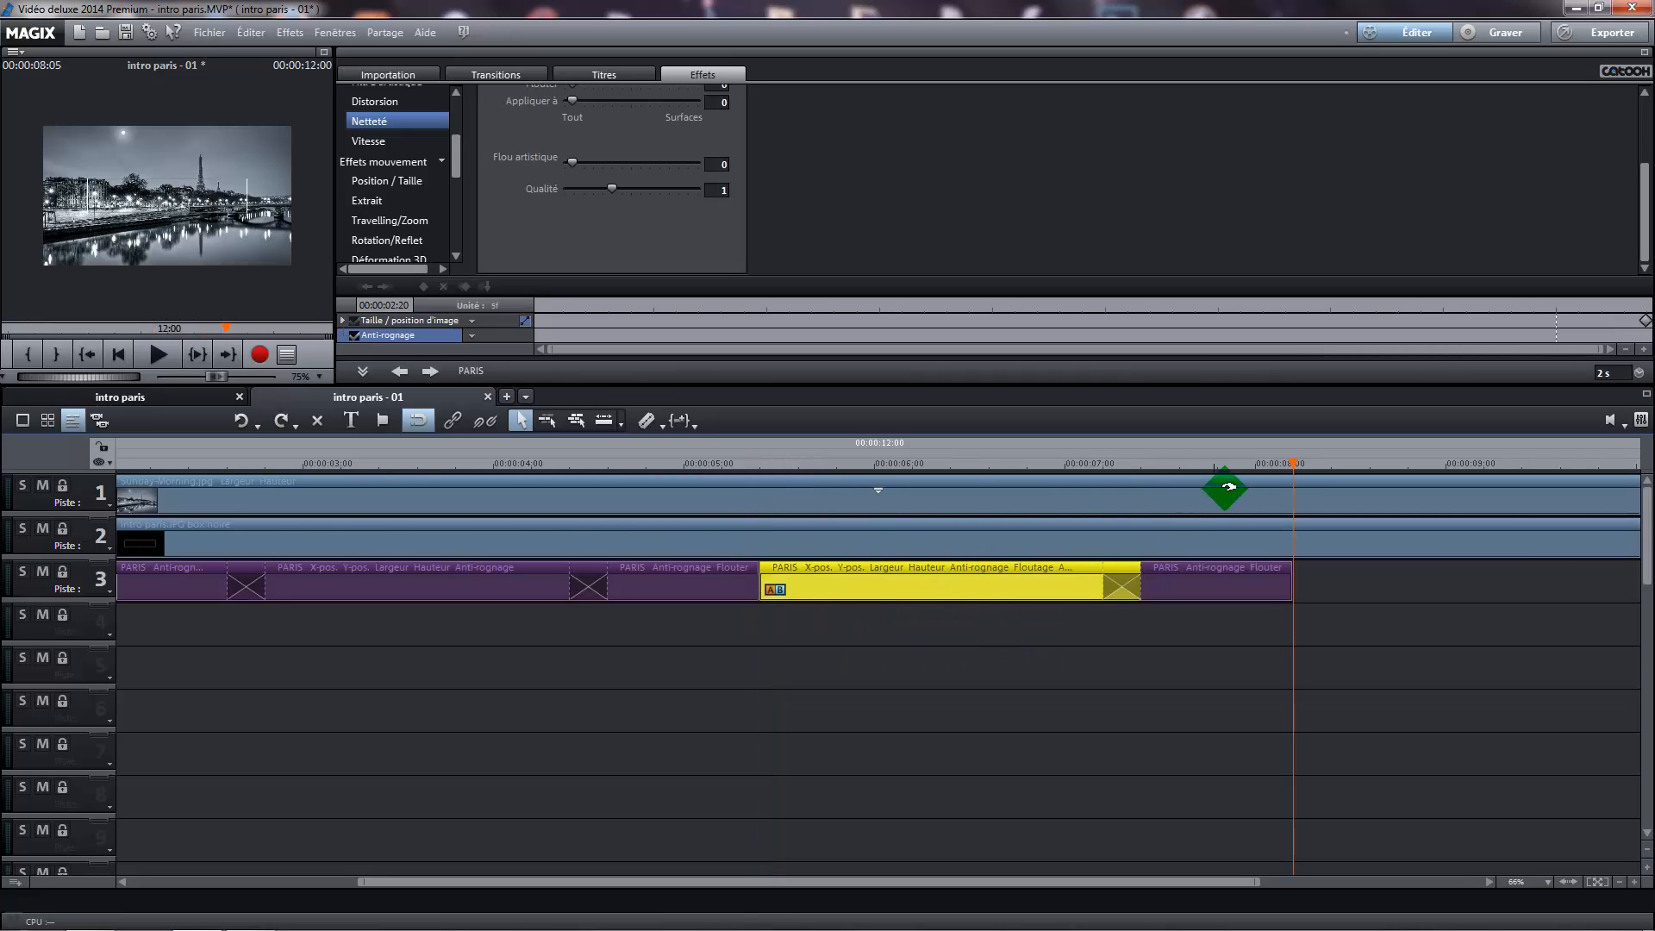
Move the pasted two-second PARIS segment to 00:00:05:05 and the following one-second segment to 00:00:07:00, crossfading each with the segment before it
drag(1294, 465, 720, 491)
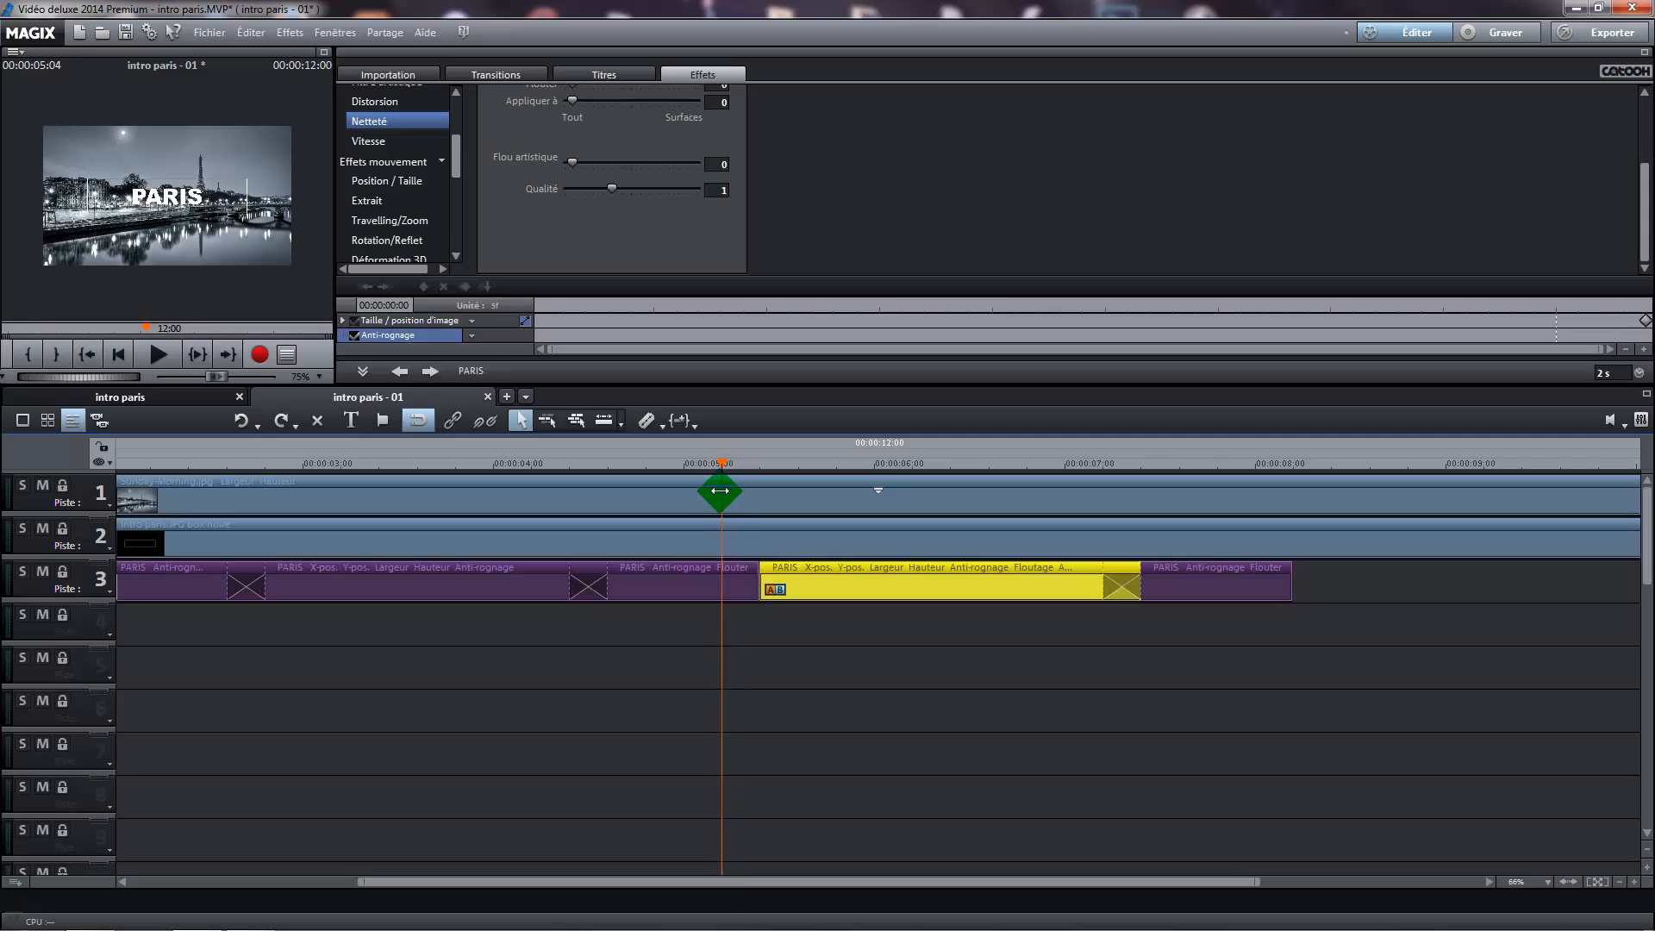
drag(791, 571, 757, 567)
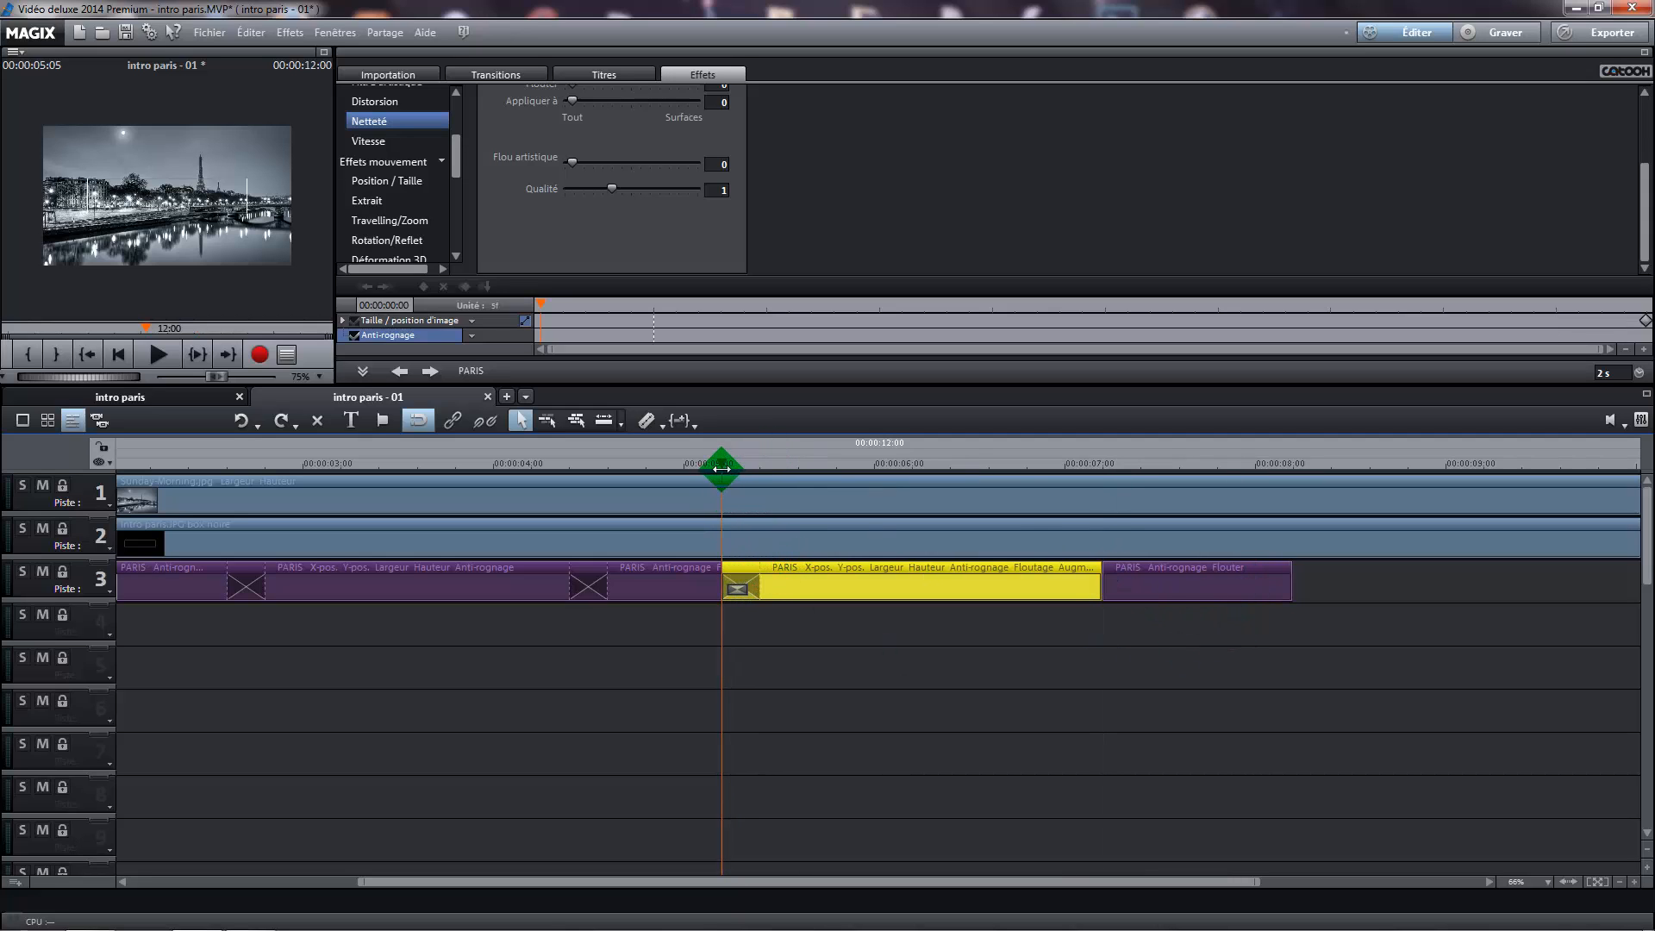
drag(721, 468, 1065, 478)
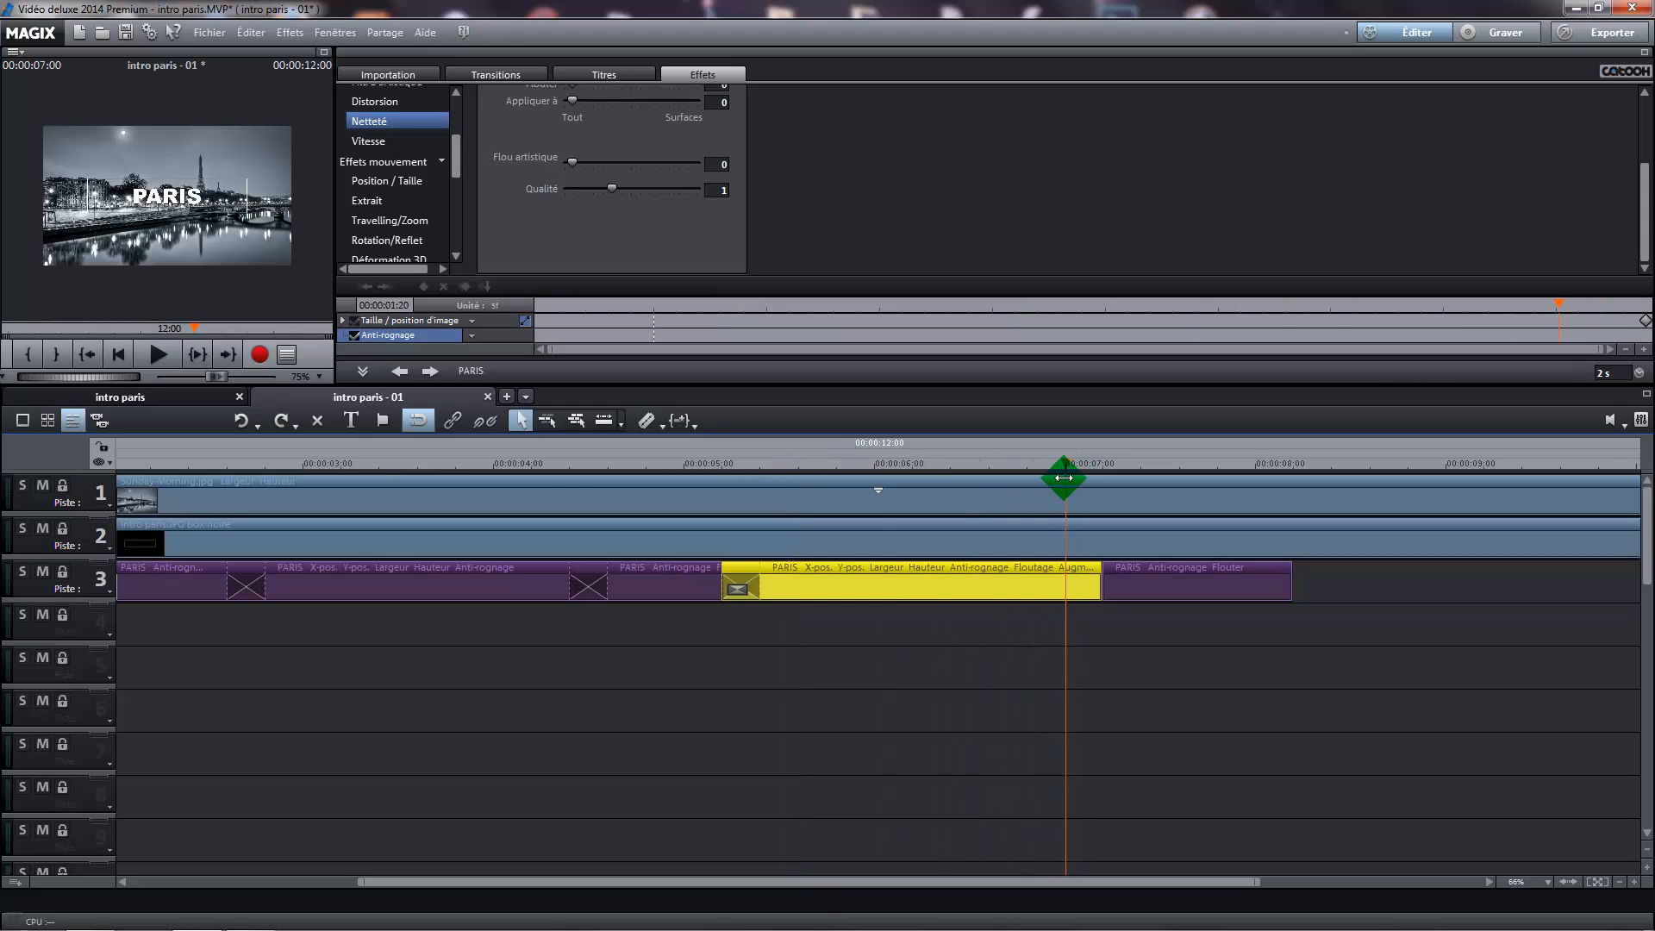
drag(1138, 565, 1093, 579)
click(1275, 592)
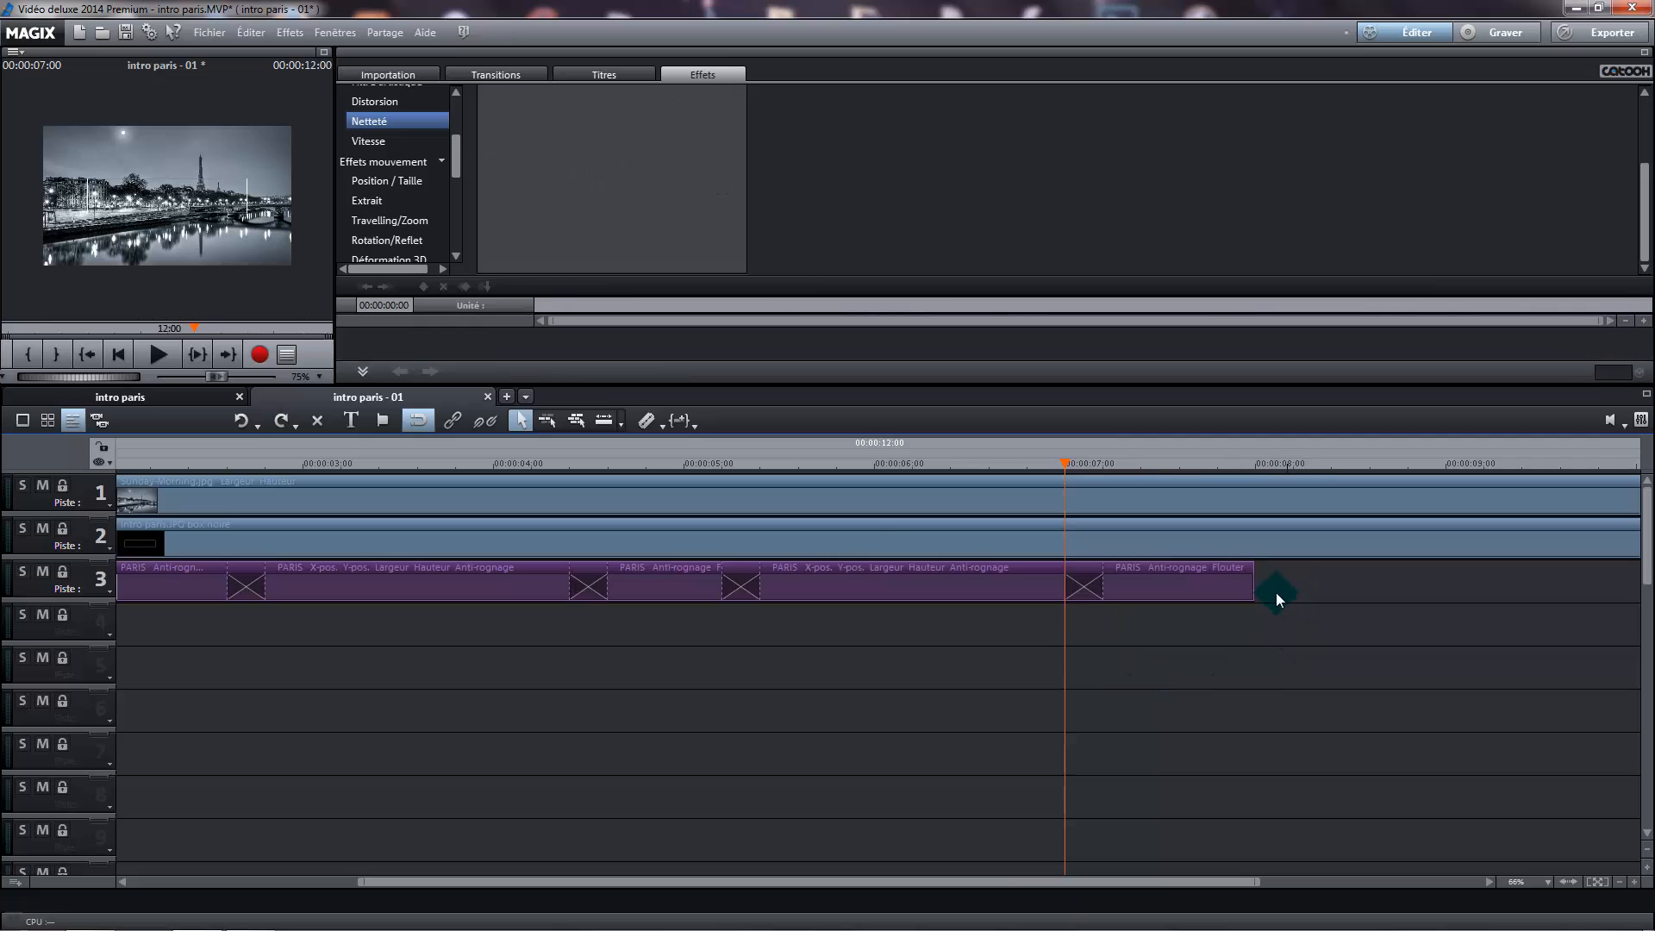
Paste the copied pair of PARIS segments at 00:00:07:20 on track 3, crossfading it with the end of the title sequence
drag(1078, 469, 1217, 485)
right_click(1318, 635)
click(1348, 648)
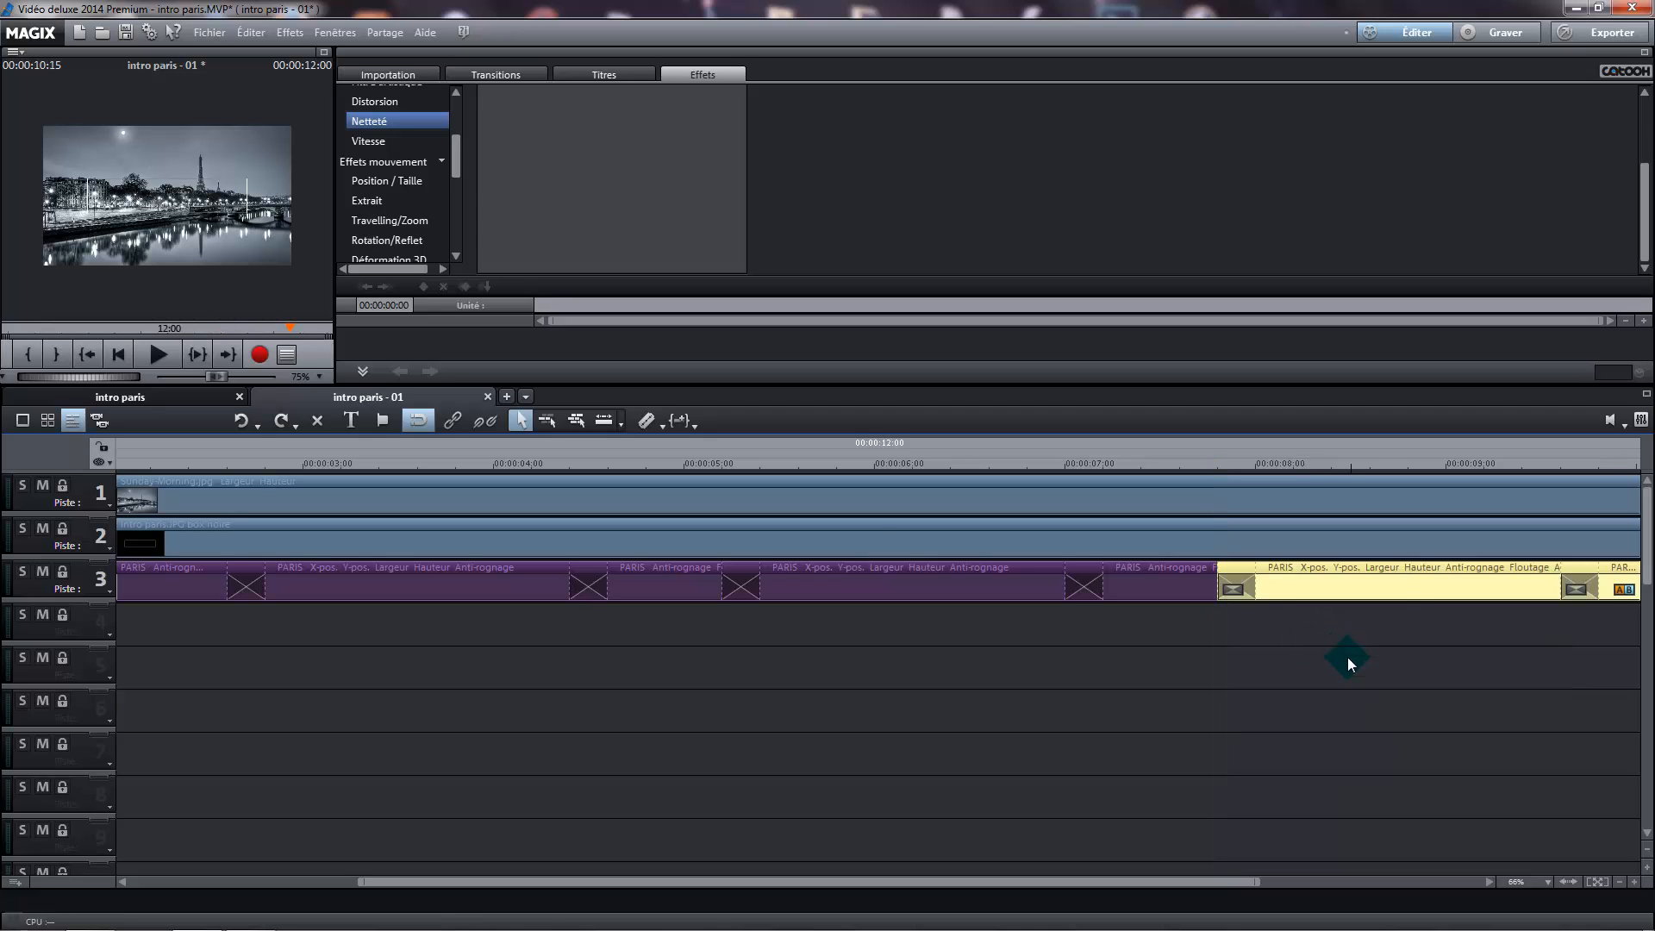
Paste another copy of the PARIS segment pair at 00:00:10:10, crossfading it with the last segment on track 3
drag(1132, 883, 1370, 879)
click(1617, 882)
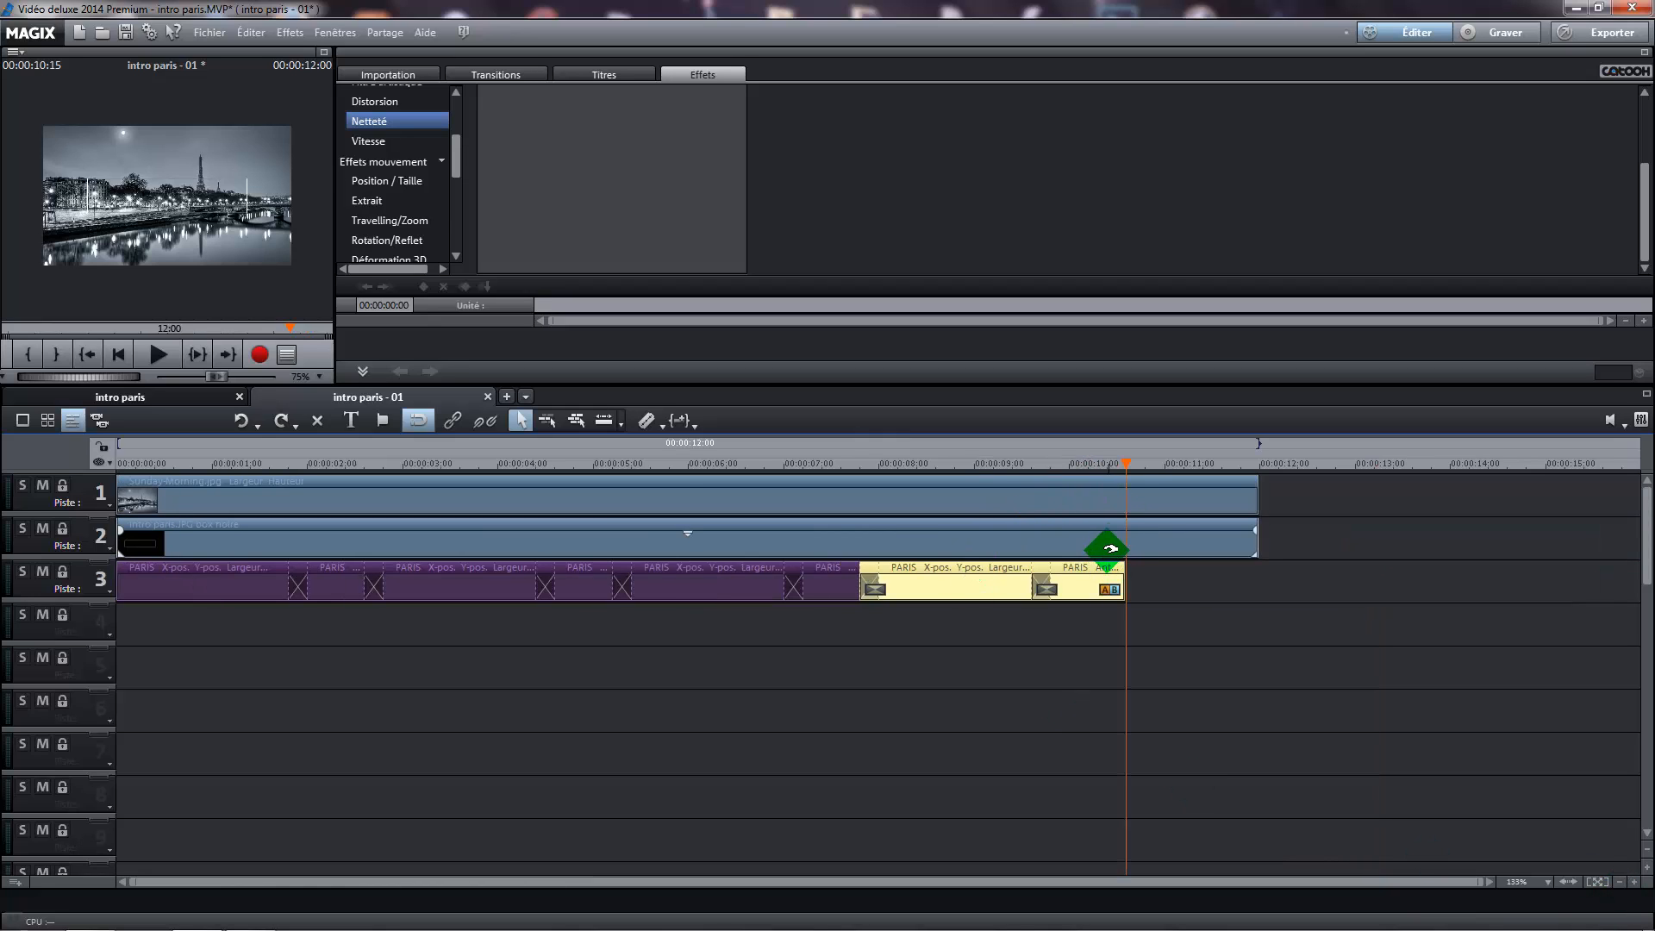
drag(1127, 459, 1104, 466)
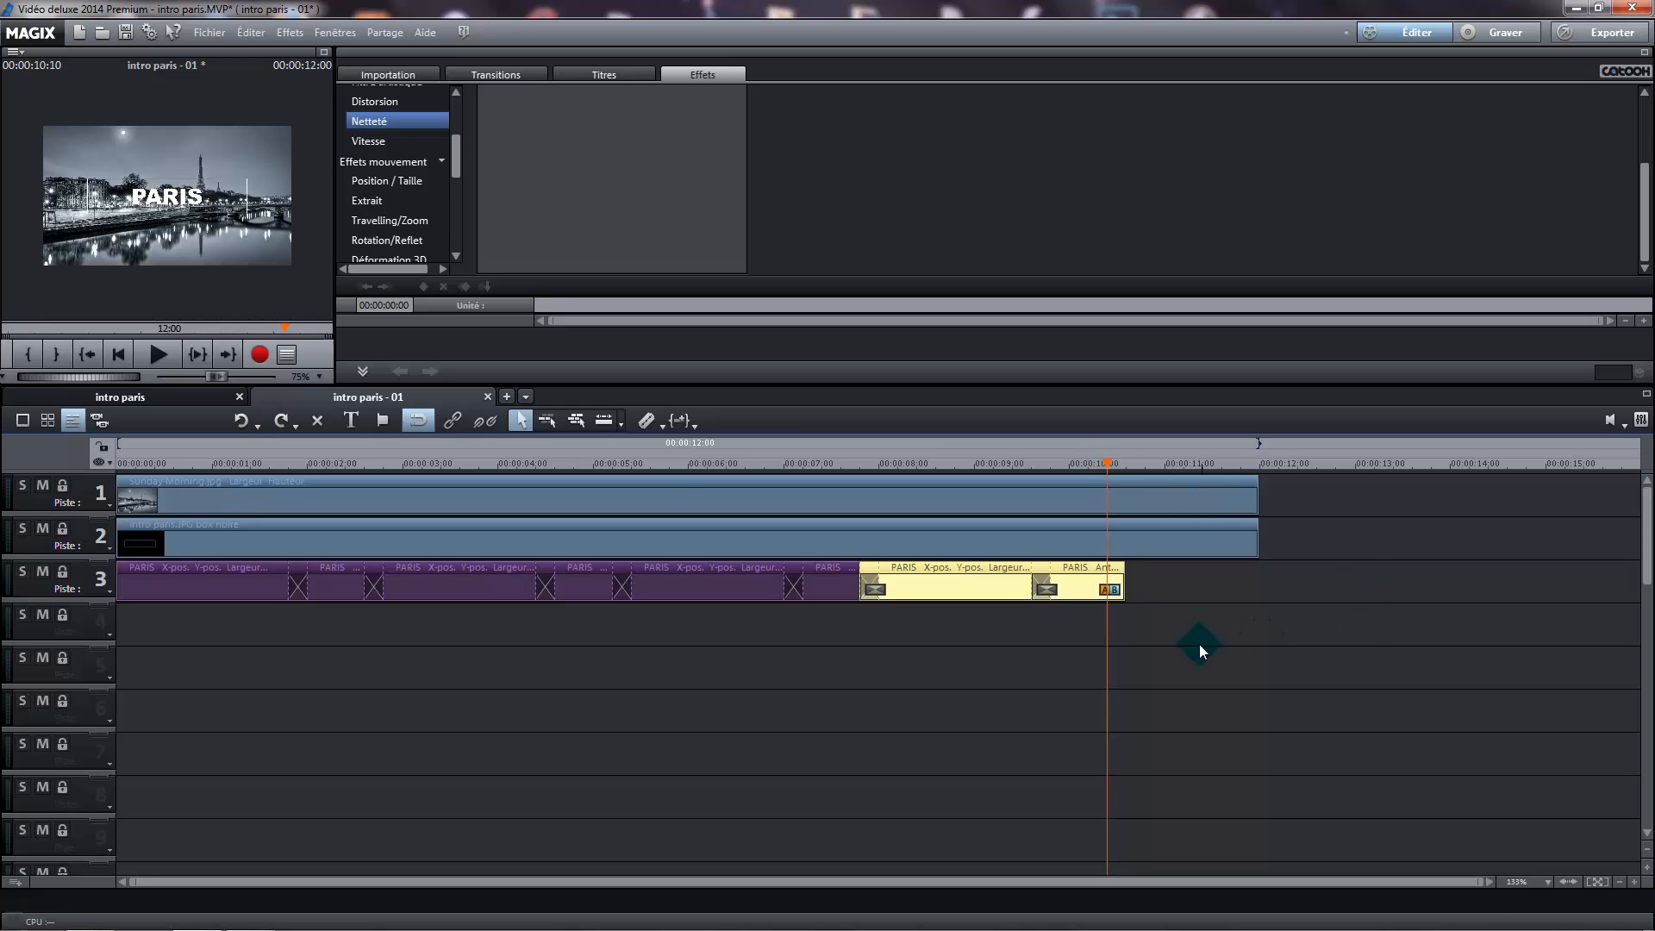
right_click(1129, 621)
click(1222, 642)
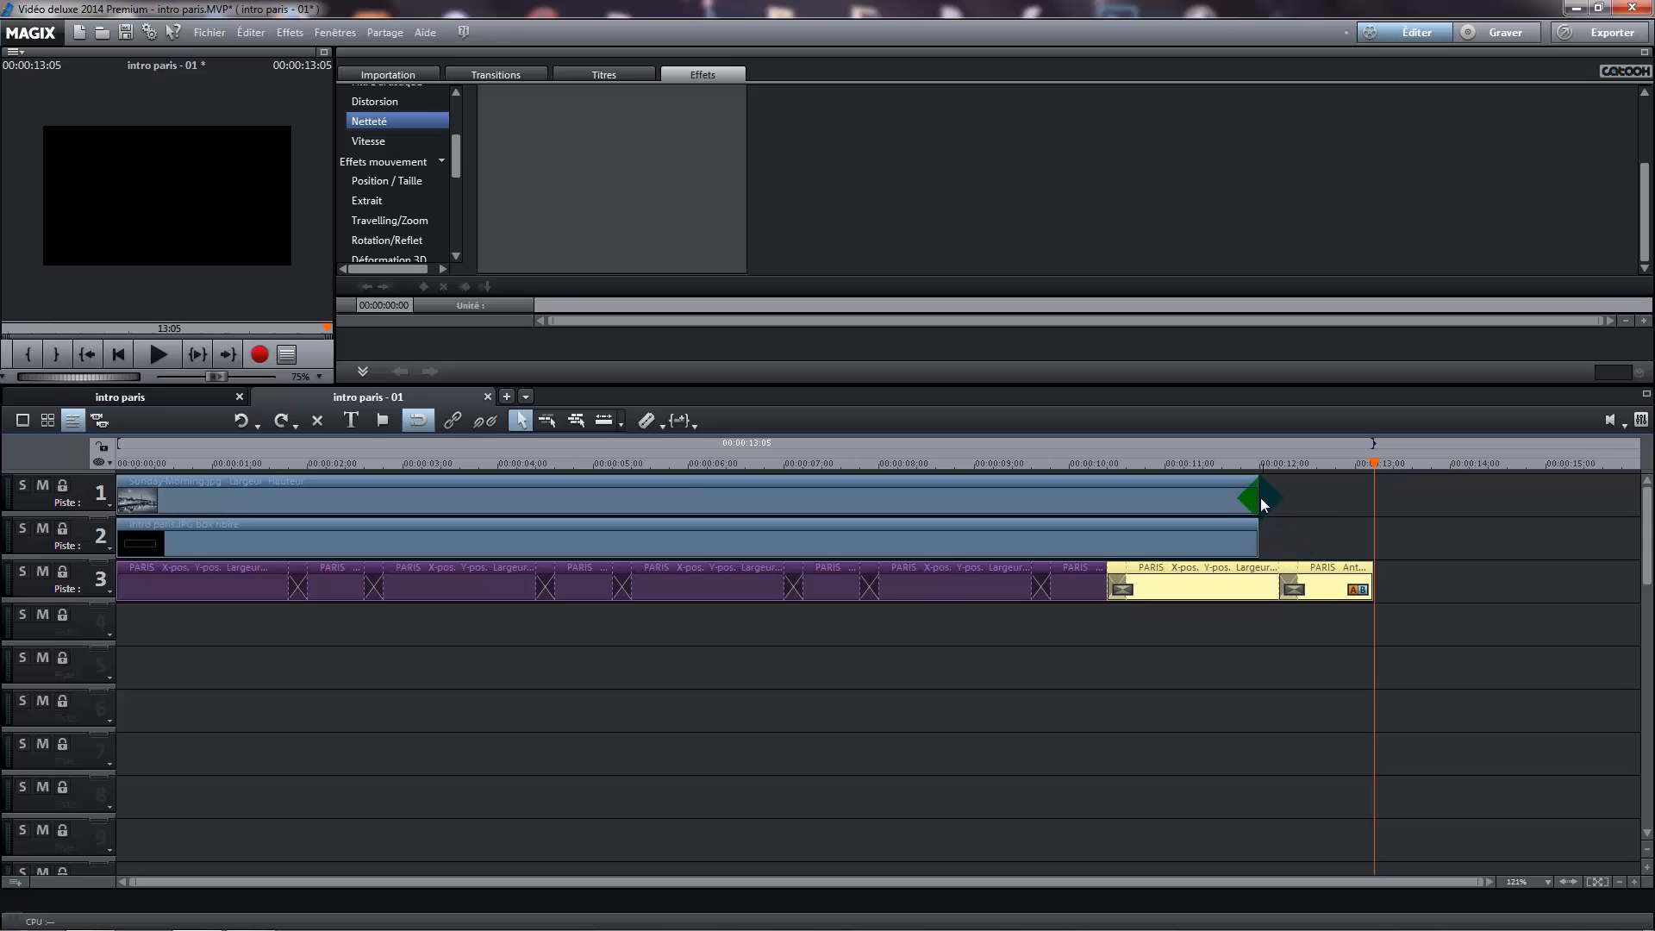
Extend the Sunday-Morning.jpg photo and the intro paris.JPG frame to end at 00:00:13:05 with the title sequence
drag(1260, 500, 1372, 498)
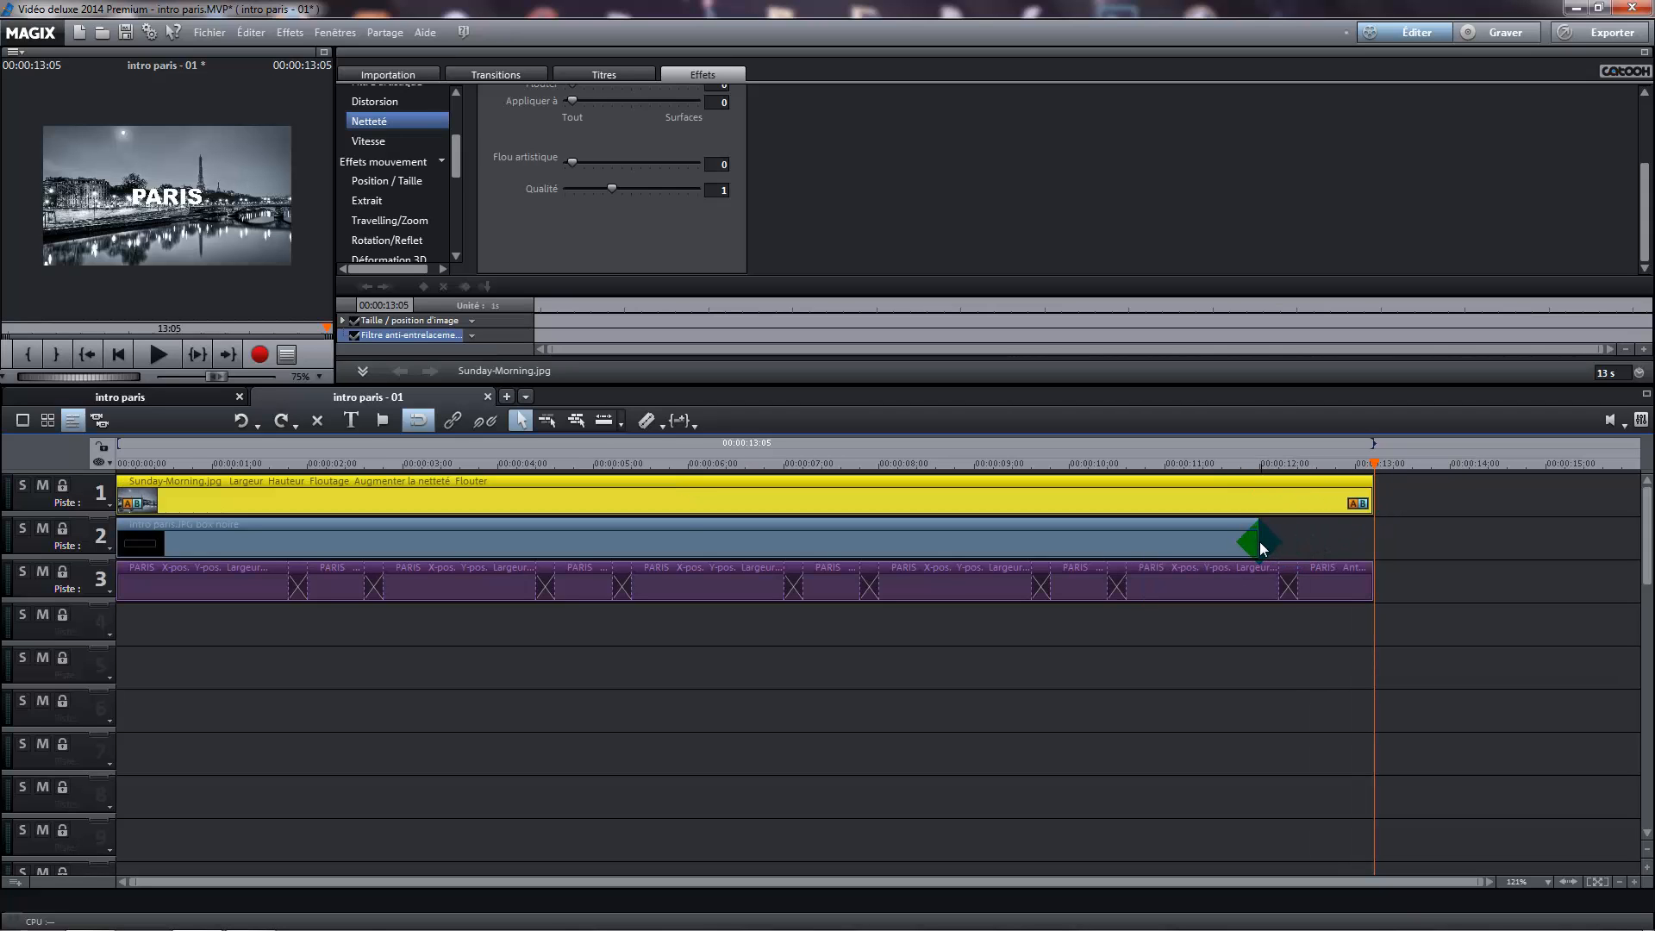
drag(1260, 546, 1372, 543)
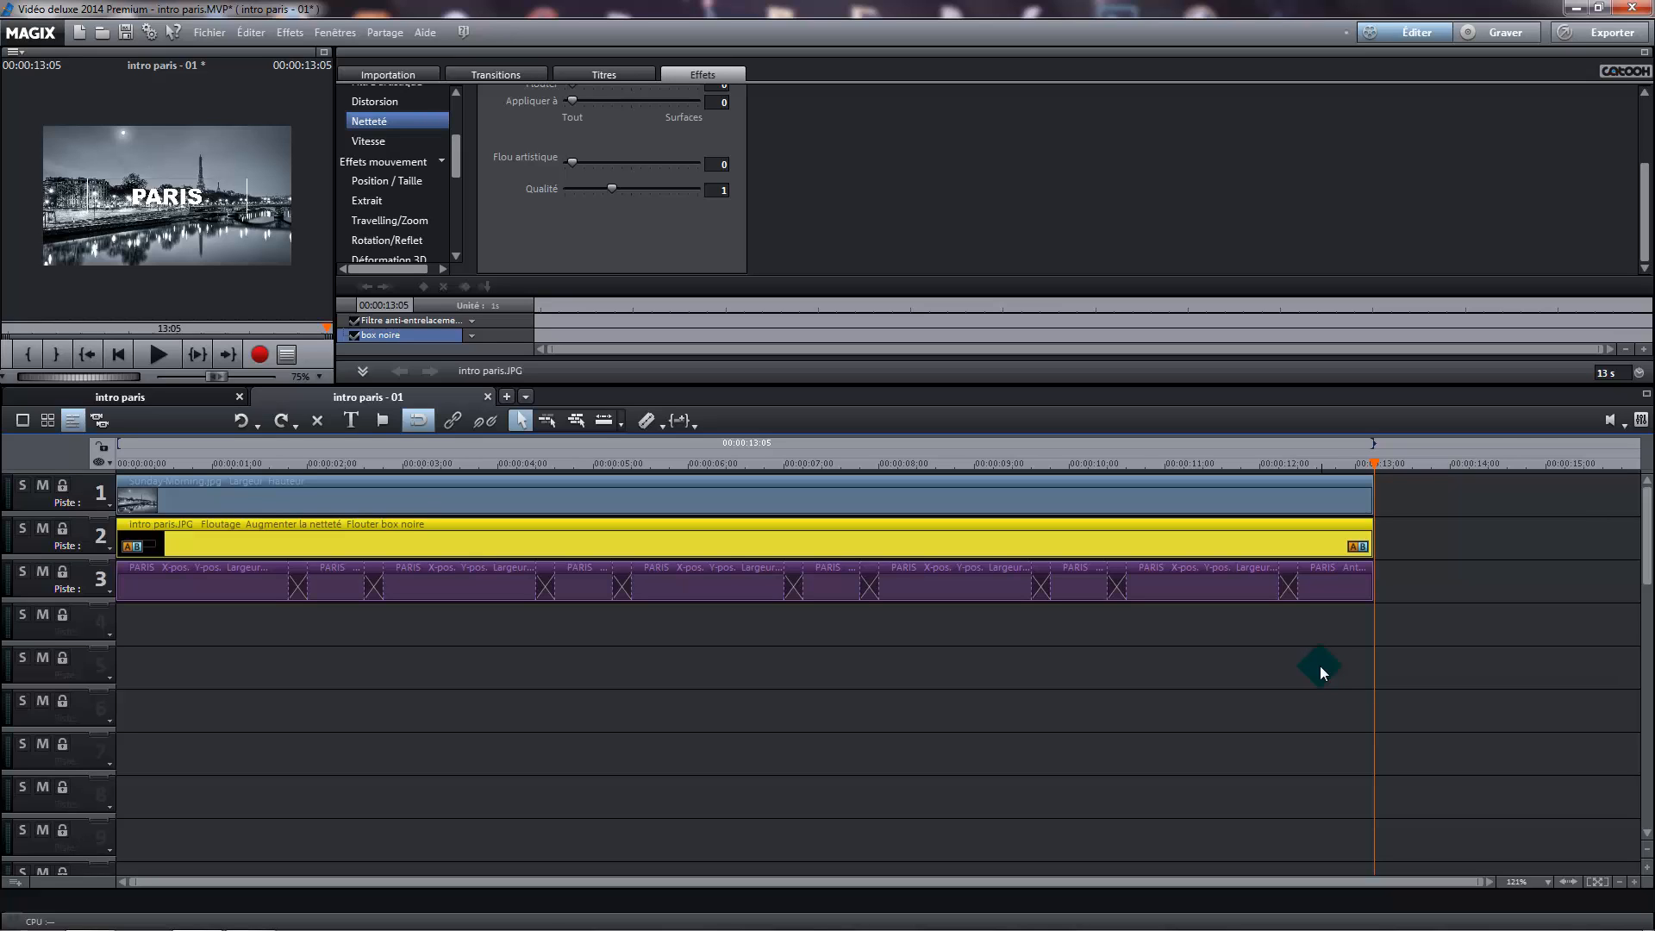
Delete the final one-second PARIS segment and lengthen the two-second segment before it to end at 00:00:13:05
click(1365, 595)
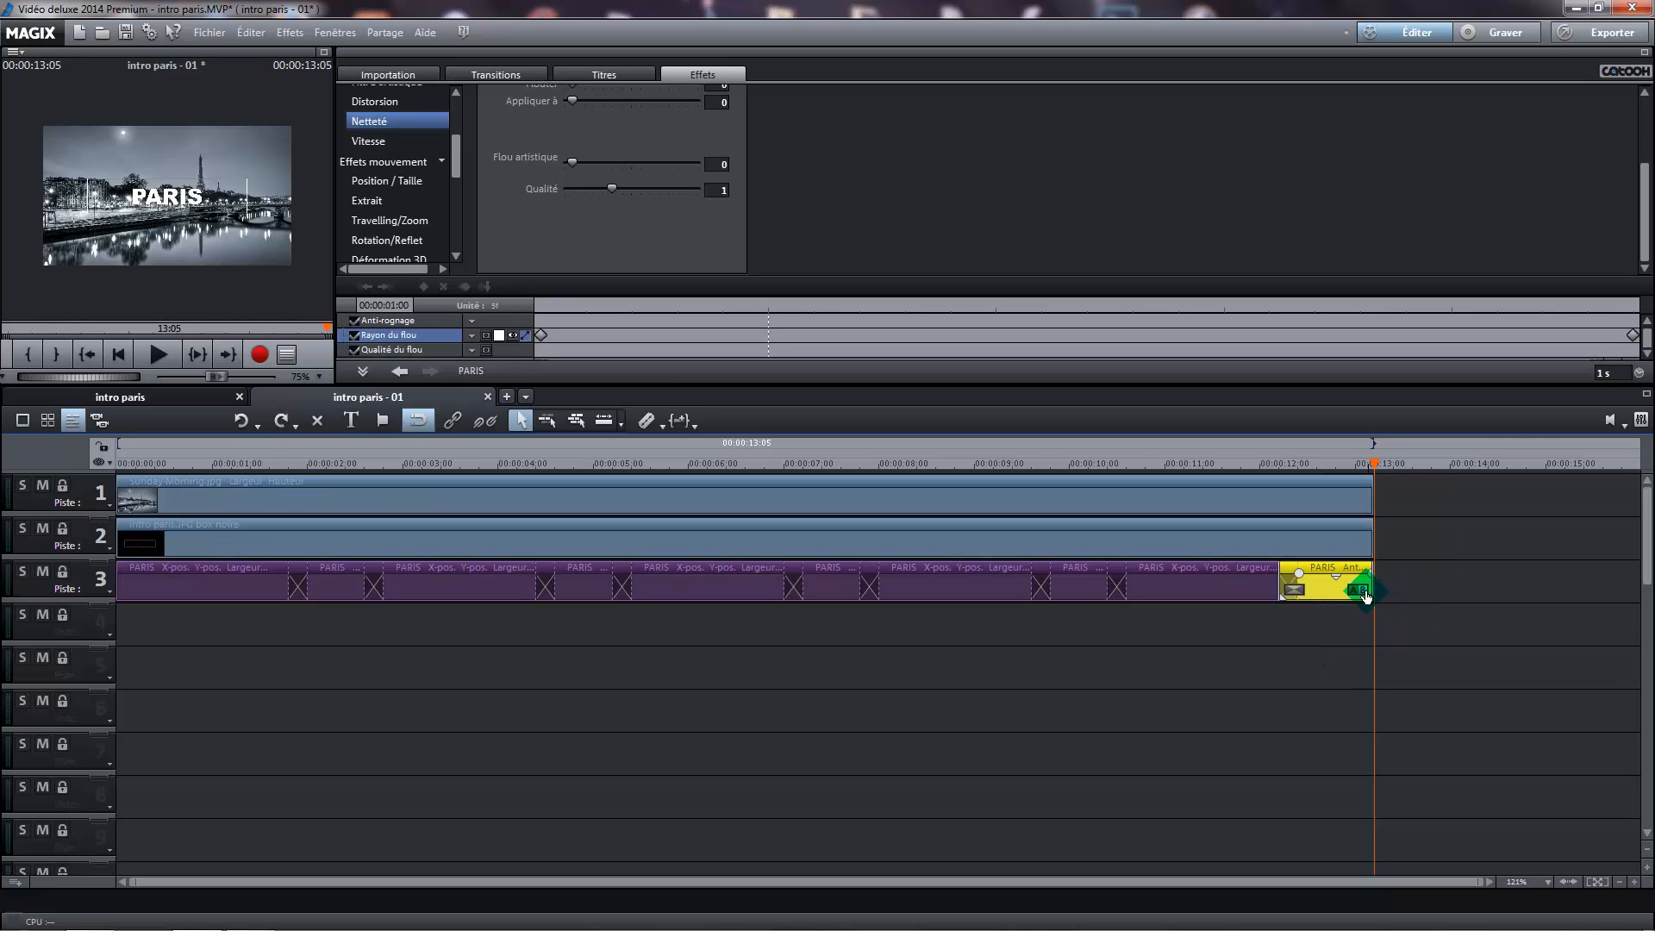
key(Delete)
right_click(1297, 591)
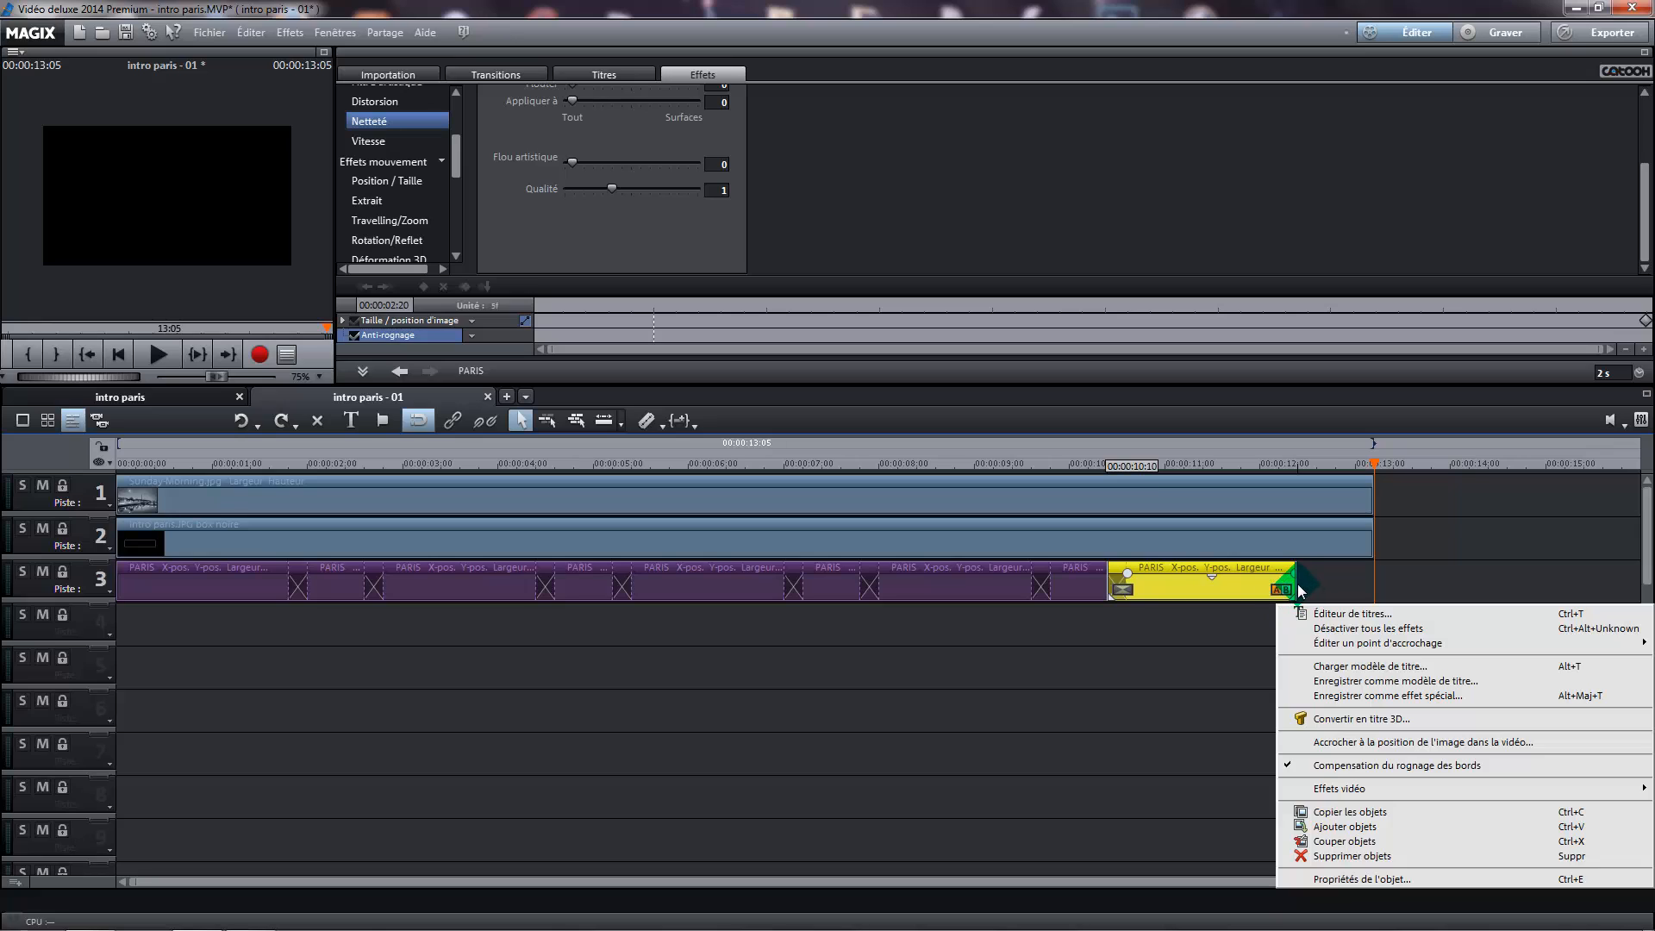
click(1291, 584)
drag(1293, 584, 1371, 583)
click(1433, 613)
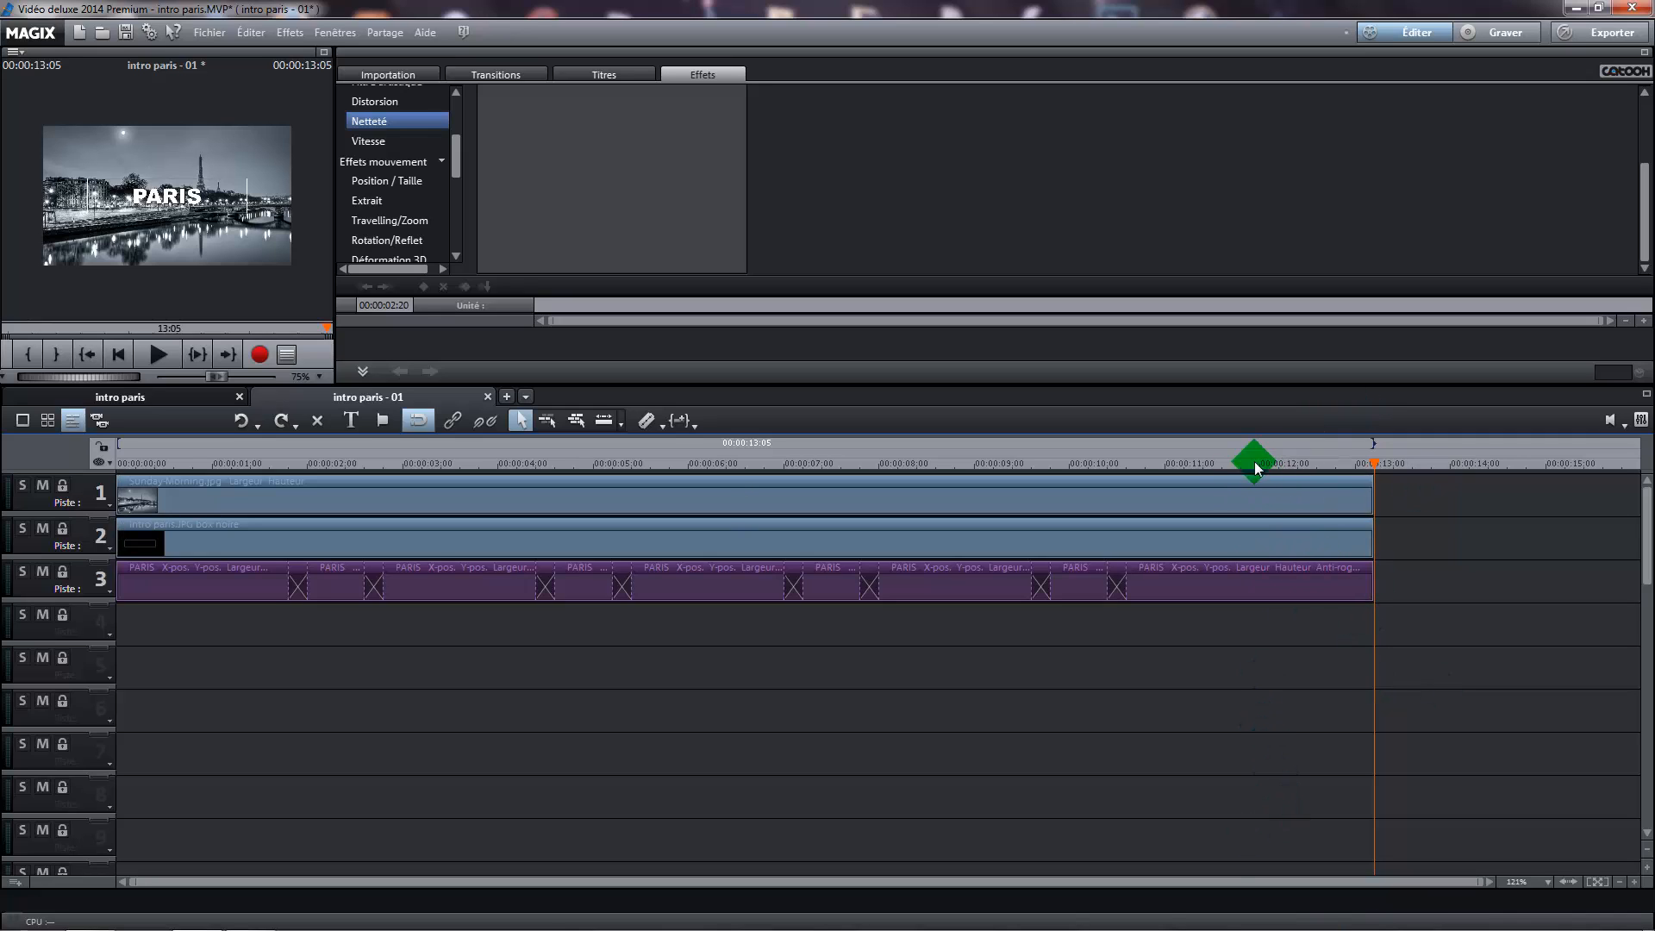
Trim the background photo, the frame image and the last PARIS segment to end at 00:00:13:00
mouse_move(1374, 455)
mouse_down()
mouse_move(1285, 456)
mouse_move(1379, 474)
mouse_move(1351, 476)
mouse_up()
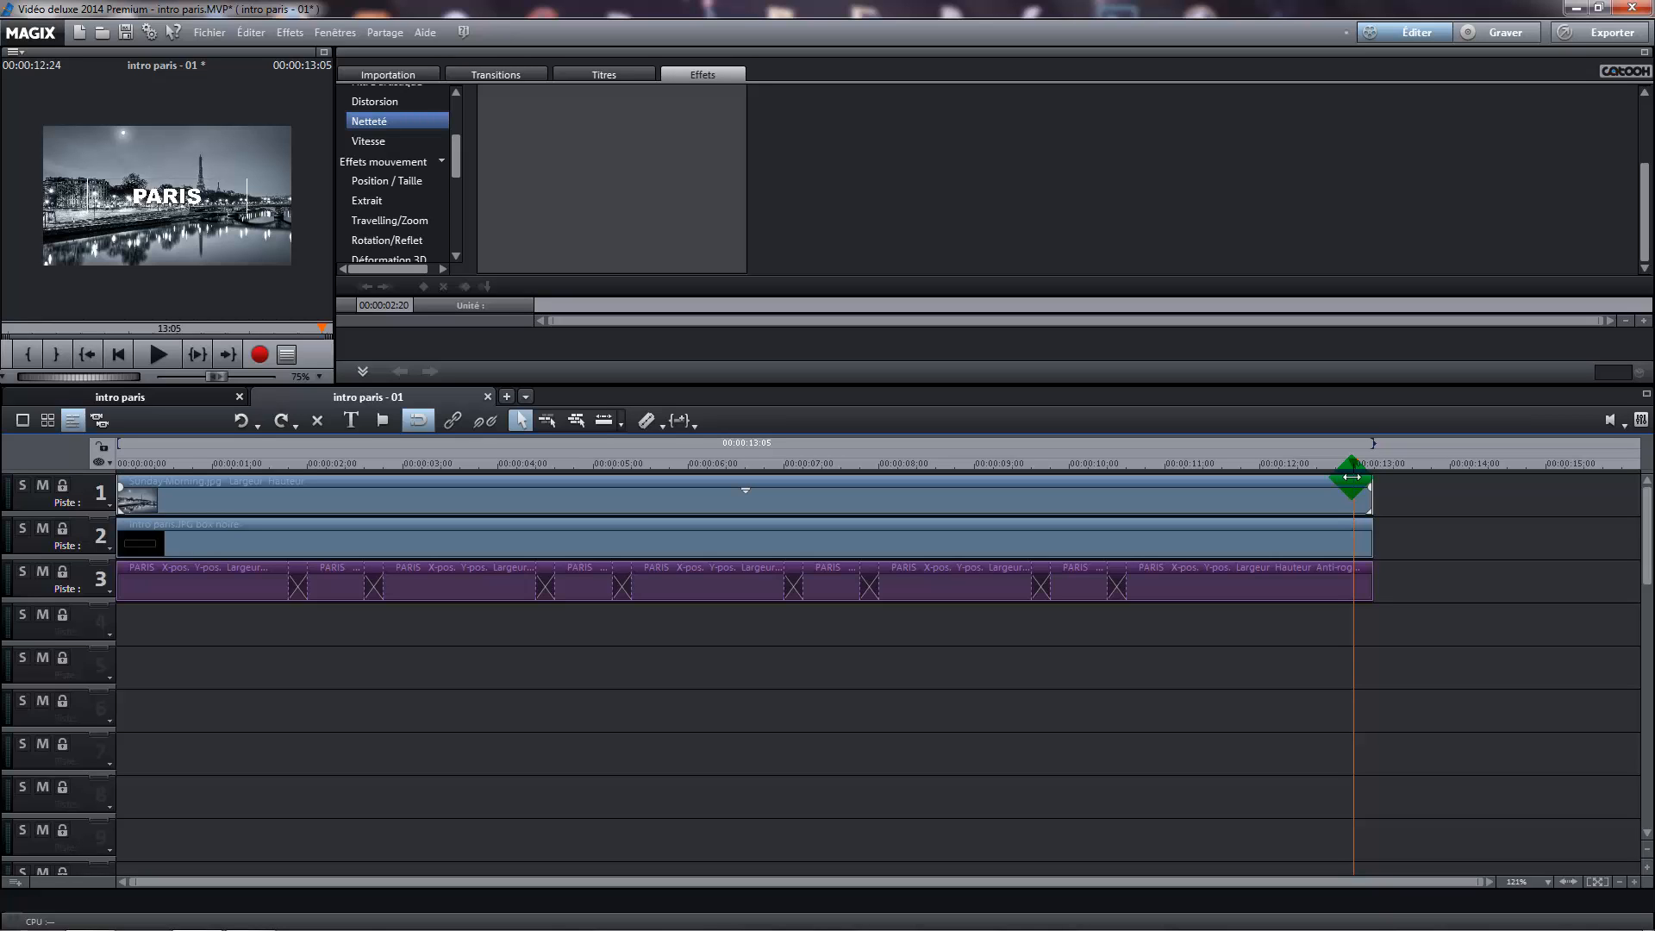
drag(1351, 477, 1357, 507)
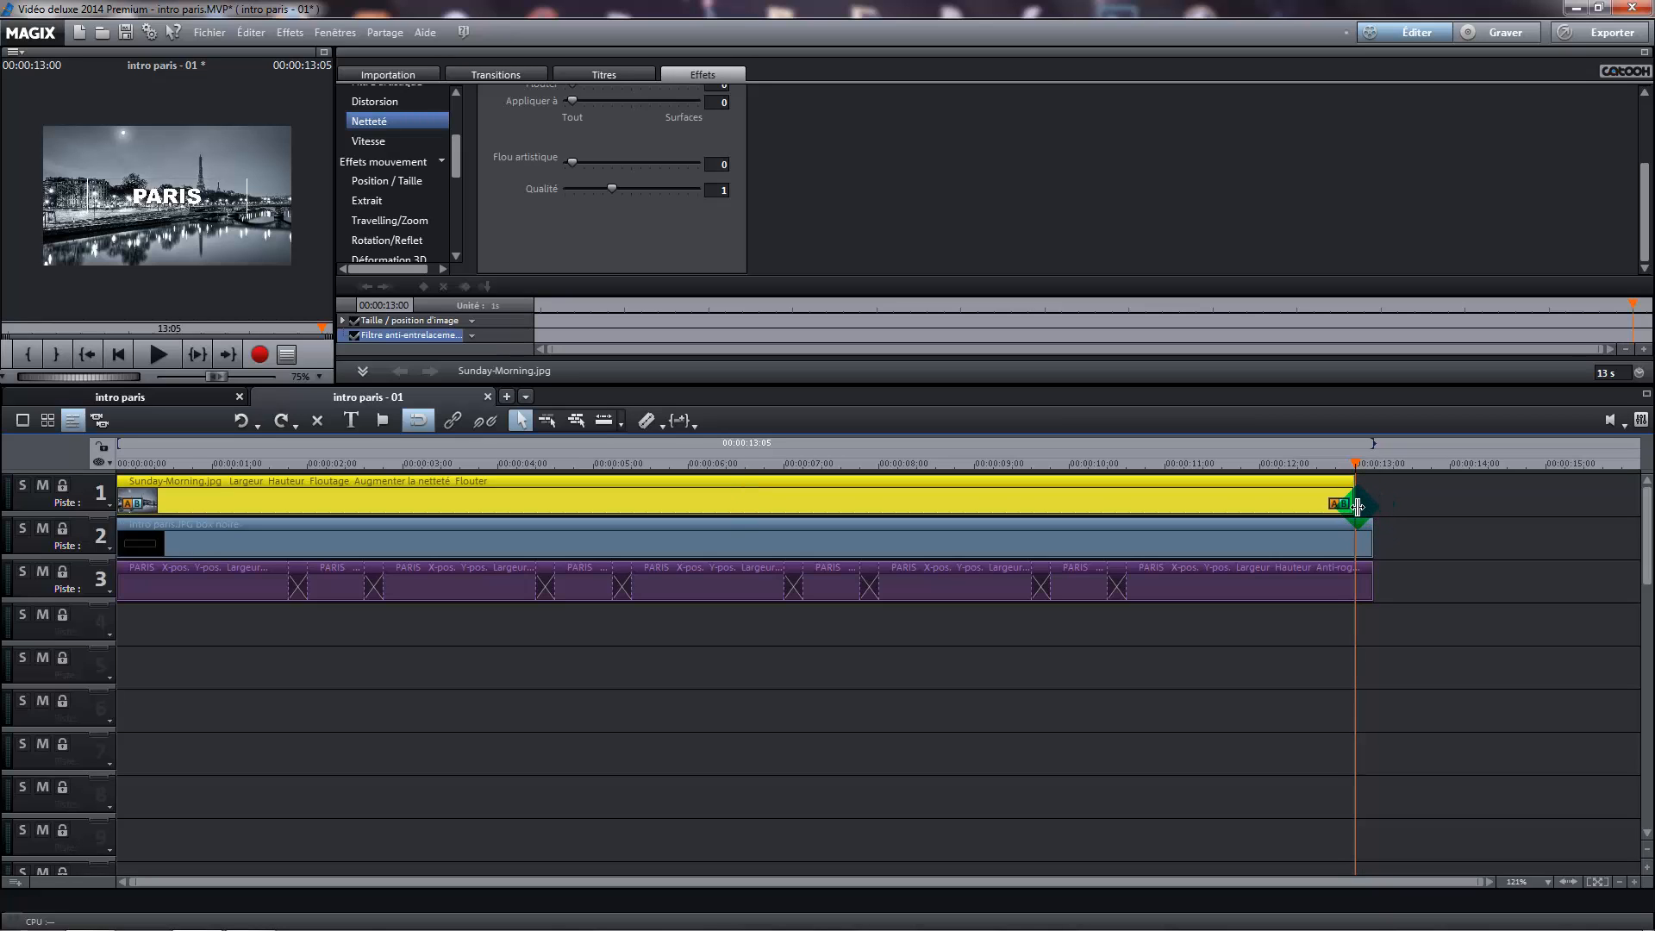
click(1370, 541)
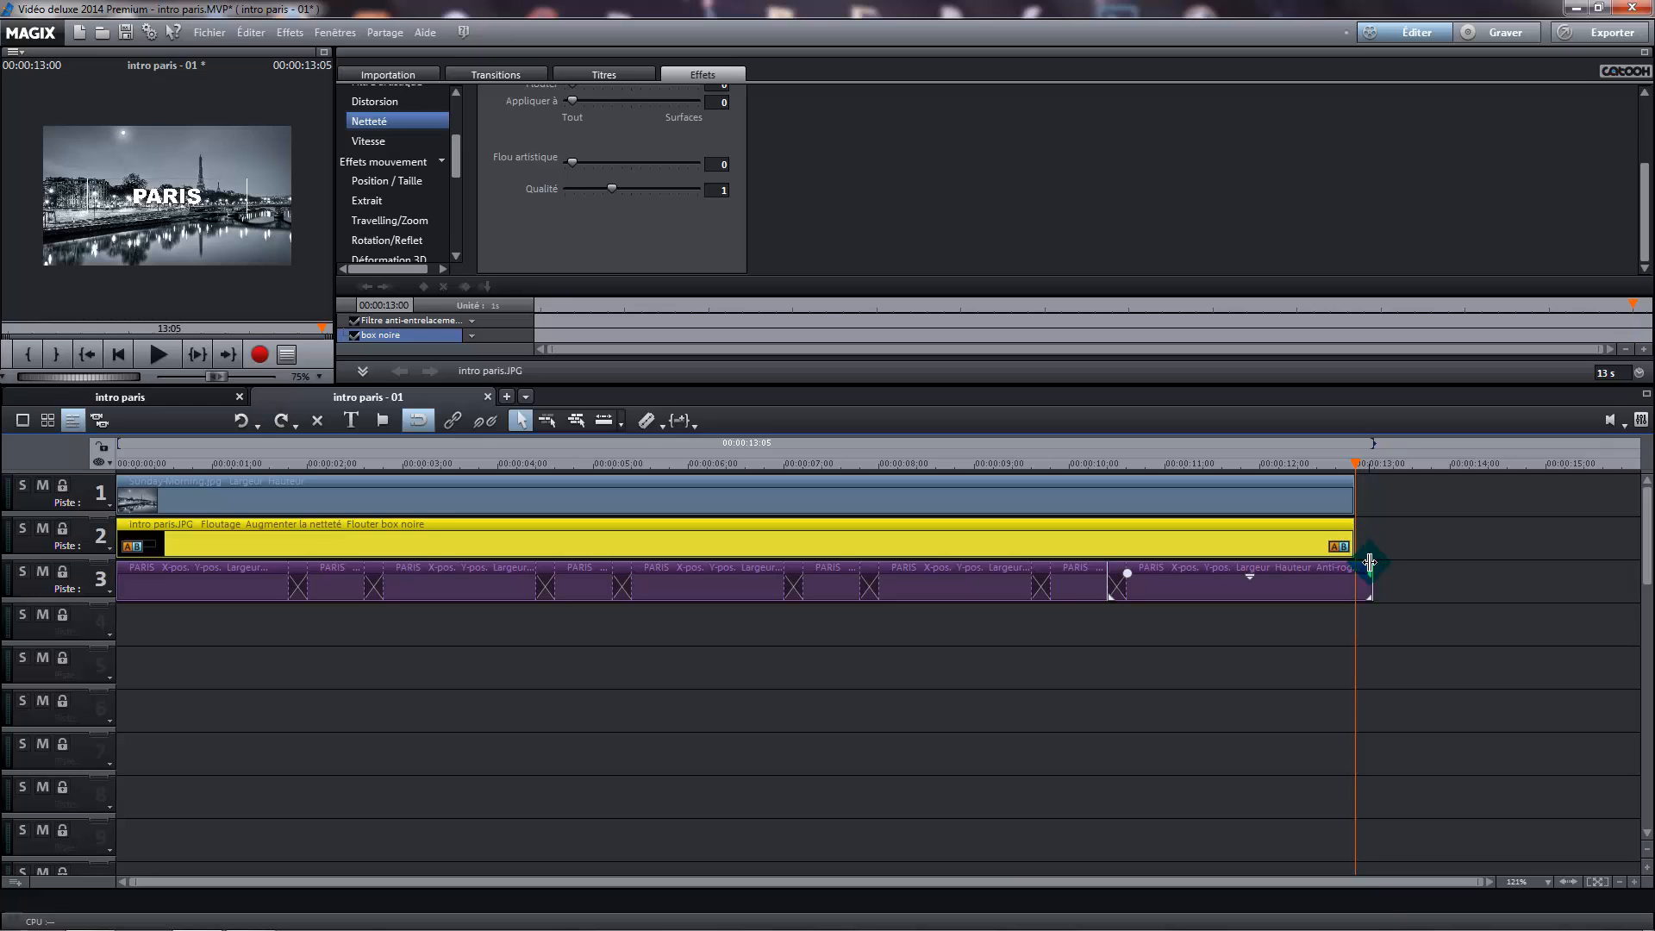
drag(1368, 579, 1351, 583)
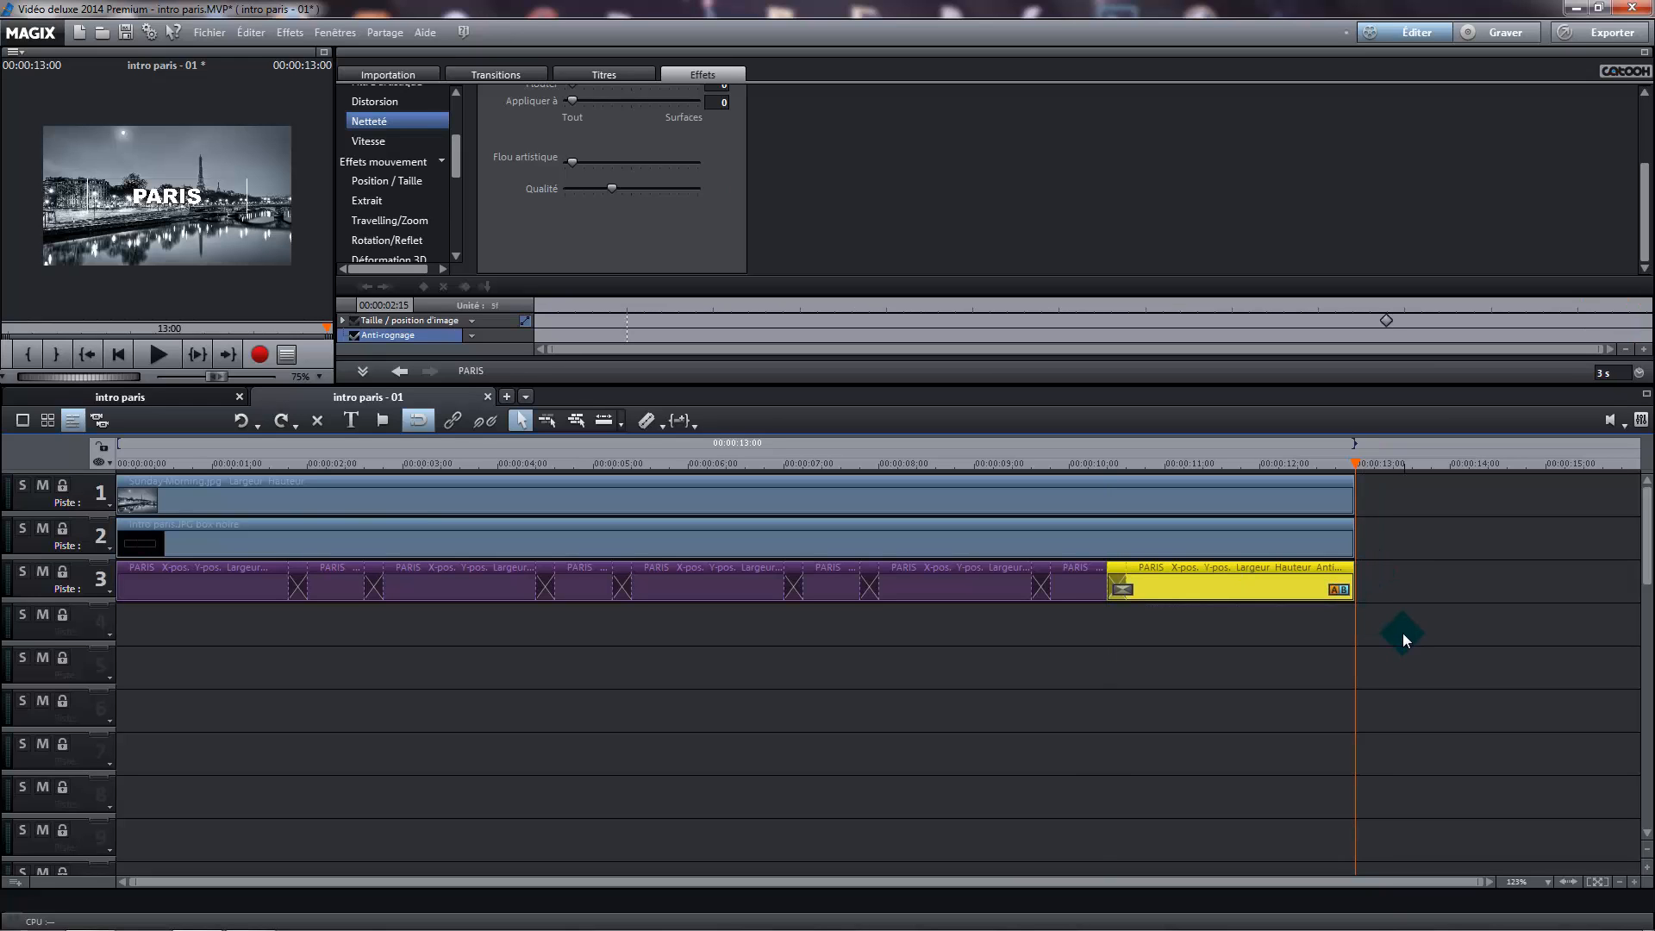
click(1363, 698)
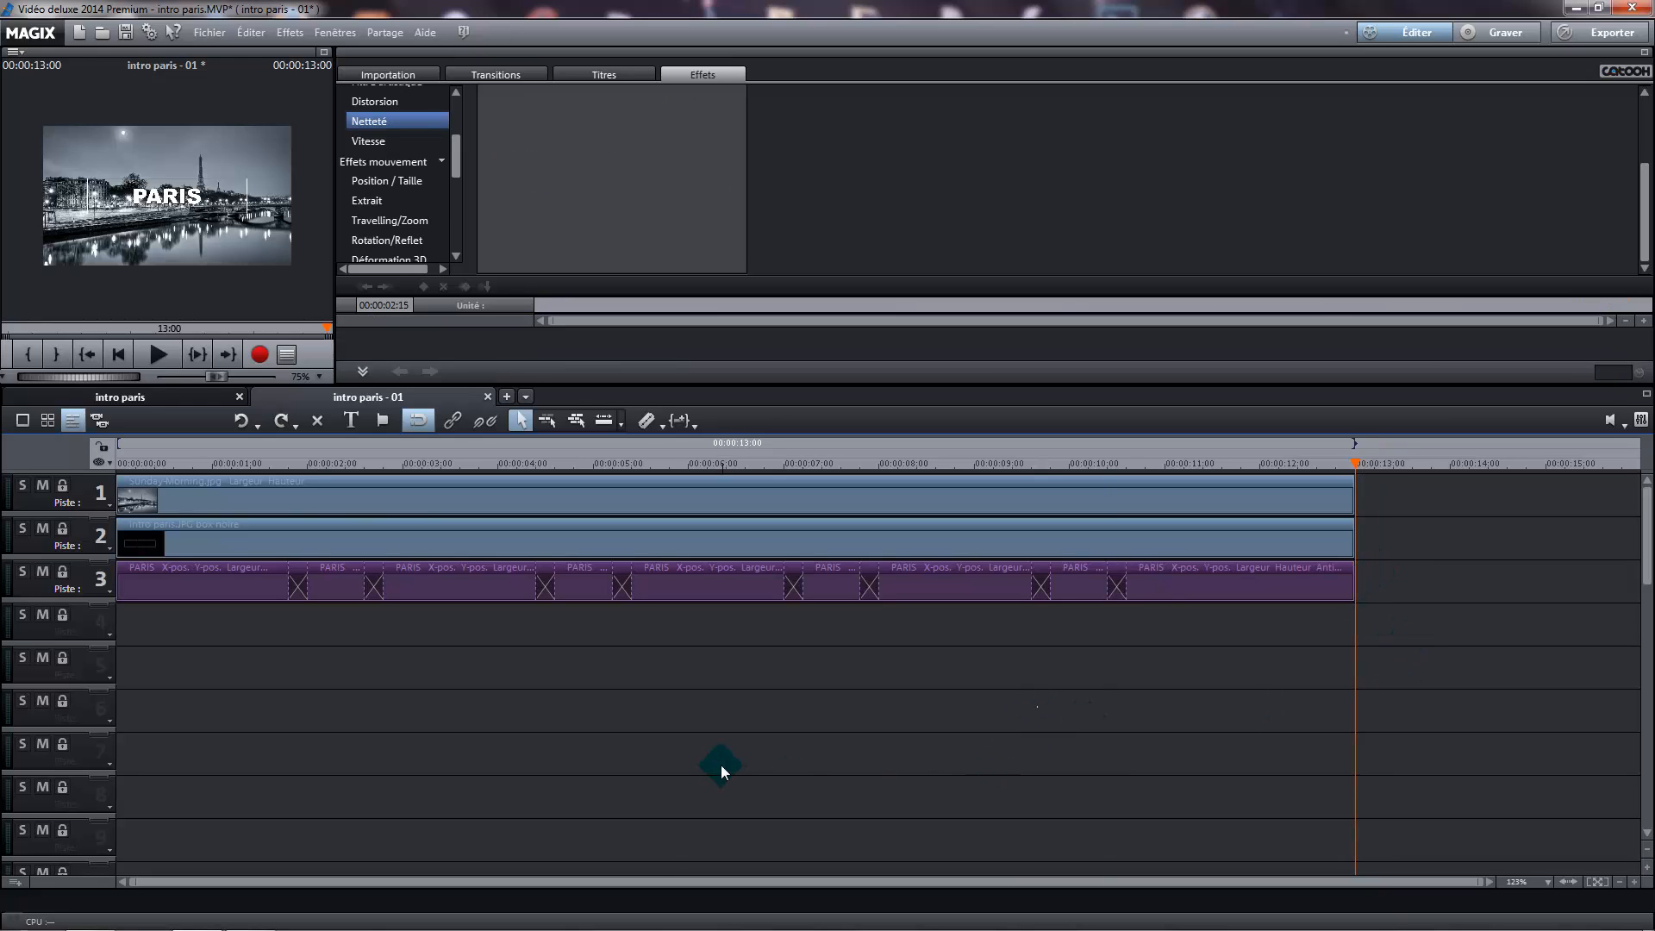
Return the playhead to the start of the film and enlarge the preview monitor to full screen
click(121, 354)
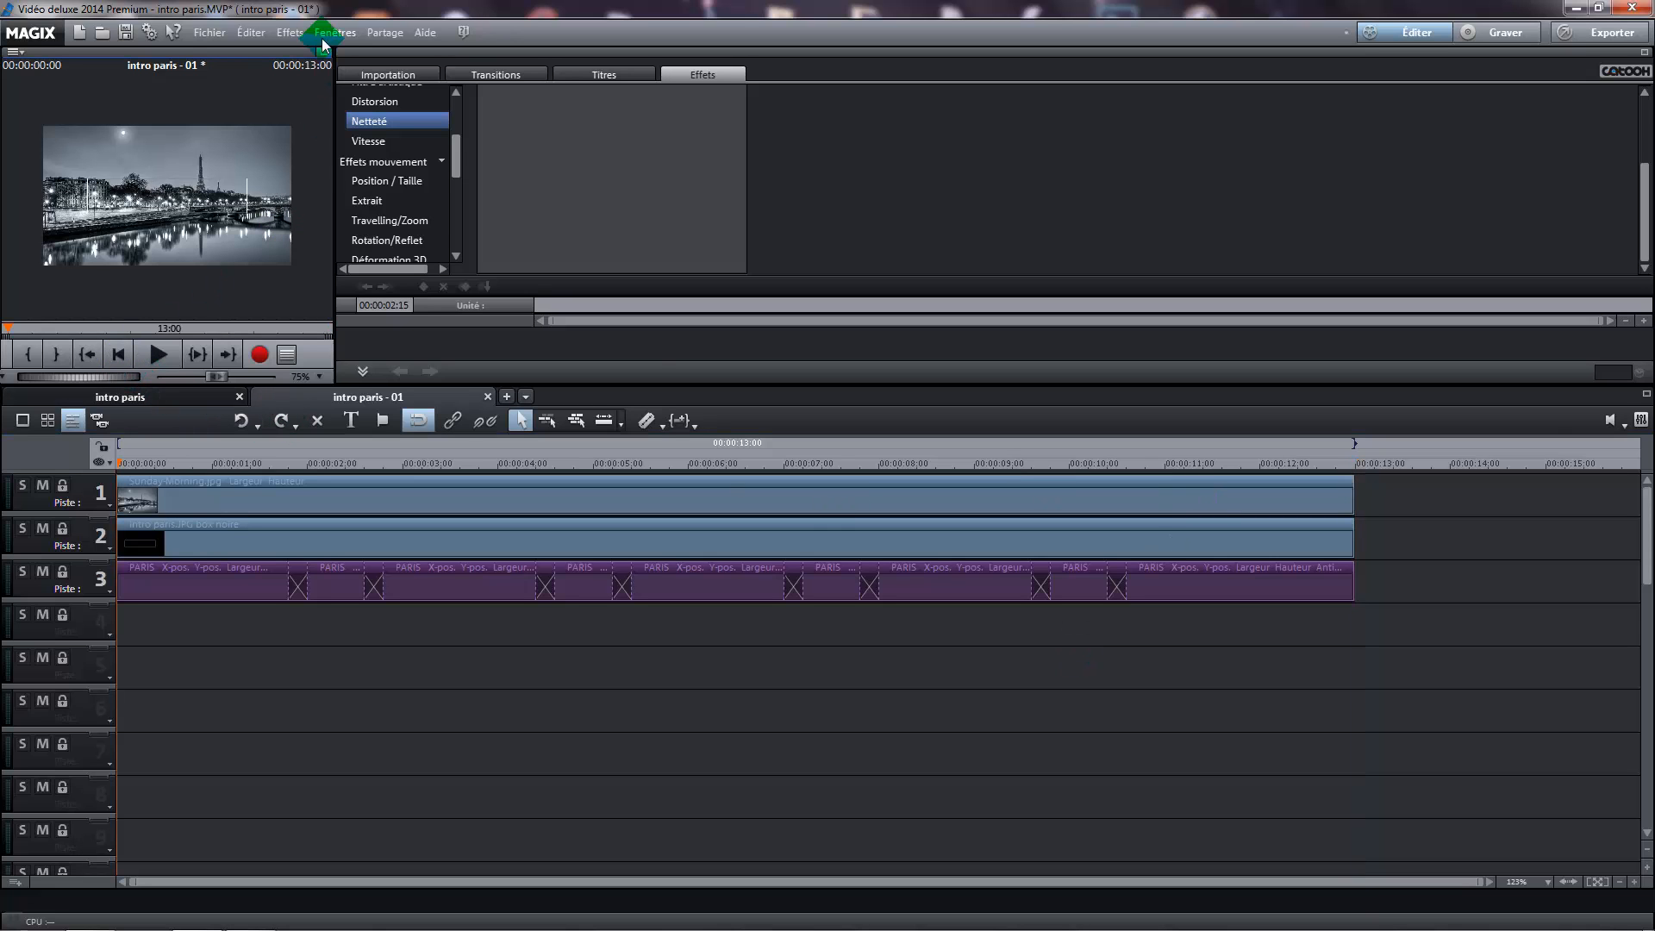
click(324, 52)
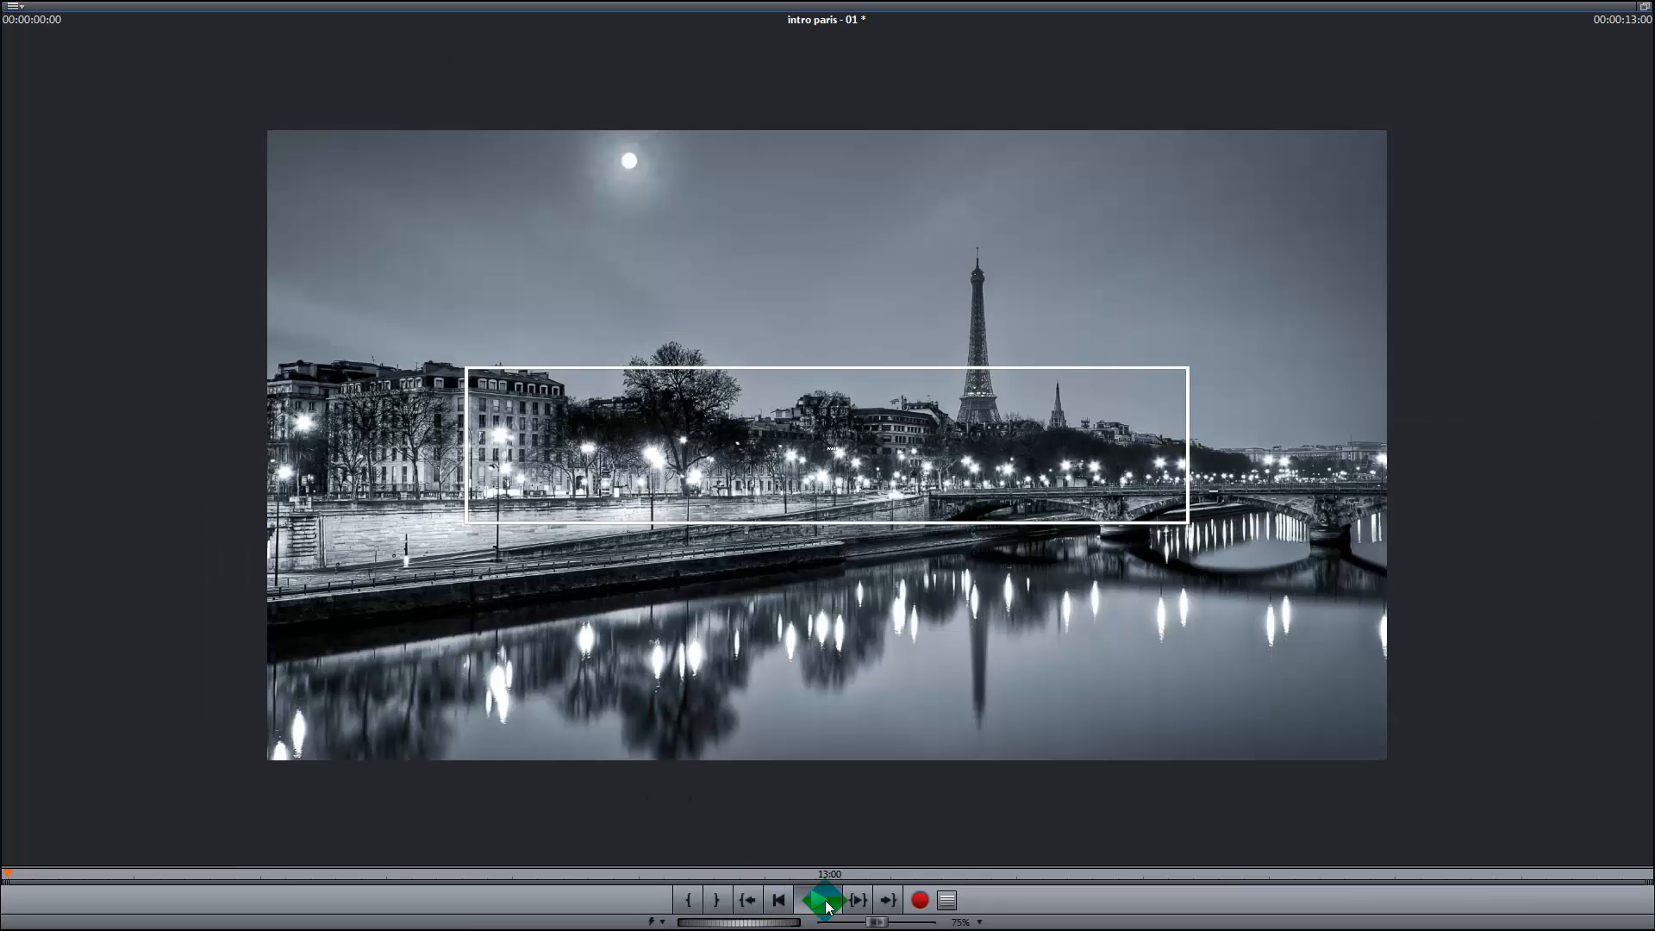